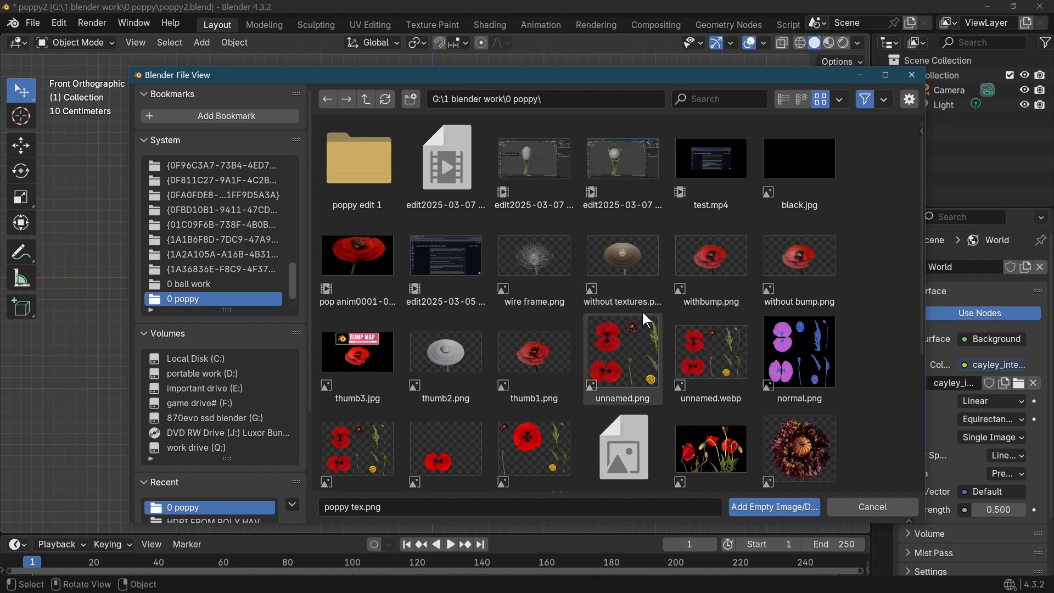
# Step: Add the poppy texture image as a reference empty and move it up about 0.46 m so the green seed pod sits on the origin
pyautogui.scroll(-4, 642, 312)
pyautogui.doubleClick(348, 354)
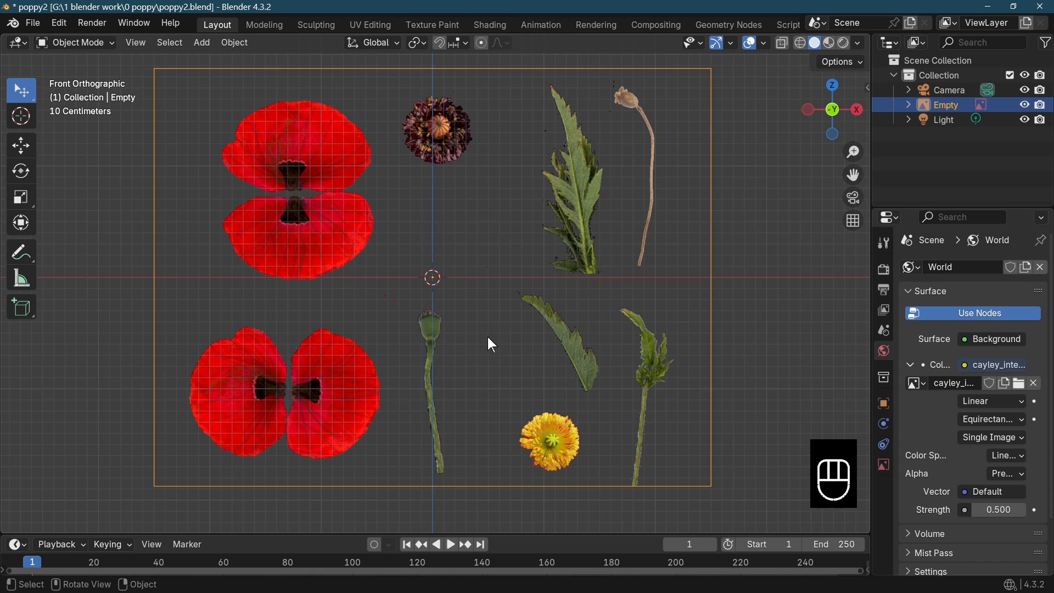
pyautogui.press('g')
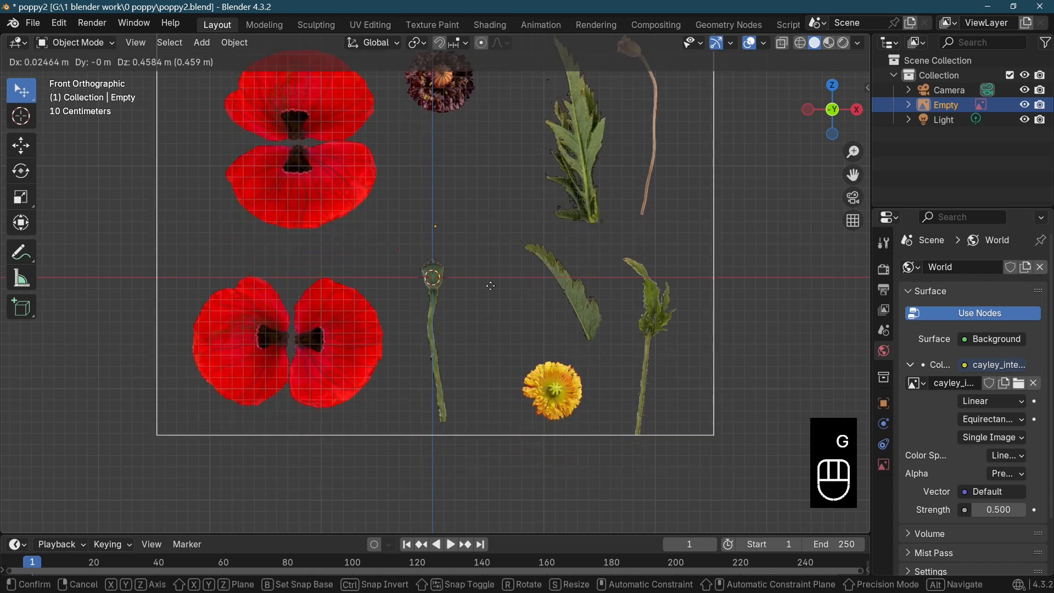
pyautogui.click(491, 286)
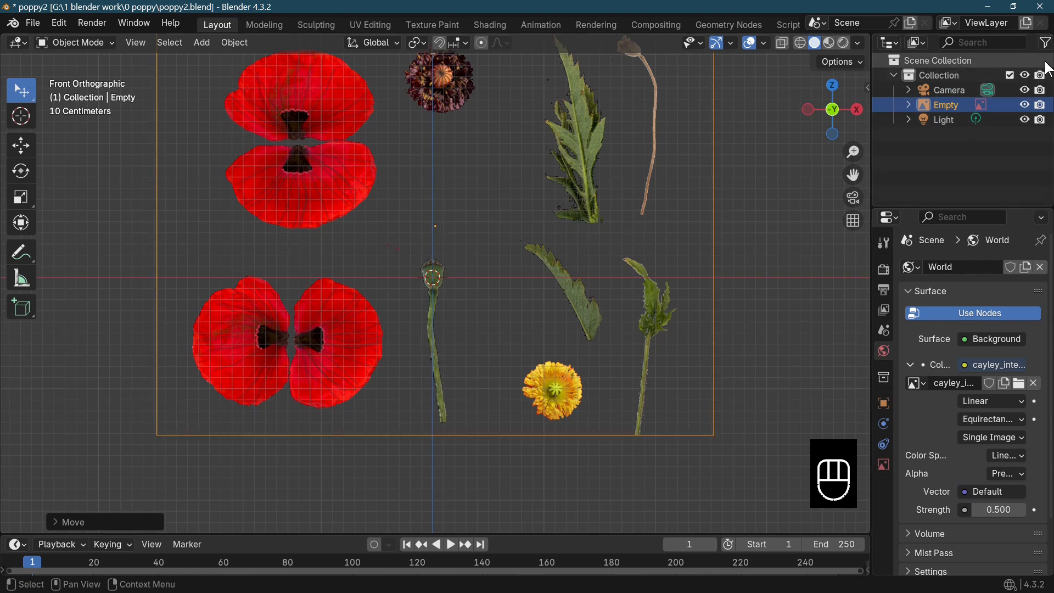
# Step: Show the selectability toggles in the Outliner and make the reference image empty unselectable
pyautogui.click(1047, 44)
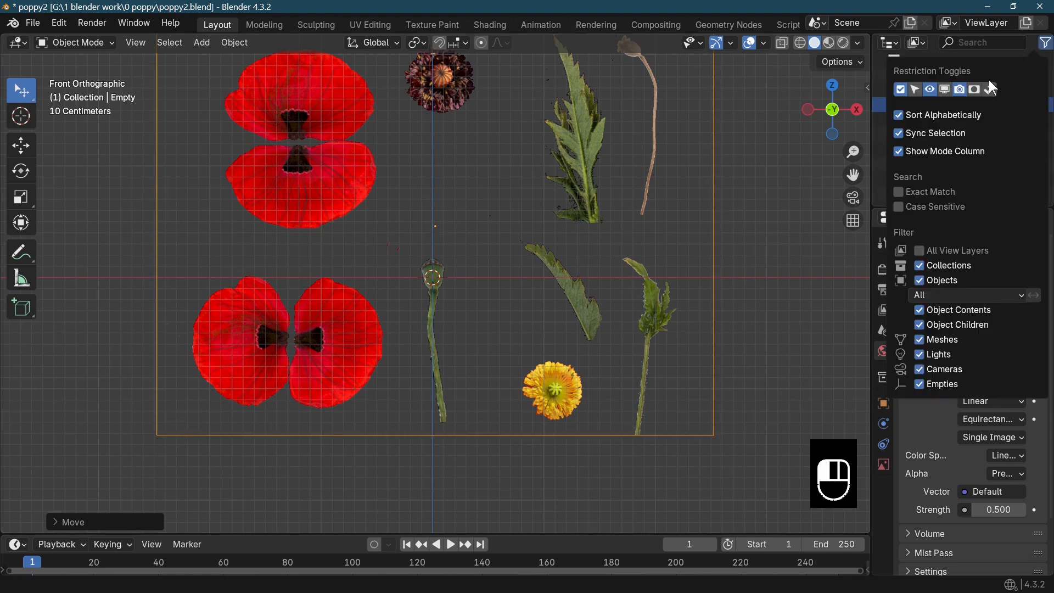
pyautogui.click(915, 89)
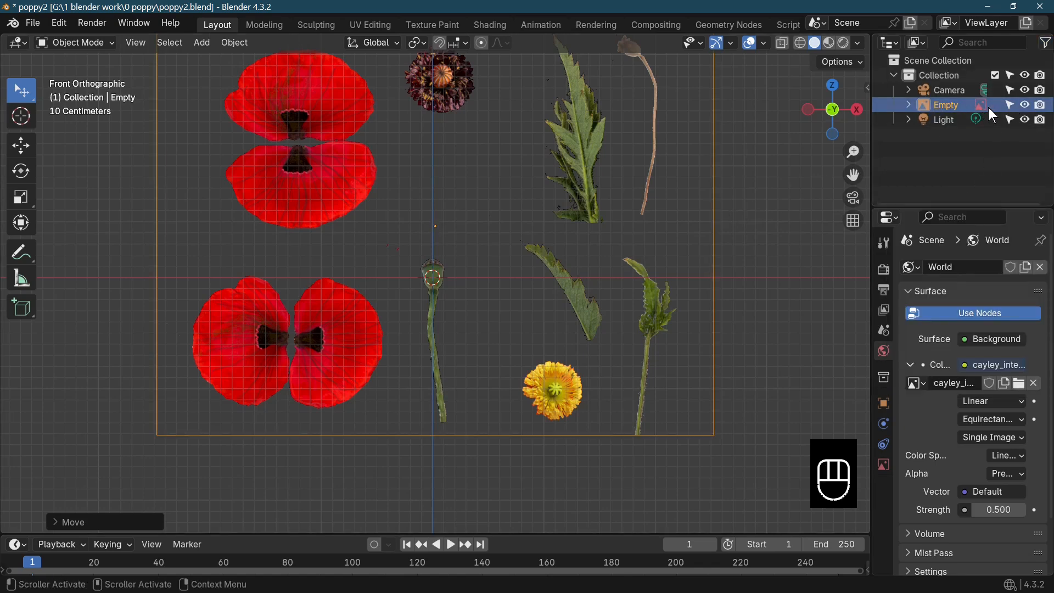
pyautogui.click(1010, 104)
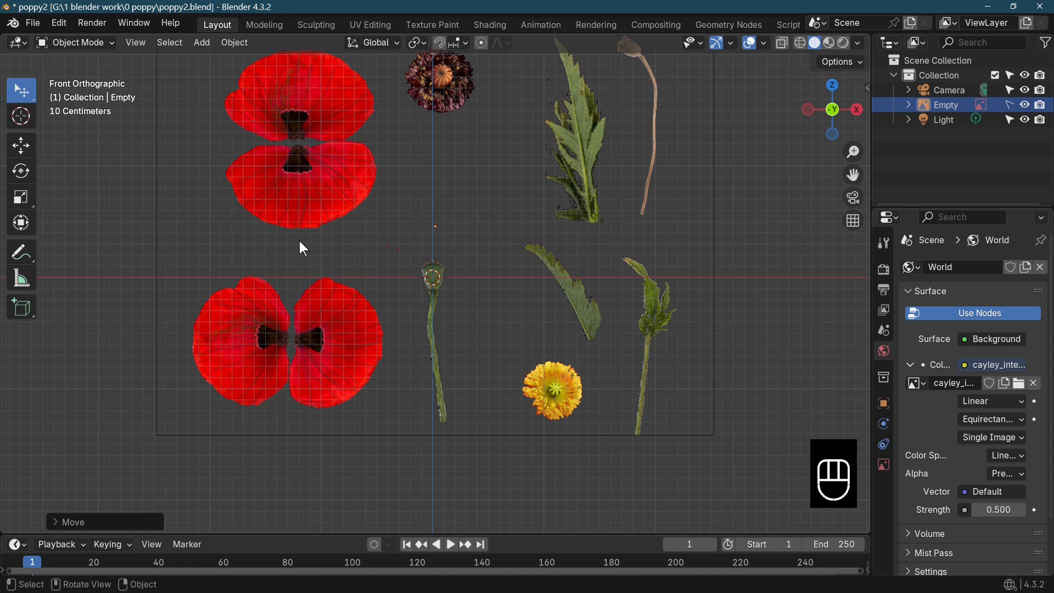
# Step: Add a UV sphere at the origin and scale it down to fit inside the reference seed pod
pyautogui.scroll(8, 555, 391)
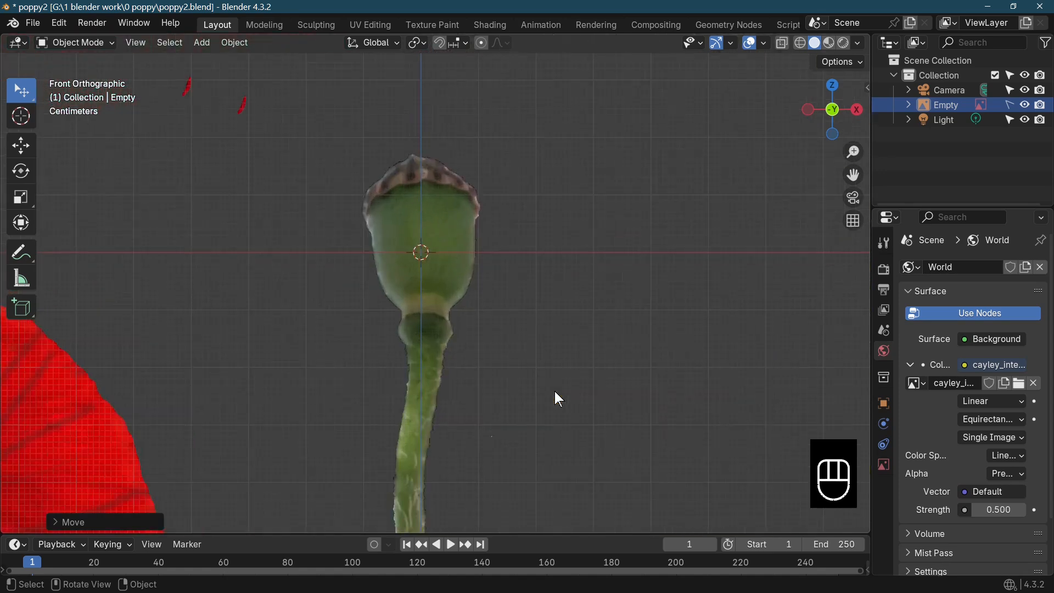
pyautogui.scroll(-2, 555, 391)
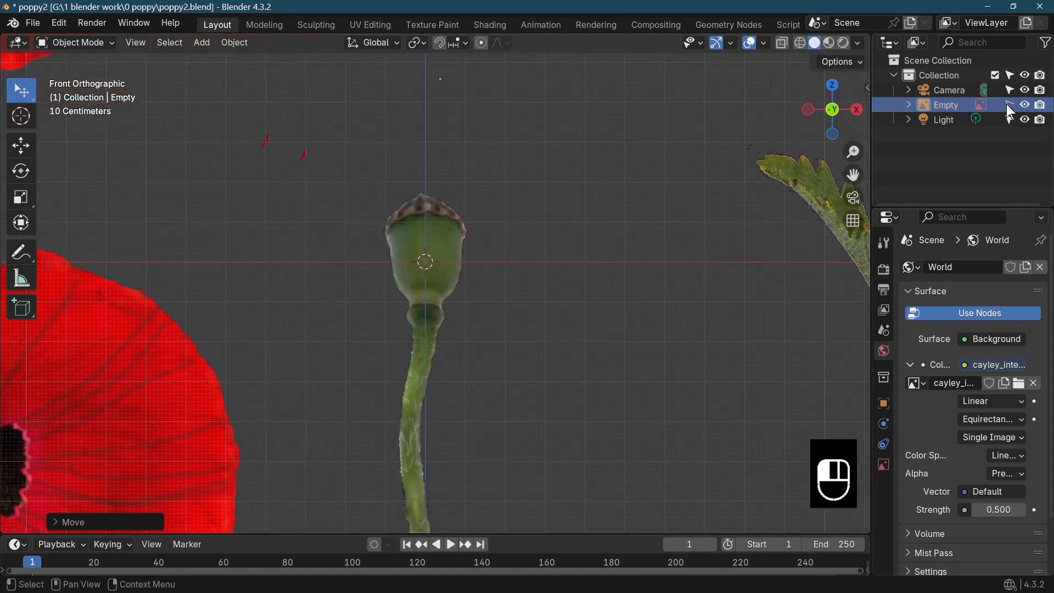
pyautogui.scroll(-3, 643, 337)
pyautogui.click(235, 43)
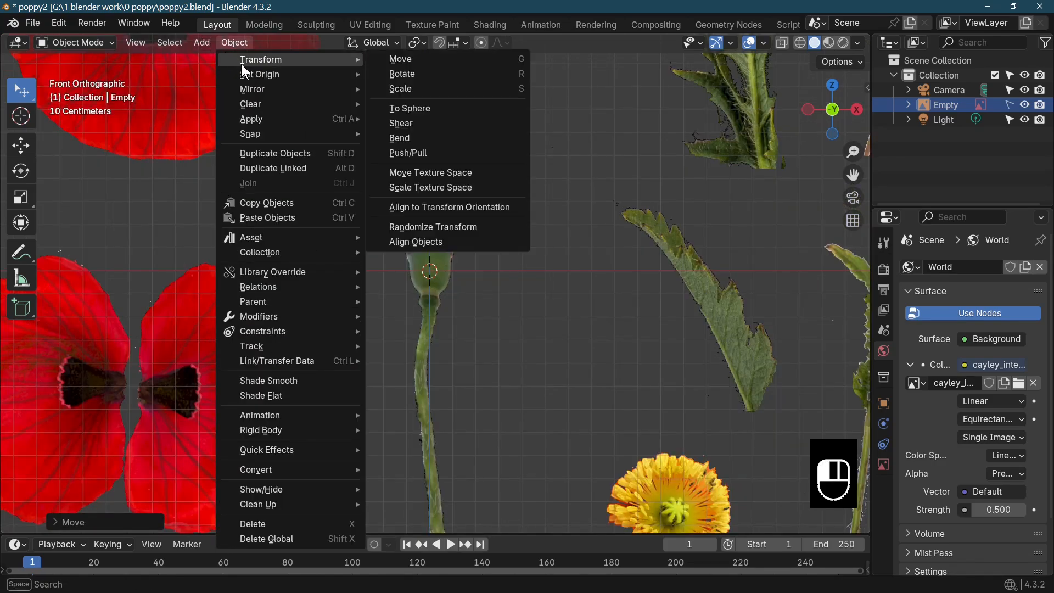
pyautogui.moveTo(212, 47)
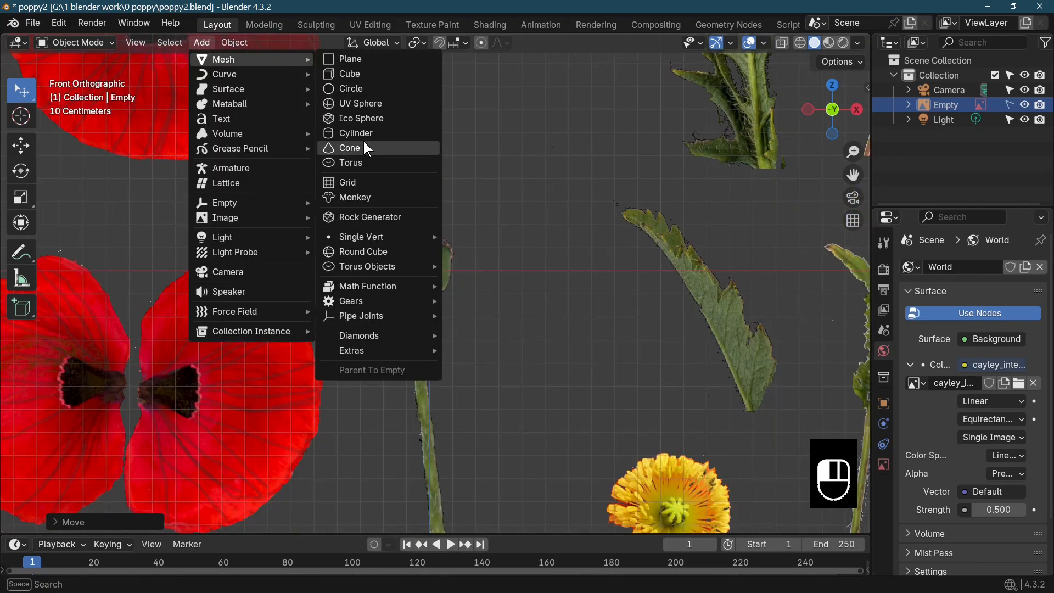
pyautogui.click(379, 104)
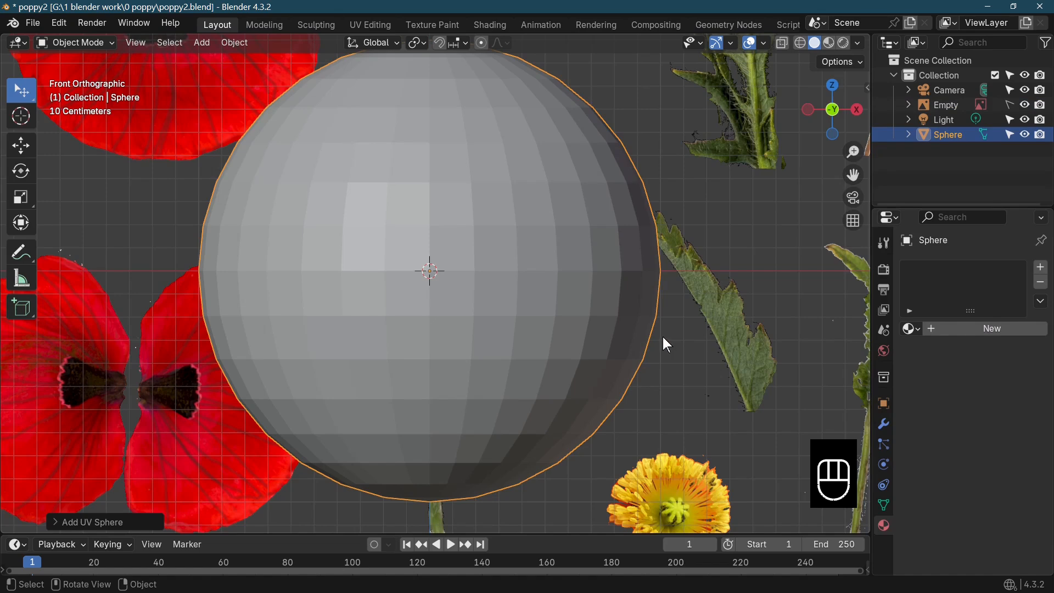
pyautogui.press('s')
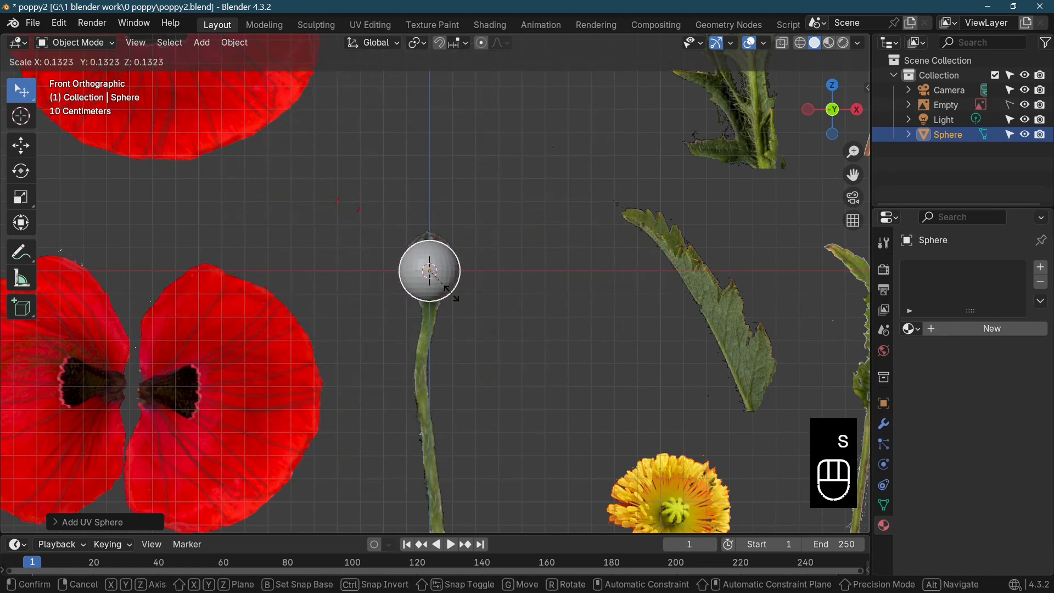
pyautogui.scroll(6, 474, 338)
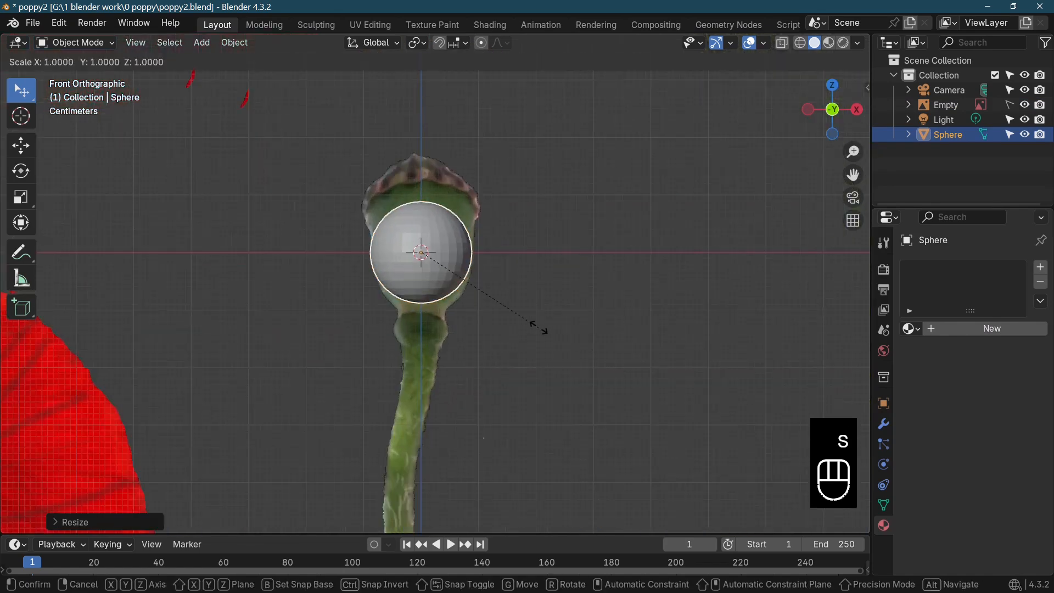
pyautogui.click(483, 297)
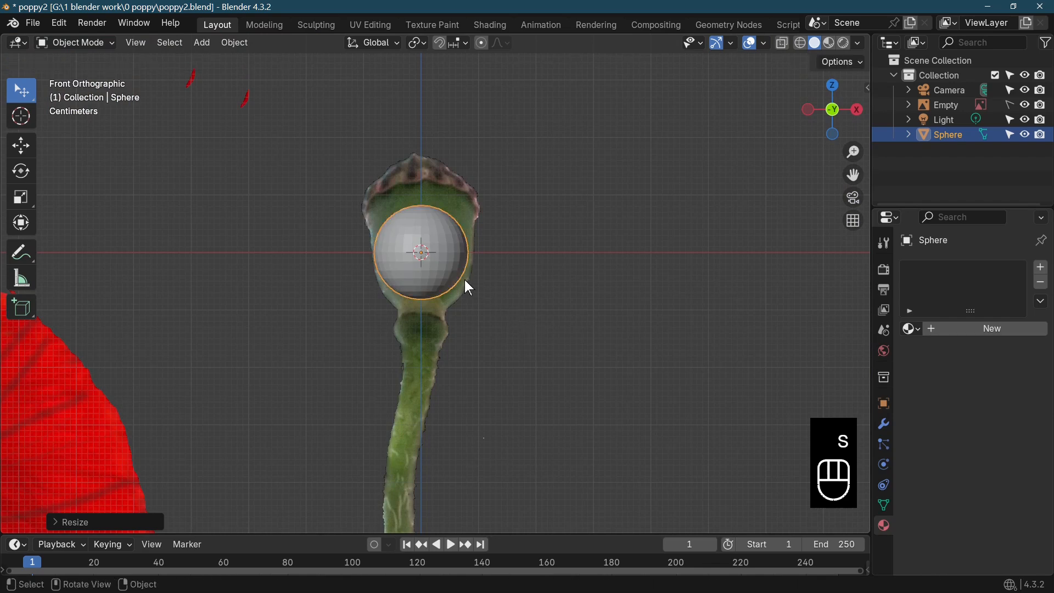
# Step: Turn on proportional editing for objects, enter Edit Mode on the sphere and select its top pole vertex in front view
pyautogui.click(483, 43)
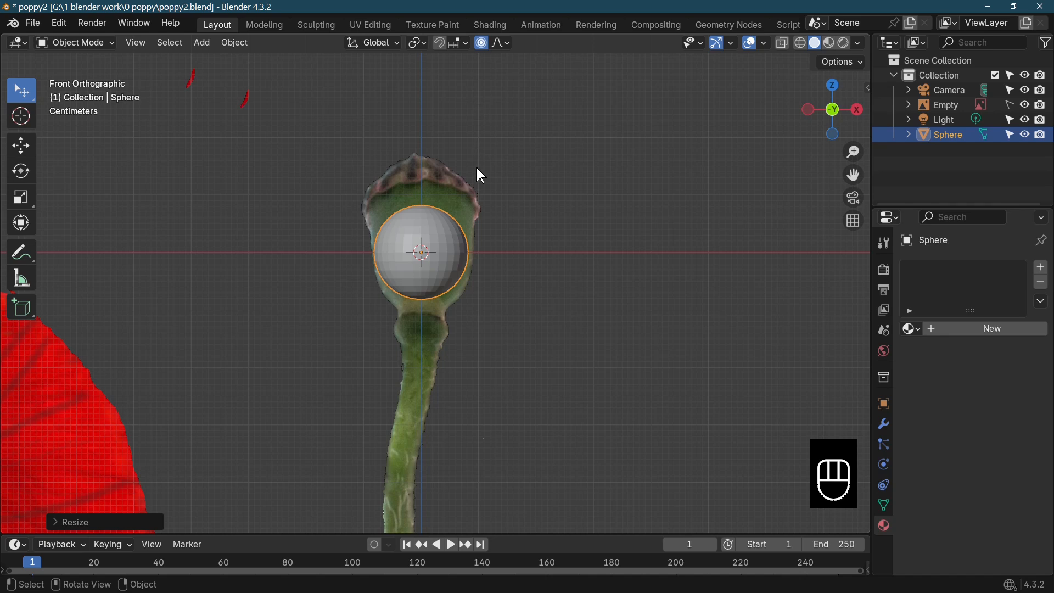
pyautogui.moveTo(476, 166); pyautogui.dragTo(469, 271, button='middle')
pyautogui.press('Tab')
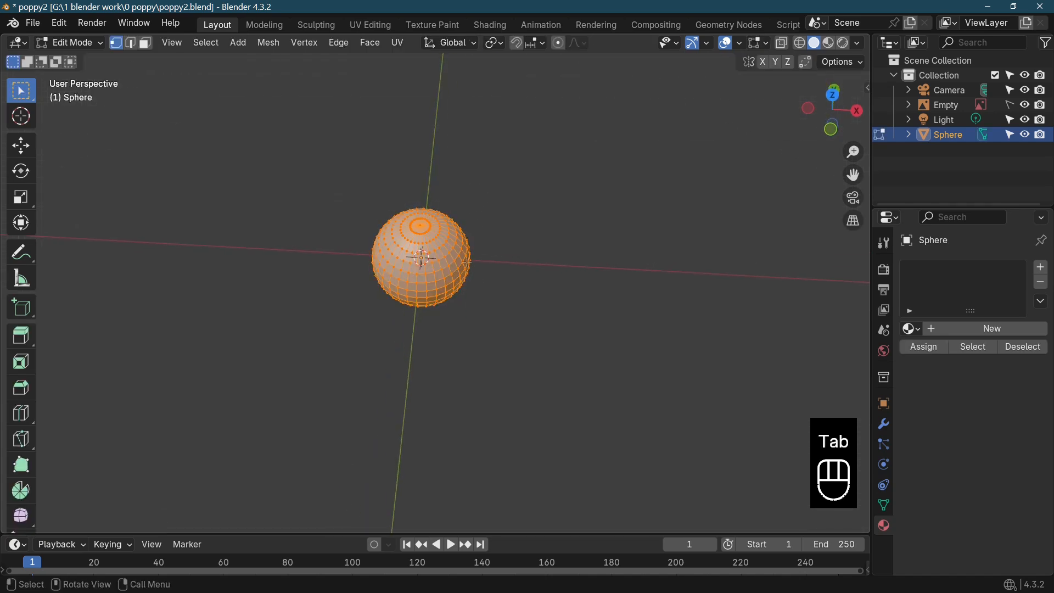
pyautogui.click(421, 226)
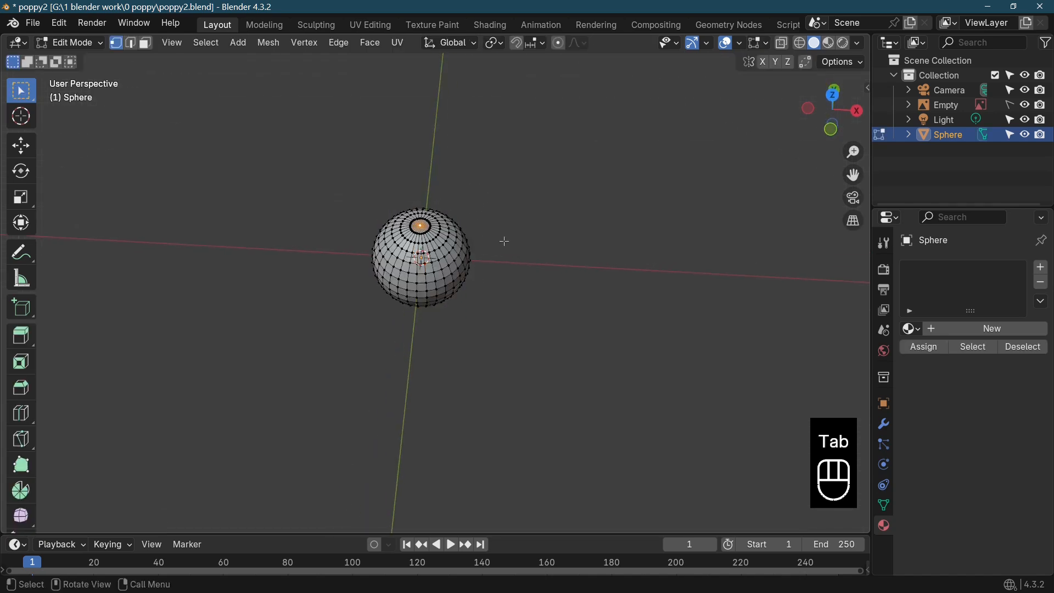
pyautogui.press('KP_1')
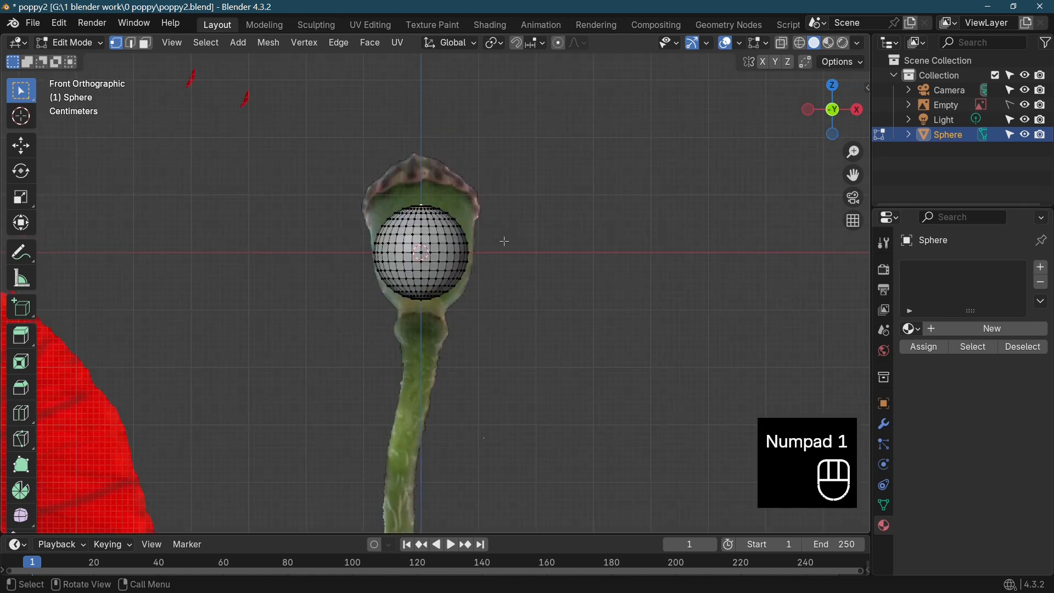
# Step: Try to raise the sphere's top vertex along Z to the pod's tip without proportional editing
pyautogui.press('g')
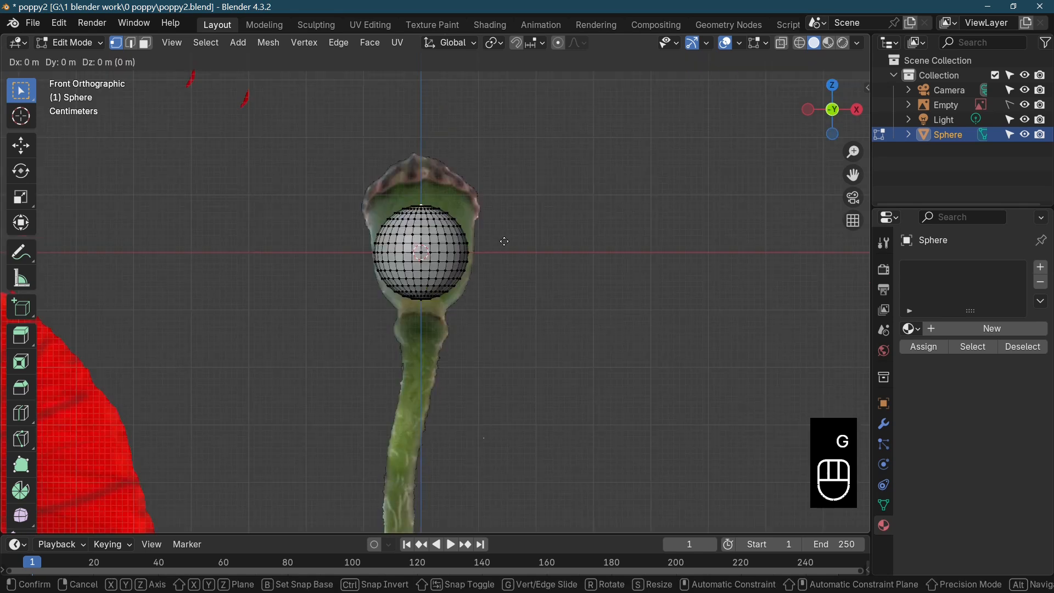
pyautogui.press('z')
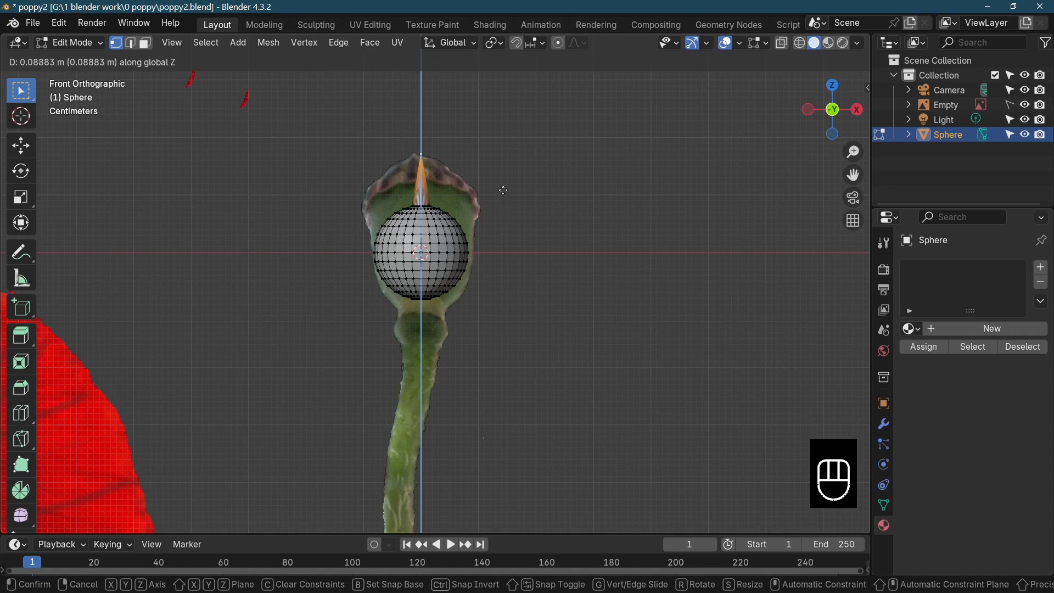
pyautogui.click(503, 189)
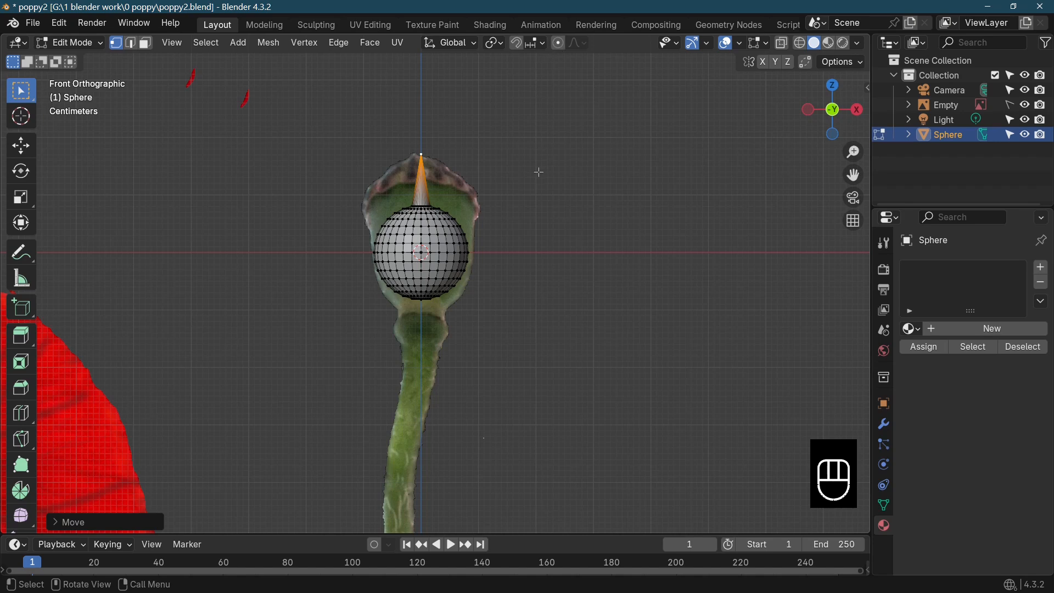
pyautogui.press('ctrl')
pyautogui.hotkey('ctrl', 'z')
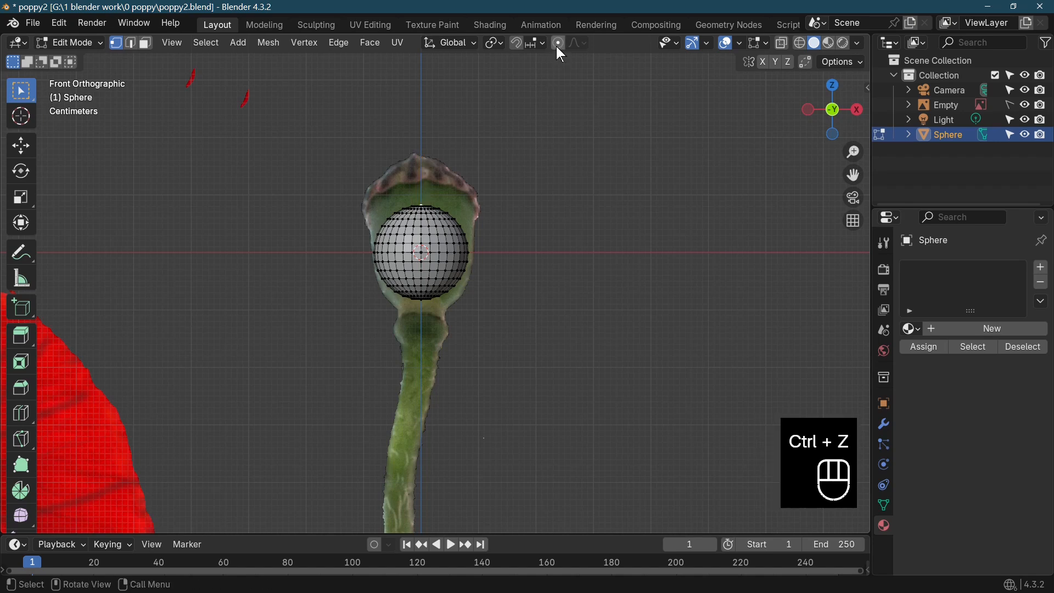
# Step: Enable proportional editing for the mesh and raise the top vertex about 0.078 m along Z with a 0.1635 m smooth influence
pyautogui.click(558, 44)
pyautogui.press('g')
pyautogui.press('z')
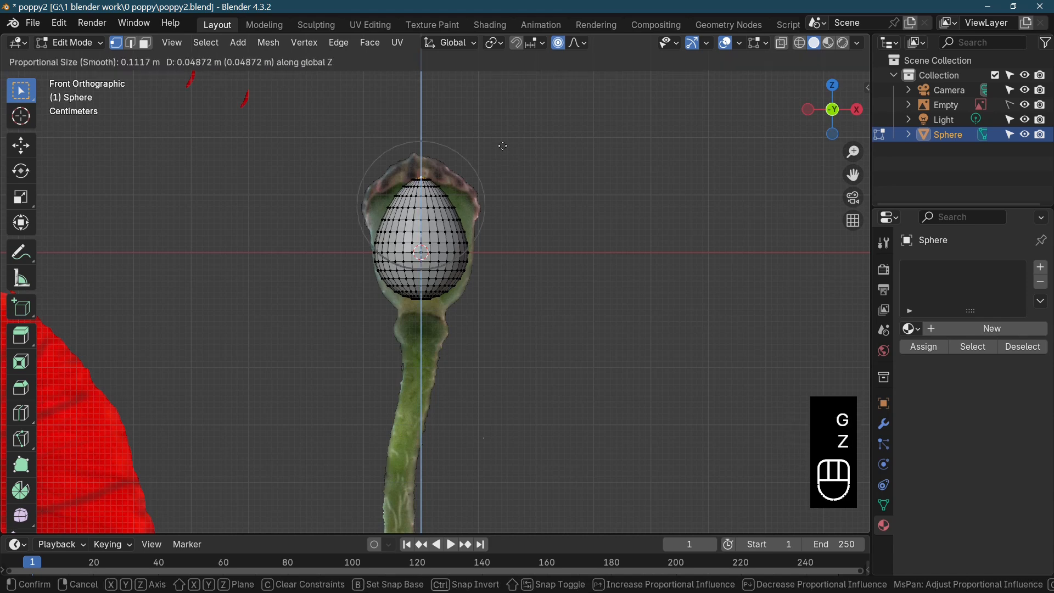
pyautogui.scroll(-4, 504, 135)
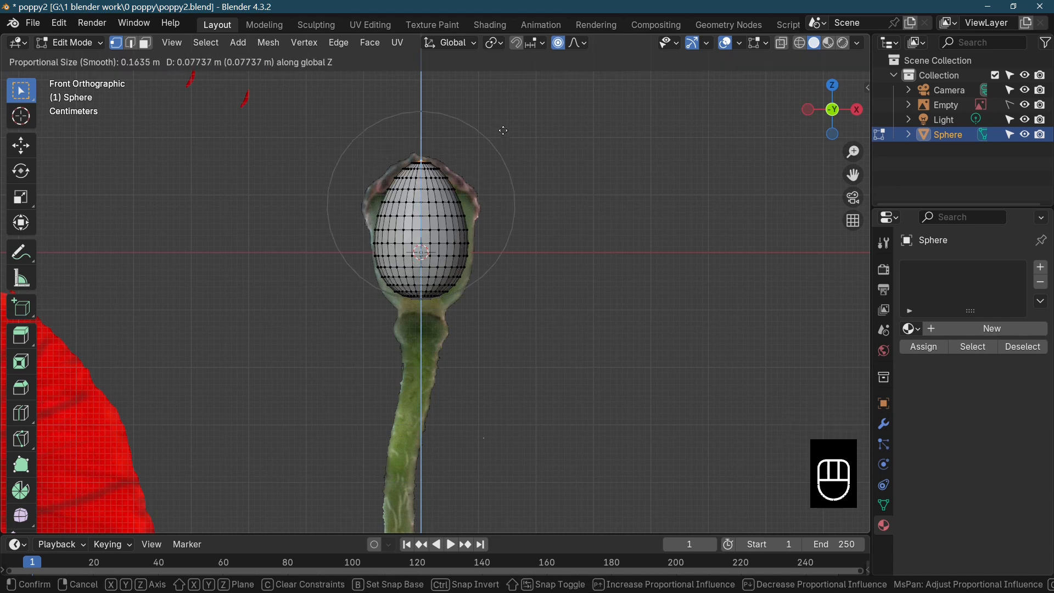
pyautogui.scroll(-2, 503, 131)
pyautogui.scroll(4, 503, 131)
pyautogui.scroll(-2, 504, 130)
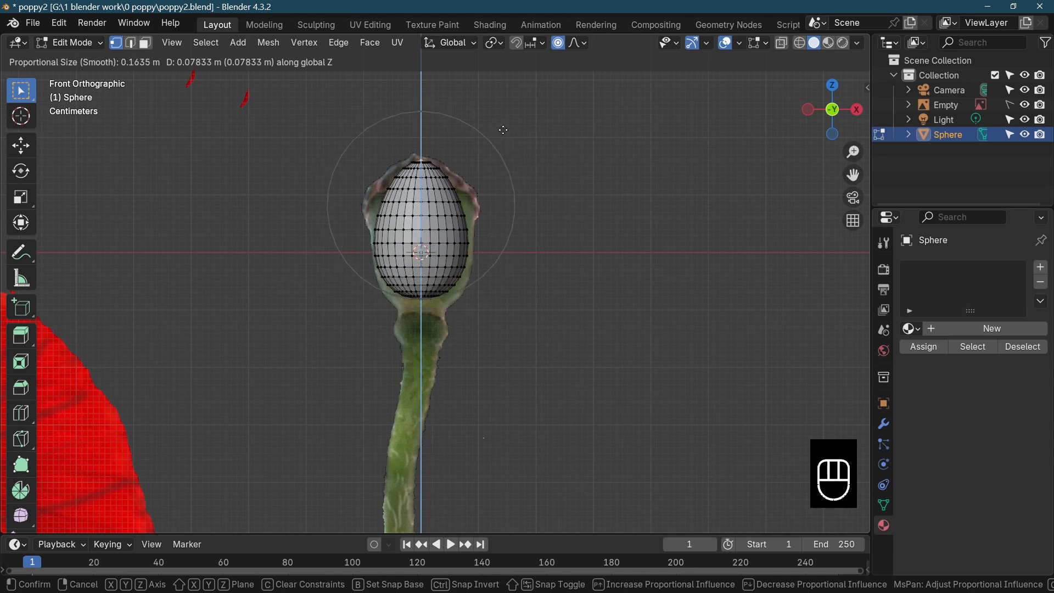
pyautogui.click(504, 130)
# Step: Delete the bottom pole vertex of the egg-shaped mesh to open a hole for the stem
pyautogui.moveTo(438, 299)
pyautogui.mouseDown(button='middle')
pyautogui.moveTo(444, 237)
pyautogui.moveTo(422, 292)
pyautogui.mouseUp(button='middle')
pyautogui.click(421, 298)
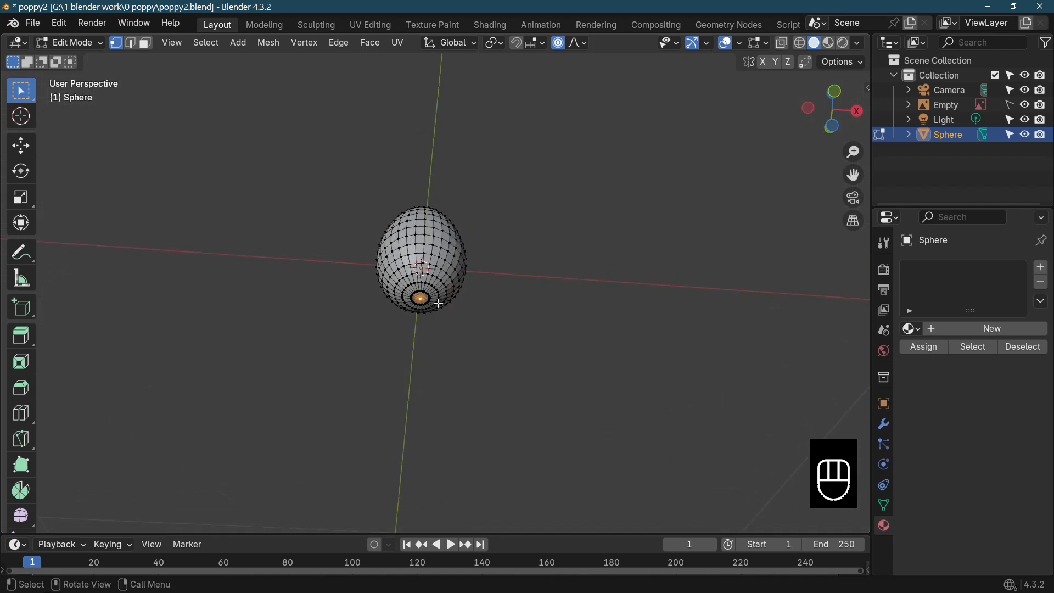
pyautogui.press('x')
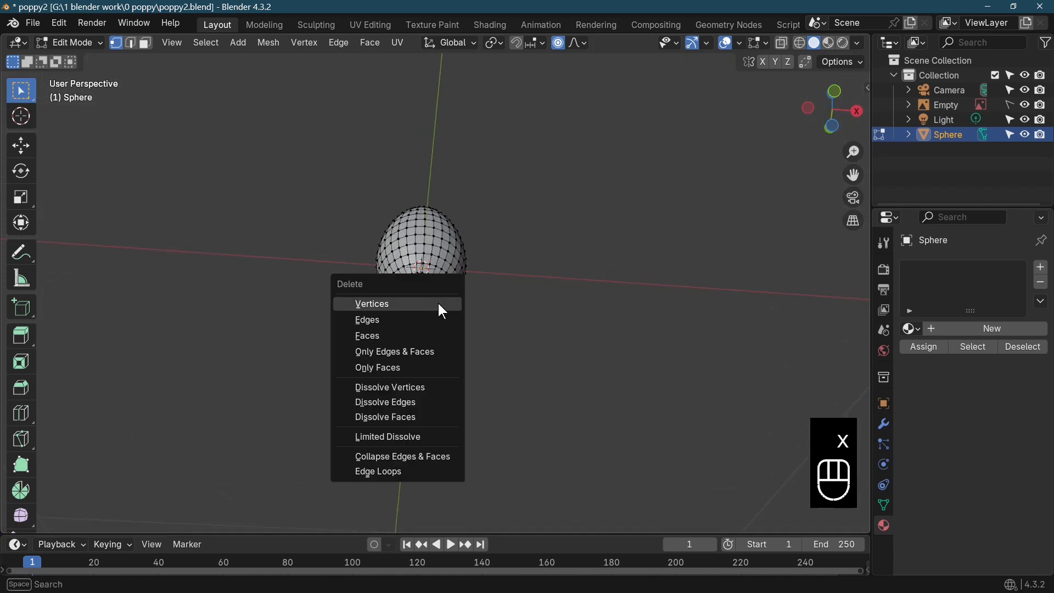
pyautogui.click(441, 306)
# Step: Select the edge loop around the bottom hole and move it down along Z to the neck of the reference pod
pyautogui.scroll(5, 434, 325)
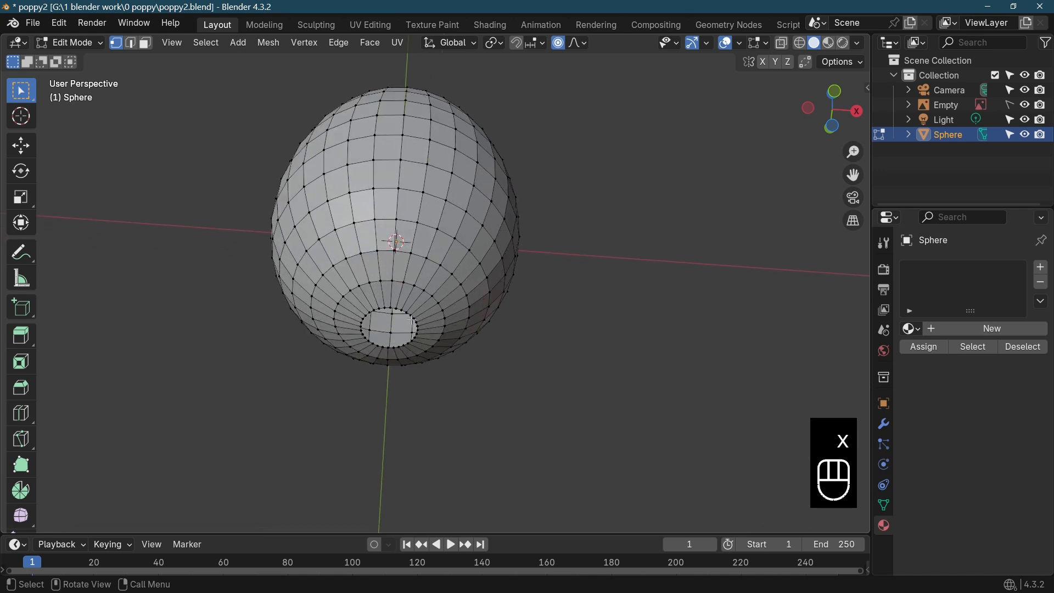
pyautogui.keyDown('alt'); pyautogui.click(412, 323); pyautogui.keyUp('alt')
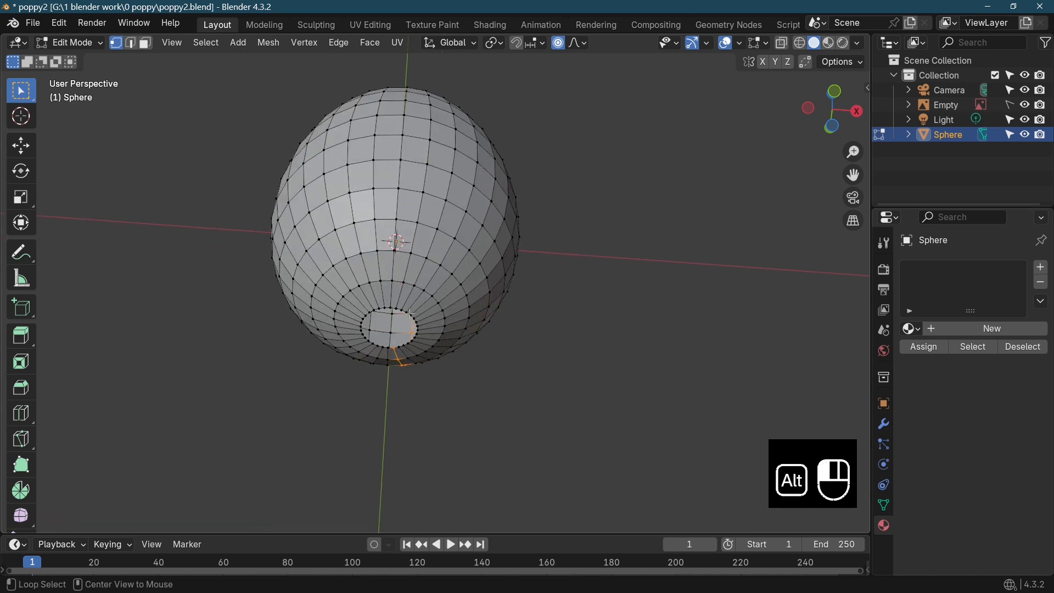
pyautogui.keyDown('alt'); pyautogui.click(412, 321); pyautogui.keyUp('alt')
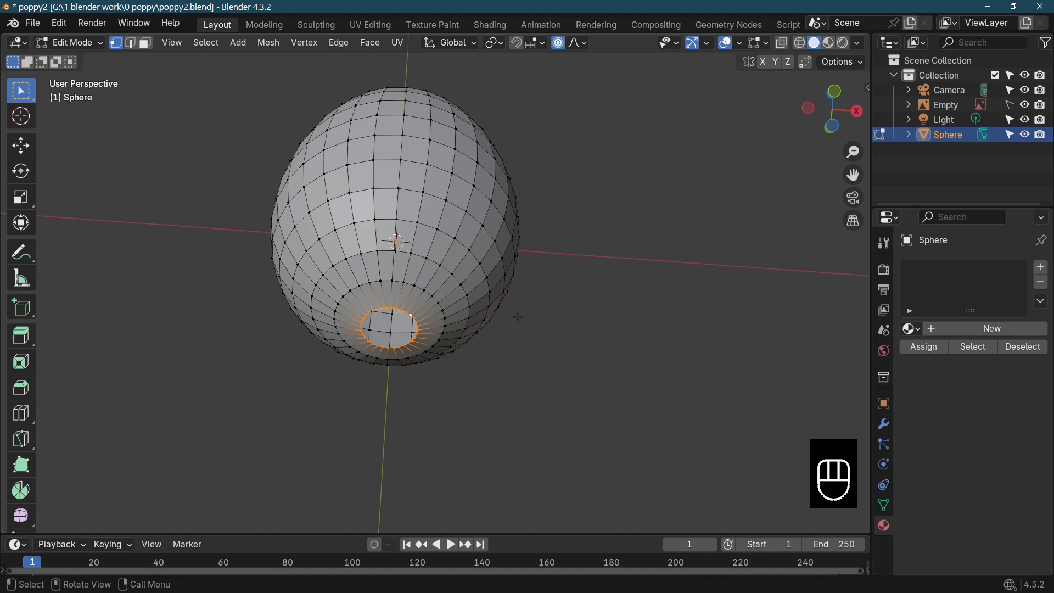
pyautogui.press('KP_1')
pyautogui.scroll(-2, 530, 337)
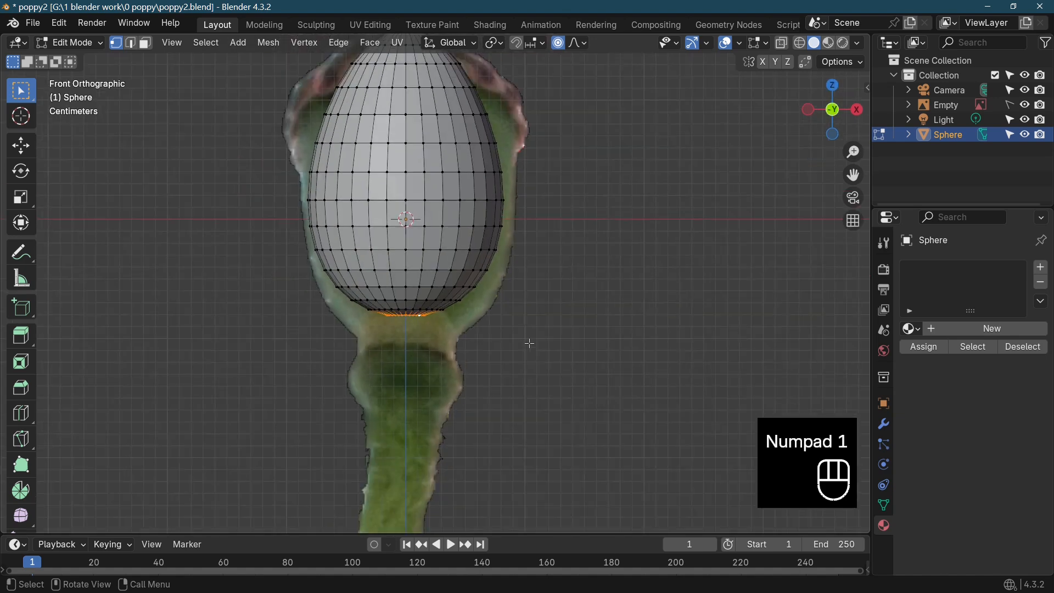
pyautogui.press('g')
pyautogui.press('z')
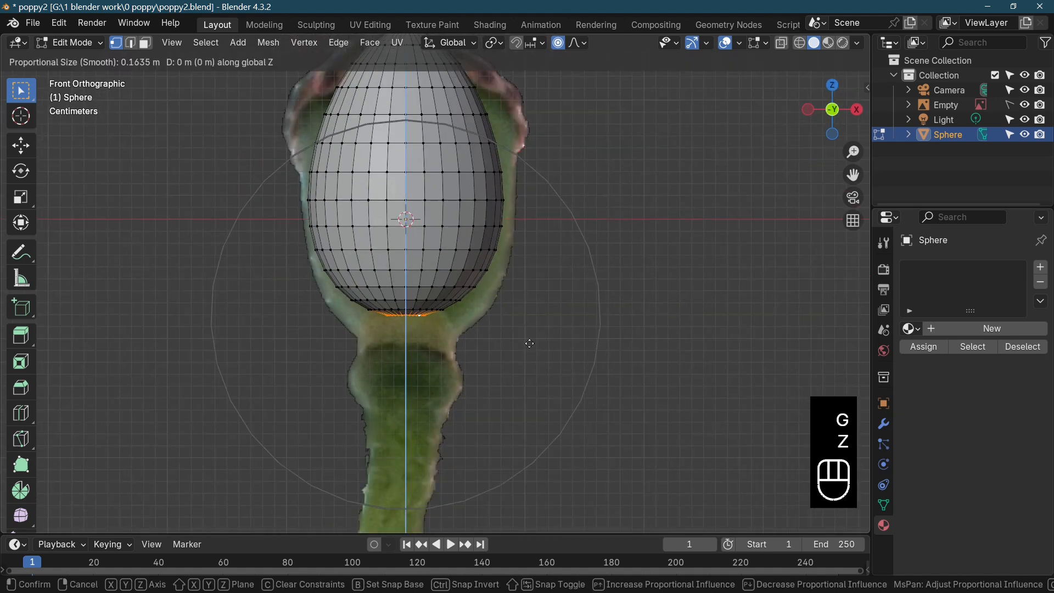
pyautogui.click(530, 374)
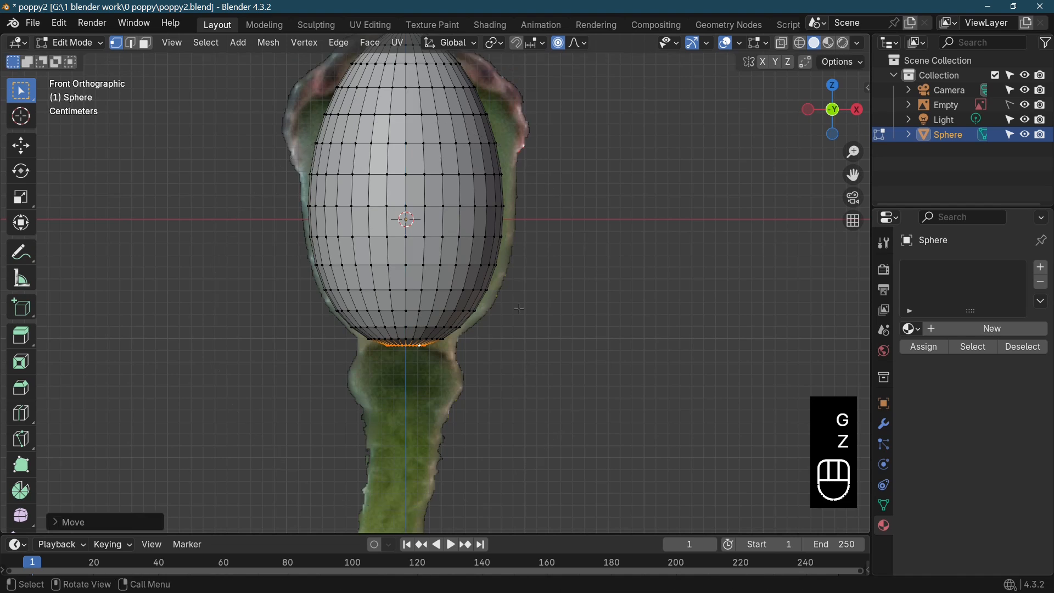
# Step: Scale the edge loops just below and at the pod's middle slightly outward with proportional editing to approach the reference outline
pyautogui.keyDown('alt'); pyautogui.click(429, 238); pyautogui.keyUp('alt')
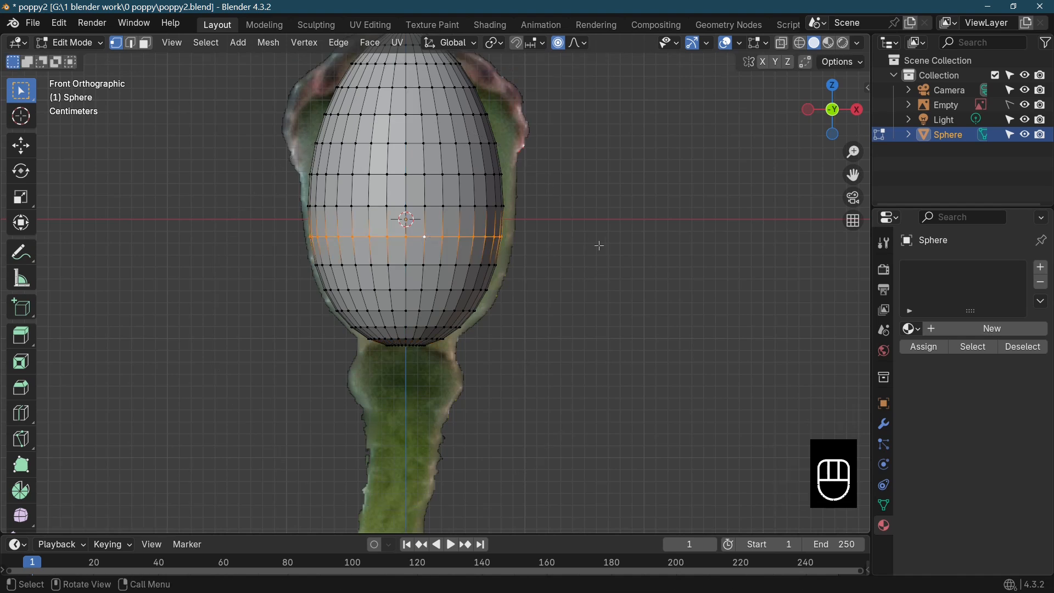
pyautogui.press('s')
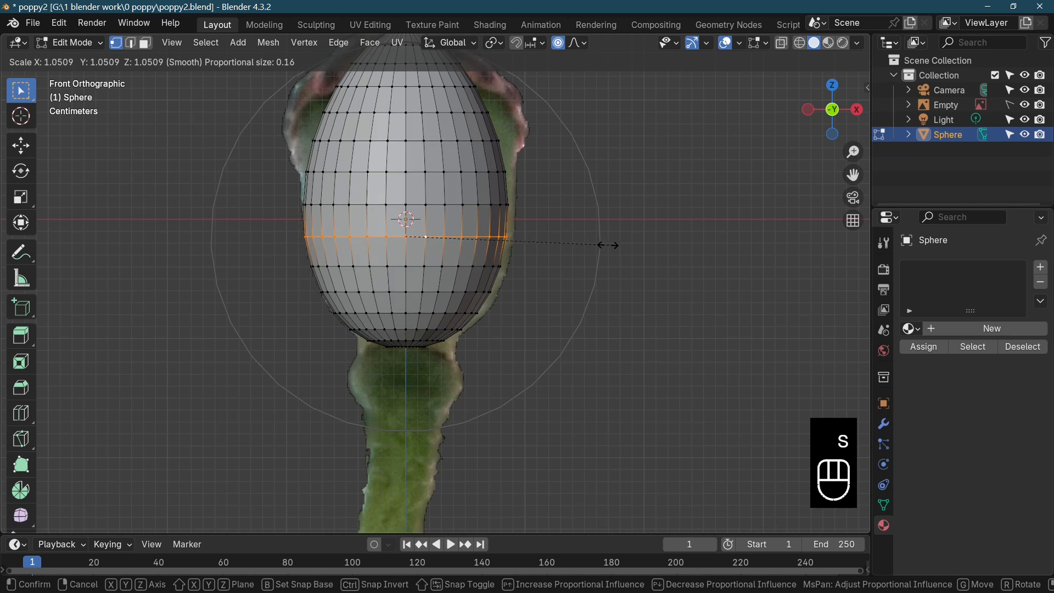
pyautogui.click(599, 245)
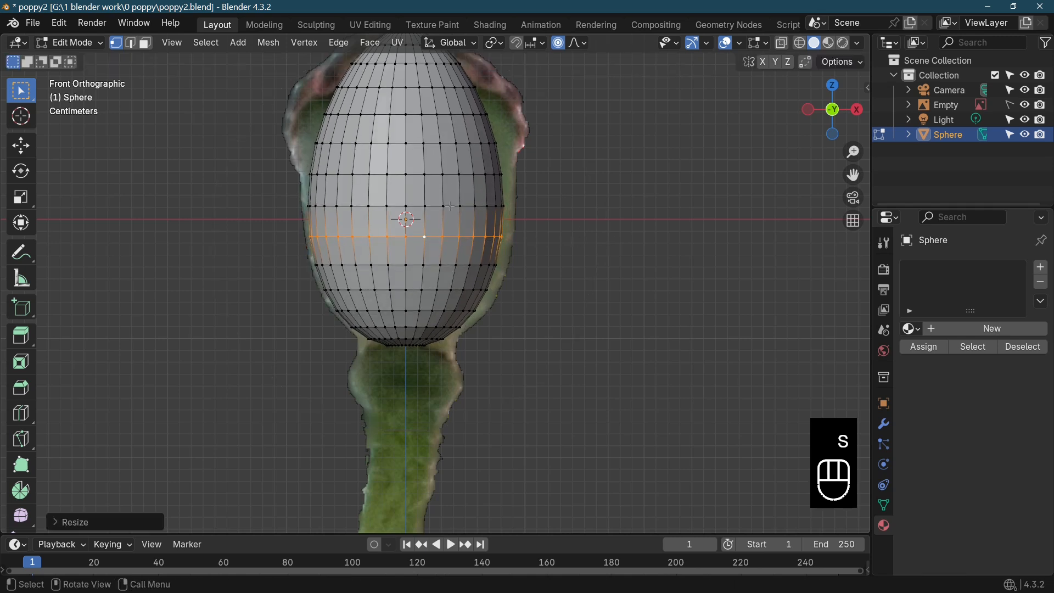
pyautogui.keyDown('alt'); pyautogui.click(566, 206); pyautogui.keyUp('alt')
pyautogui.press('s')
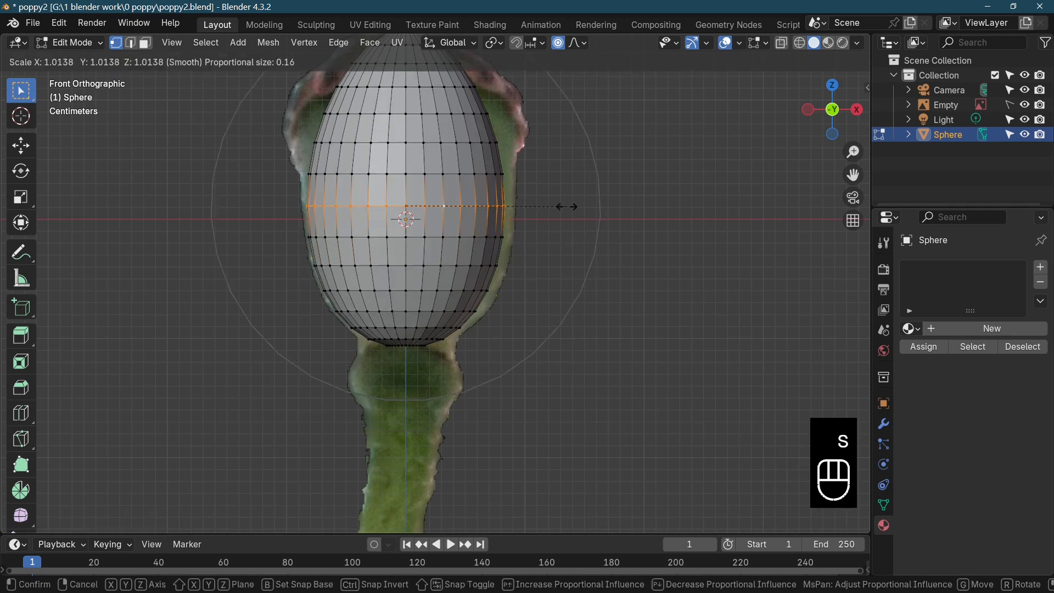
pyautogui.click(518, 200)
pyautogui.press('s')
pyautogui.click(560, 209)
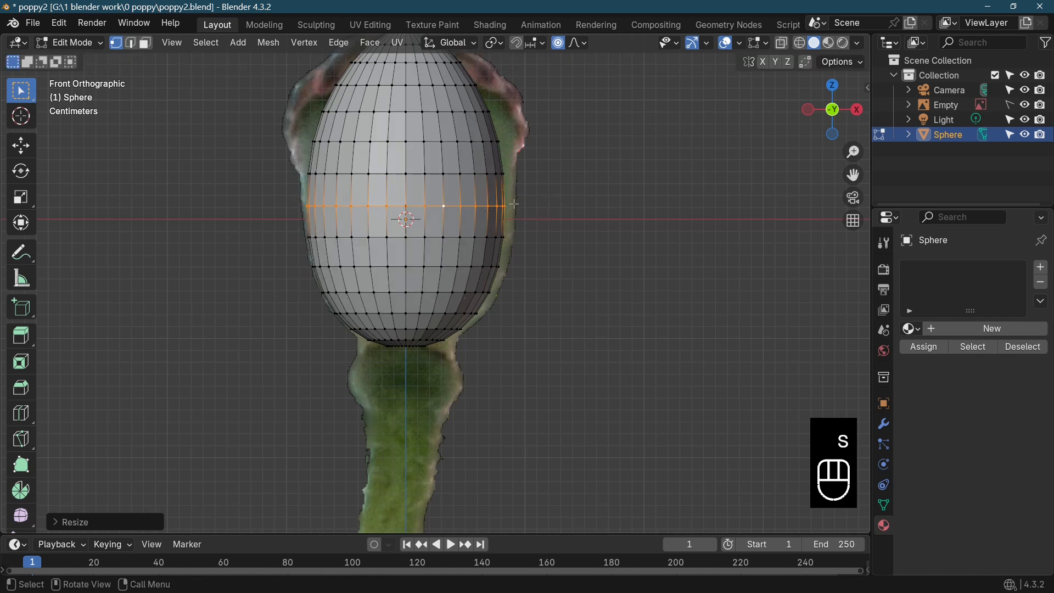
# Step: Select the edge loop just above the pod's middle and scale it out to the reference outline with a proportional influence of 0.09
pyautogui.keyDown('alt'); pyautogui.click(444, 176); pyautogui.keyUp('alt')
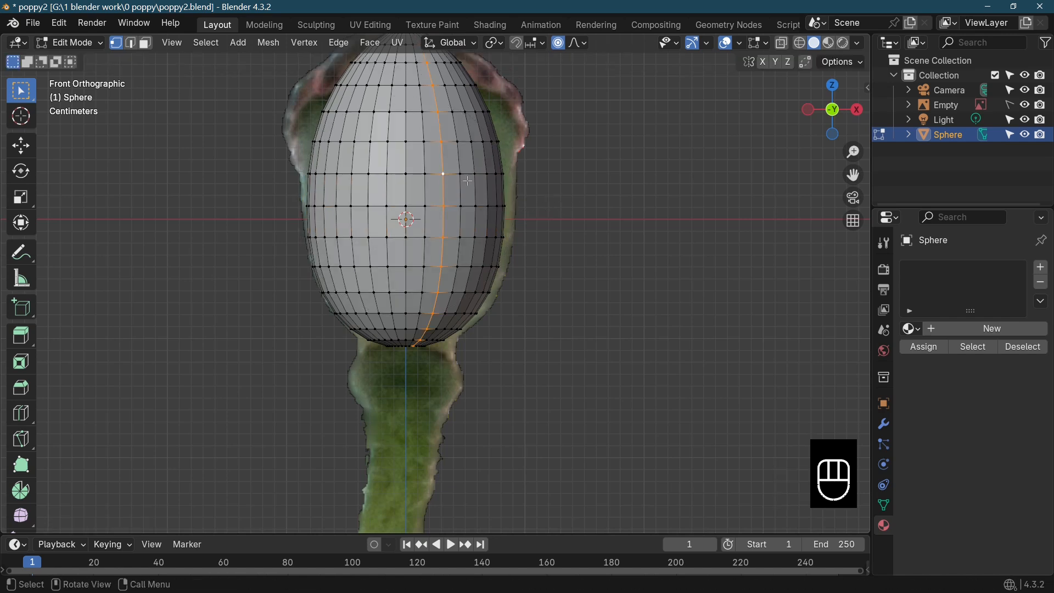
pyautogui.keyDown('alt'); pyautogui.click(456, 175); pyautogui.keyUp('alt')
pyautogui.press('s')
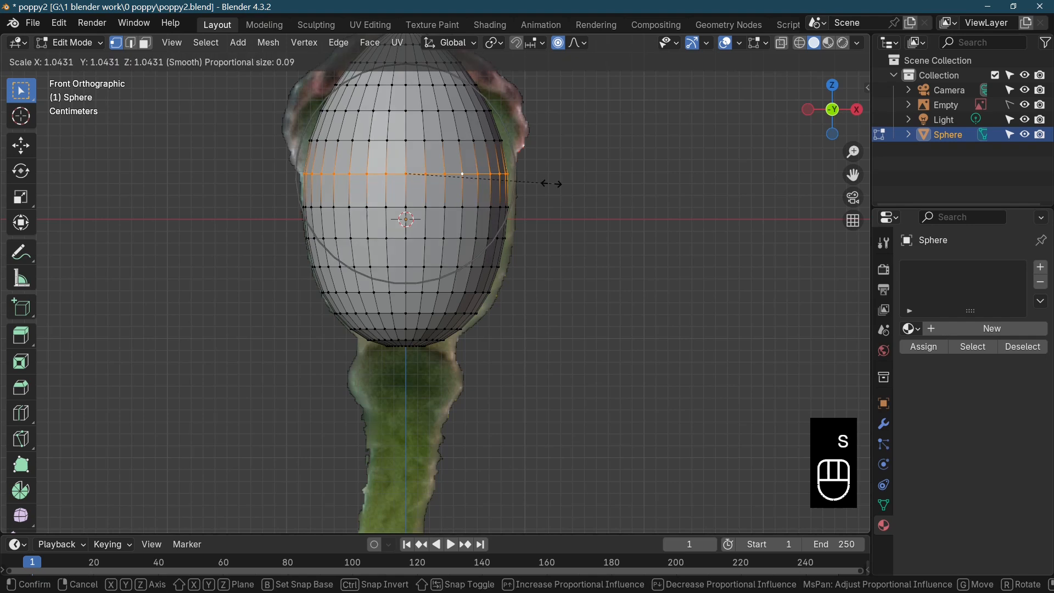
pyautogui.click(558, 184)
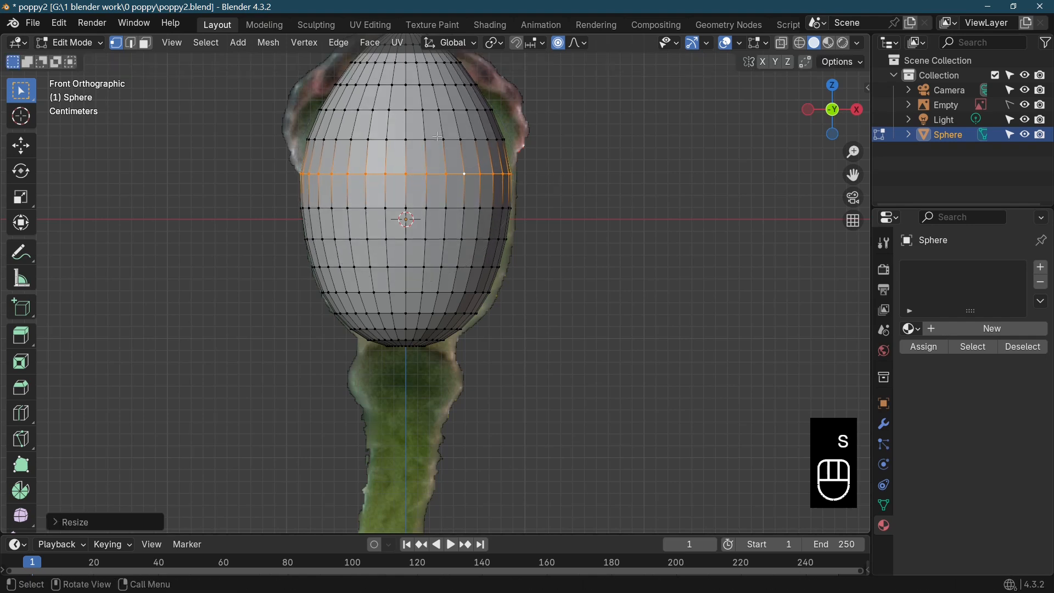
# Step: Select the next higher edge loop and scale it out to the reference pod's shoulder with a proportional influence of 0.05
pyautogui.keyDown('alt'); pyautogui.click(436, 139); pyautogui.keyUp('alt')
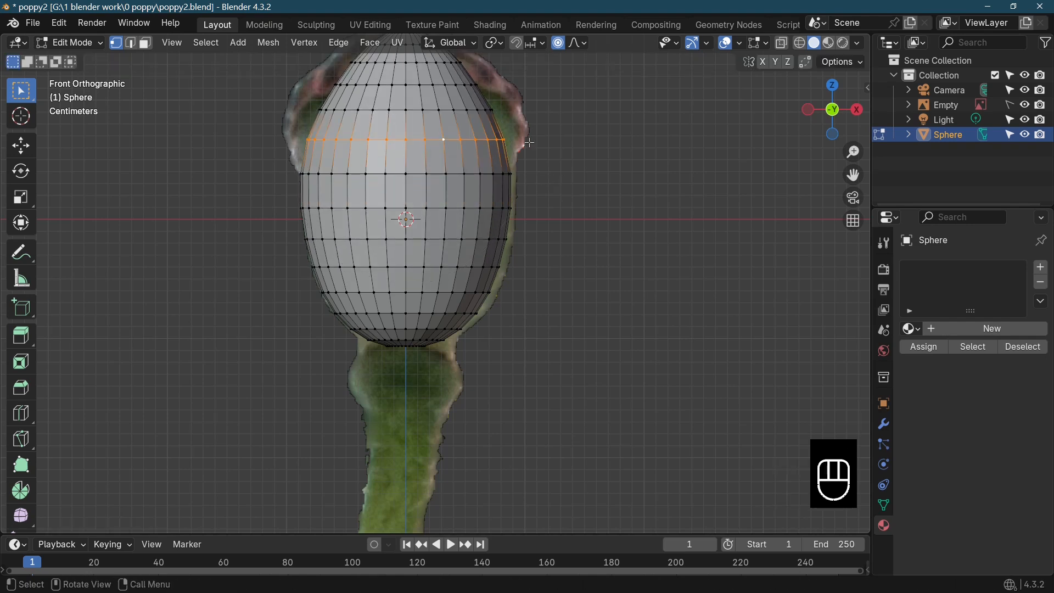
pyautogui.press('s')
pyautogui.scroll(8, 543, 142)
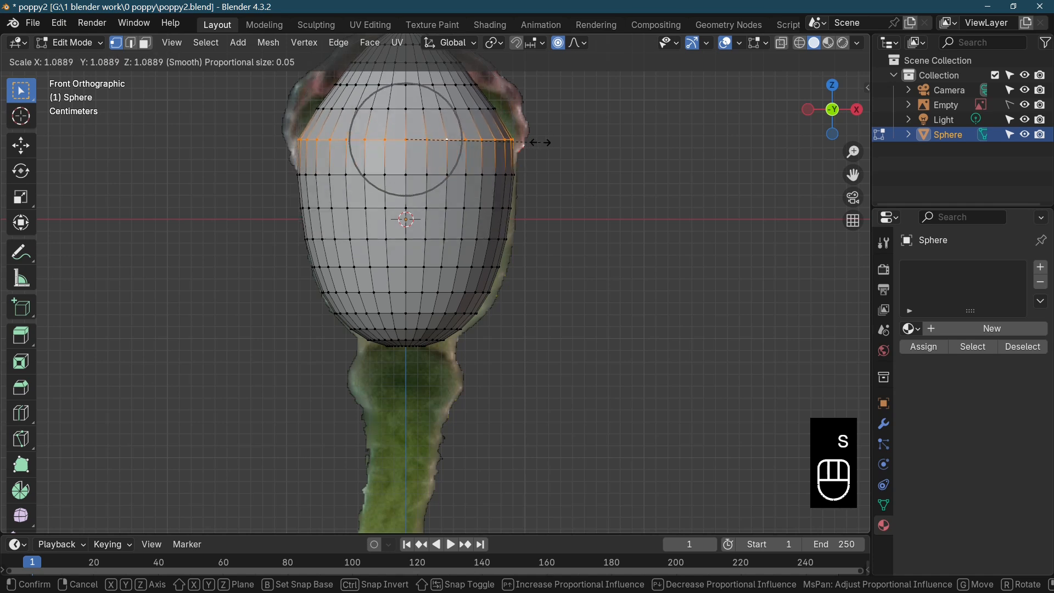
pyautogui.click(549, 142)
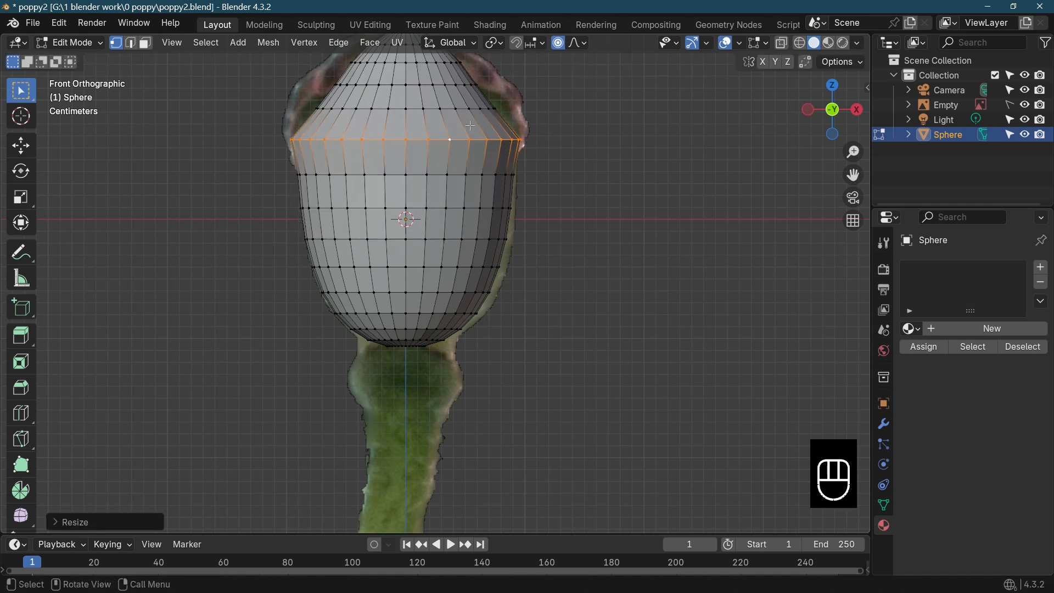
# Step: Widen the next two edge loops above the shoulder to follow the reference cap, using a proportional influence of 0.04
pyautogui.keyDown('alt'); pyautogui.click(445, 112); pyautogui.keyUp('alt')
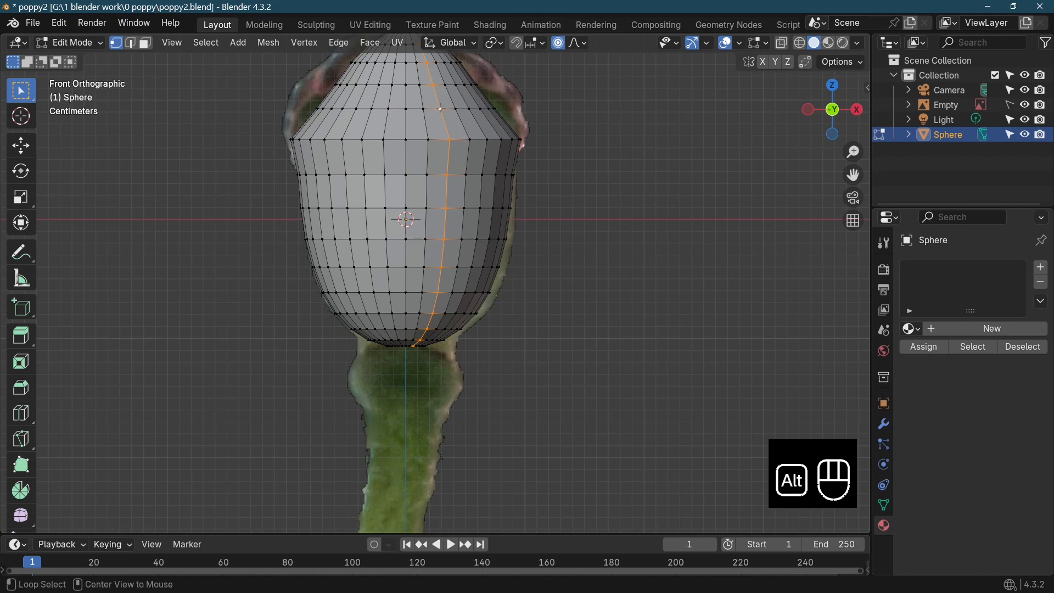
pyautogui.keyDown('alt'); pyautogui.click(504, 113); pyautogui.keyUp('alt')
pyautogui.press('s')
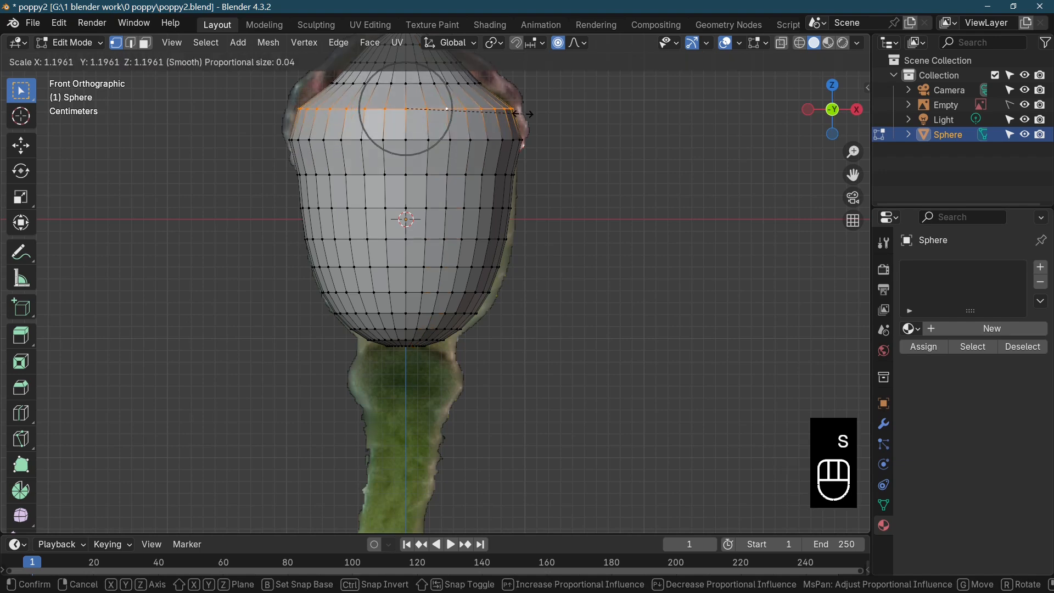
pyautogui.click(432, 90)
pyautogui.keyDown('alt'); pyautogui.click(426, 86); pyautogui.keyUp('alt')
pyautogui.scroll(-1, 426, 86)
pyautogui.press('s')
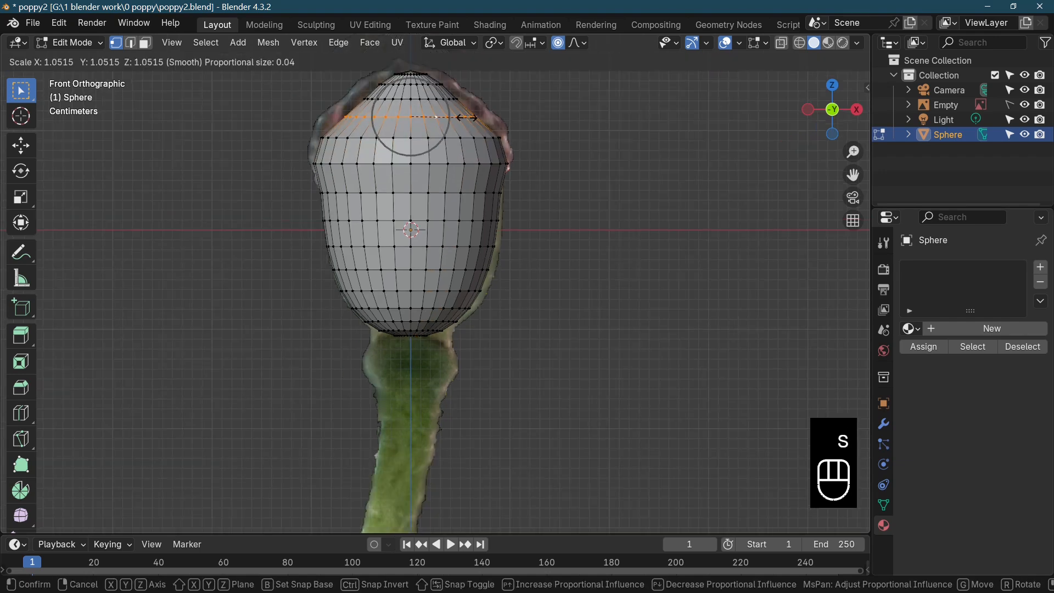
pyautogui.click(430, 117)
# Step: Extrude the edge loop near the pod's top outward beyond the pod's width and raise it along Z to form a flared collar
pyautogui.moveTo(428, 124); pyautogui.dragTo(394, 112, button='middle')
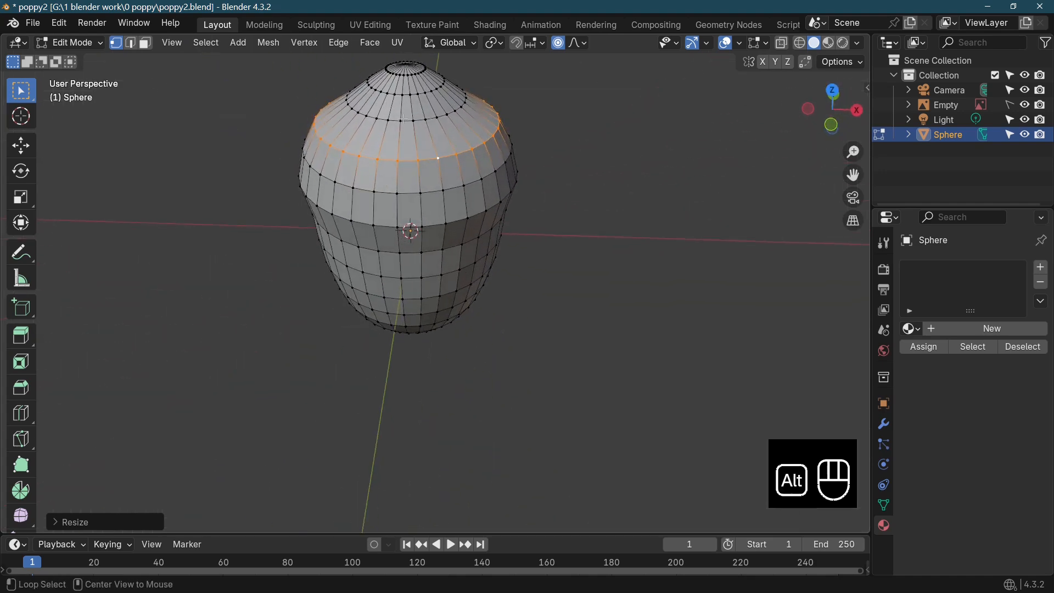
pyautogui.press('KP_1')
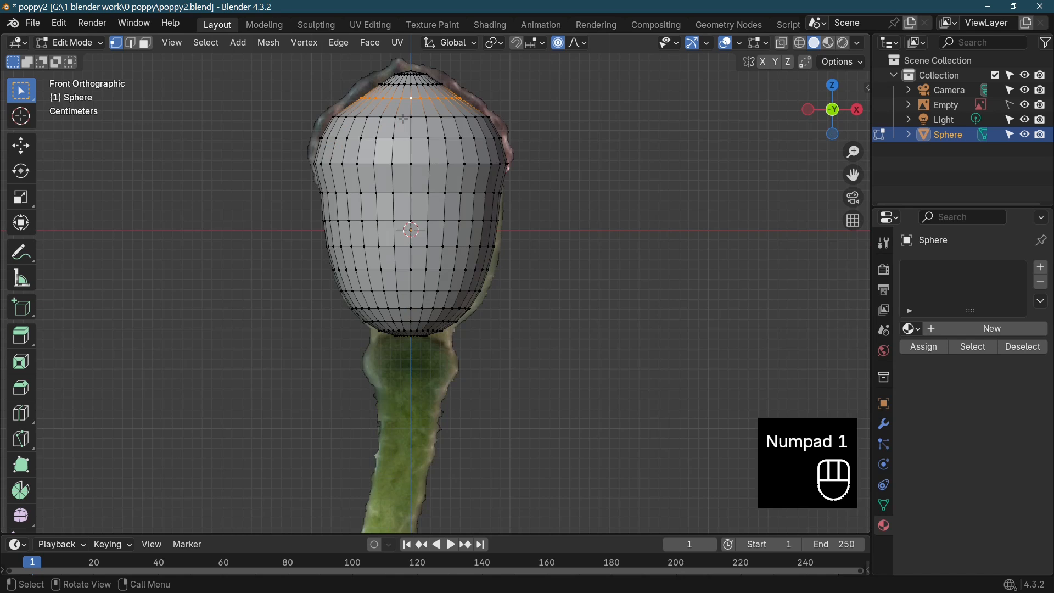
pyautogui.scroll(-3, 480, 137)
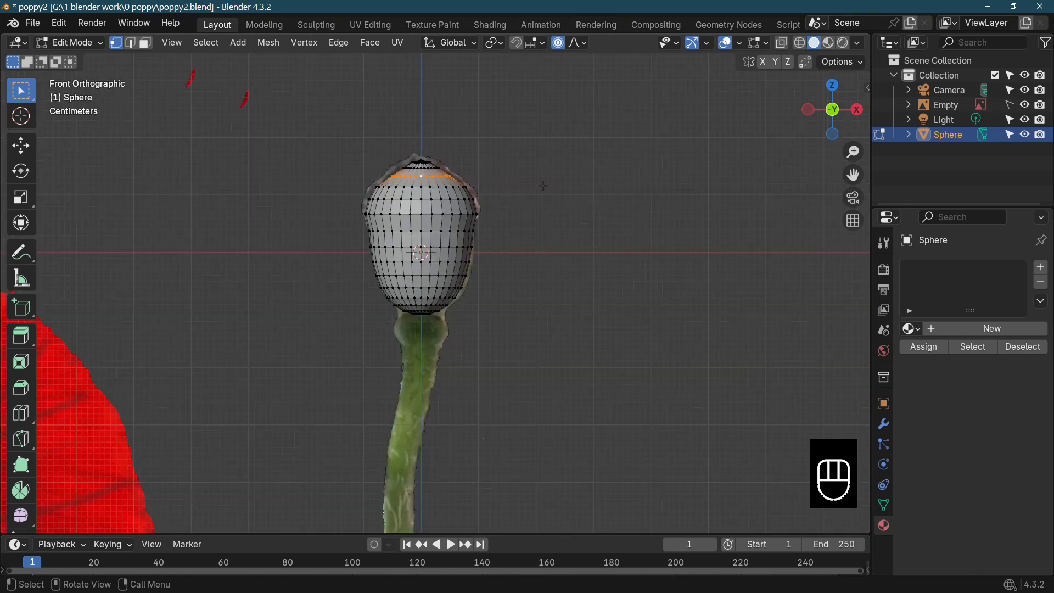
pyautogui.press('e')
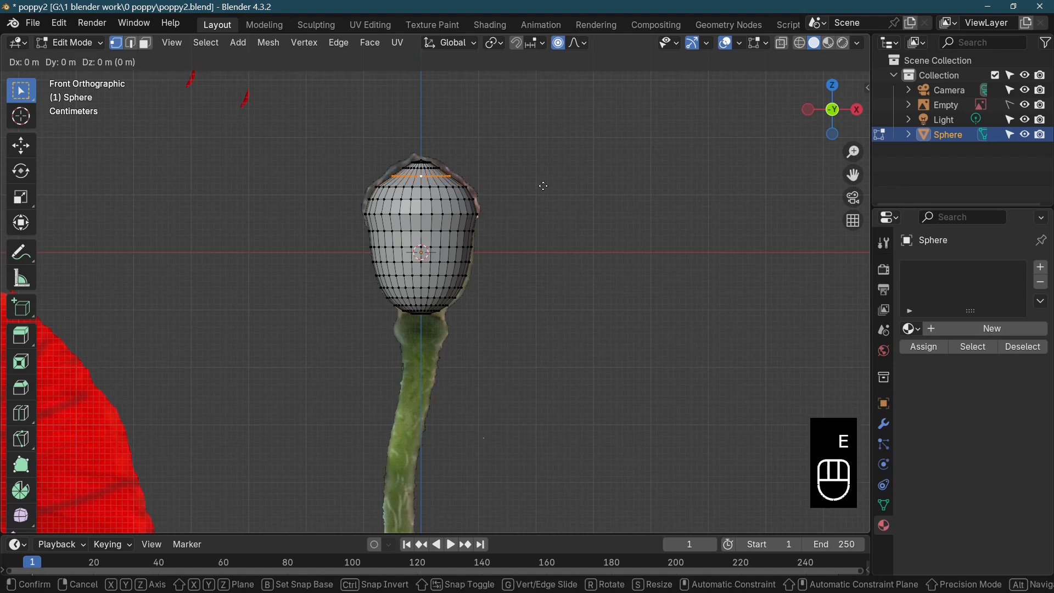
pyautogui.press('s')
pyautogui.click(690, 180)
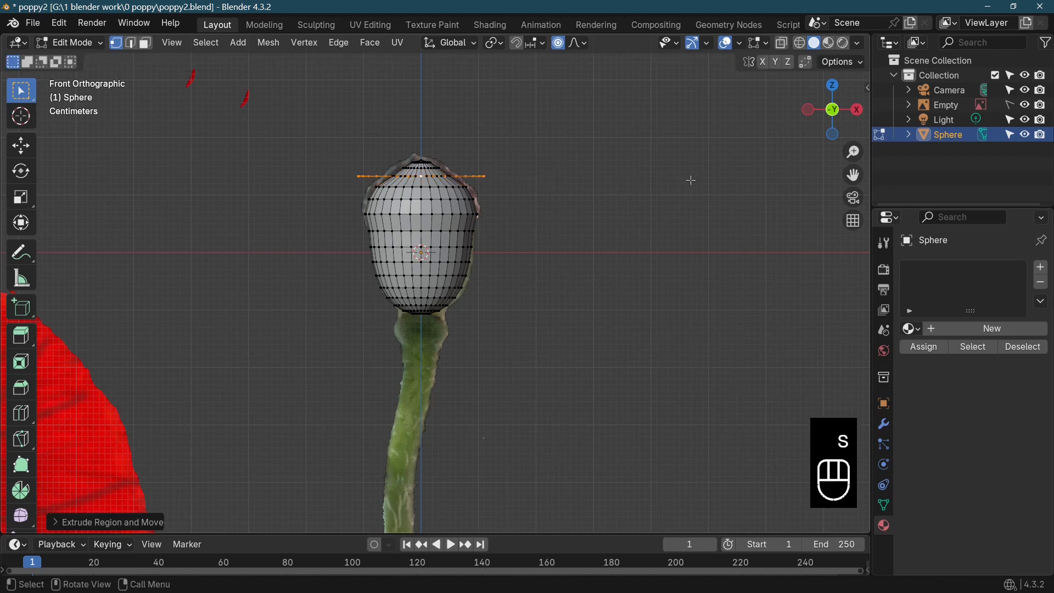
pyautogui.moveTo(691, 181); pyautogui.dragTo(591, 276, button='middle')
pyautogui.press('KP_1')
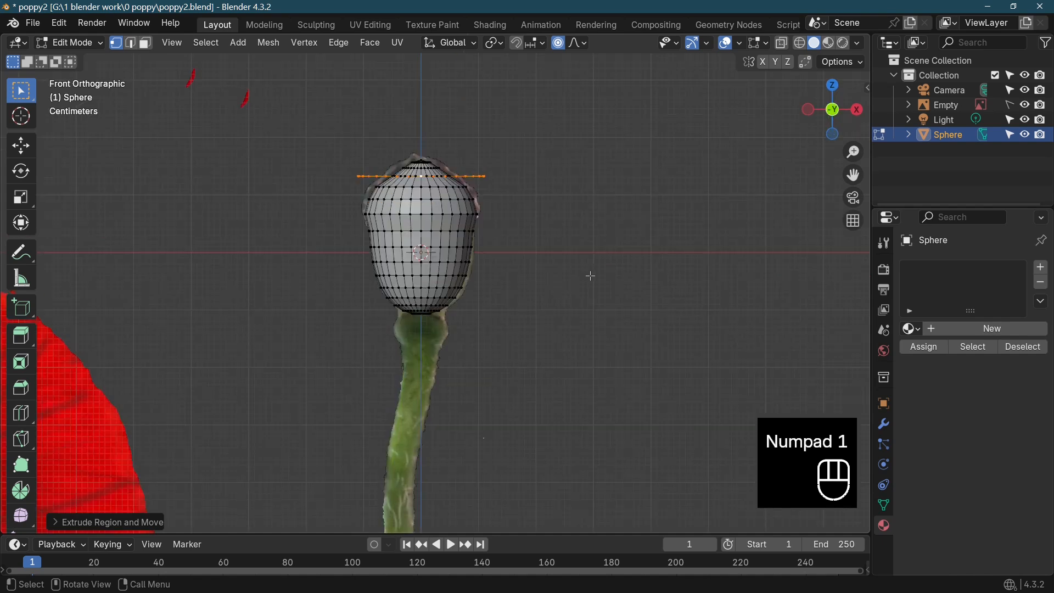
pyautogui.press('g')
pyautogui.press('z')
pyautogui.click(591, 254)
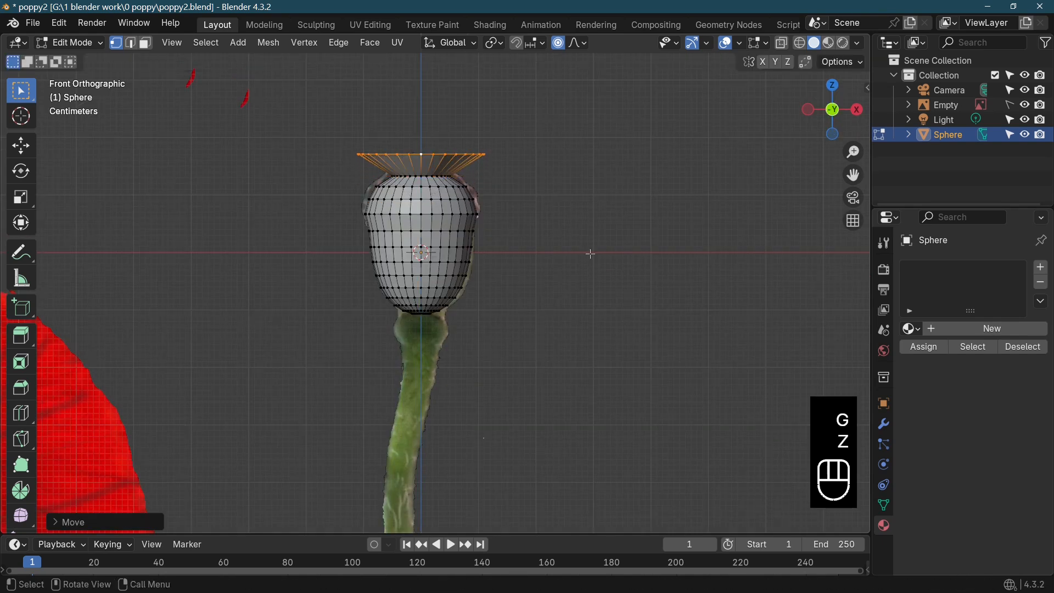
# Step: Extrude the collar's rim into a second, wider ring and raise it along Z
pyautogui.press('e')
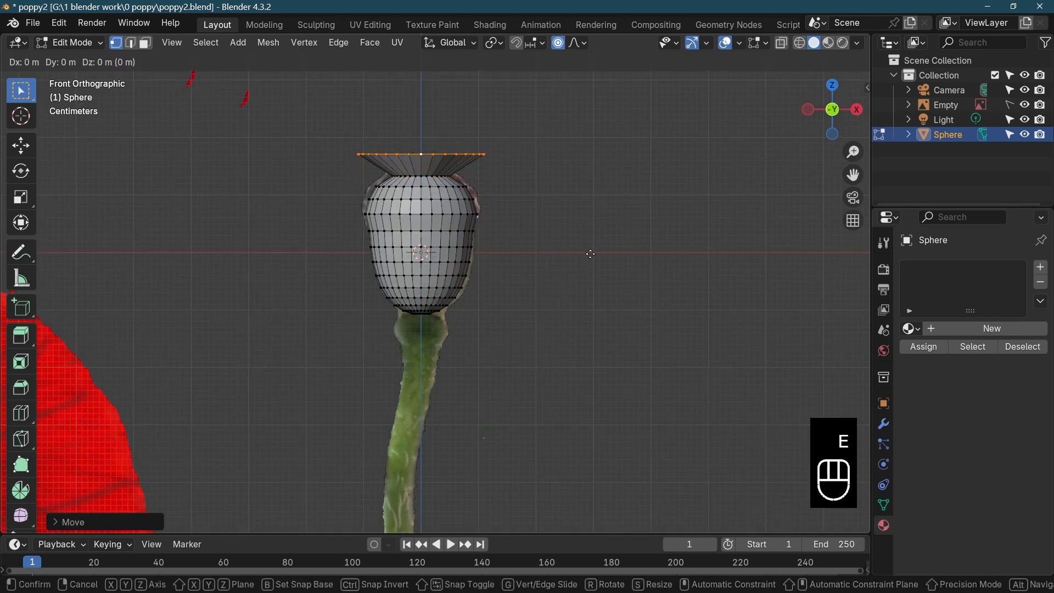
pyautogui.press('s')
pyautogui.click(668, 256)
pyautogui.press('g')
pyautogui.press('z')
pyautogui.click(666, 236)
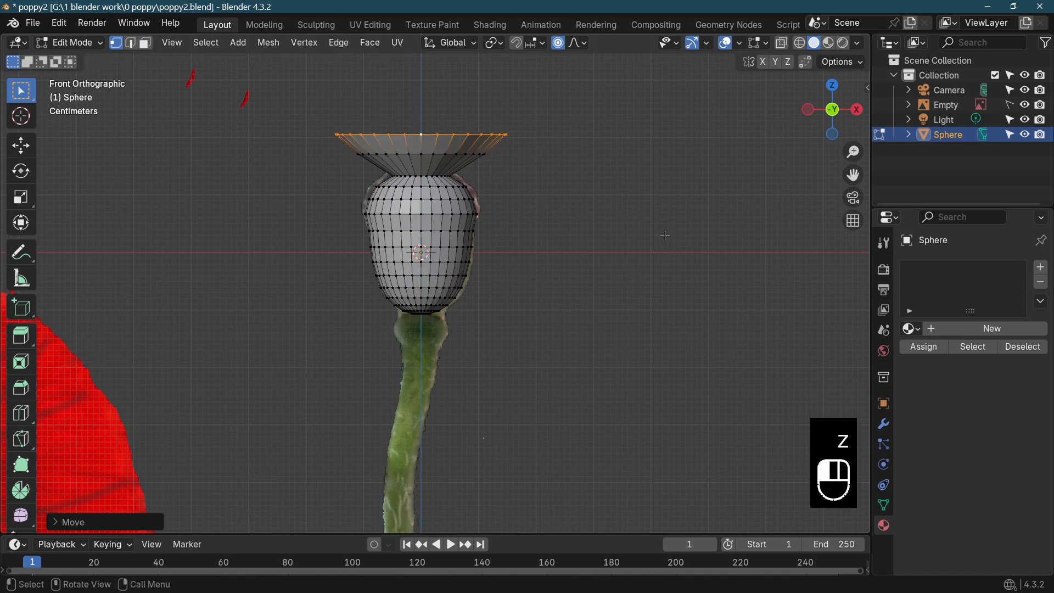
# Step: Extrude the collar's rim outward a third time and raise the new edge slightly along Z
pyautogui.press('e')
pyautogui.press('s')
pyautogui.click(729, 235)
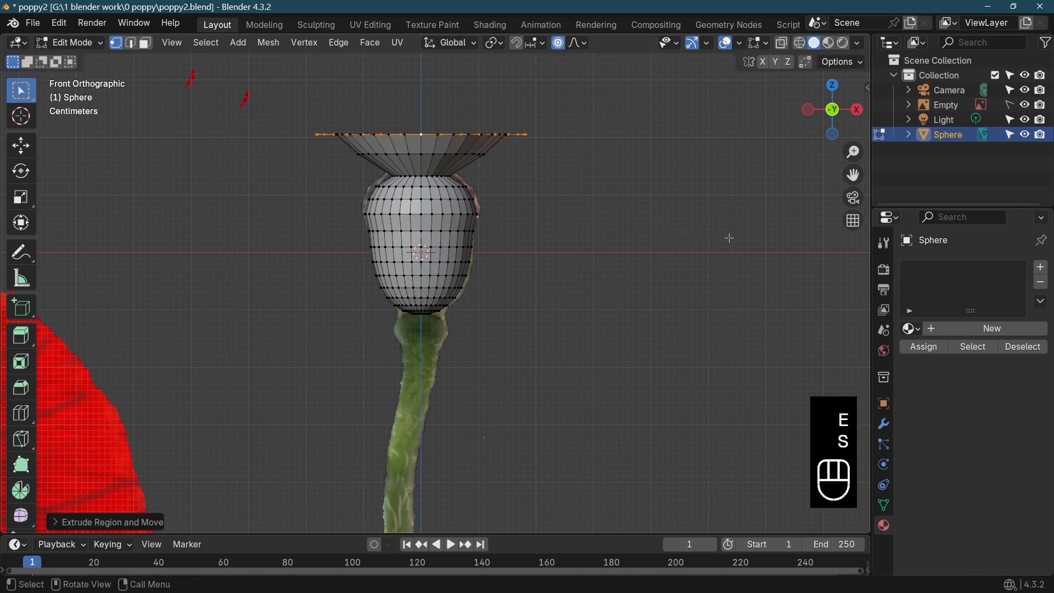
pyautogui.press('g')
pyautogui.press('z')
pyautogui.click(725, 228)
pyautogui.moveTo(725, 228); pyautogui.dragTo(691, 368, button='middle')
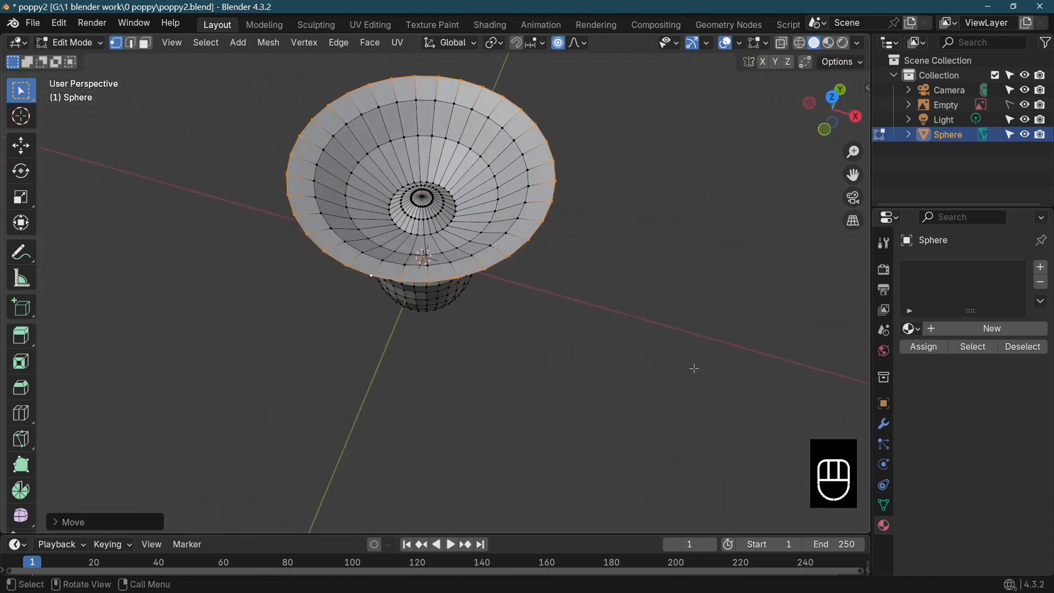
pyautogui.scroll(5, 614, 369)
pyautogui.scroll(-3, 613, 330)
pyautogui.moveTo(615, 329); pyautogui.dragTo(542, 221, button='middle')
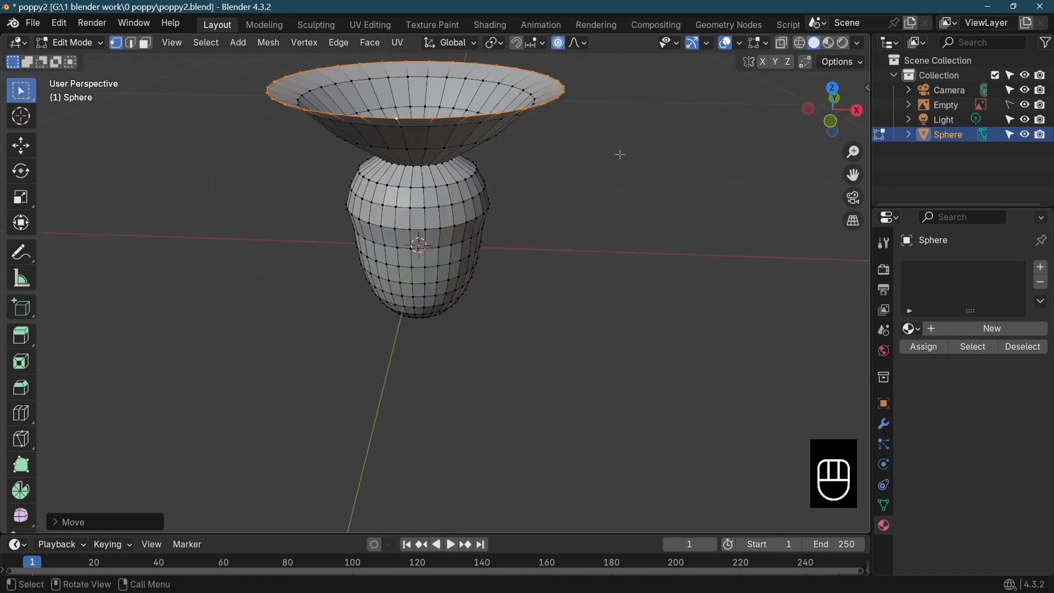
# Step: Scale the flared collar's rim inward with proportional editing and adjust it along Z with a 0.2176 m influence
pyautogui.press('s')
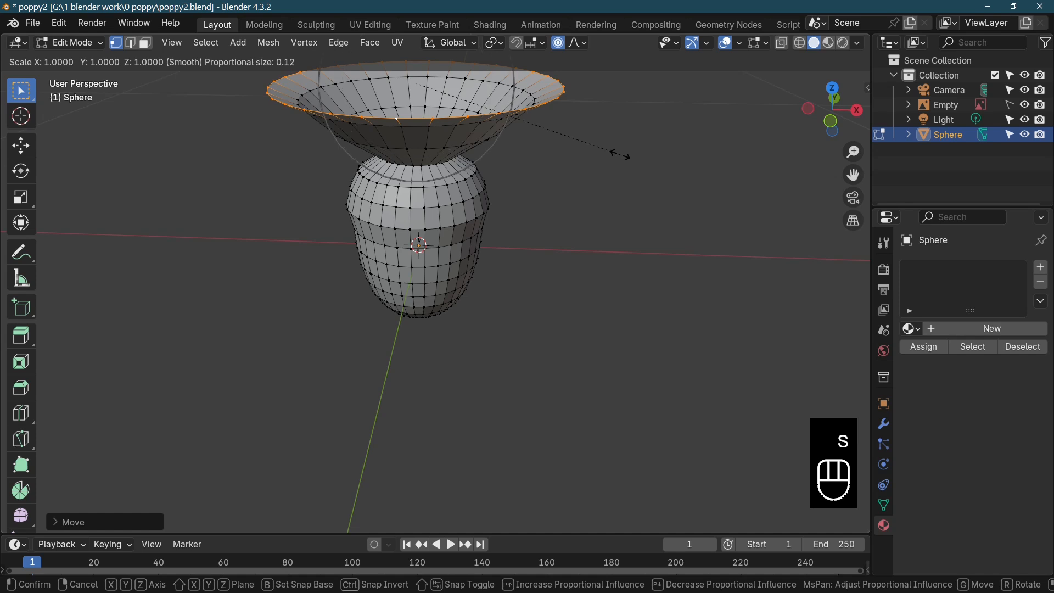
pyautogui.scroll(-2, 581, 155)
pyautogui.click(539, 151)
pyautogui.press('g')
pyautogui.scroll(-2, 538, 149)
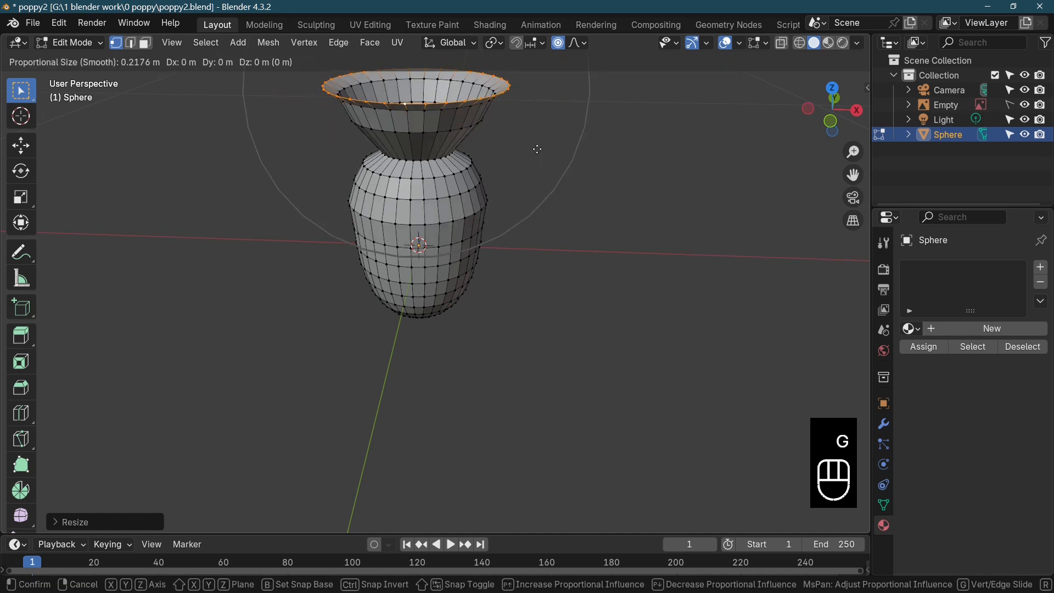
pyautogui.press('z')
pyautogui.click(538, 150)
# Step: Select the edge loop around the pod's bottom hole and show it in front view with the whole reference stem
pyautogui.press('Tab')
pyautogui.moveTo(538, 149); pyautogui.dragTo(423, 321, button='middle')
pyautogui.scroll(4, 427, 383)
pyautogui.press('Tab')
pyautogui.keyDown('alt'); pyautogui.click(423, 314); pyautogui.keyUp('alt')
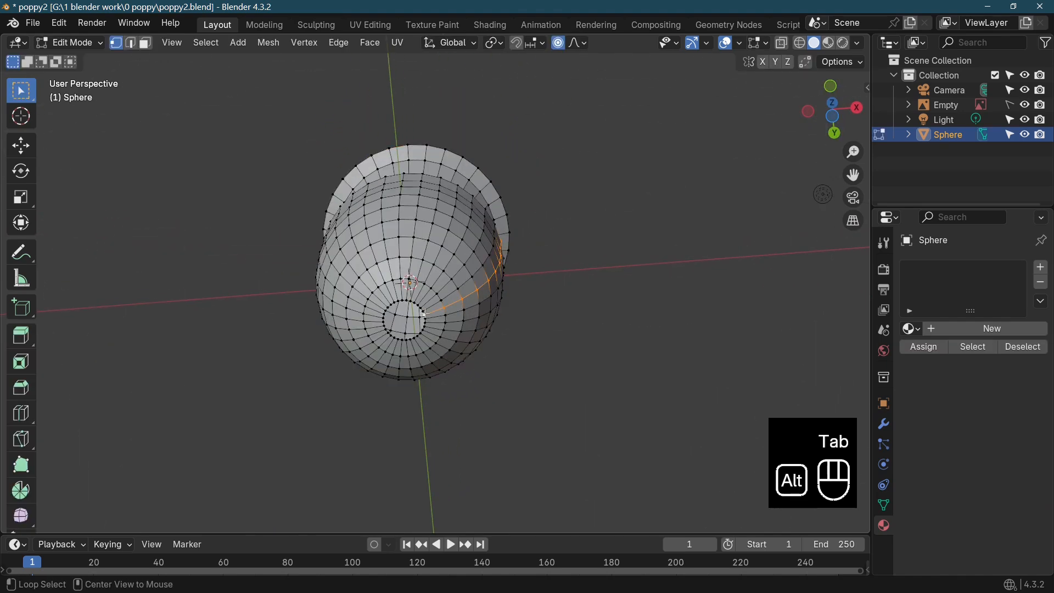
pyautogui.keyDown('alt'); pyautogui.click(419, 303); pyautogui.keyUp('alt')
pyautogui.press('KP_1')
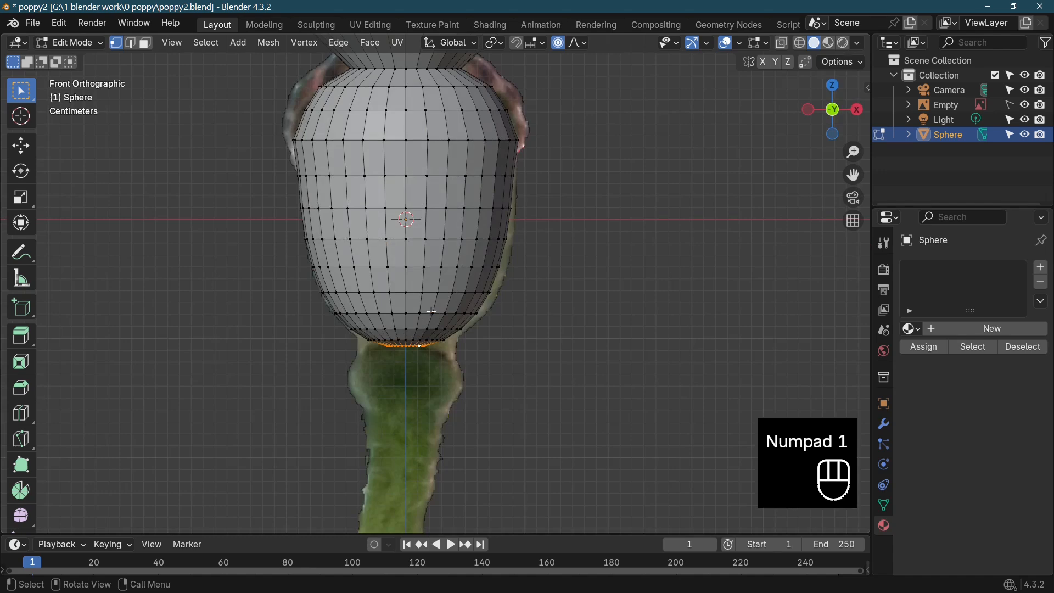
pyautogui.scroll(-8, 431, 312)
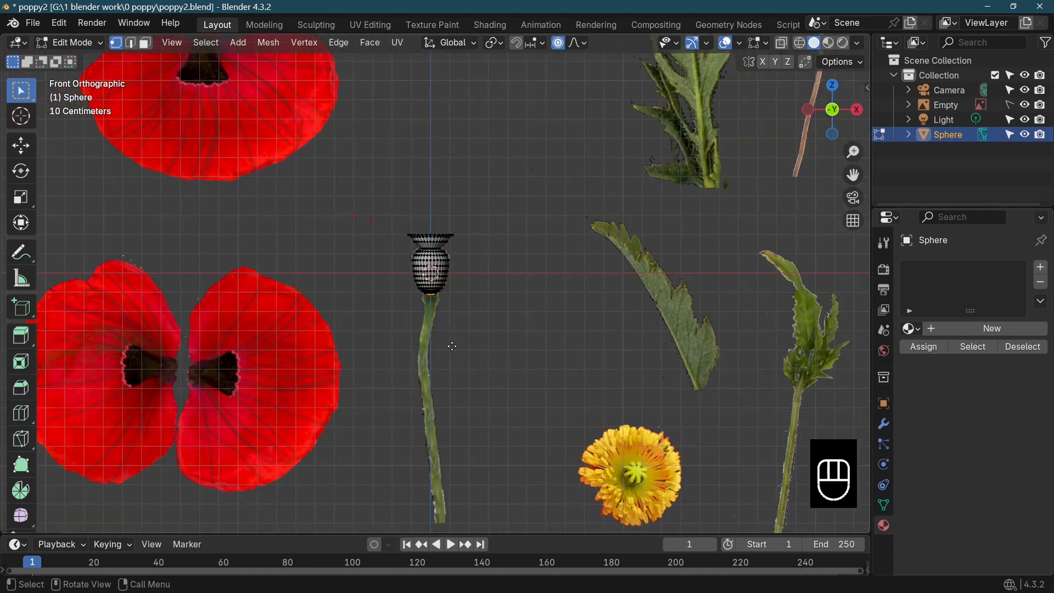
# Step: Try to move the bottom loop about 1.067 m down along Z to lengthen the pod into the stem
pyautogui.press('g')
pyautogui.press('z')
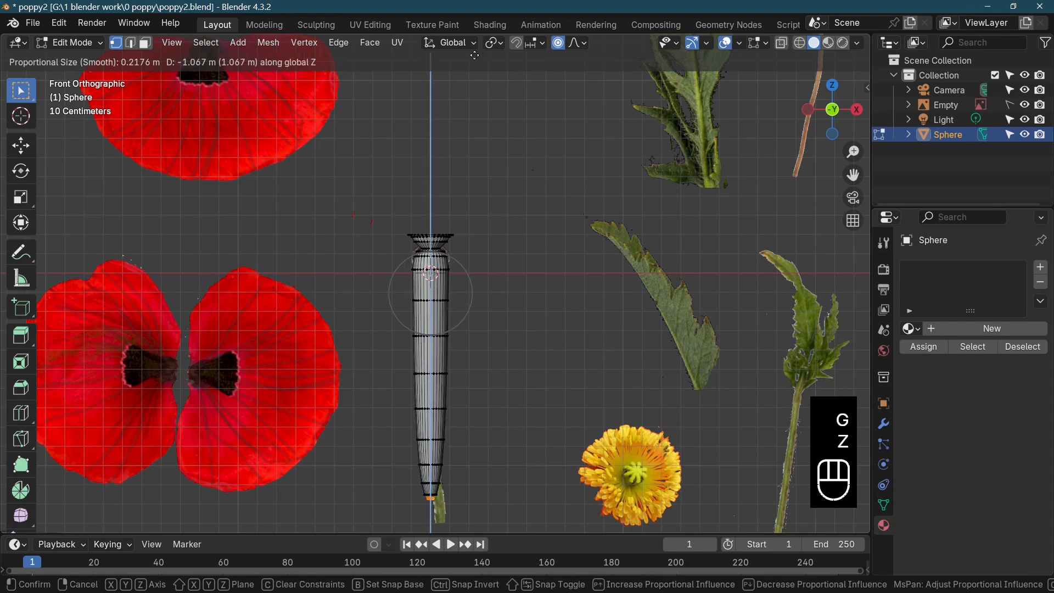
pyautogui.click(475, 56)
pyautogui.hotkey('ctrl', 'z')
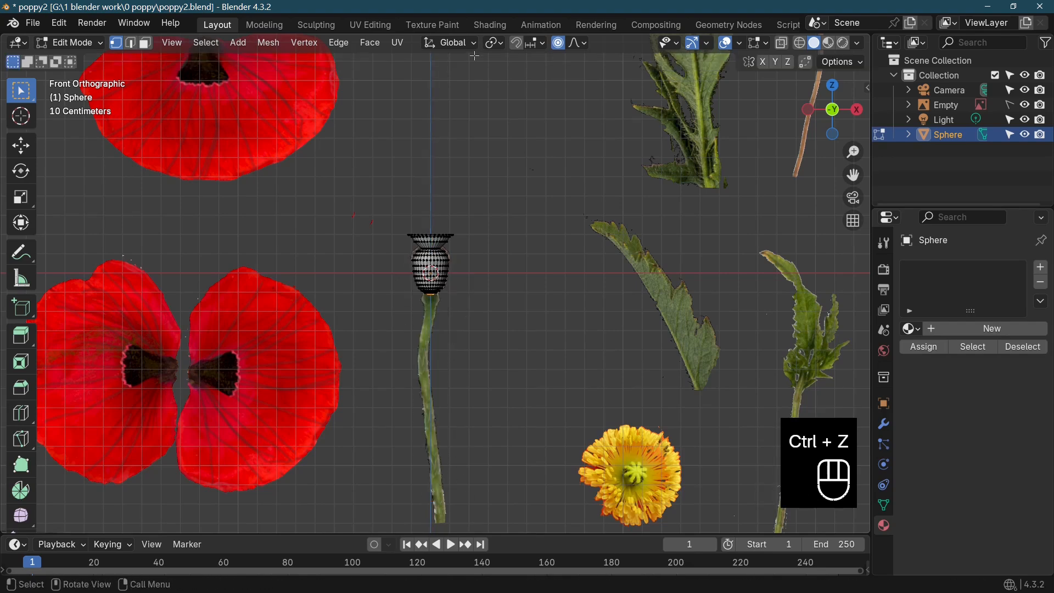
# Step: Extrude the bottom loop straight down along Z to the lower end of the reference stem
pyautogui.press('e')
pyautogui.press('z')
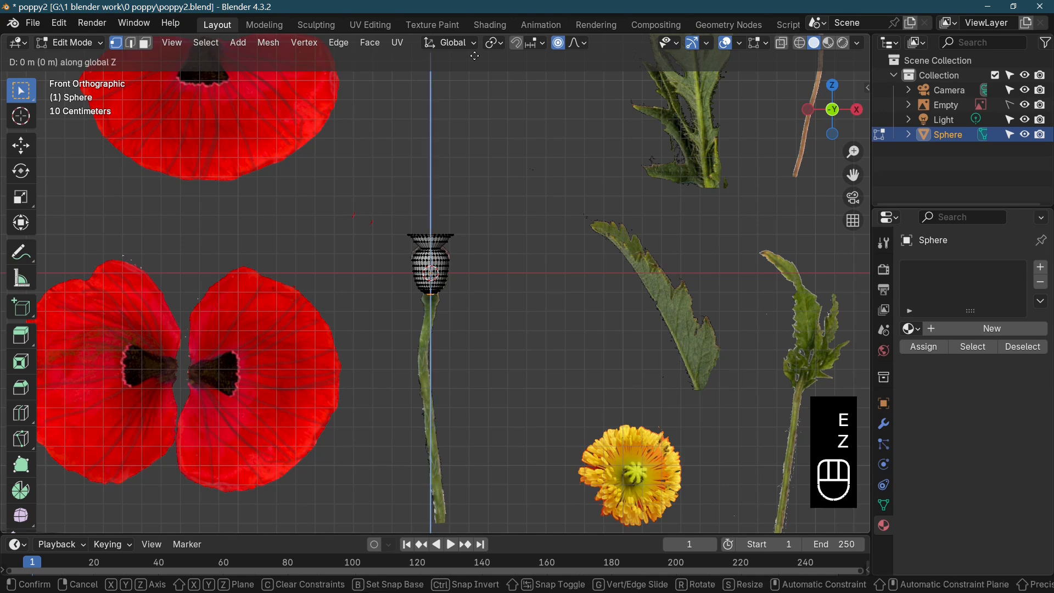
pyautogui.click(502, 398)
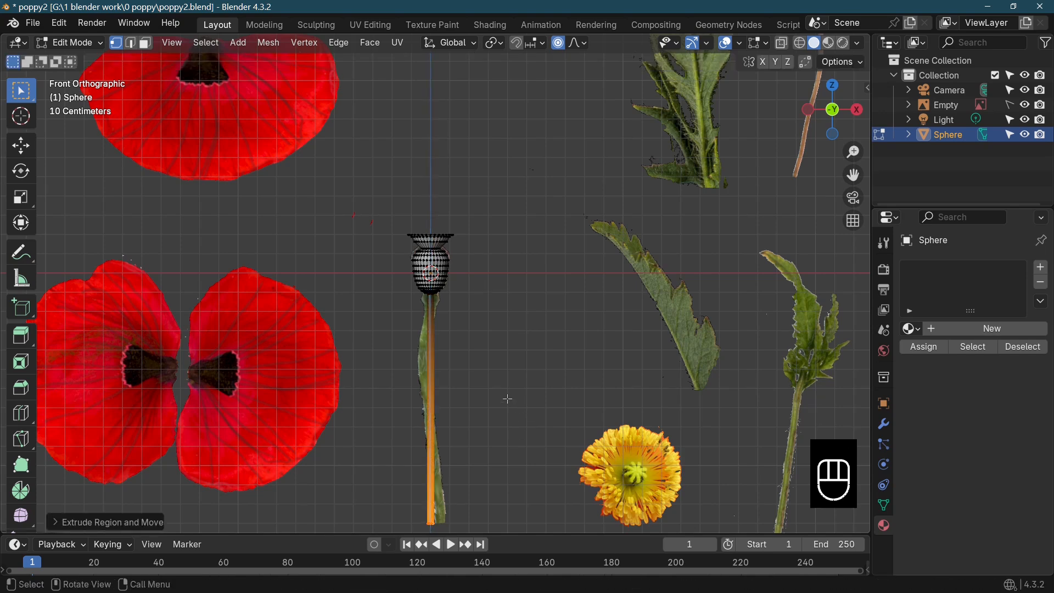
# Step: Add a series of evenly spaced loop cuts along the full length of the stem
pyautogui.scroll(3, 458, 411)
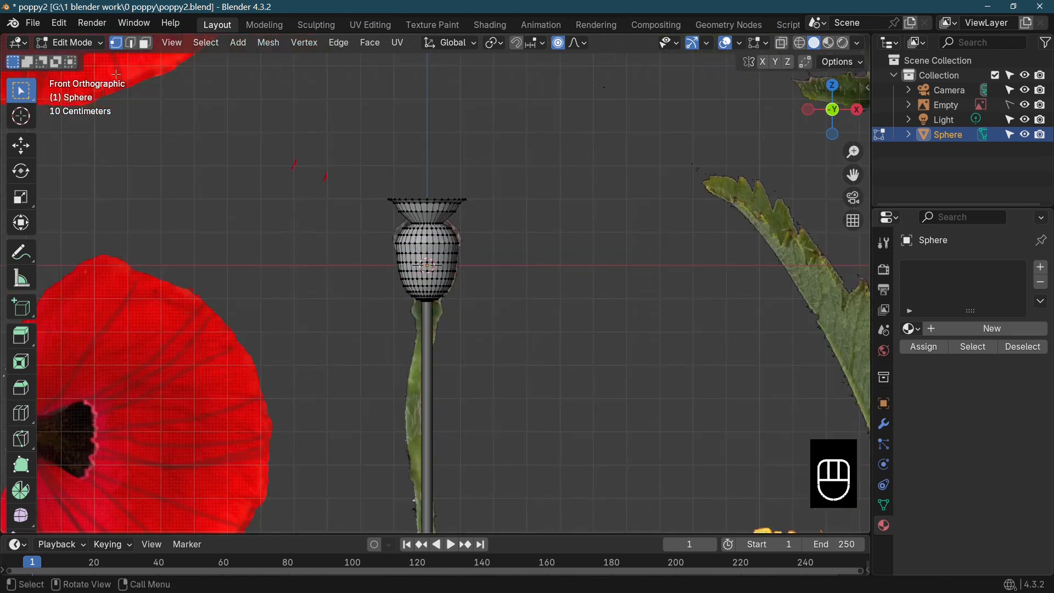
pyautogui.press('2')
pyautogui.click(430, 432)
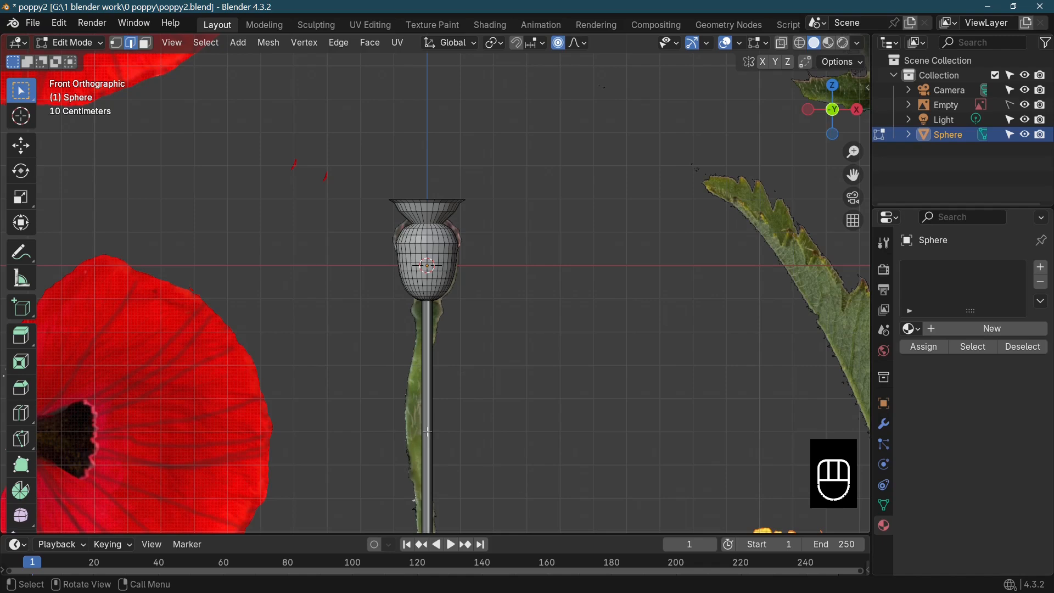
pyautogui.hotkey('ctrl', 'r')
pyautogui.scroll(9, 429, 432)
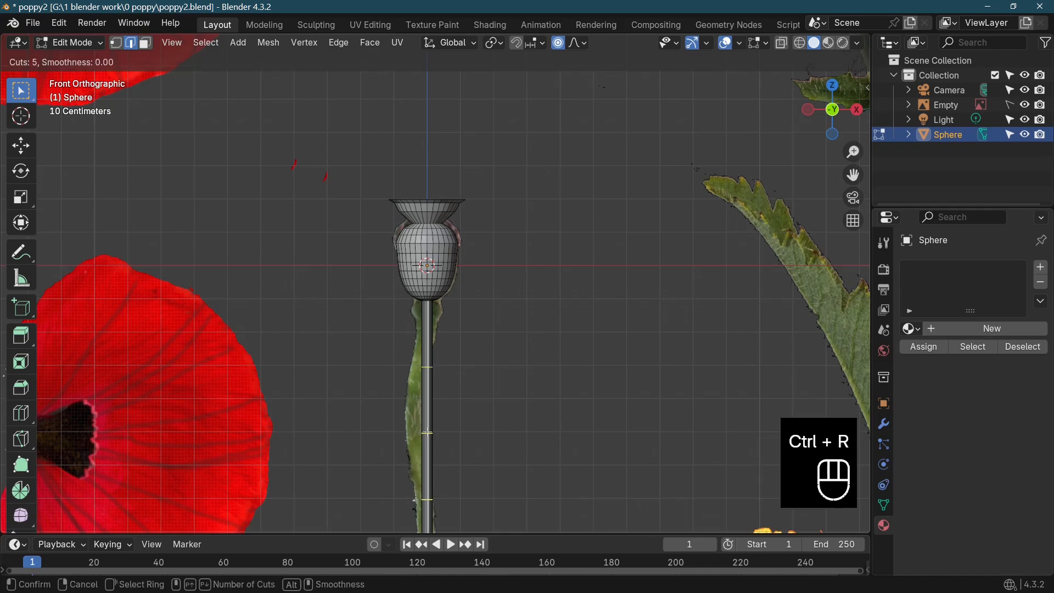
pyautogui.click(429, 431)
pyautogui.rightClick(429, 431)
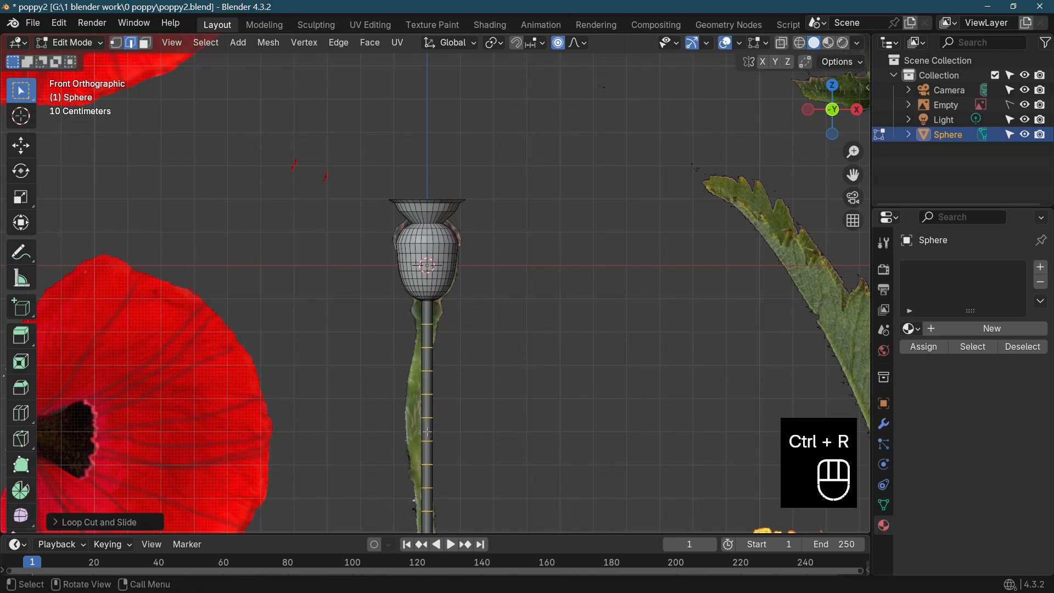
# Step: Return to Object Mode and apply Shade Smooth to the pod and stem
pyautogui.press('Tab')
pyautogui.moveTo(576, 350); pyautogui.dragTo(504, 373, button='middle')
pyautogui.scroll(3, 505, 376)
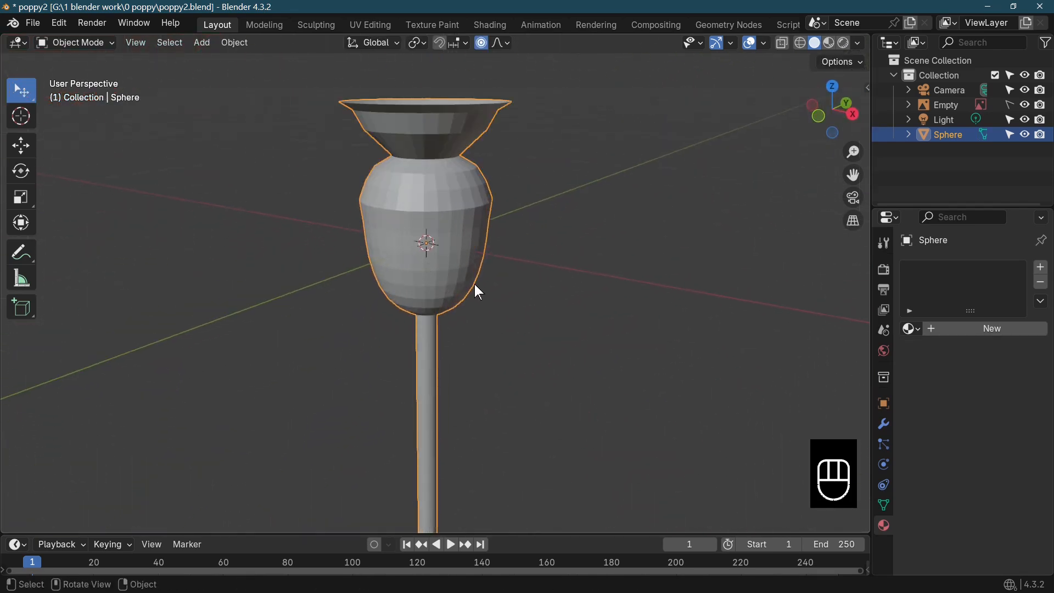
pyautogui.rightClick(452, 244)
pyautogui.click(451, 244)
pyautogui.moveTo(520, 252); pyautogui.dragTo(413, 279, button='middle')
pyautogui.moveTo(424, 197); pyautogui.dragTo(487, 129, button='middle')
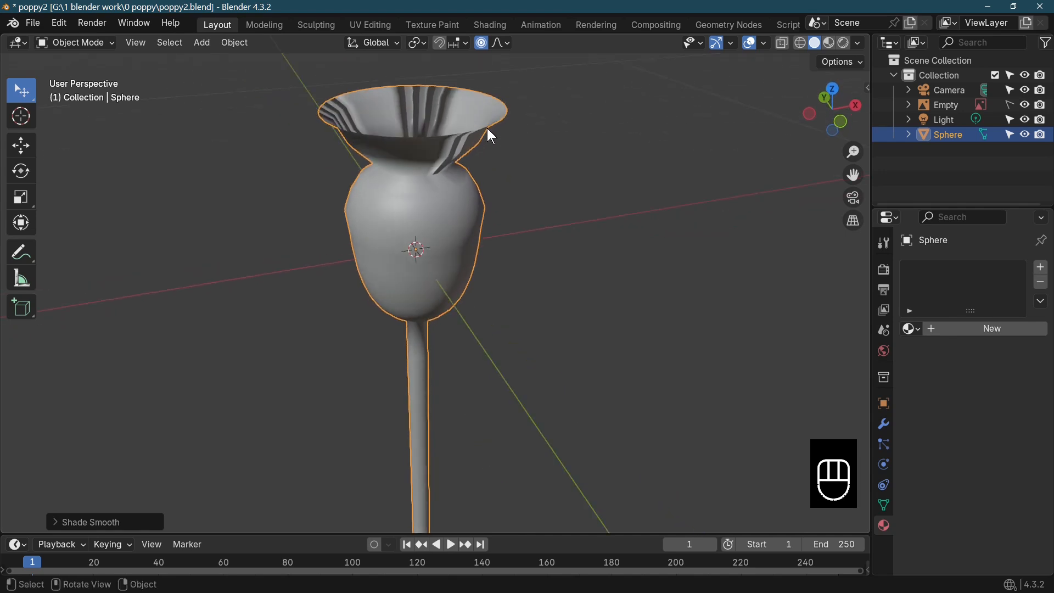
# Step: Select the entire pod and stem mesh in Edit Mode and recalculate its normals to the outside
pyautogui.click(236, 43)
pyautogui.press('Tab')
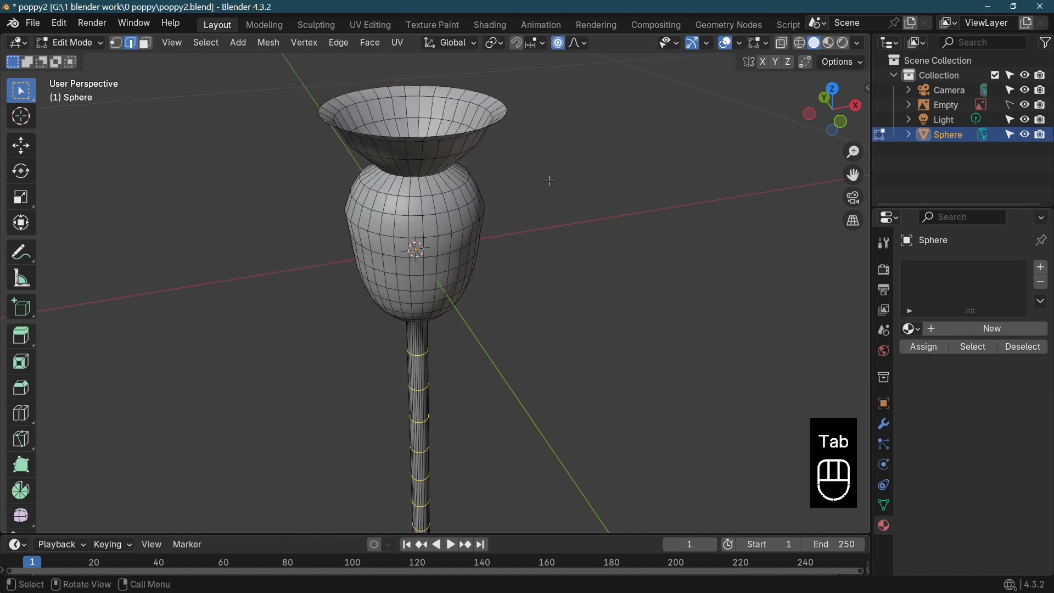
pyautogui.press('a')
pyautogui.click(257, 45)
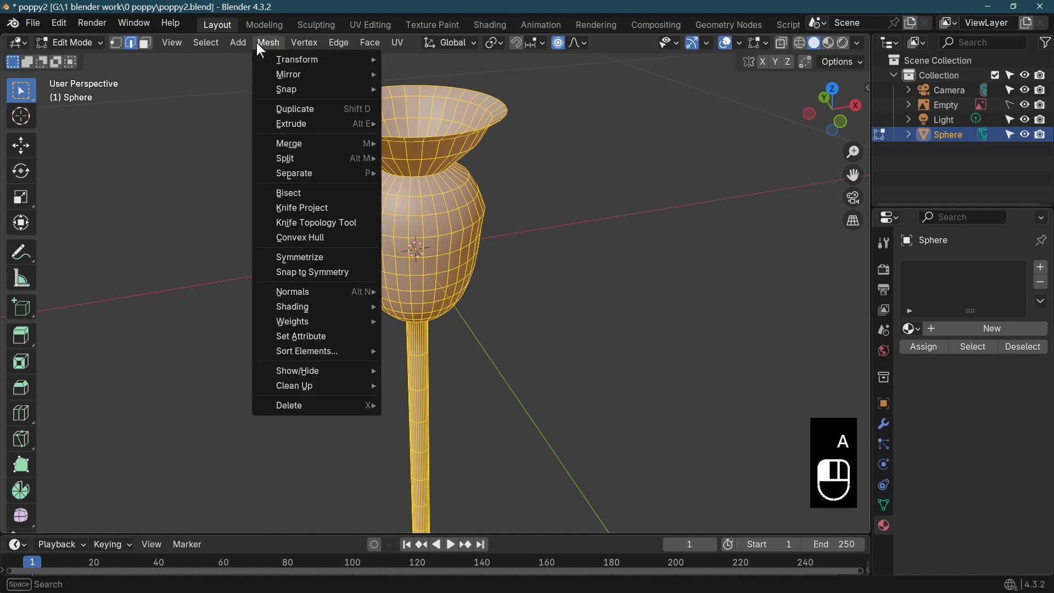
pyautogui.moveTo(330, 291)
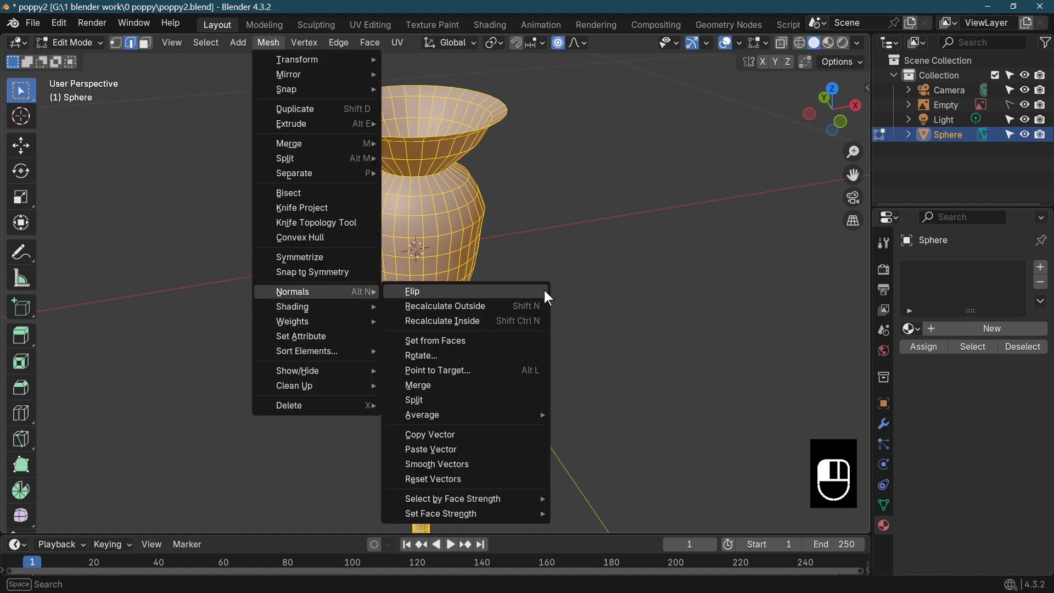
pyautogui.click(451, 302)
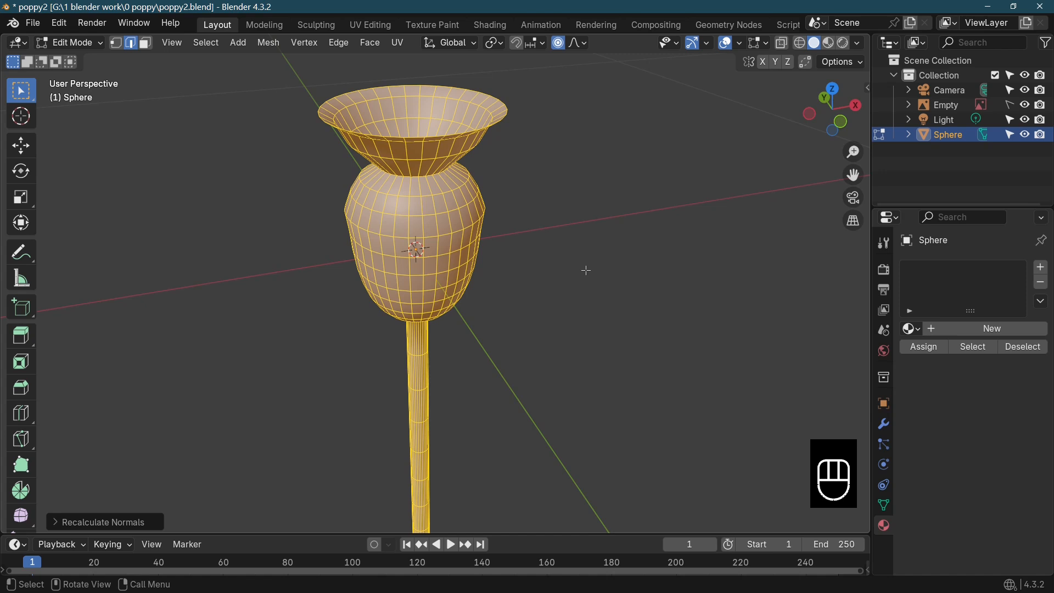
pyautogui.press('Tab')
# Step: Try to add a UV sphere as a separate object at the pod's centre
pyautogui.moveTo(583, 275); pyautogui.dragTo(521, 379, button='middle')
pyautogui.press('KP_1')
pyautogui.scroll(-3, 624, 217)
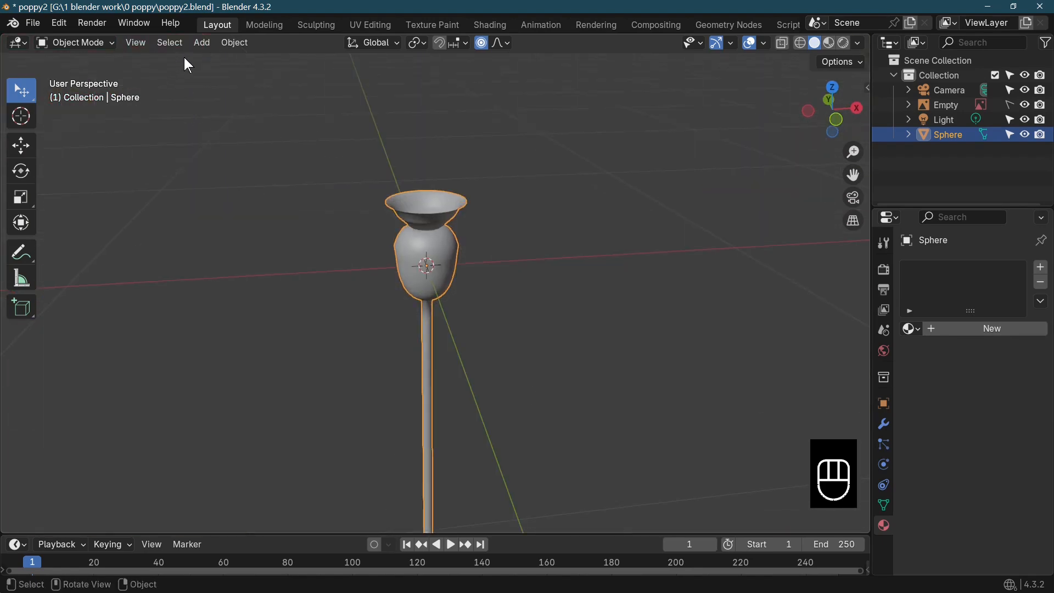
pyautogui.click(196, 43)
pyautogui.moveTo(223, 61)
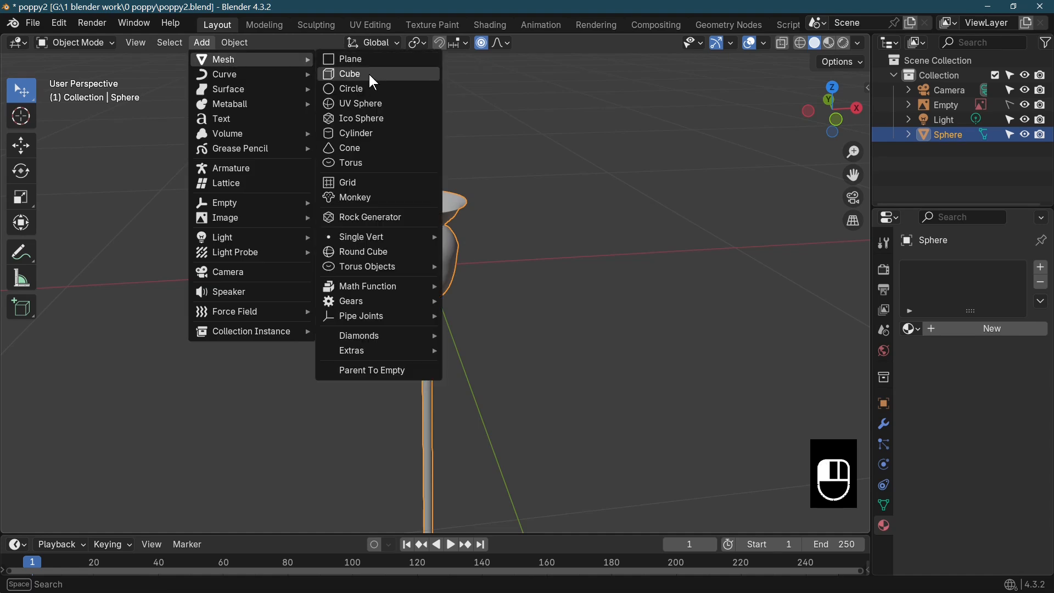
pyautogui.click(357, 103)
pyautogui.scroll(-8, 509, 235)
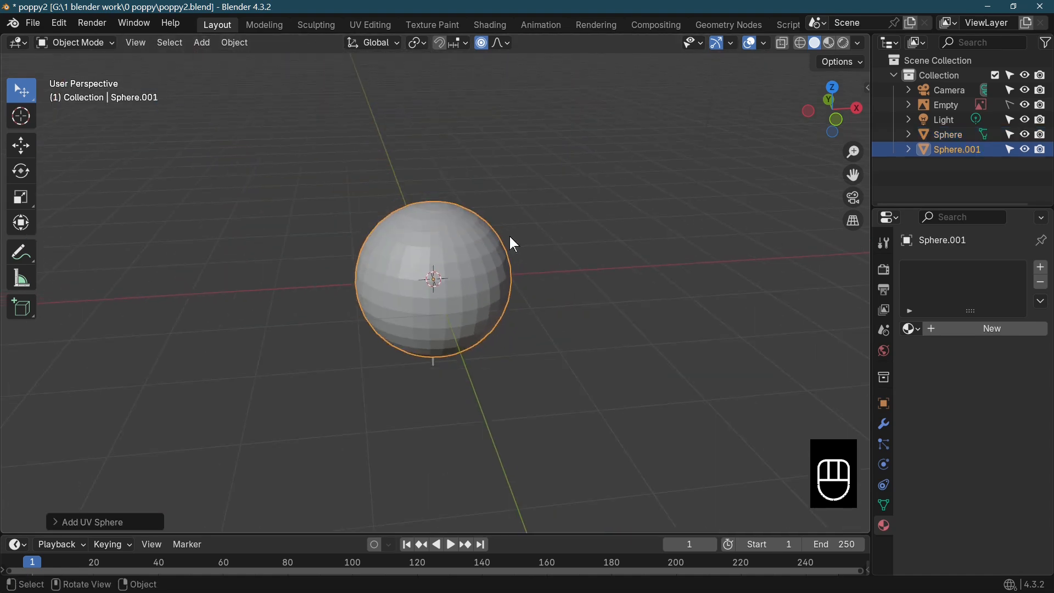
pyautogui.moveTo(642, 266); pyautogui.dragTo(671, 235, button='middle')
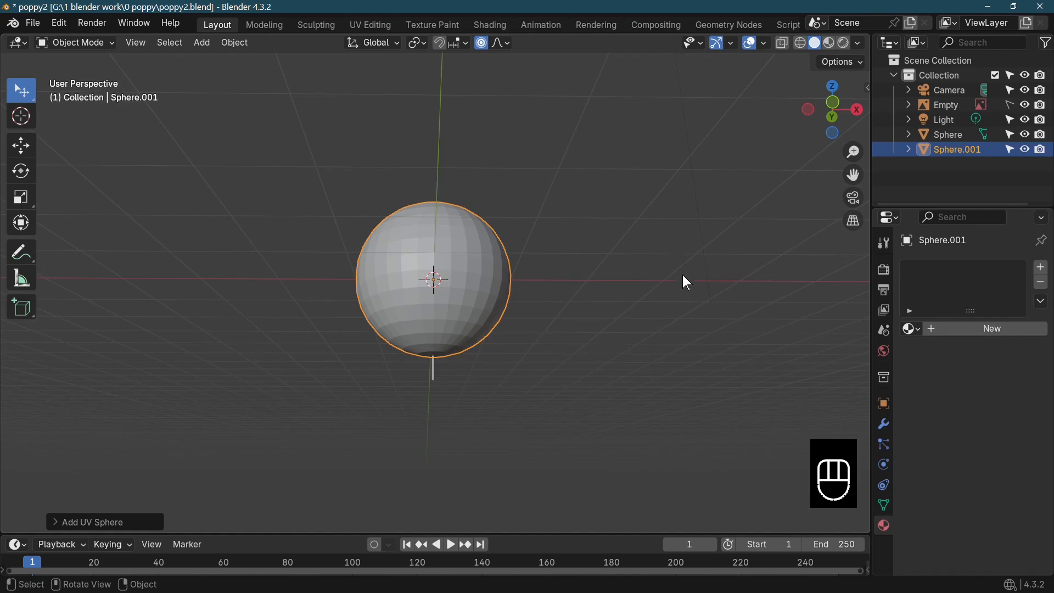
pyautogui.hotkey('ctrl', 'z')
# Step: Add a UV sphere inside the pod and stem mesh in Edit Mode and flatten it along Z to about 0.425
pyautogui.scroll(5, 703, 258)
pyautogui.scroll(-4, 710, 253)
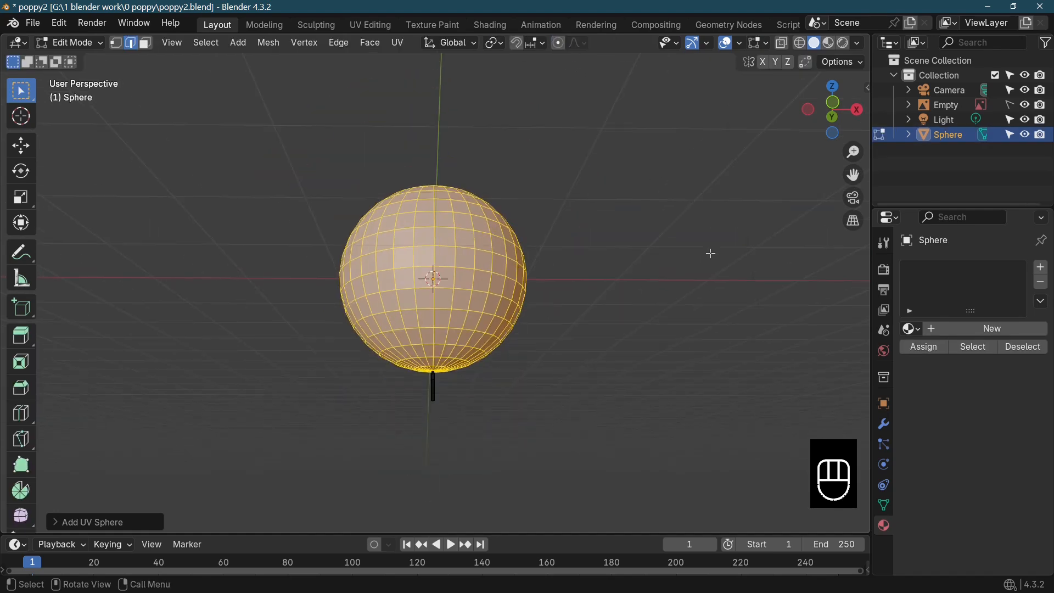
pyautogui.press('s')
pyautogui.press('z')
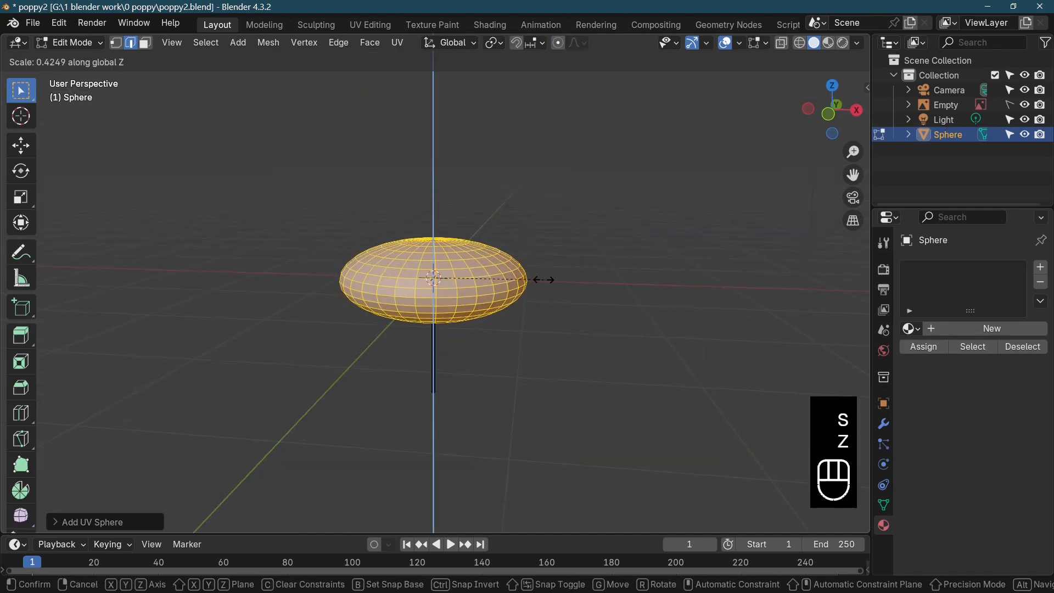
pyautogui.click(544, 280)
# Step: Move the flattened sphere up about 0.56 m along Z, above the seed pod
pyautogui.scroll(5, 543, 280)
pyautogui.press('g')
pyautogui.press('z')
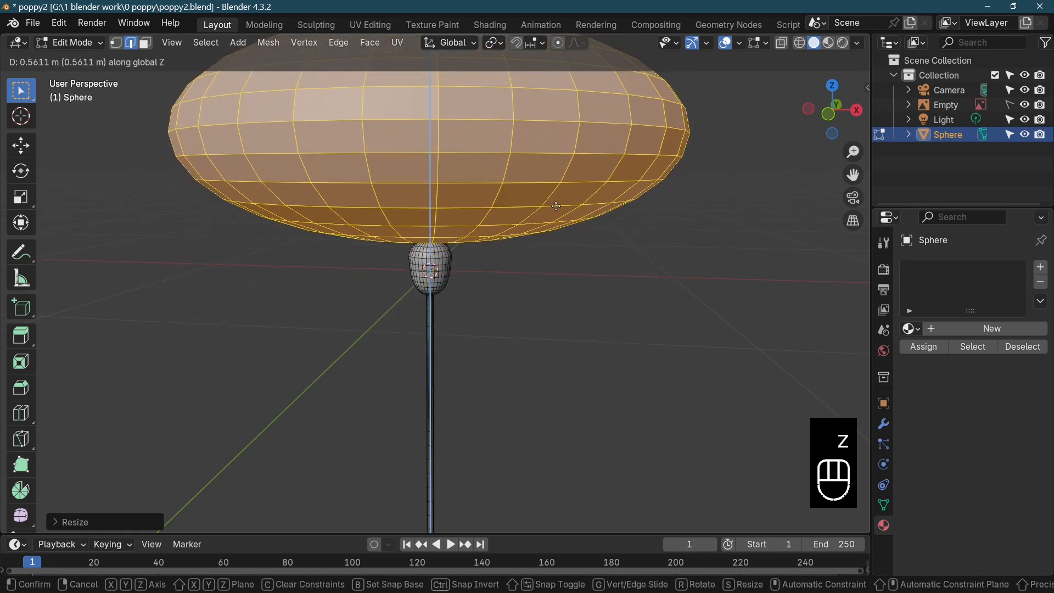
pyautogui.click(556, 207)
# Step: Select the flattened sphere's top vertex, grow the selection past its widest ring and delete those vertices, keeping a shallow bowl
pyautogui.scroll(-3, 576, 204)
pyautogui.moveTo(576, 204); pyautogui.dragTo(576, 264, button='middle')
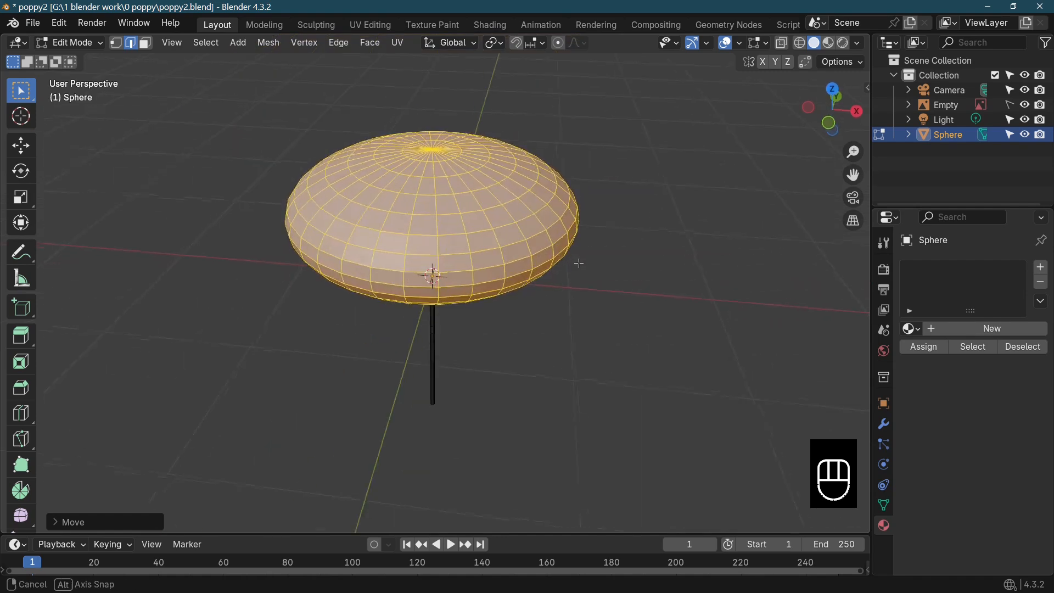
pyautogui.scroll(1, 547, 248)
pyautogui.click(116, 42)
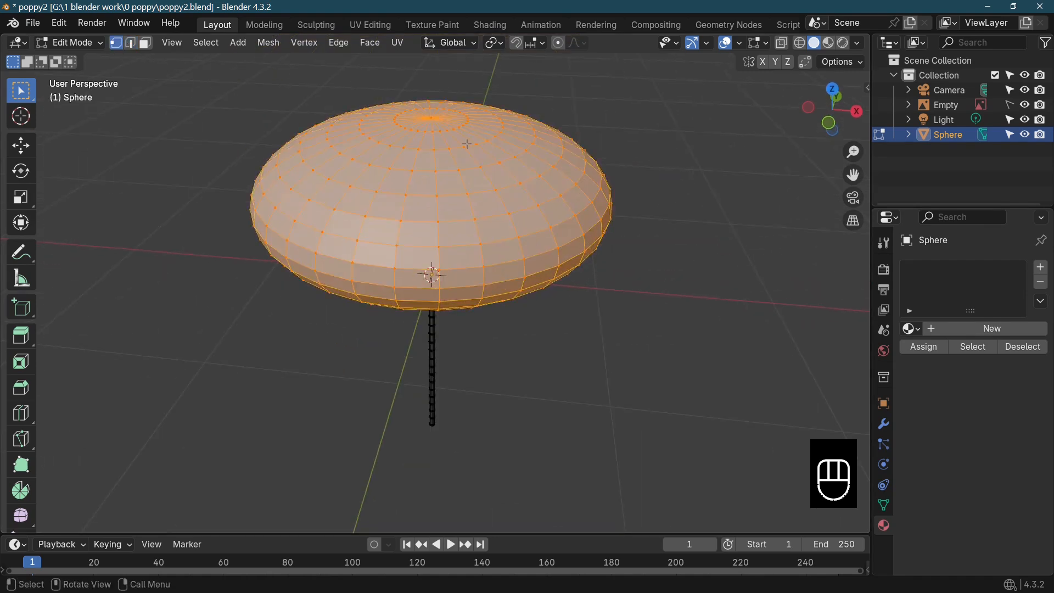
pyautogui.click(433, 125)
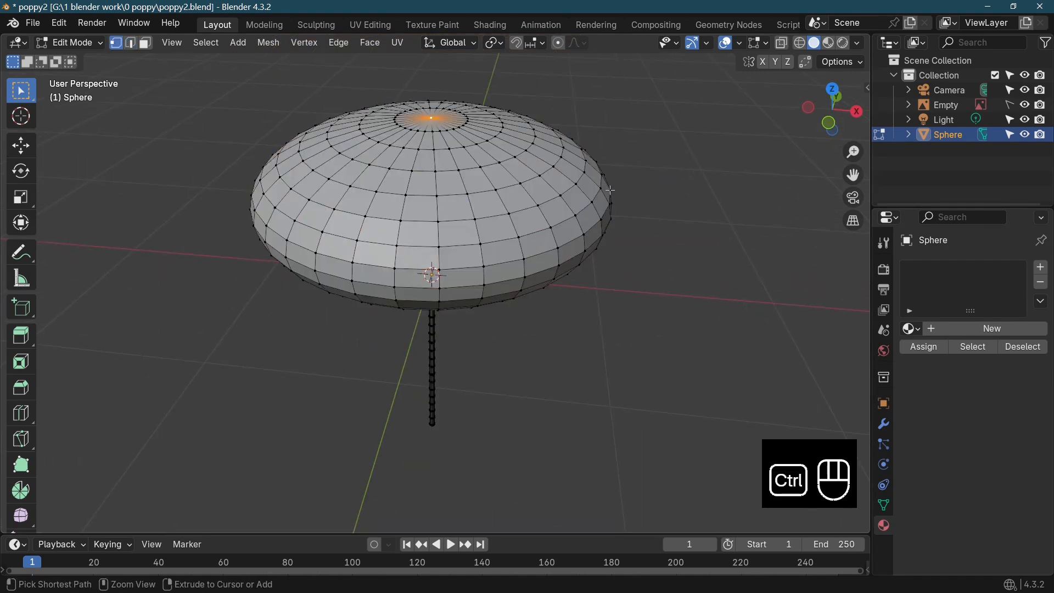
pyautogui.press('ctrl+KP_Add')
pyautogui.press('ctrl+KP_Add')
pyautogui.press('ctrl+KP_Add')
pyautogui.press('ctrl+KP_Add')
pyautogui.press('ctrl+KP_Add')
pyautogui.press('ctrl+KP_Add')
pyautogui.press('ctrl+KP_Add')
pyautogui.press('ctrl+KP_Add')
pyautogui.press('ctrl+KP_Add')
pyautogui.press('ctrl+KP_Add')
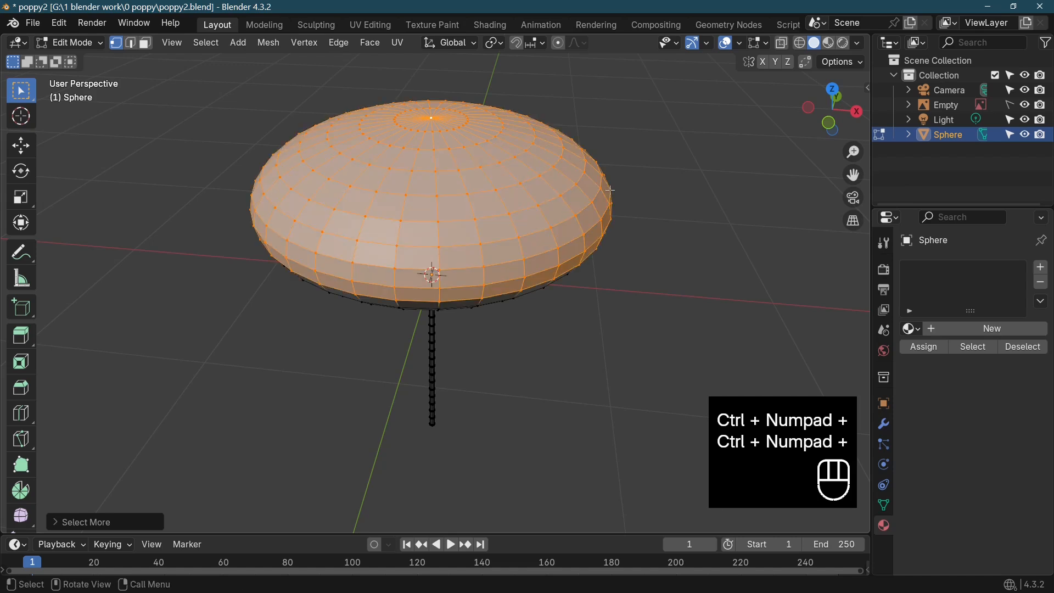
pyautogui.press('x')
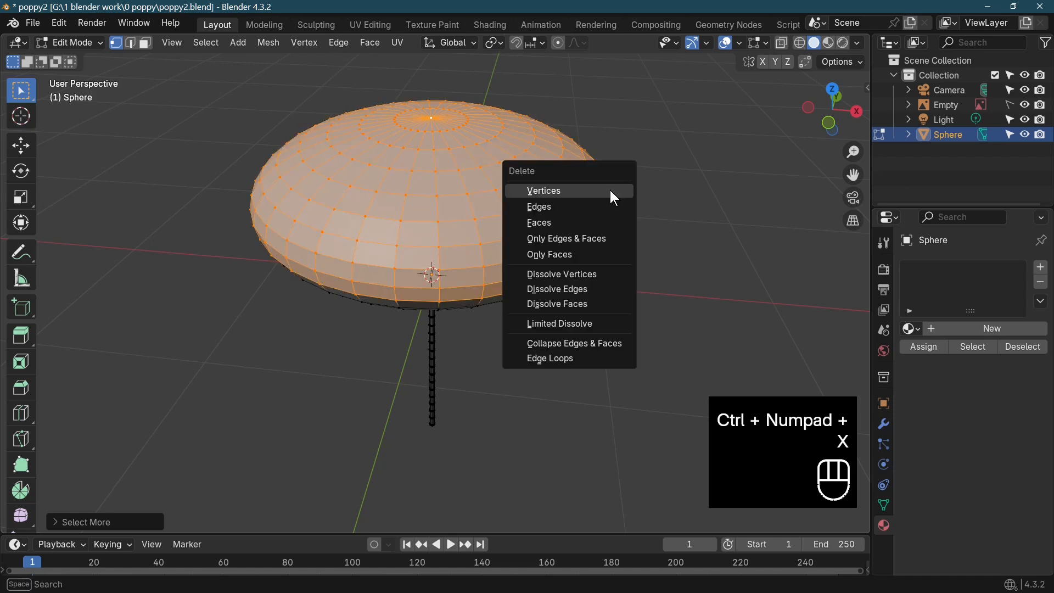
pyautogui.click(614, 193)
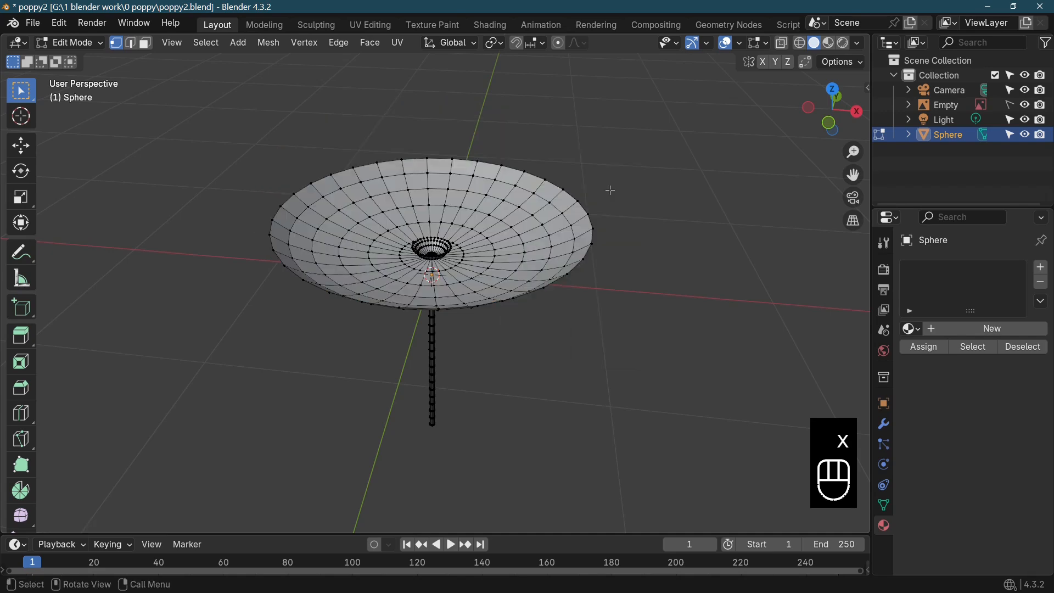
# Step: Select all linked geometry of the bowl and separate the mesh by loose parts
pyautogui.moveTo(538, 348); pyautogui.dragTo(480, 372, button='middle')
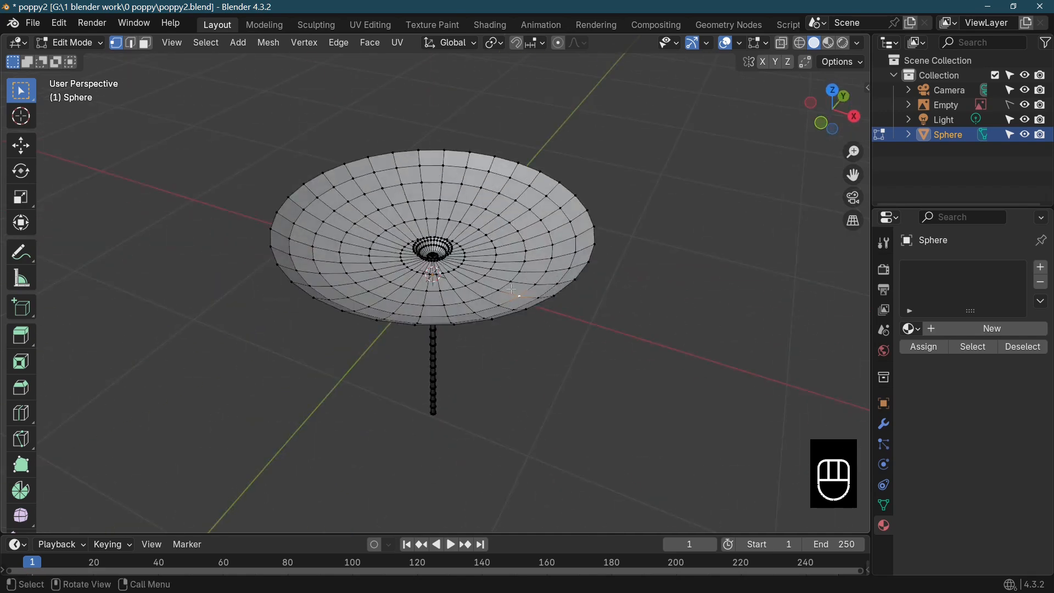
pyautogui.press('l')
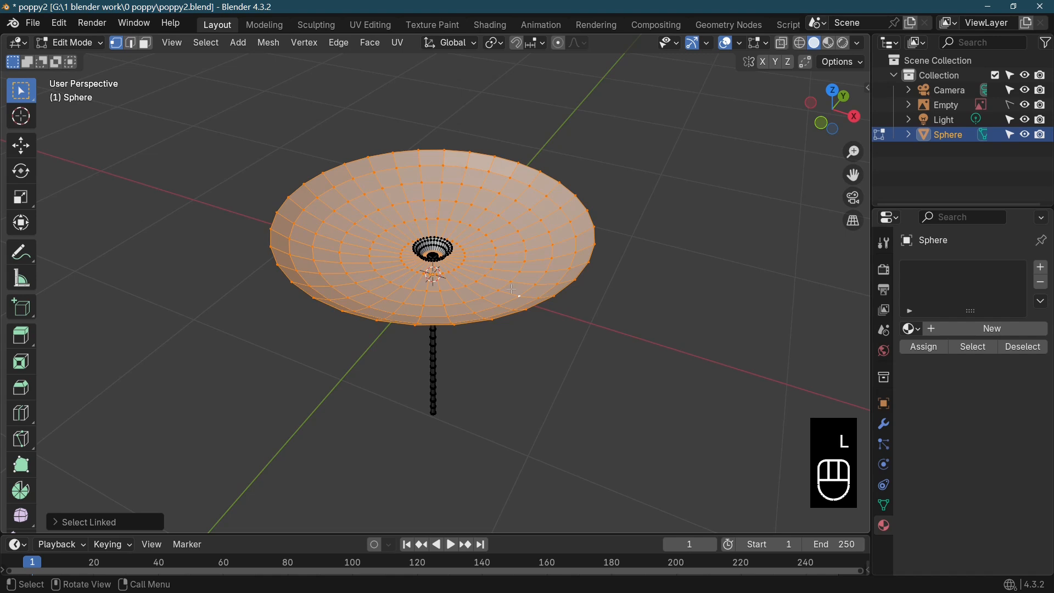
pyautogui.press('p')
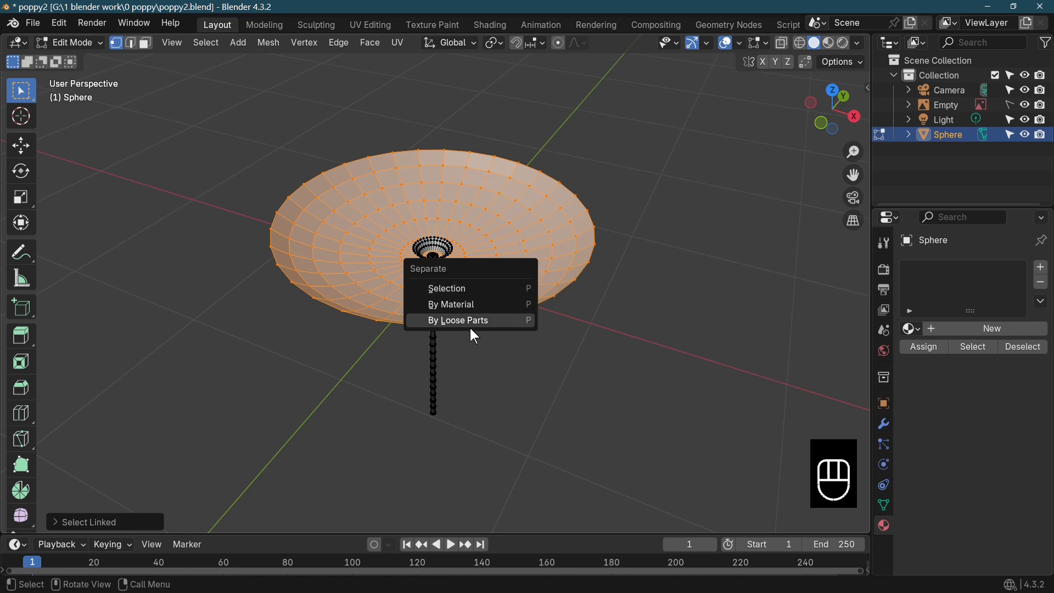
pyautogui.click(483, 317)
# Step: Try to move the geometry along Z while still editing the pod and stem mesh
pyautogui.scroll(5, 448, 291)
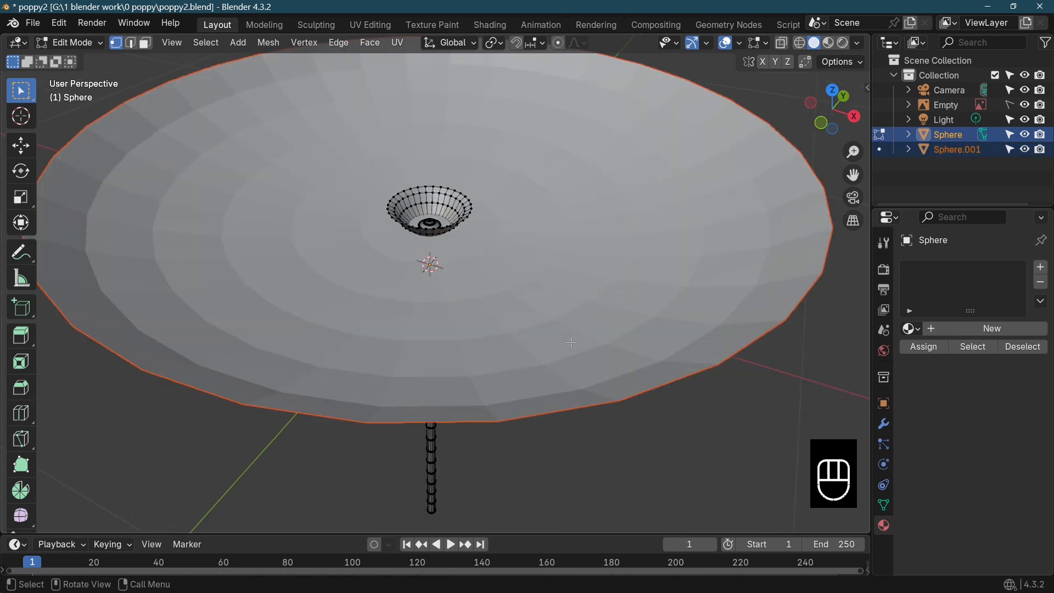
pyautogui.scroll(5, 447, 290)
pyautogui.moveTo(447, 290); pyautogui.dragTo(463, 329, button='middle')
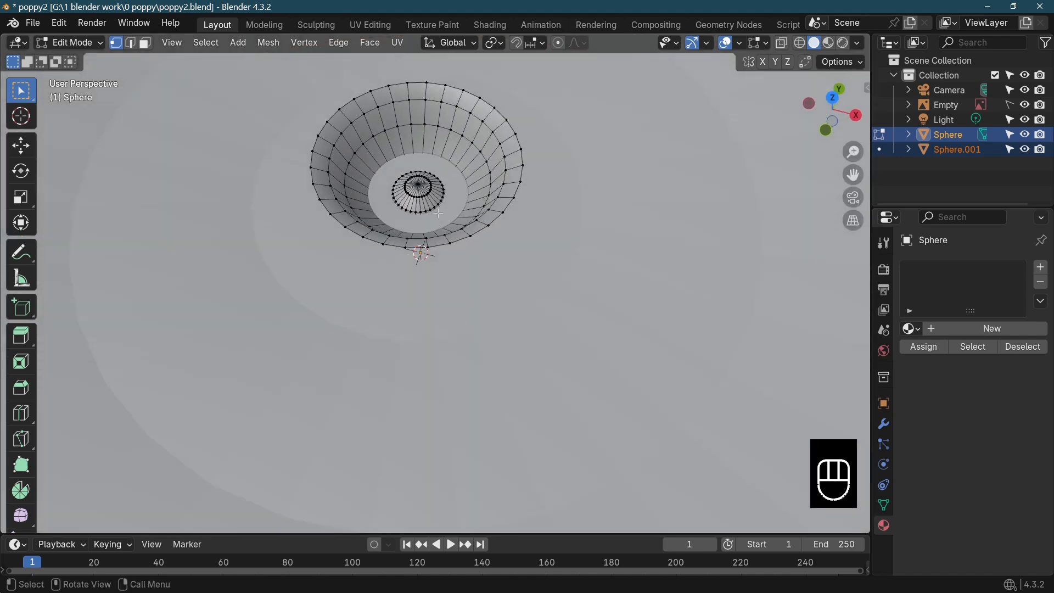
pyautogui.moveTo(482, 234); pyautogui.dragTo(484, 194, button='middle')
pyautogui.scroll(-4, 483, 219)
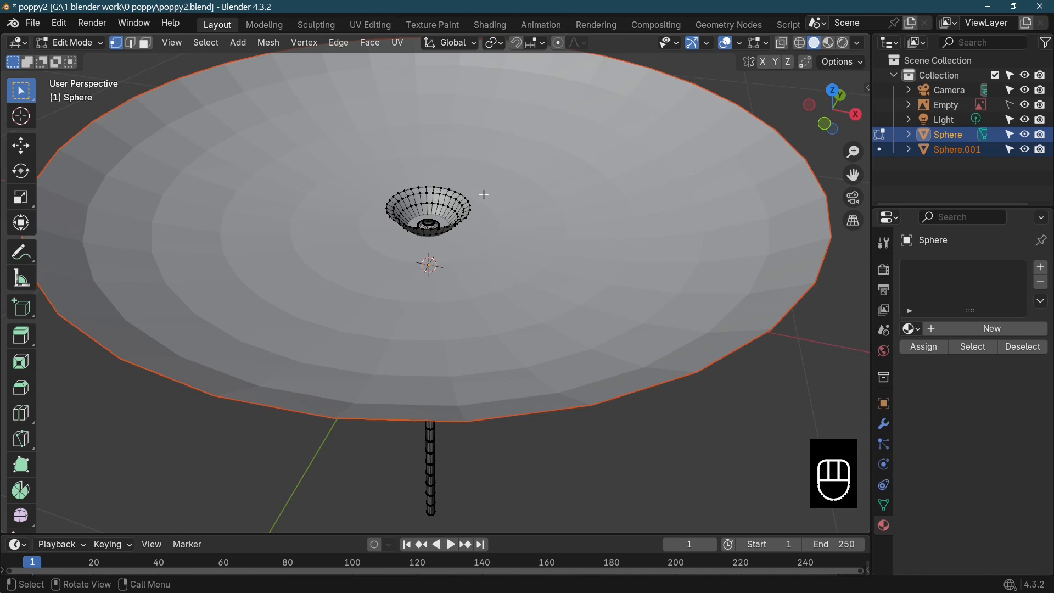
pyautogui.press('g')
pyautogui.press('z')
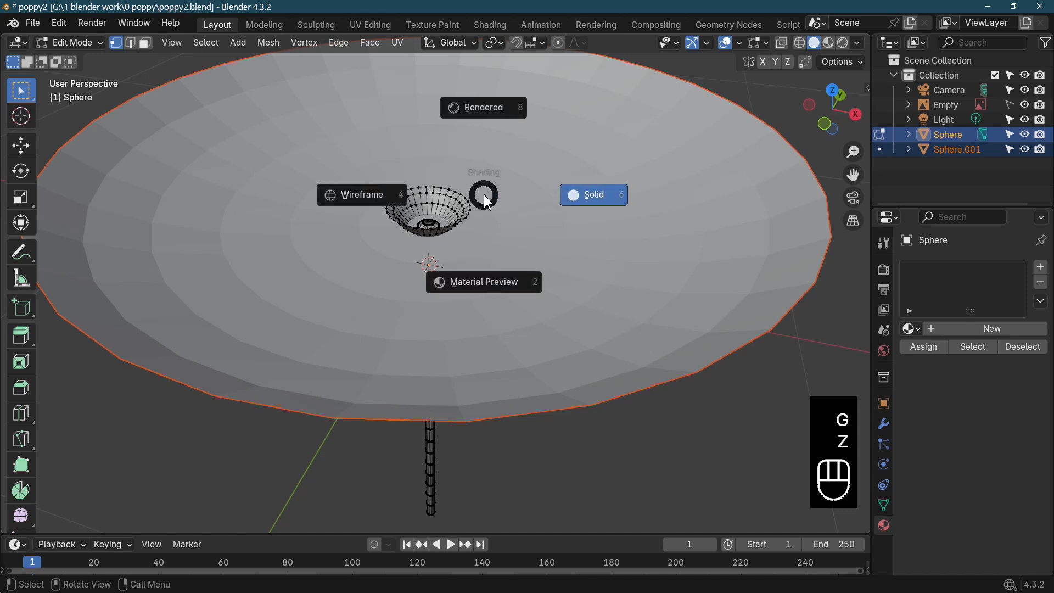
pyautogui.click(565, 235)
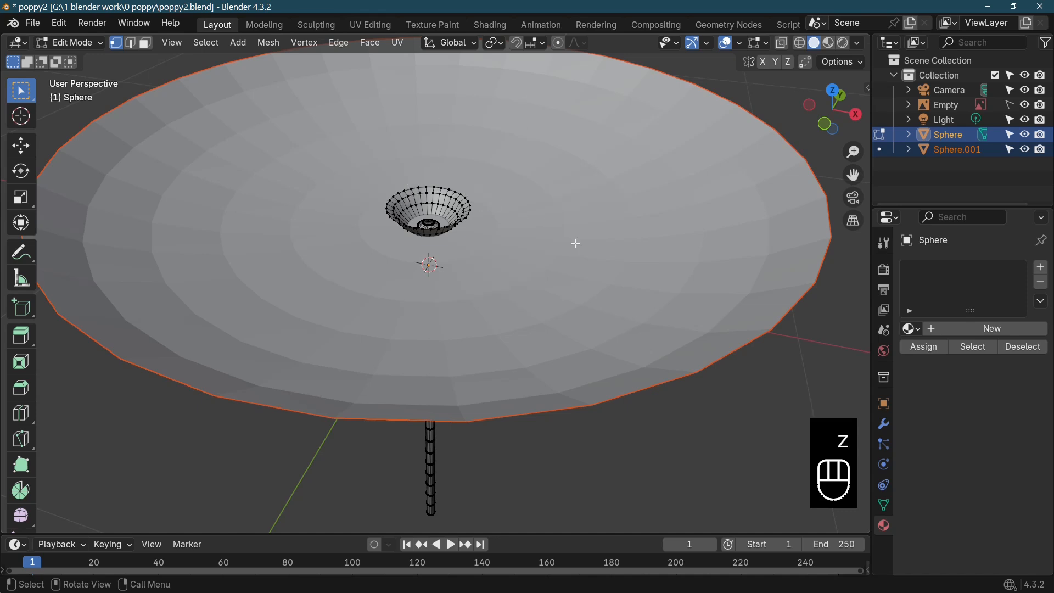
# Step: Switch the viewport shading to Material Preview
pyautogui.press('g')
pyautogui.press('z')
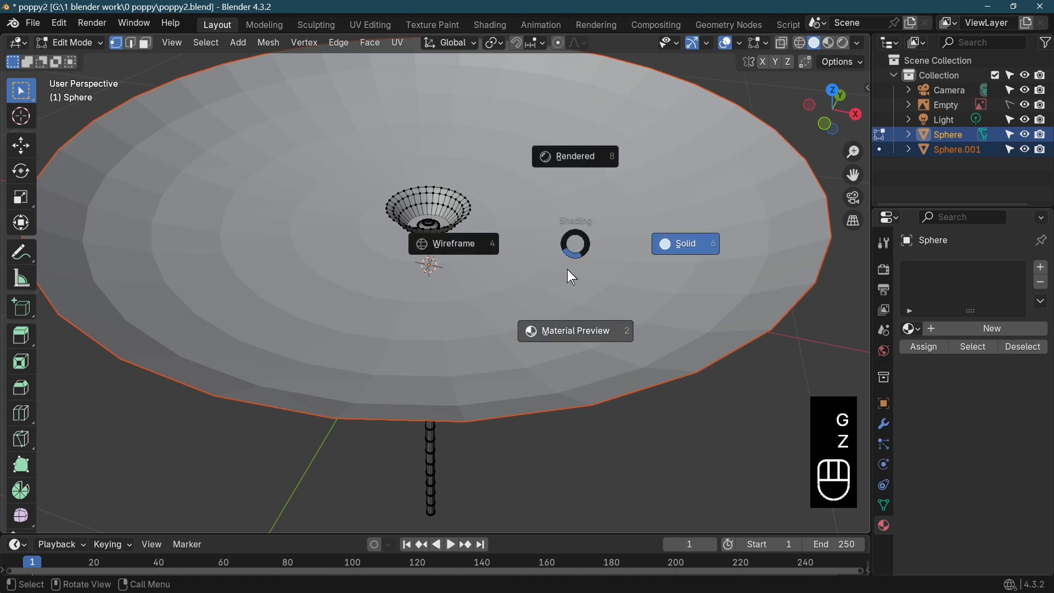
pyautogui.click(575, 331)
# Step: Return to Object Mode, select only the shallow bowl and move it down along Z by about 0.019 m
pyautogui.press('Tab')
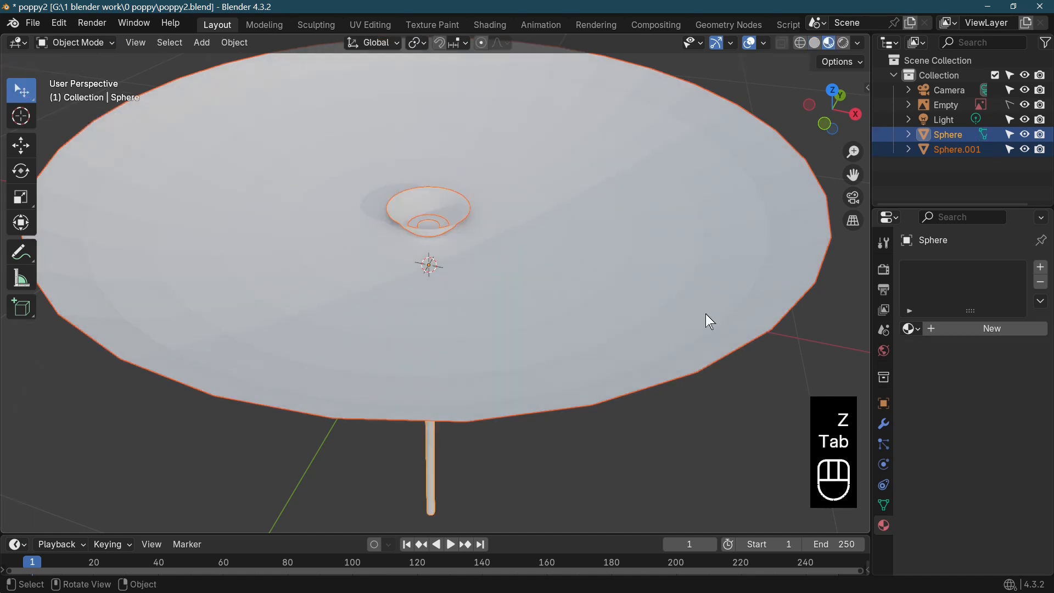
pyautogui.click(697, 311)
pyautogui.scroll(6, 616, 265)
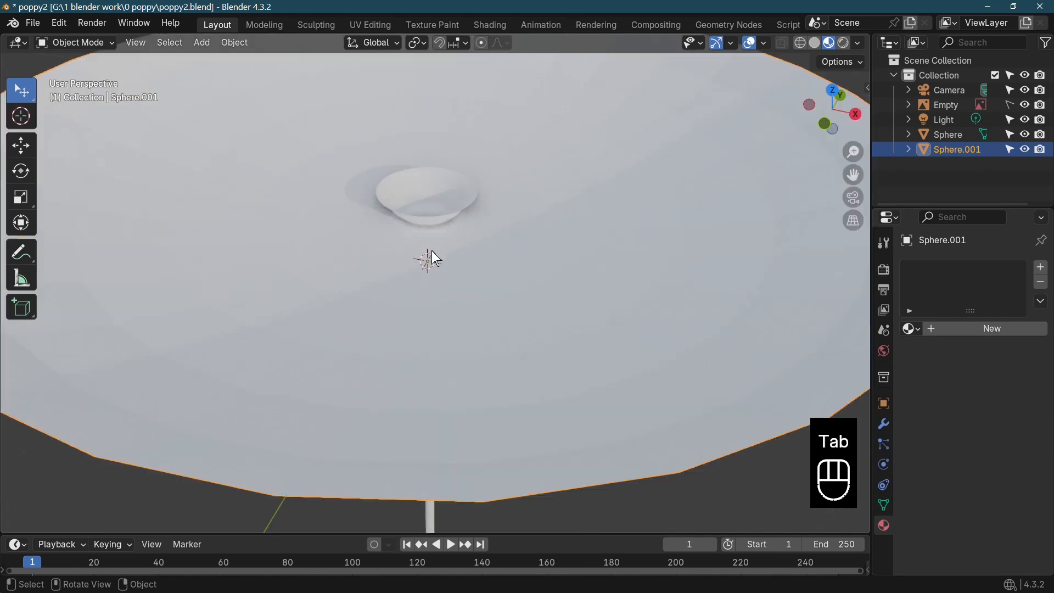
pyautogui.press('g')
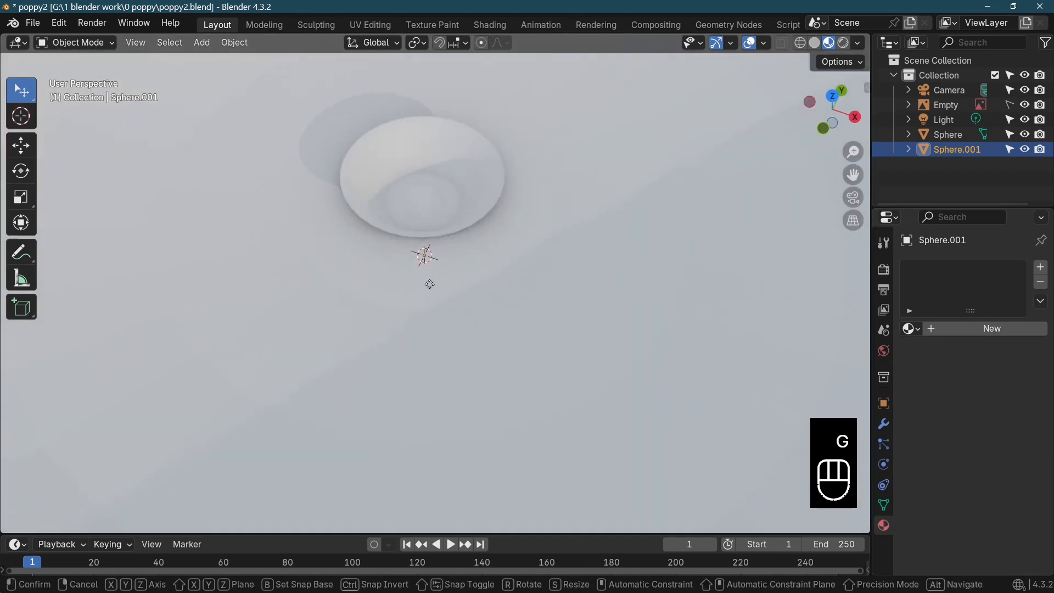
pyautogui.press('z')
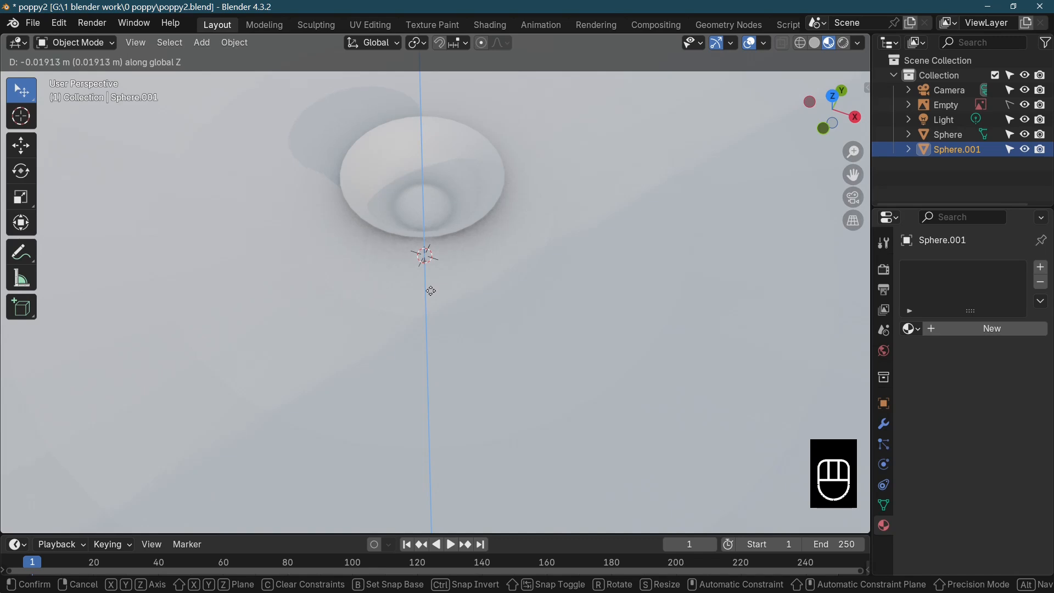
pyautogui.click(431, 291)
# Step: Apply smooth shading to the petal bowl
pyautogui.moveTo(525, 278); pyautogui.dragTo(557, 178, button='middle')
pyautogui.scroll(-5, 518, 215)
pyautogui.scroll(-2, 519, 216)
pyautogui.scroll(5, 530, 257)
pyautogui.moveTo(533, 264); pyautogui.dragTo(465, 132, button='middle')
pyautogui.moveTo(535, 307); pyautogui.dragTo(492, 134, button='middle')
pyautogui.rightClick(491, 134)
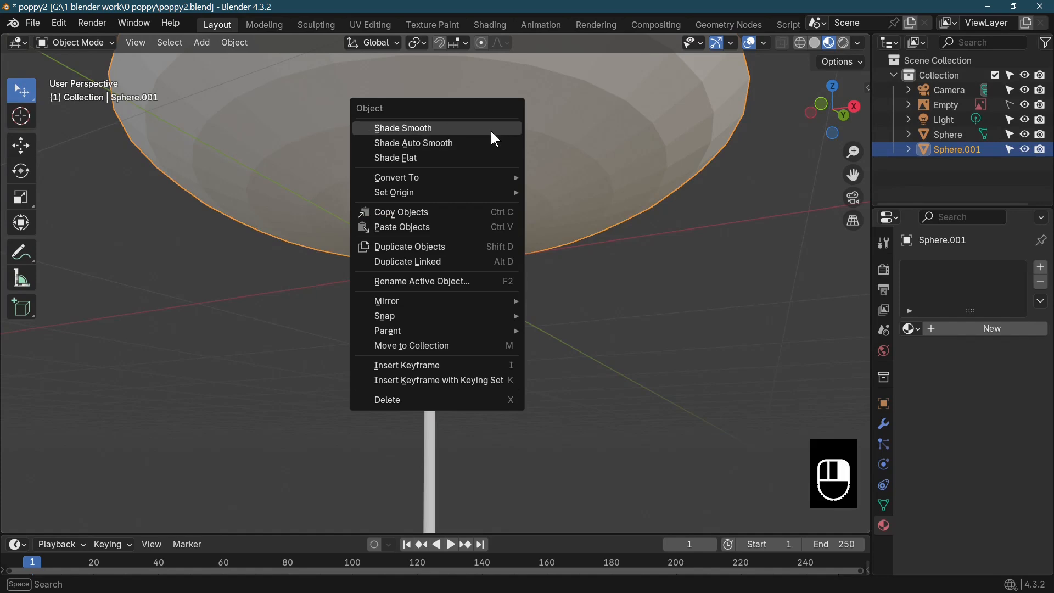
pyautogui.click(492, 131)
pyautogui.moveTo(531, 179); pyautogui.dragTo(519, 305, button='middle')
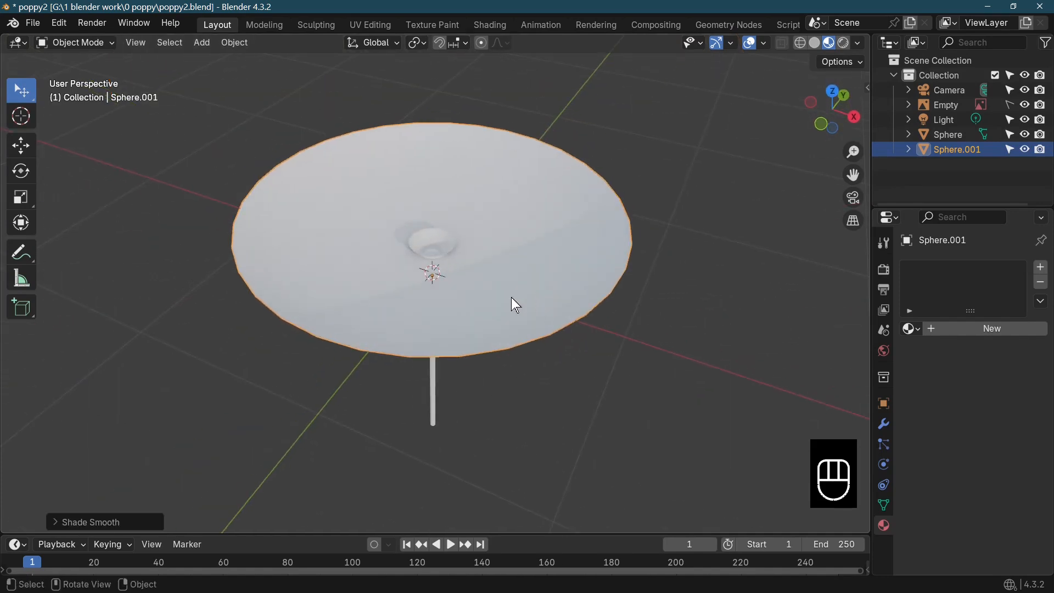
# Step: Duplicate the petal bowl in place and shift the copy slightly along Z to form a second petal layer
pyautogui.hotkey('shift', 'd')
pyautogui.rightClick(513, 298)
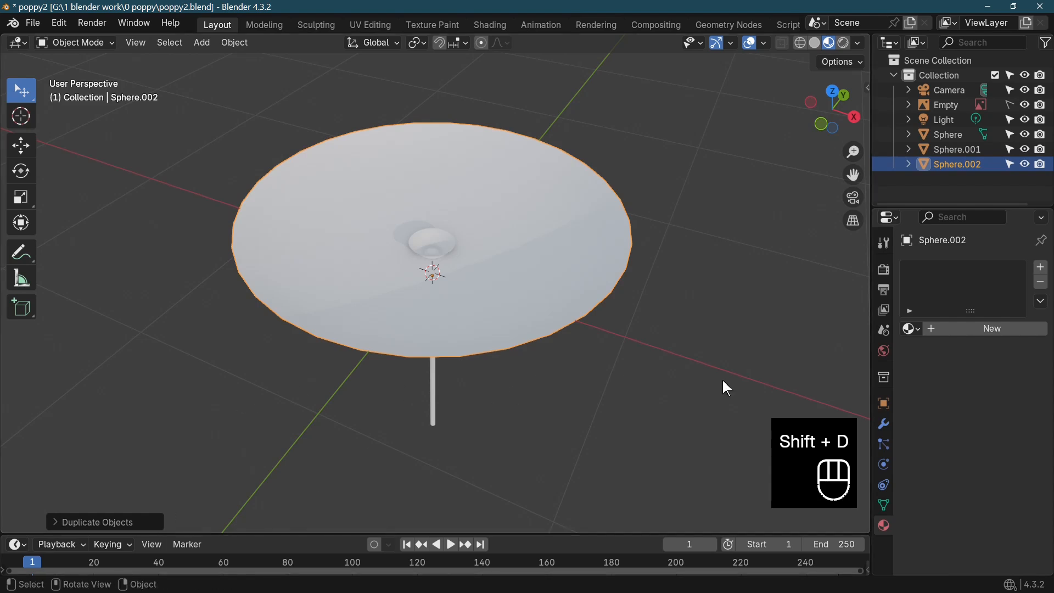
pyautogui.press('g')
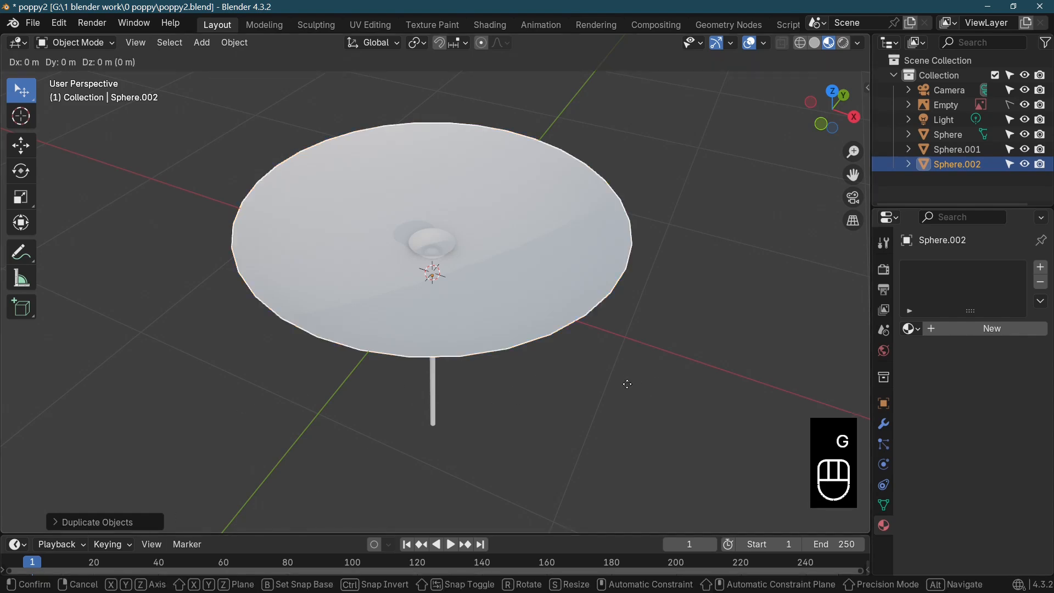
pyautogui.press('z')
pyautogui.click(628, 384)
pyautogui.moveTo(627, 384); pyautogui.dragTo(530, 301, button='middle')
# Step: Select both petal bowls and scale them down together to about 0.76, refining their size with a second uniform scale
pyautogui.keyDown('shift'); pyautogui.click(512, 277); pyautogui.keyUp('shift')
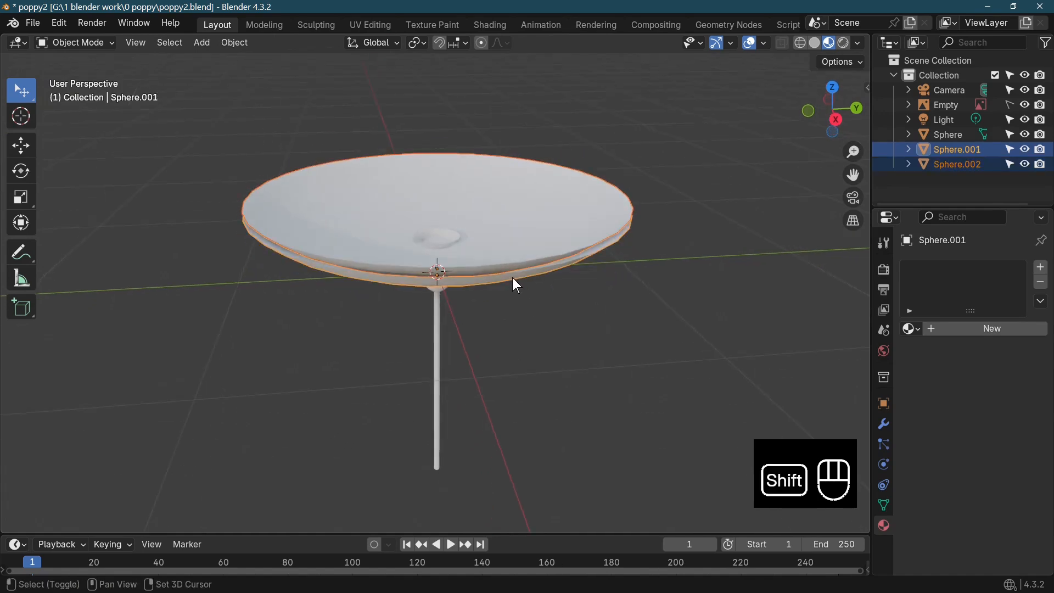
pyautogui.press('s')
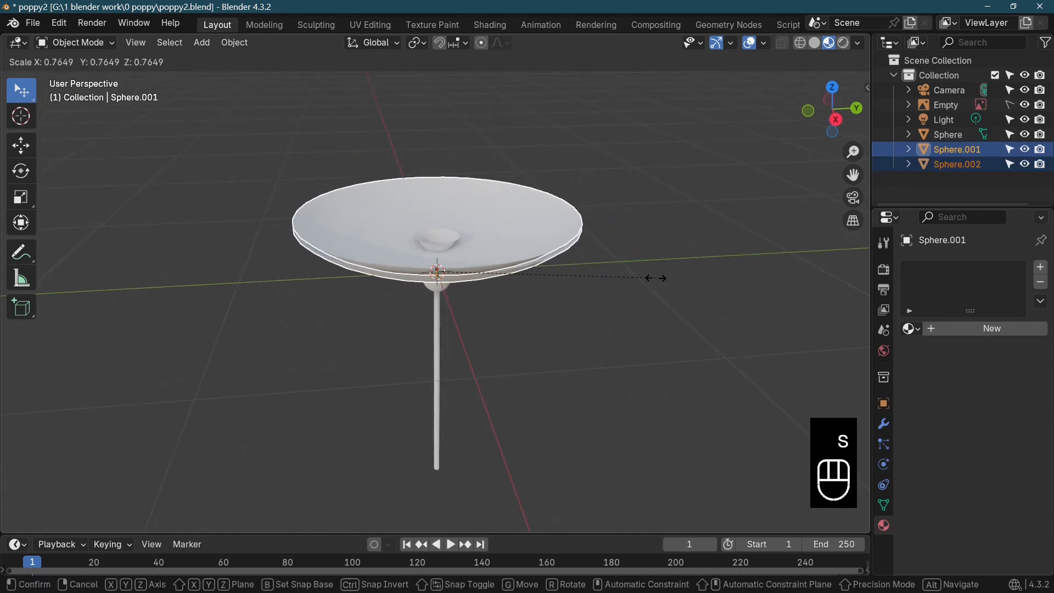
pyautogui.click(654, 278)
pyautogui.moveTo(659, 336); pyautogui.dragTo(670, 381, button='middle')
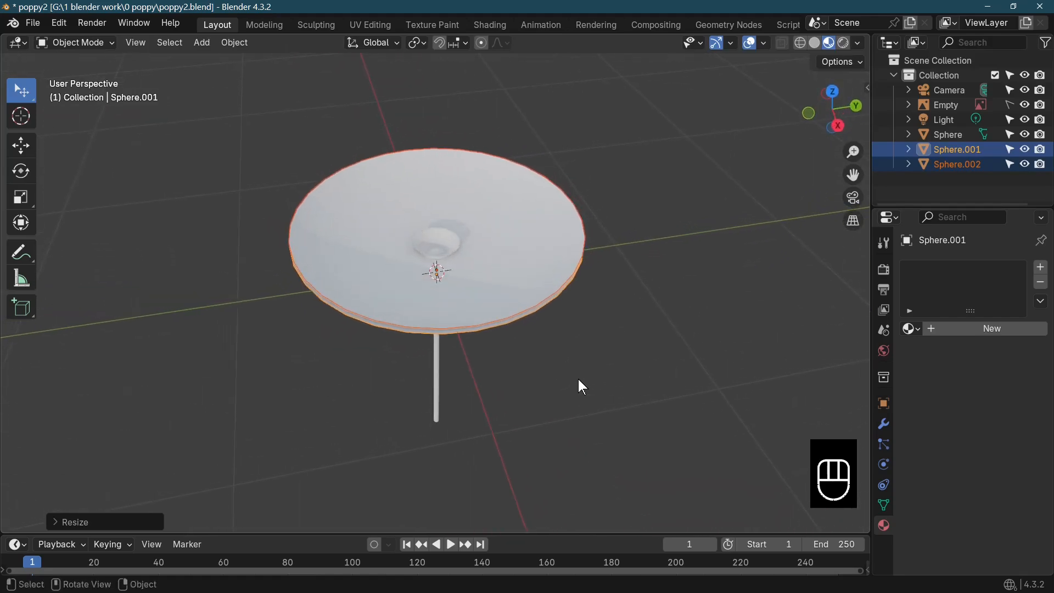
pyautogui.scroll(4, 648, 376)
pyautogui.press('s')
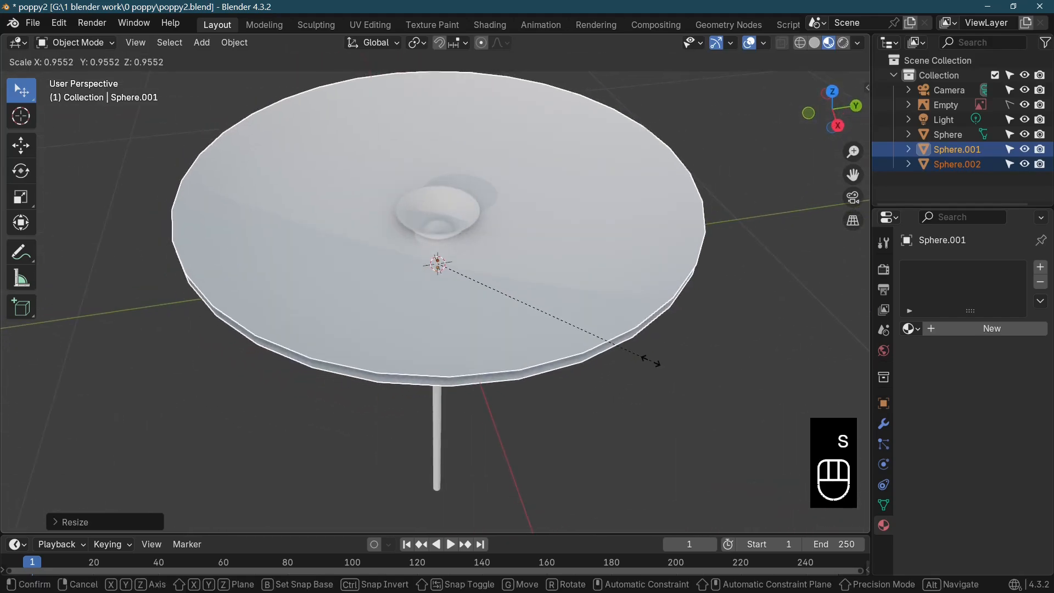
pyautogui.click(685, 367)
pyautogui.moveTo(686, 367); pyautogui.dragTo(598, 417, button='middle')
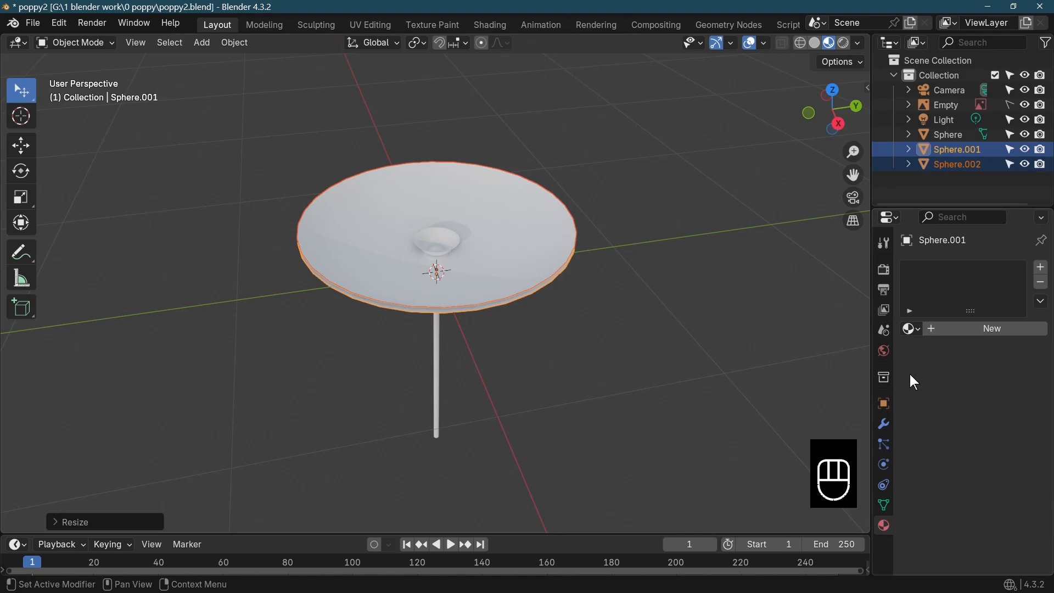
pyautogui.click(913, 330)
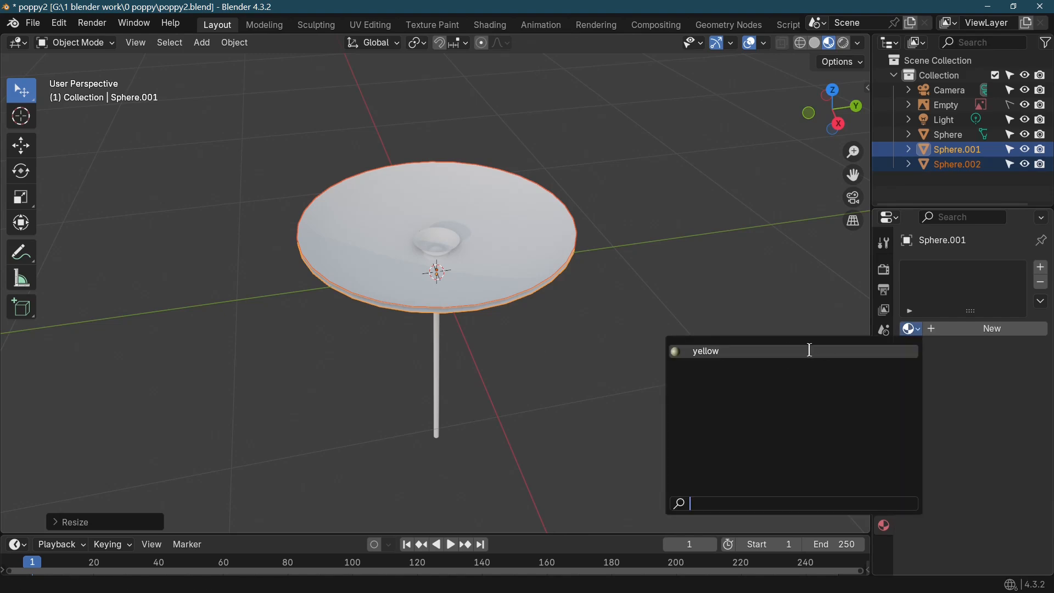
pyautogui.click(632, 275)
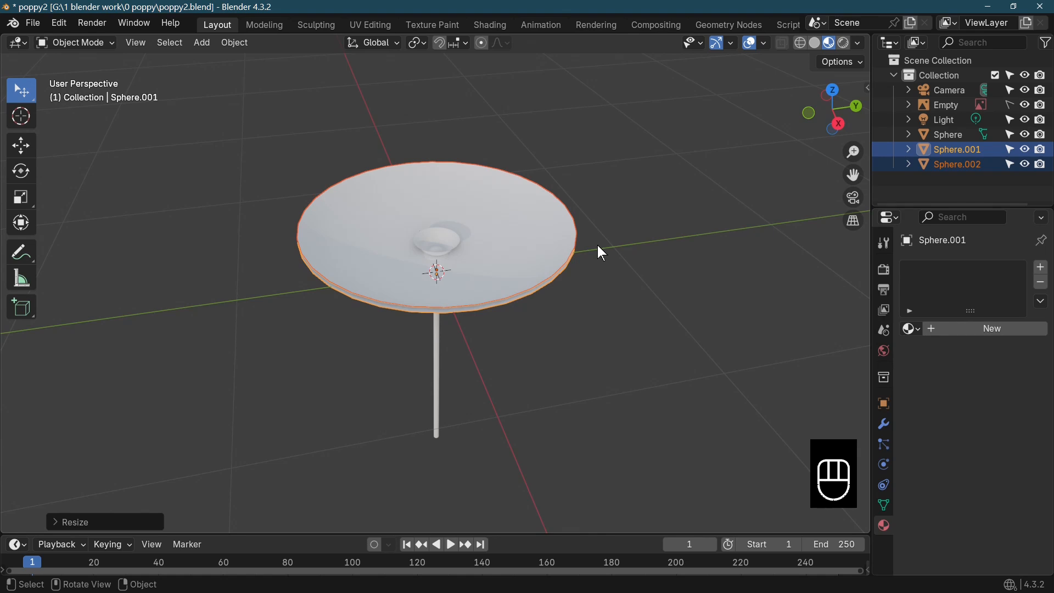
pyautogui.moveTo(600, 250); pyautogui.dragTo(529, 268, button='middle')
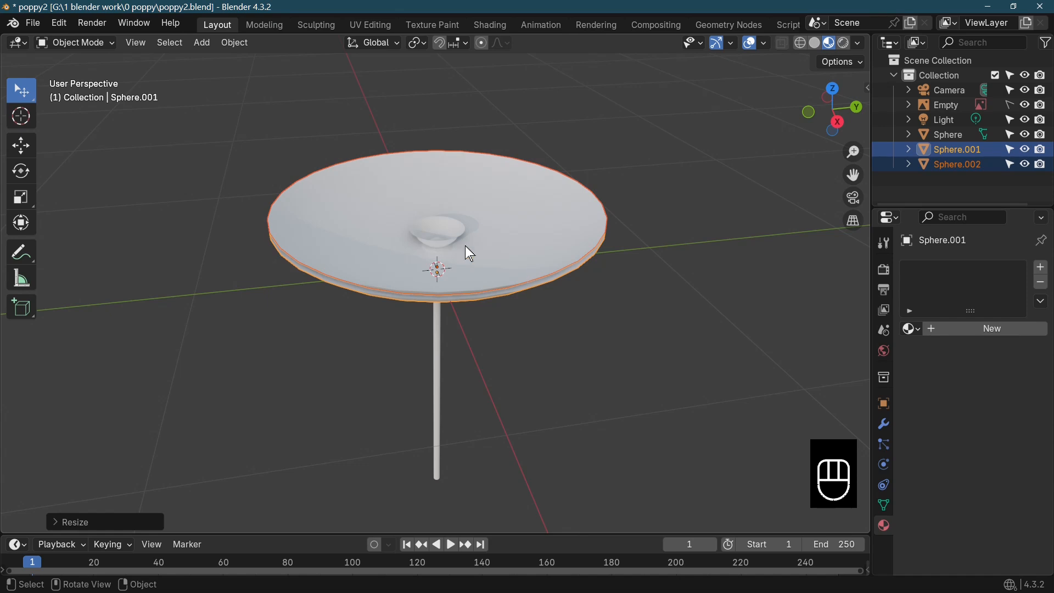
pyautogui.moveTo(473, 107)
pyautogui.mouseDown(button='middle')
pyautogui.moveTo(484, 245)
pyautogui.moveTo(456, 214)
pyautogui.moveTo(494, 114)
pyautogui.moveTo(496, 40)
pyautogui.moveTo(426, 99)
pyautogui.moveTo(467, 118)
pyautogui.mouseUp(button='middle')
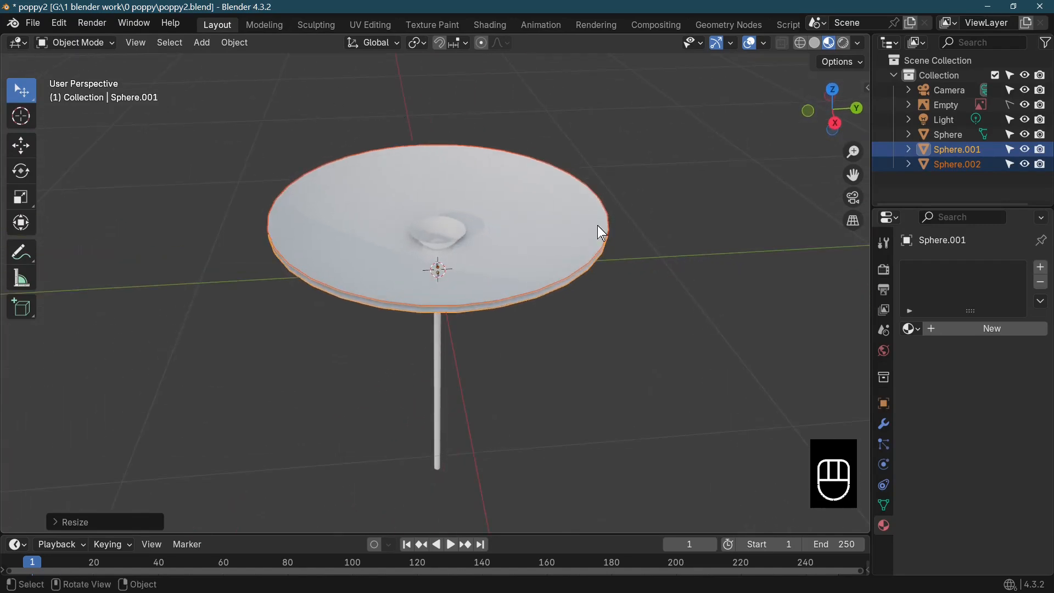
pyautogui.moveTo(598, 225); pyautogui.dragTo(595, 242, button='middle')
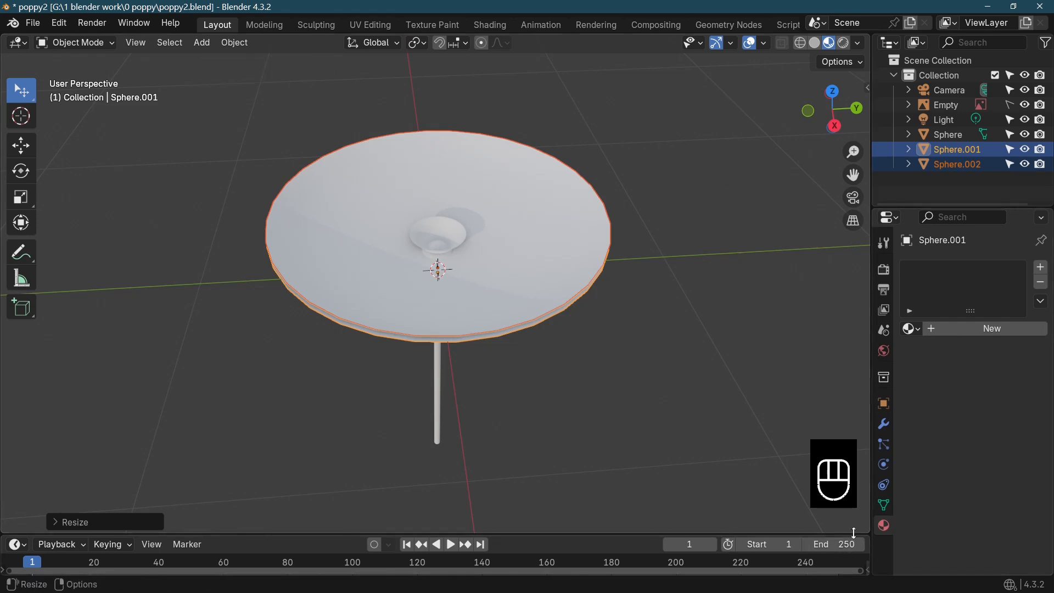
# Step: Select the pod and stem together with both petal bowls and join them into one object
pyautogui.click(437, 373)
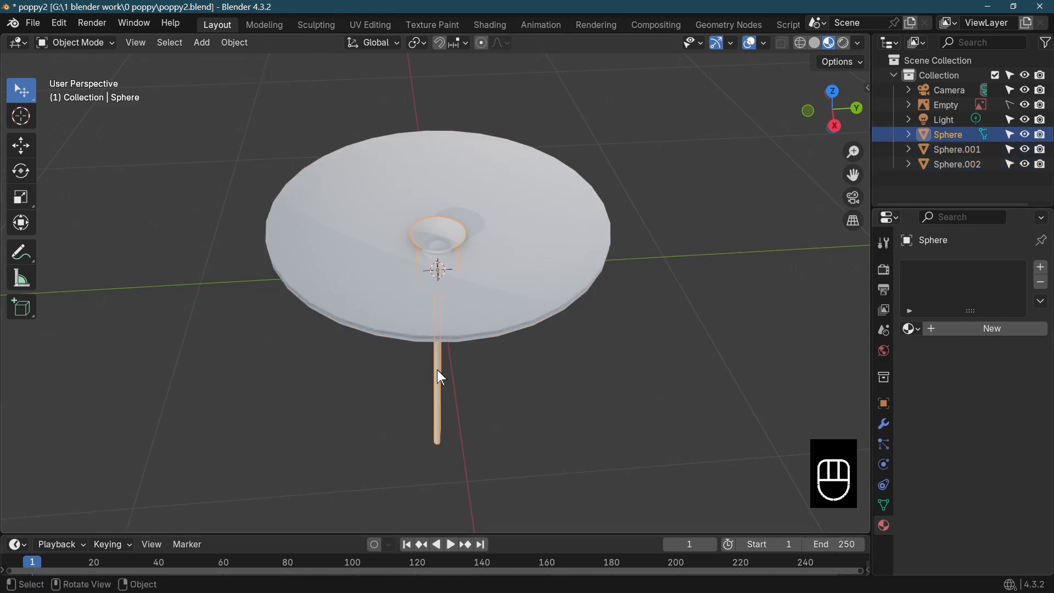
pyautogui.keyDown('shift'); pyautogui.click(464, 298); pyautogui.keyUp('shift')
pyautogui.keyDown('shift'); pyautogui.click(468, 339); pyautogui.keyUp('shift')
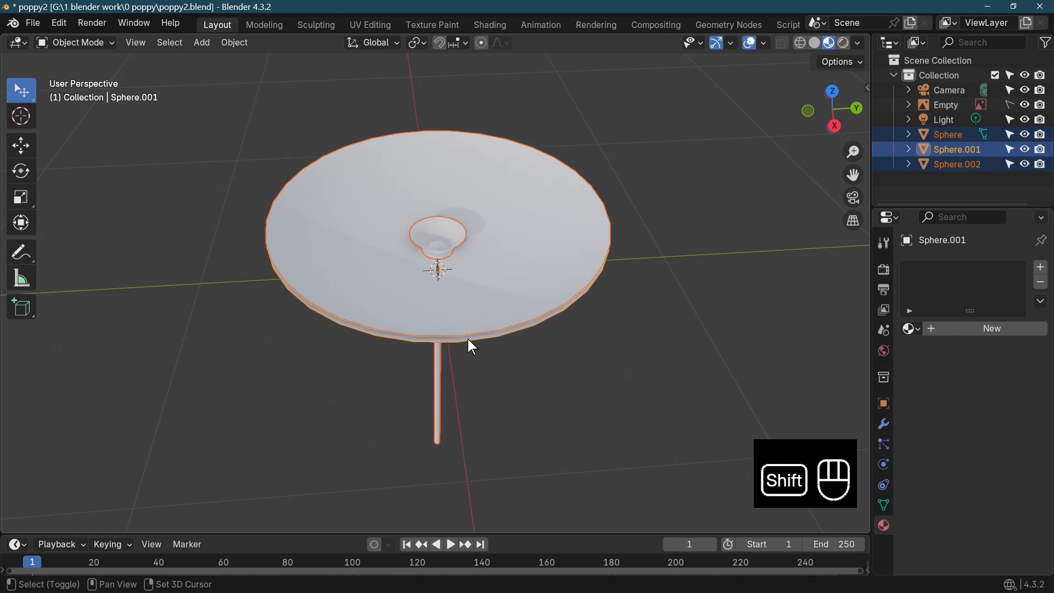
pyautogui.rightClick(466, 272)
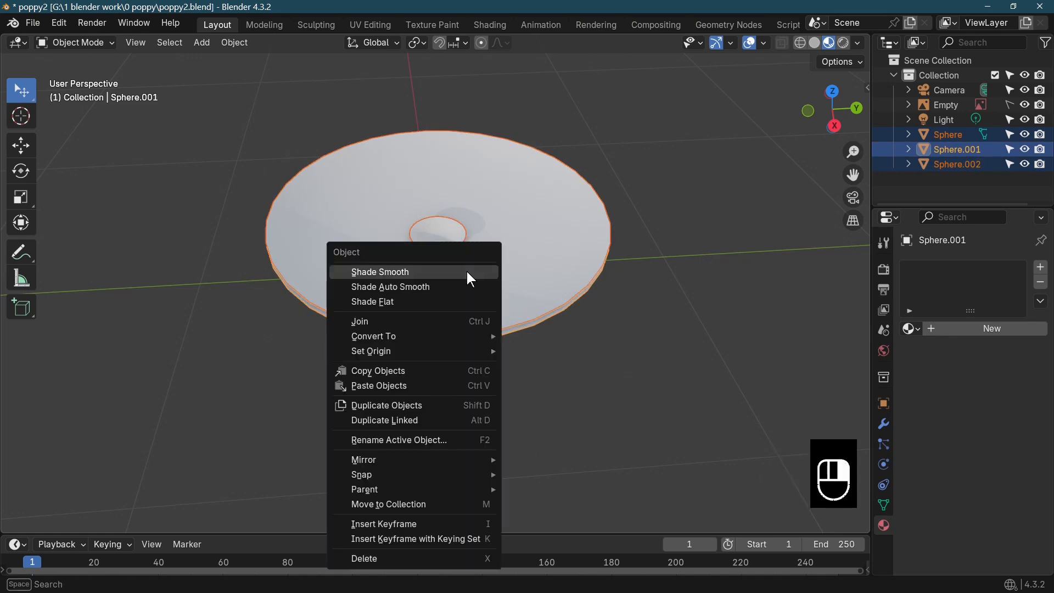
pyautogui.click(379, 322)
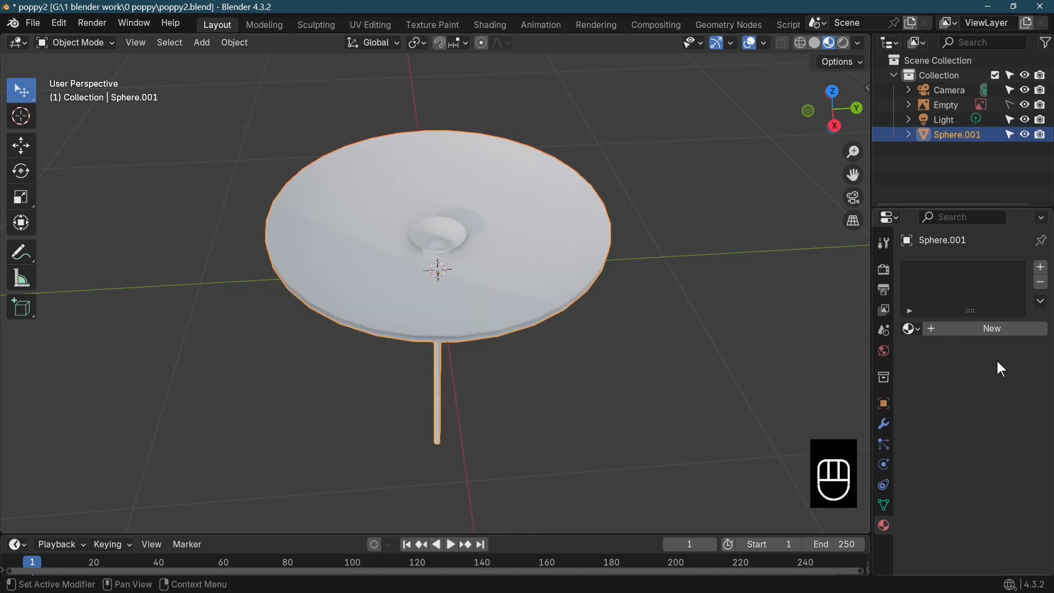
# Step: Create a new material on the joined poppy and use poppy tex.png as an Image Texture for its Base Color
pyautogui.click(994, 336)
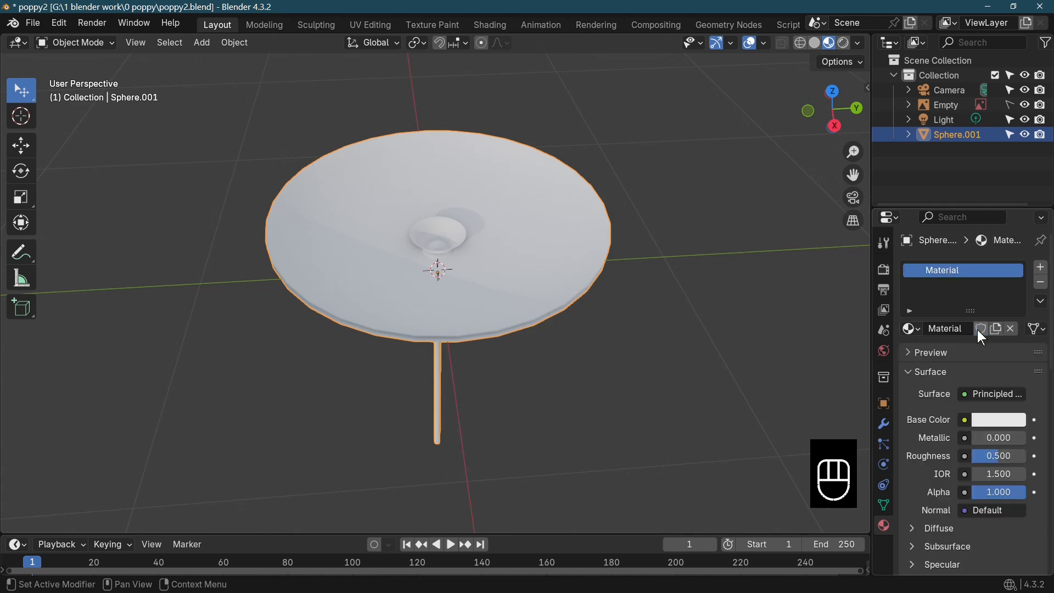
pyautogui.click(966, 421)
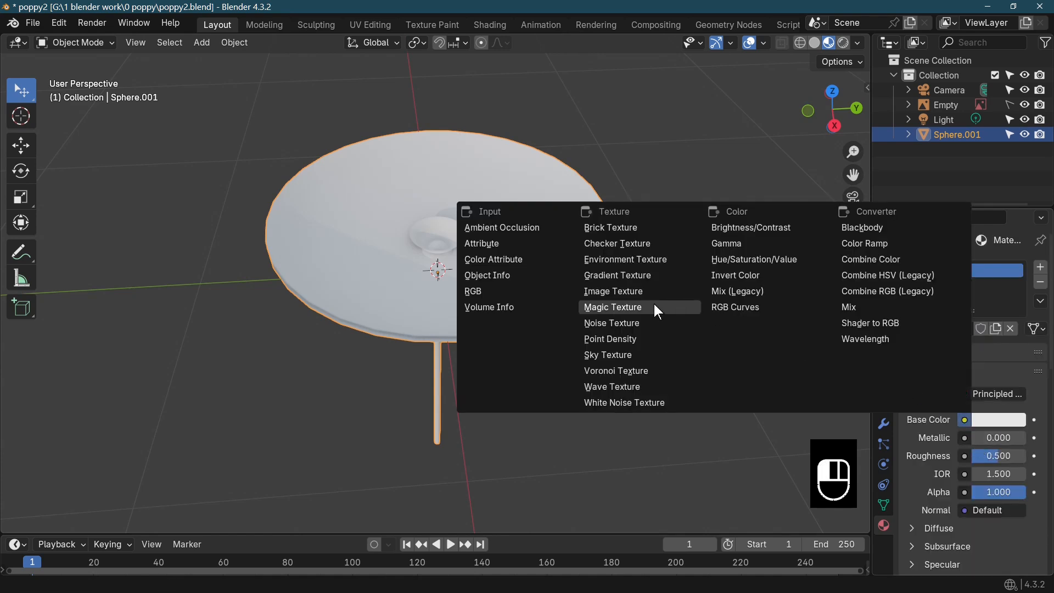
pyautogui.click(640, 293)
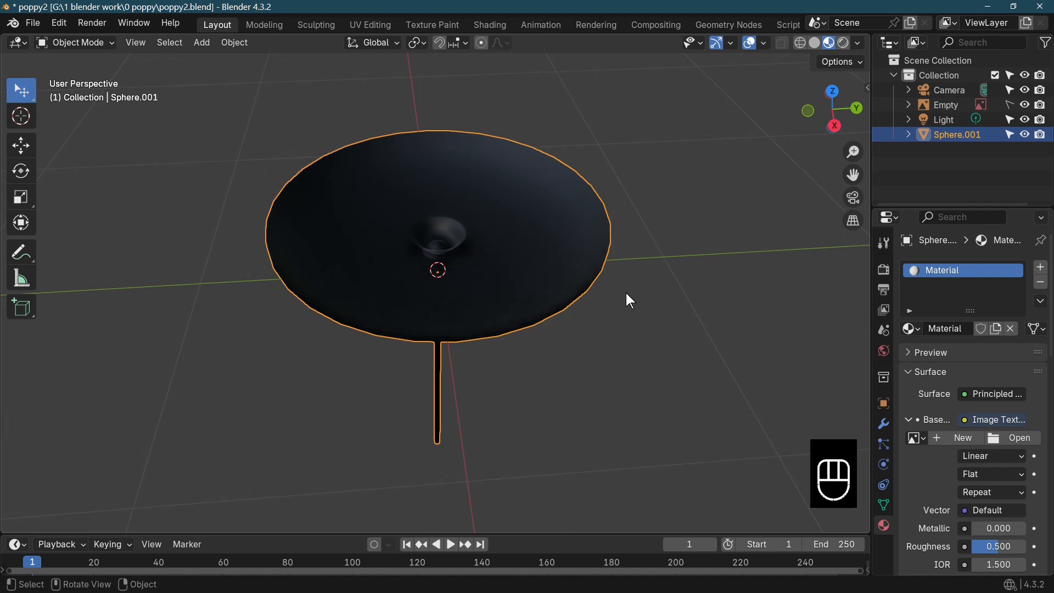
pyautogui.click(1015, 440)
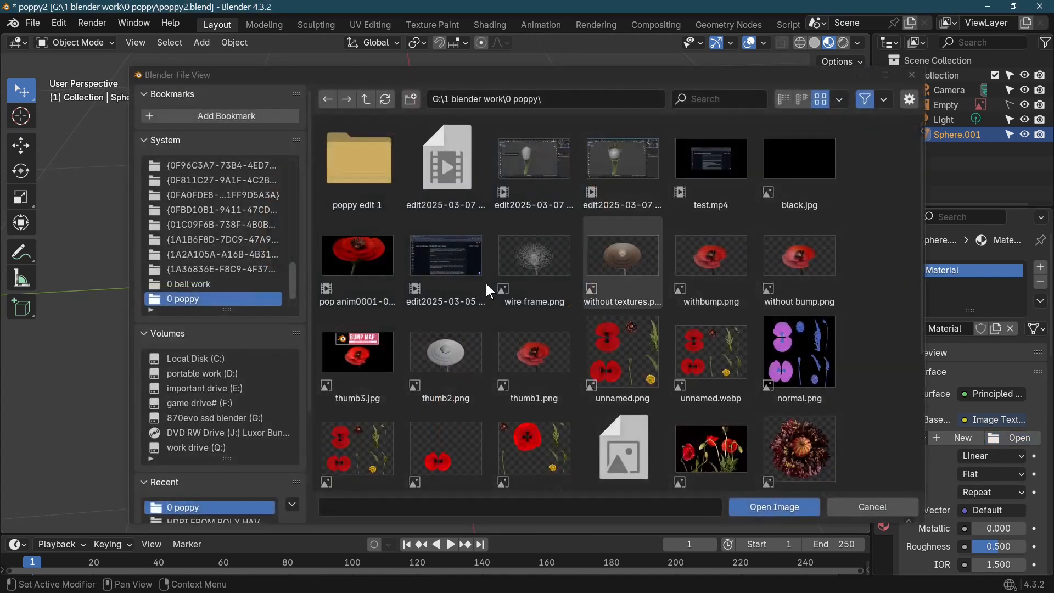
pyautogui.scroll(-3, 559, 367)
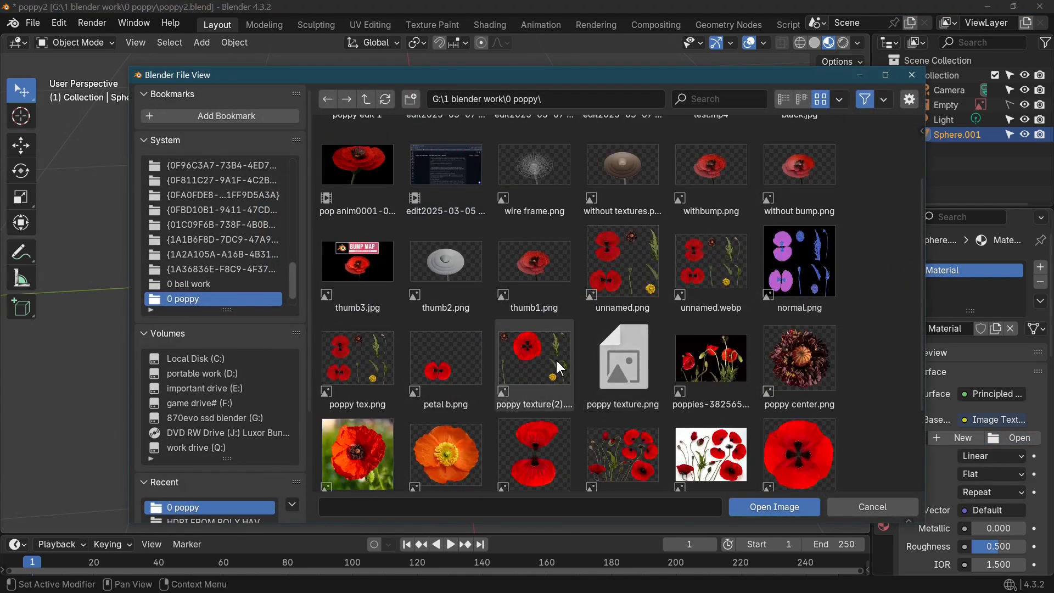
pyautogui.doubleClick(354, 375)
# Step: Switch to the Shading workspace and connect the poppy tex.png node's Alpha output to the Principled BSDF's Alpha input
pyautogui.moveTo(607, 383); pyautogui.dragTo(468, 492, button='middle')
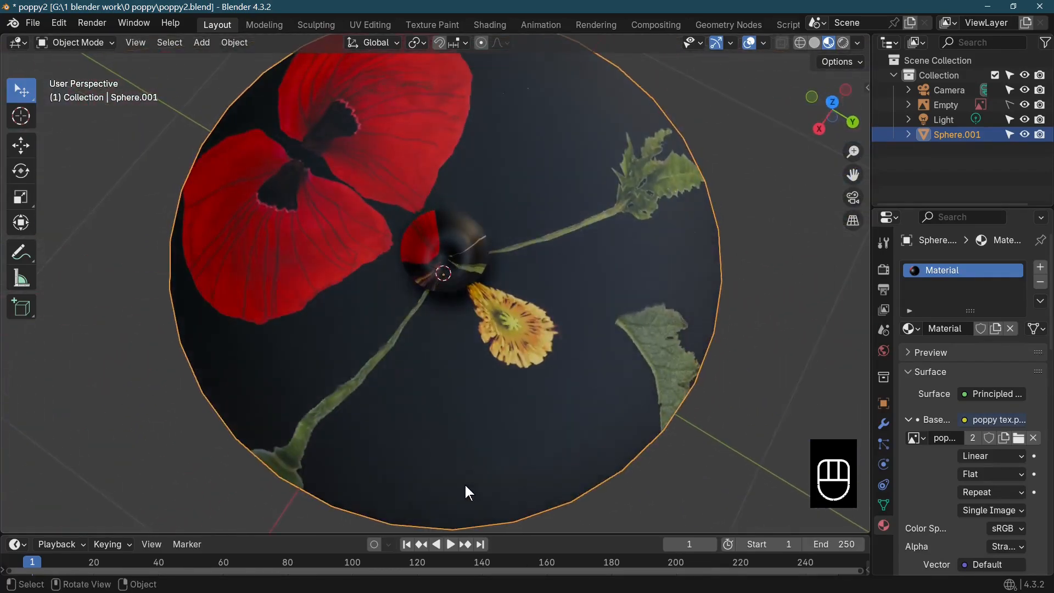
pyautogui.moveTo(488, 451); pyautogui.dragTo(546, 424, button='middle')
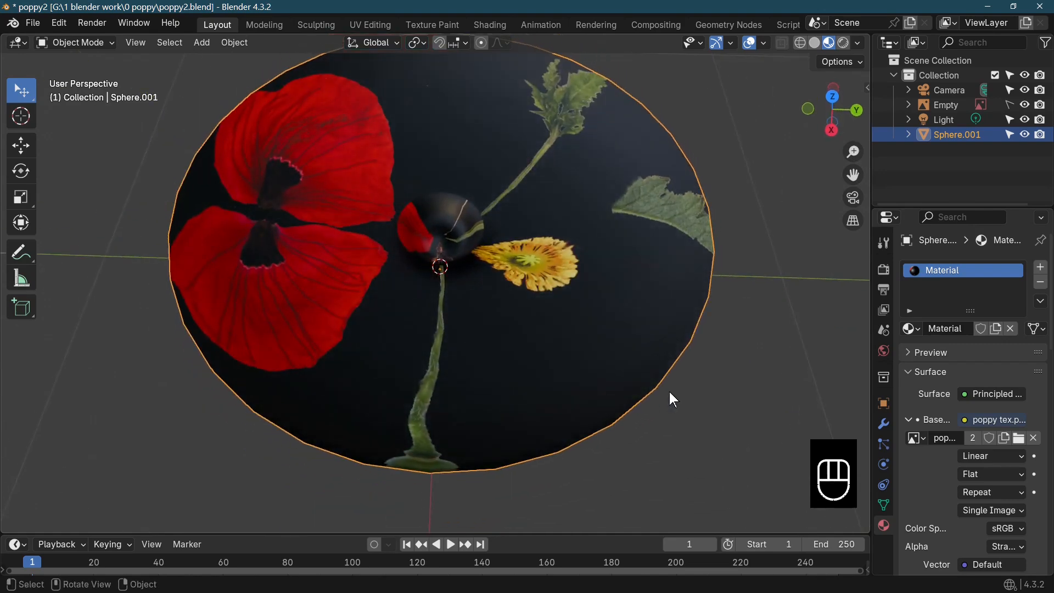
pyautogui.scroll(-3, 670, 391)
pyautogui.click(491, 25)
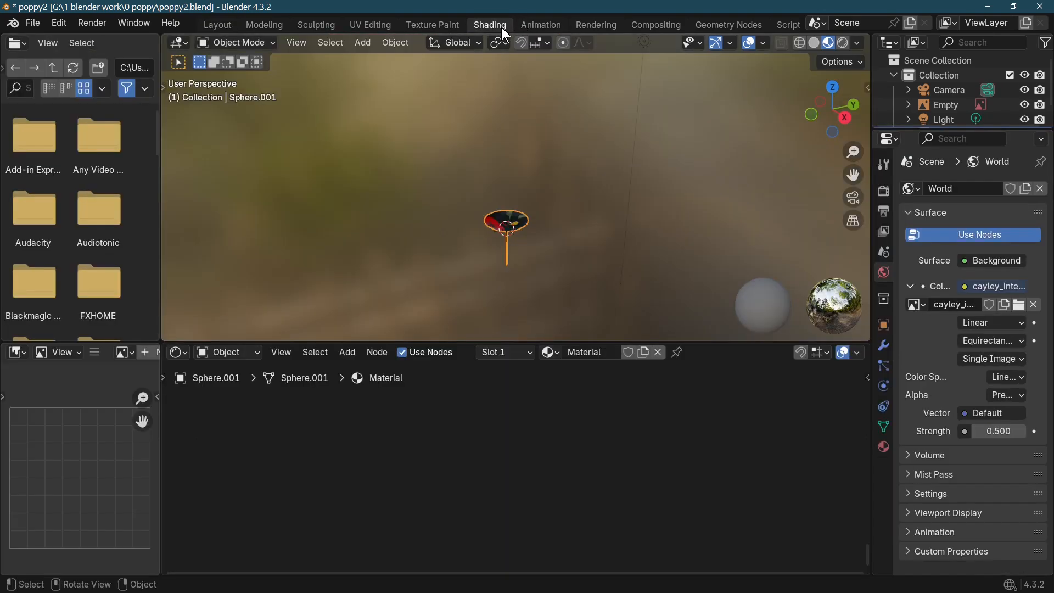
pyautogui.press('Home')
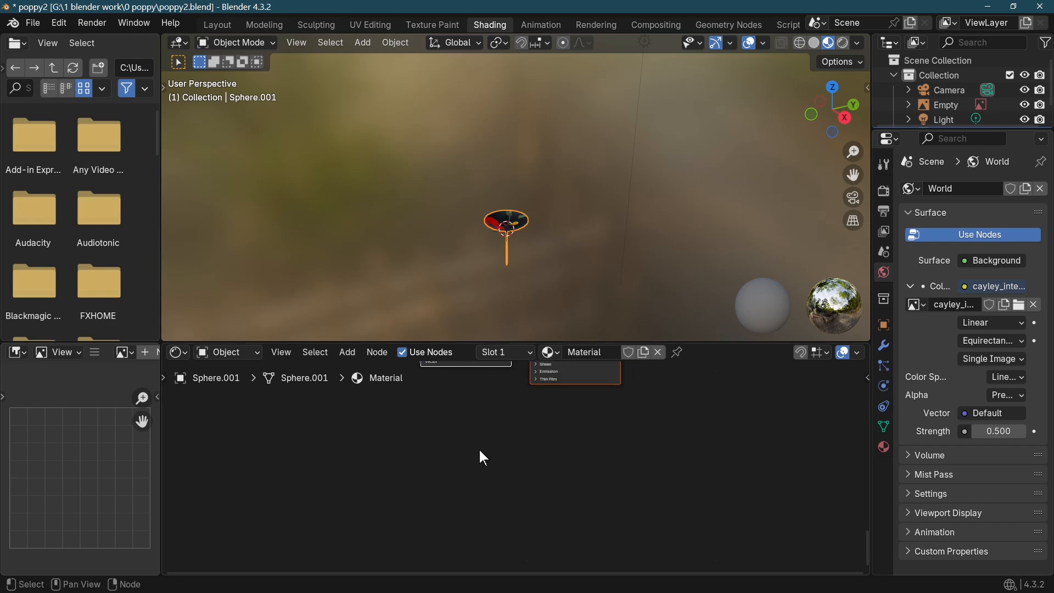
pyautogui.scroll(3, 518, 492)
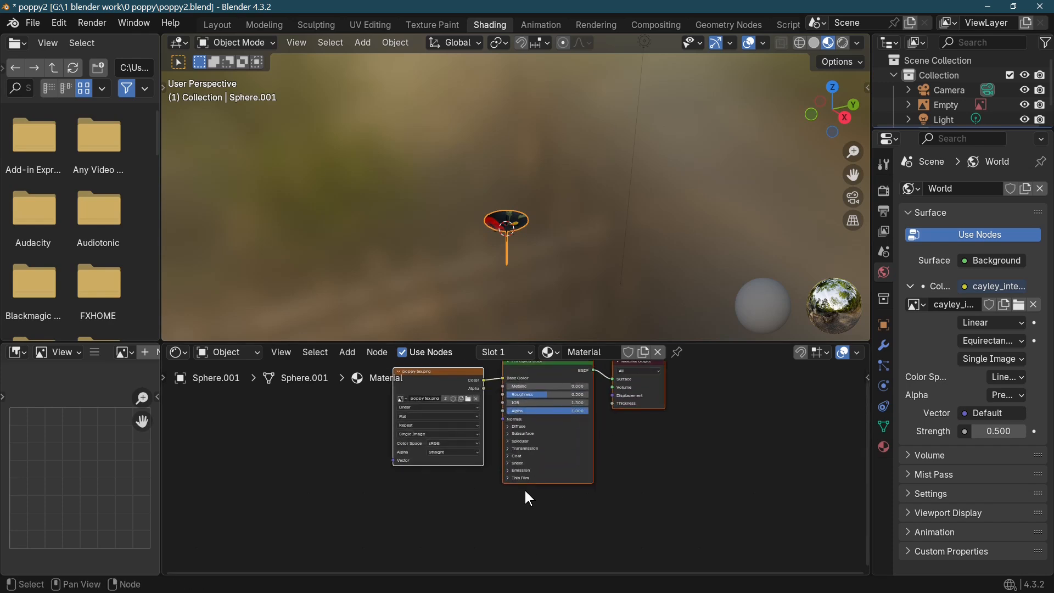
pyautogui.scroll(2, 508, 519)
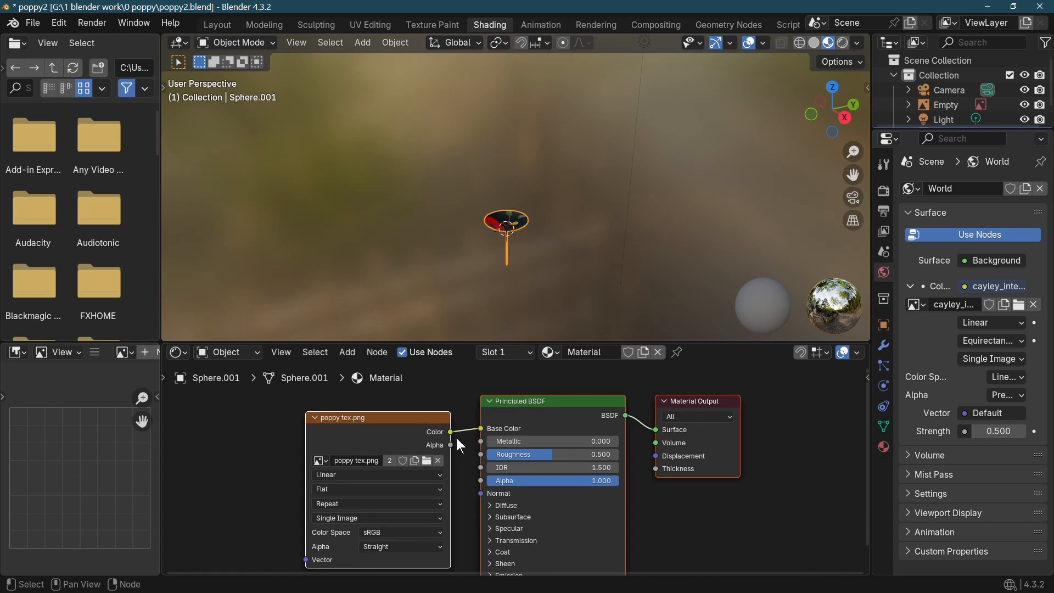
pyautogui.moveTo(452, 445); pyautogui.dragTo(481, 481)
pyautogui.scroll(5, 529, 217)
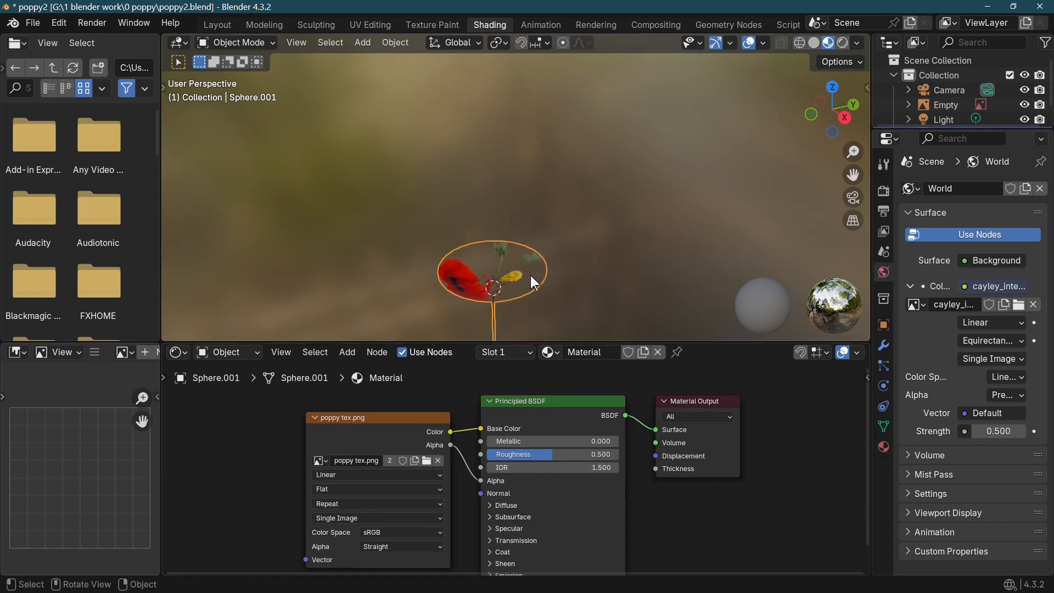
pyautogui.moveTo(530, 275)
pyautogui.mouseDown(button='middle')
pyautogui.moveTo(390, 340)
pyautogui.moveTo(420, 218)
pyautogui.moveTo(588, 243)
pyautogui.moveTo(522, 272)
pyautogui.mouseUp(button='middle')
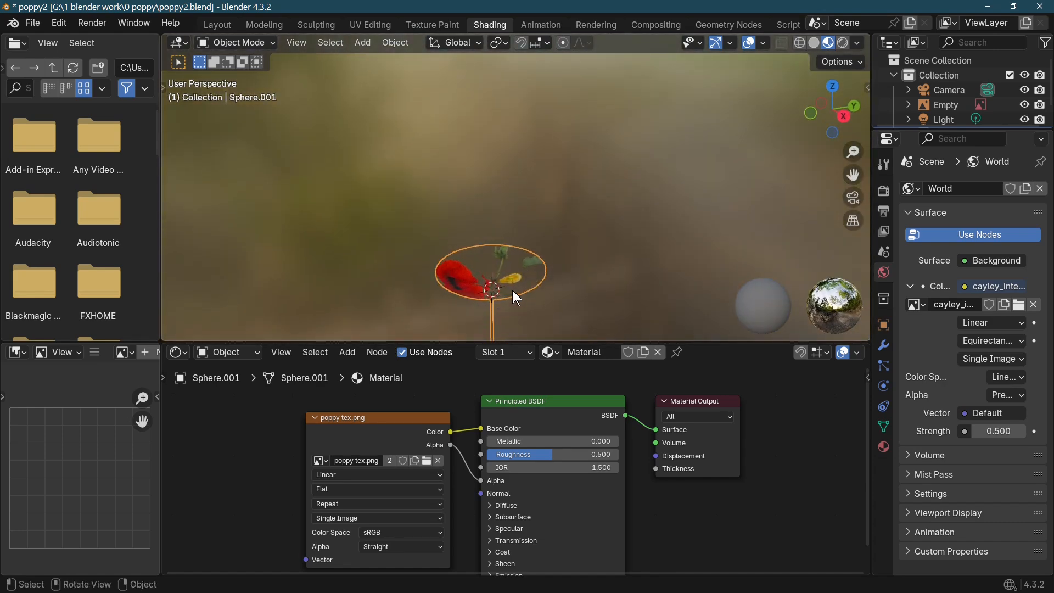
# Step: From the top view, select the whole upper petal bowl in Edit Mode and UV-map it with Project from View
pyautogui.press('KP_7')
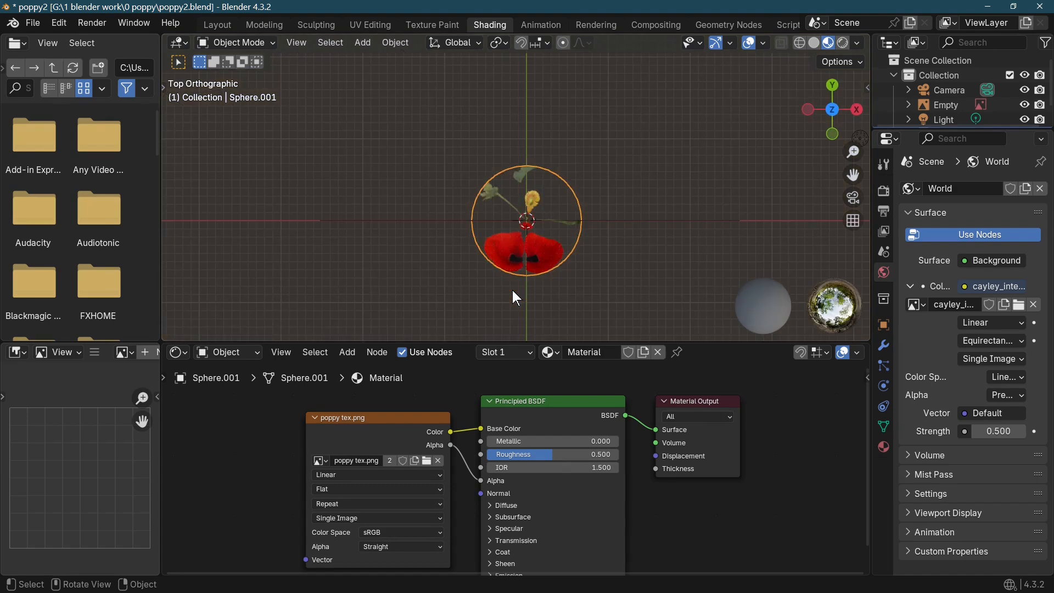
pyautogui.scroll(4, 604, 252)
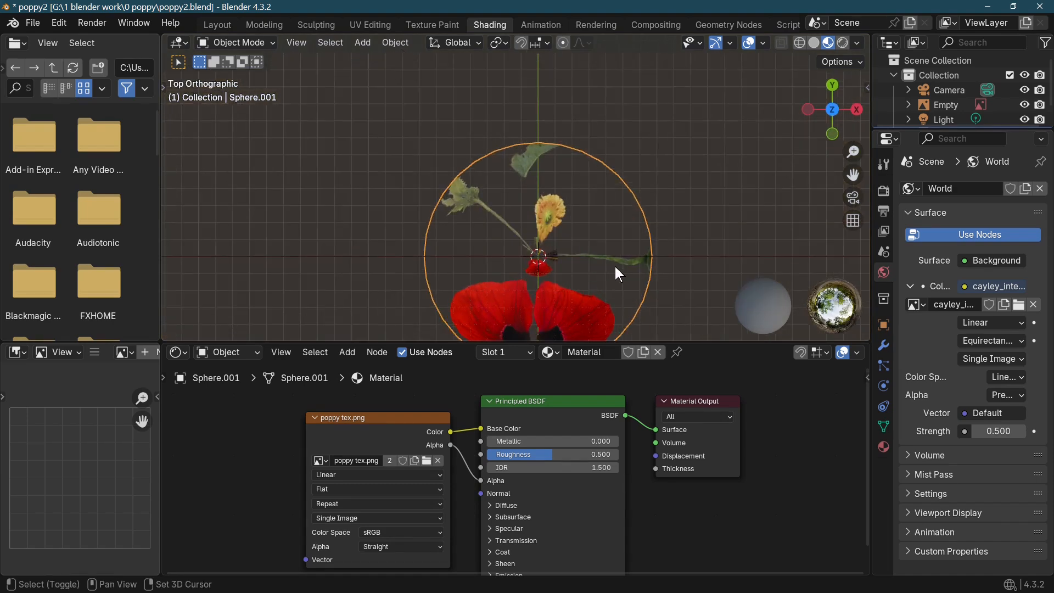
pyautogui.keyDown('shift'); pyautogui.moveTo(614, 266); pyautogui.dragTo(639, 212, button='middle'); pyautogui.keyUp('shift')
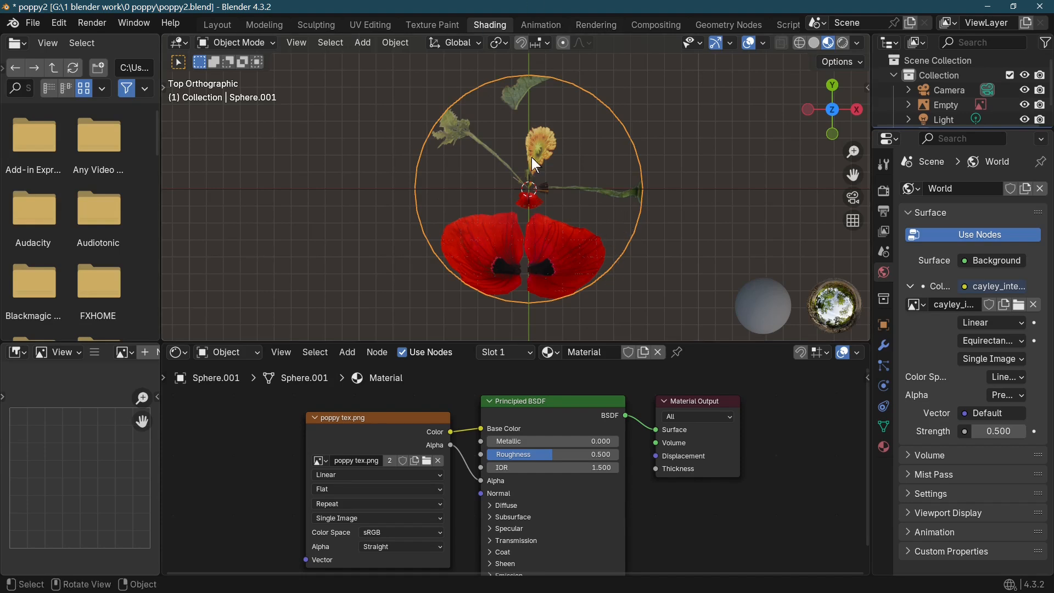
pyautogui.press('Tab')
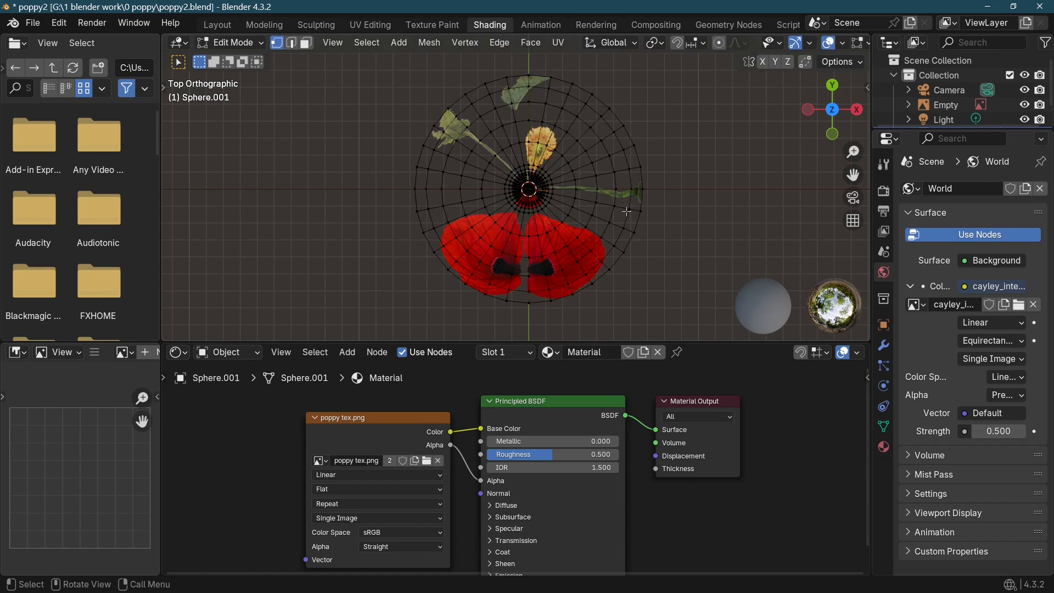
pyautogui.click(627, 211)
pyautogui.hotkey('ctrl', 'l')
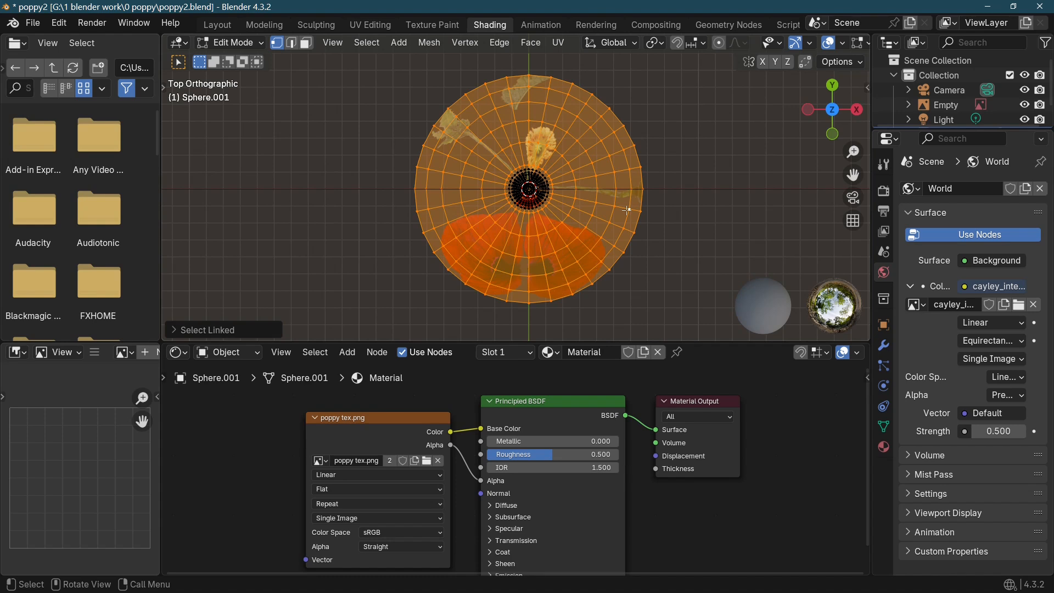
pyautogui.press('u')
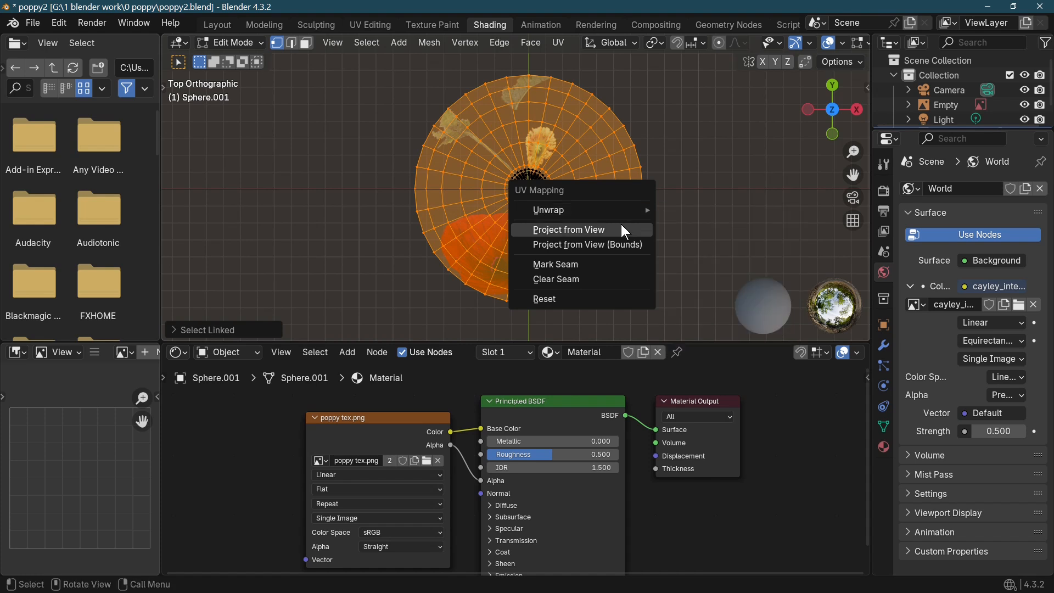
pyautogui.click(622, 227)
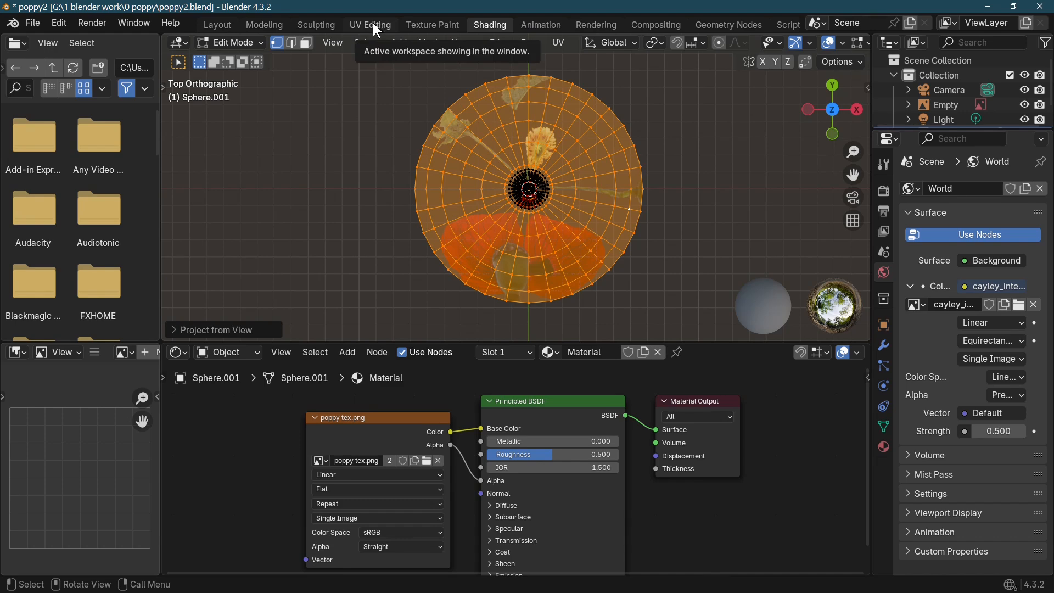
# Step: In the UV Editing workspace, select all of the bowl's UVs and move them onto the upper pair of red petals in the texture
pyautogui.click(373, 22)
pyautogui.scroll(-5, 344, 200)
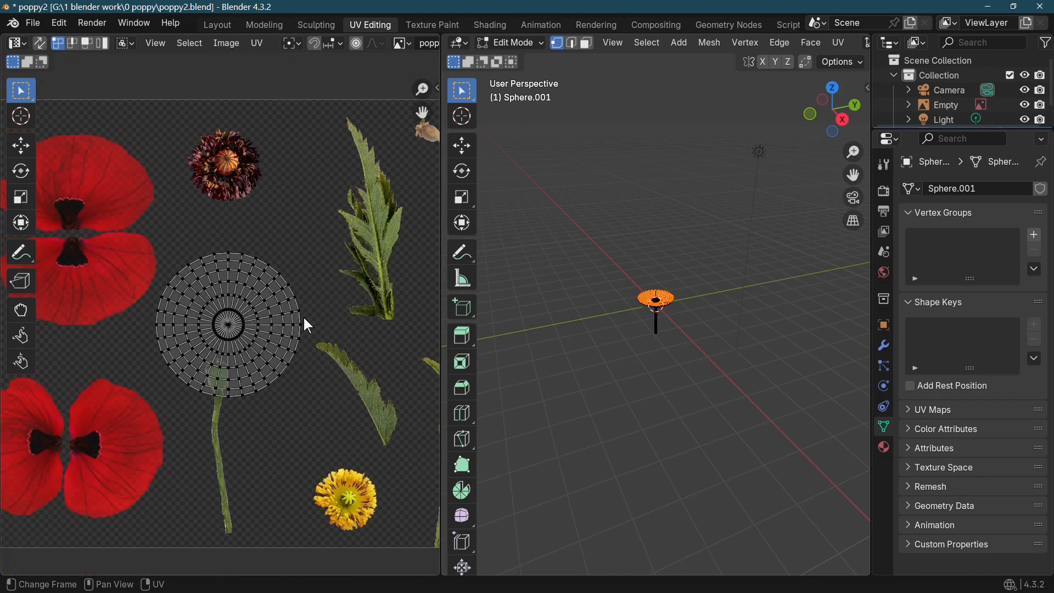
pyautogui.press('a')
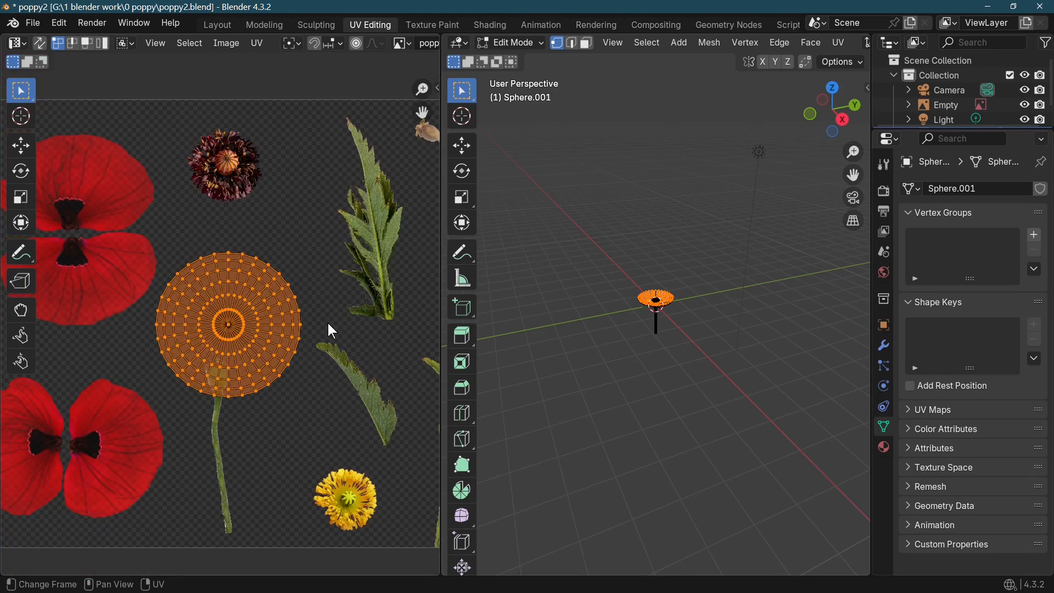
pyautogui.scroll(-3, 328, 324)
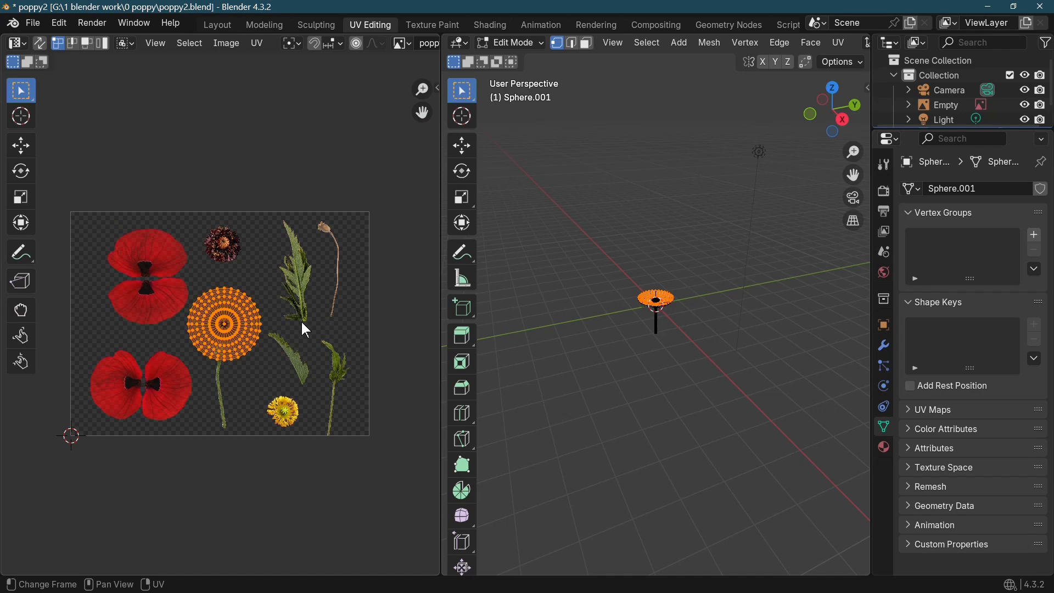
pyautogui.press('g')
pyautogui.click(222, 274)
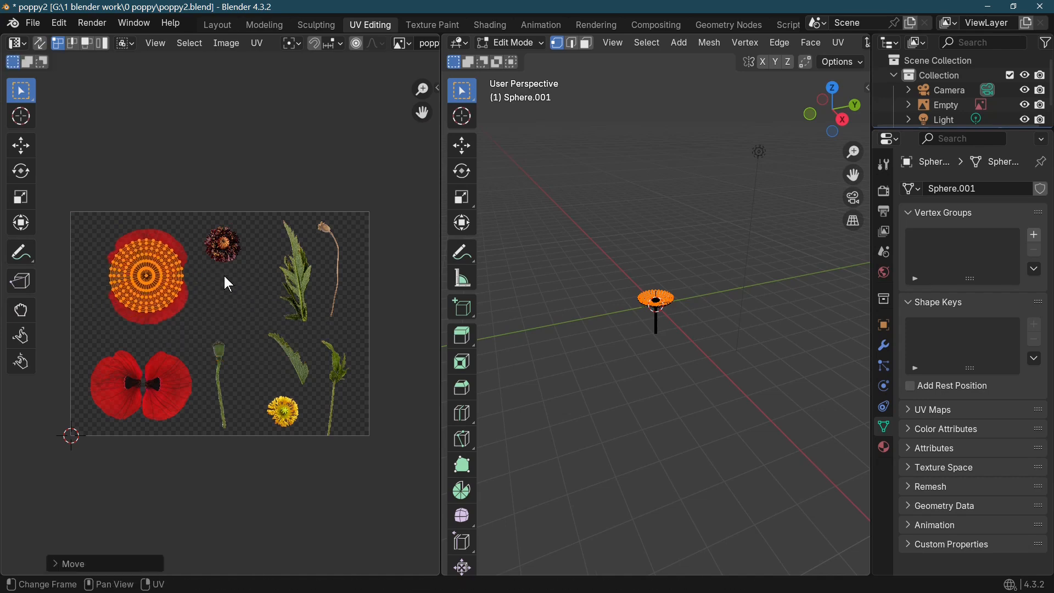
# Step: Center the upper bowl's UVs between the two black petal bases and scale them up to cover the upper petal pair
pyautogui.scroll(5, 215, 302)
pyautogui.keyDown('shift'); pyautogui.moveTo(215, 301); pyautogui.dragTo(11, 340, button='middle'); pyautogui.keyUp('shift')
pyautogui.scroll(3, 245, 288)
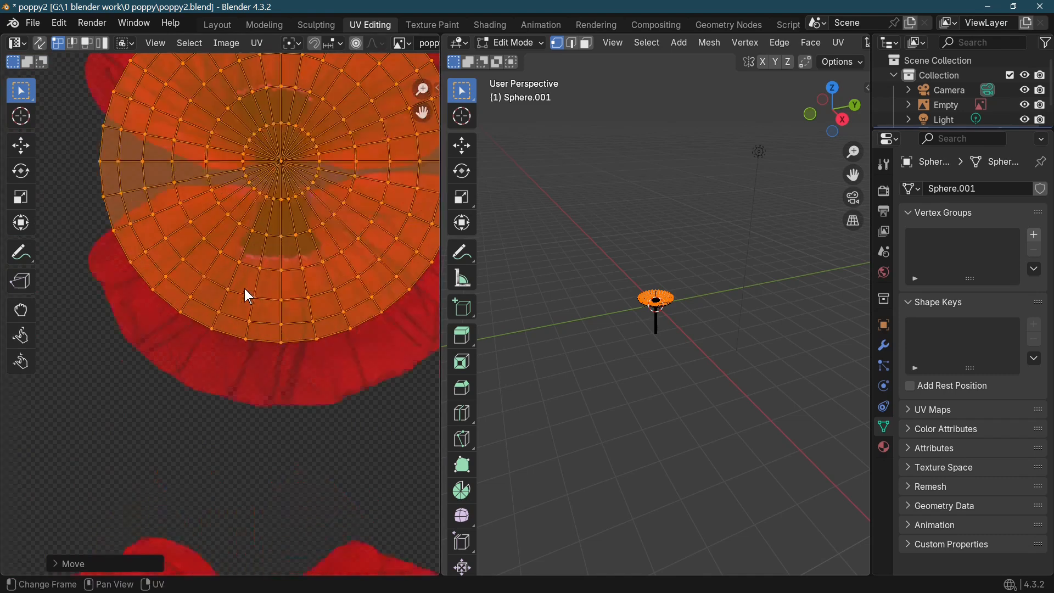
pyautogui.keyDown('shift'); pyautogui.moveTo(245, 288); pyautogui.dragTo(291, 328, button='middle'); pyautogui.keyUp('shift')
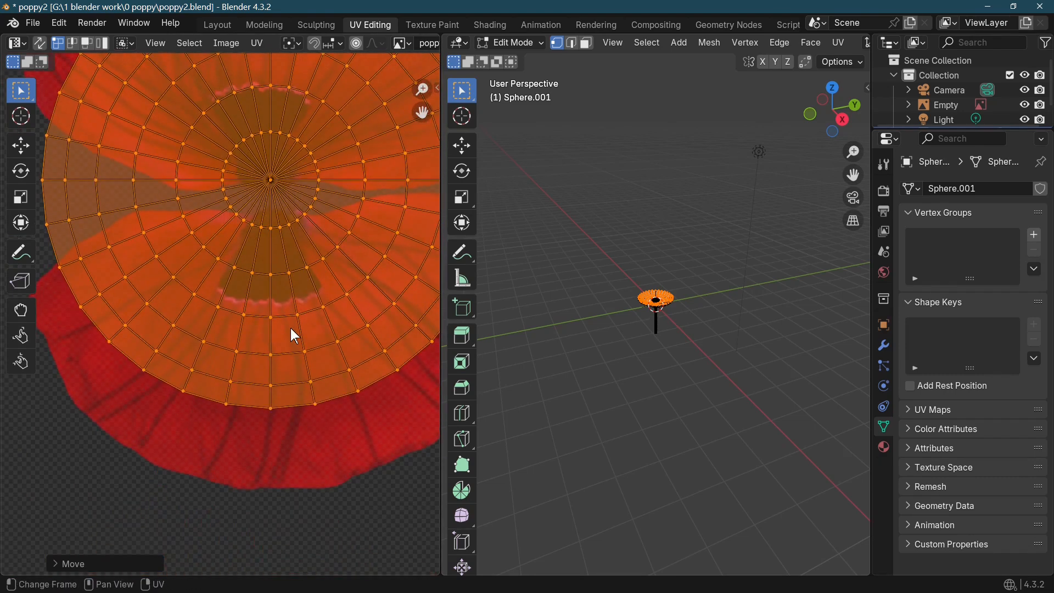
pyautogui.press('g')
pyautogui.click(294, 346)
pyautogui.scroll(-4, 294, 346)
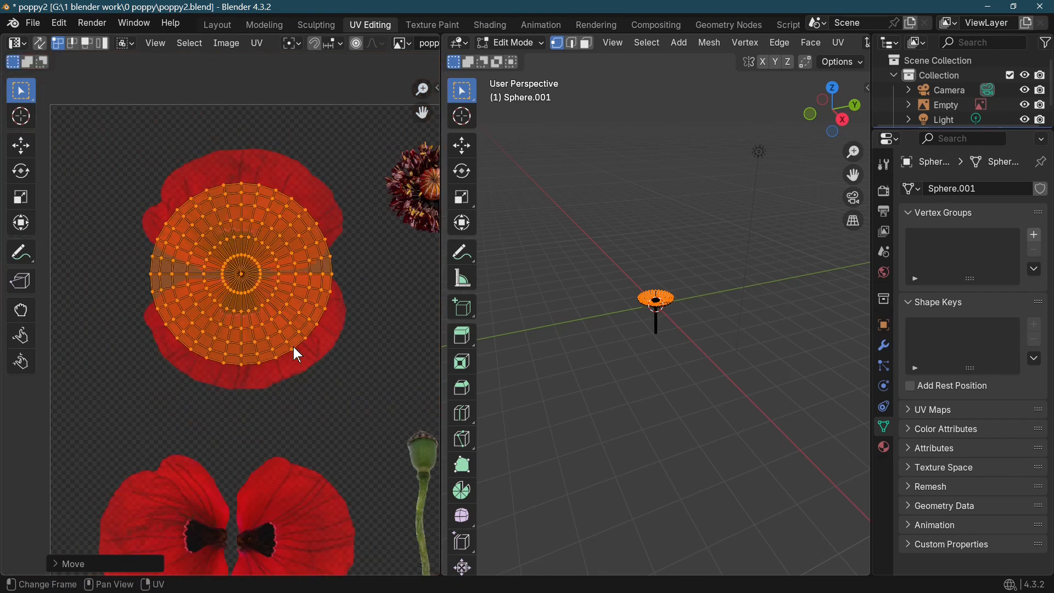
pyautogui.press('s')
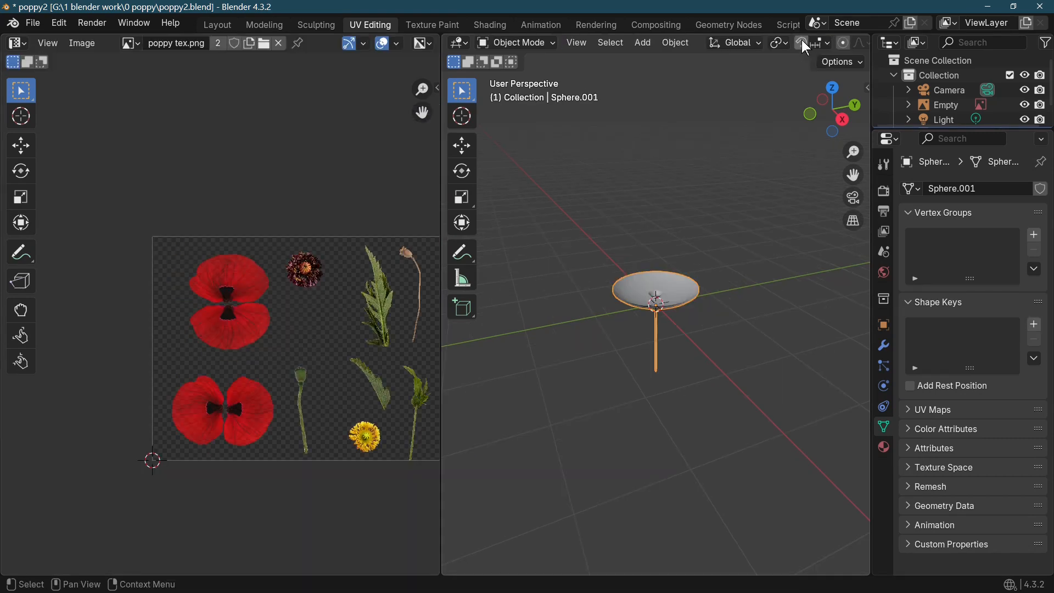
# Step: Switch the 3D viewport to Rendered shading and inspect the upper bowl's petal texture from several angles
pyautogui.scroll(-7, 801, 40)
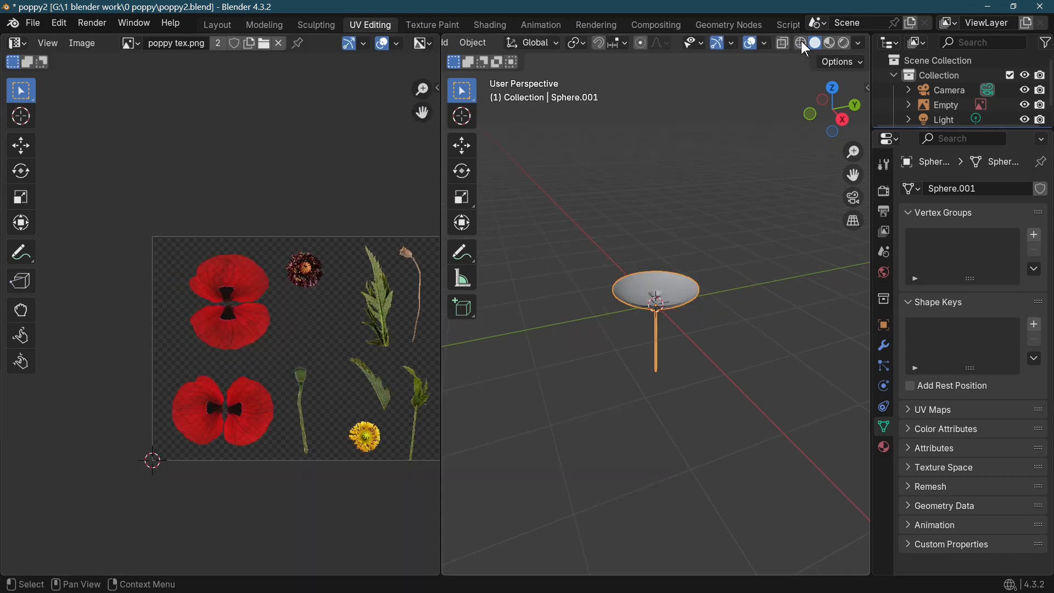
pyautogui.click(842, 42)
pyautogui.scroll(3, 744, 434)
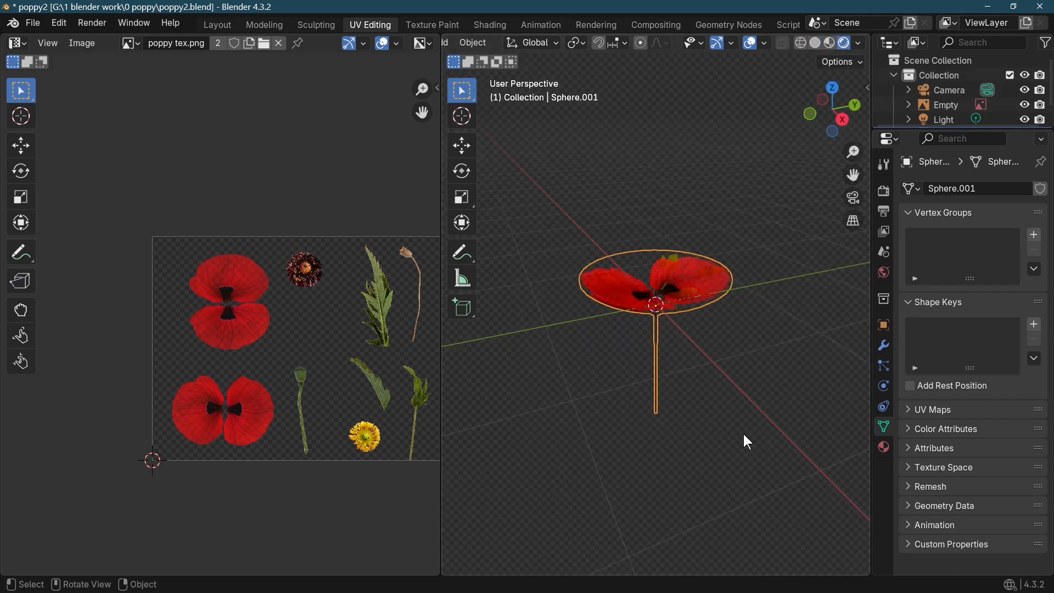
pyautogui.moveTo(743, 434)
pyautogui.mouseDown(button='middle')
pyautogui.moveTo(687, 465)
pyautogui.moveTo(607, 486)
pyautogui.moveTo(677, 487)
pyautogui.moveTo(678, 503)
pyautogui.moveTo(557, 452)
pyautogui.moveTo(512, 416)
pyautogui.moveTo(856, 405)
pyautogui.moveTo(772, 423)
pyautogui.moveTo(686, 421)
pyautogui.moveTo(752, 416)
pyautogui.moveTo(739, 384)
pyautogui.mouseUp(button='middle')
pyautogui.scroll(5, 680, 483)
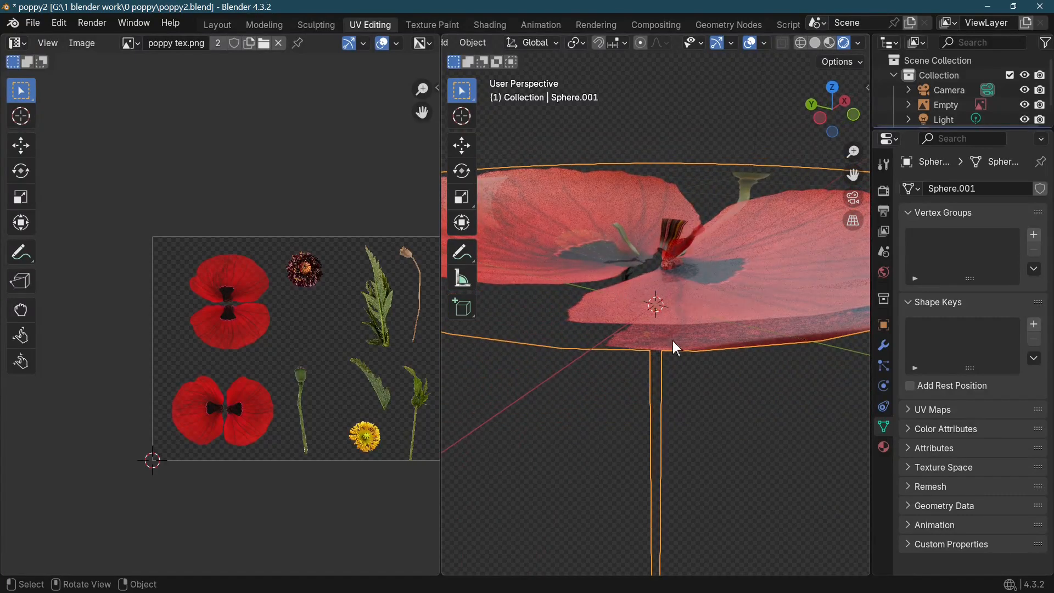
pyautogui.scroll(-5, 691, 347)
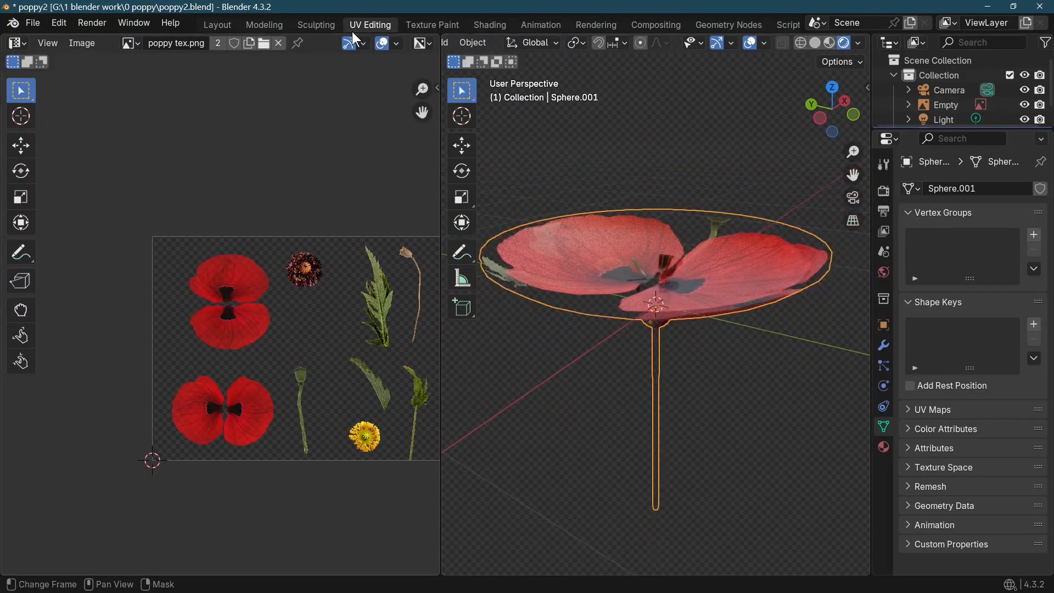
# Step: In the Layout workspace, select the whole lower petal bowl in Edit Mode and UV-map it from the top with Project from View
pyautogui.click(218, 25)
pyautogui.moveTo(553, 359); pyautogui.dragTo(450, 229, button='middle')
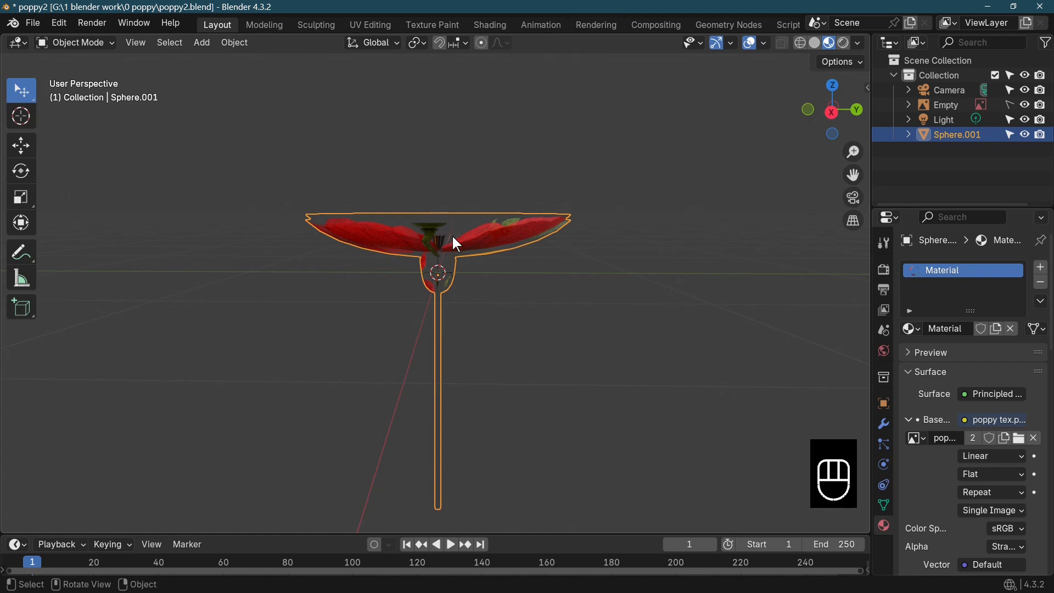
pyautogui.press('Tab')
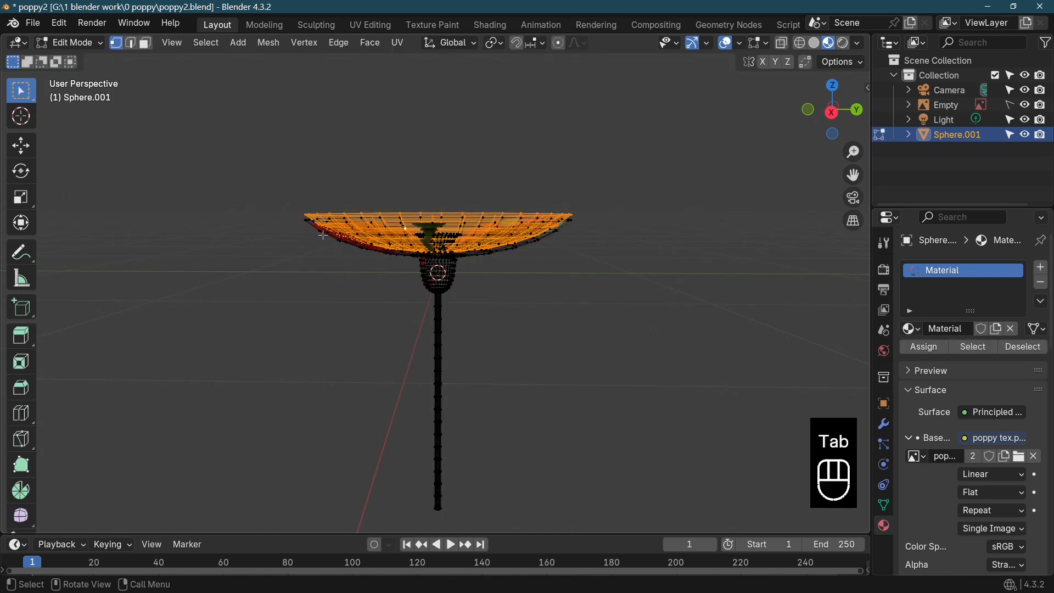
pyautogui.click(324, 235)
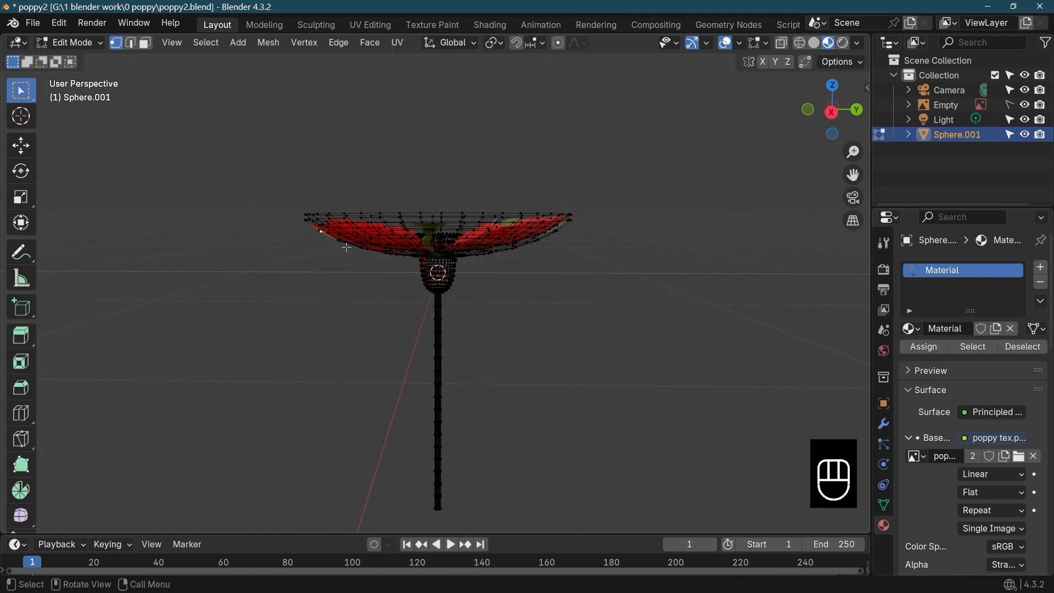
pyautogui.press('l')
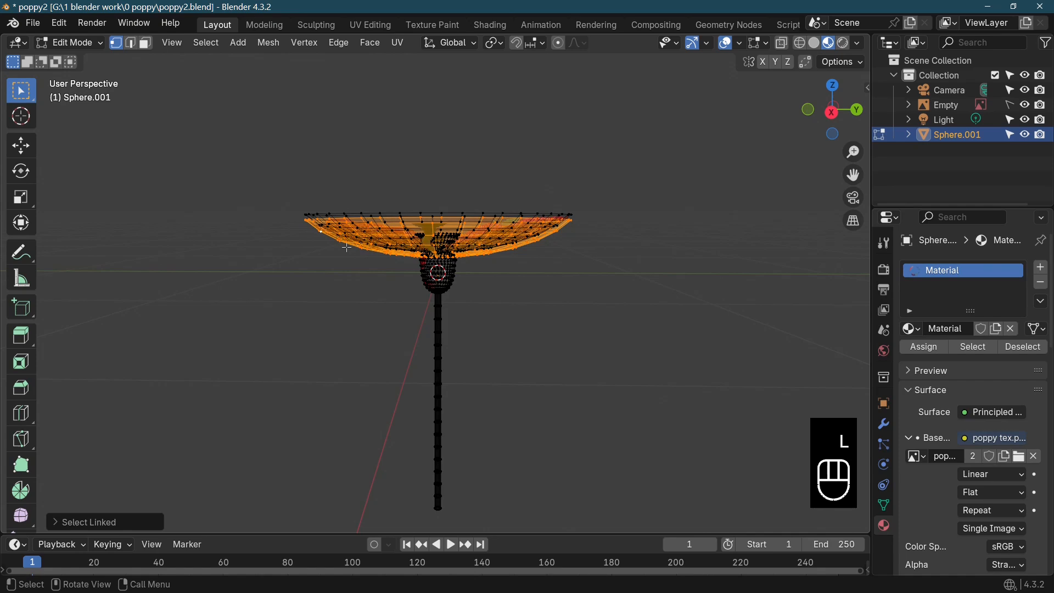
pyautogui.press('KP_7')
pyautogui.press('u')
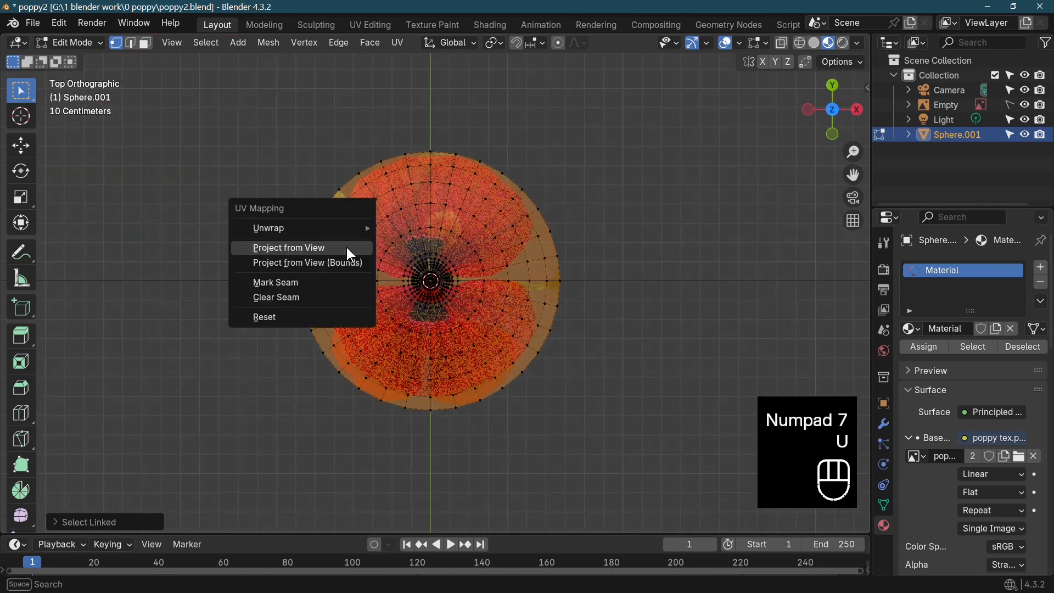
pyautogui.click(347, 247)
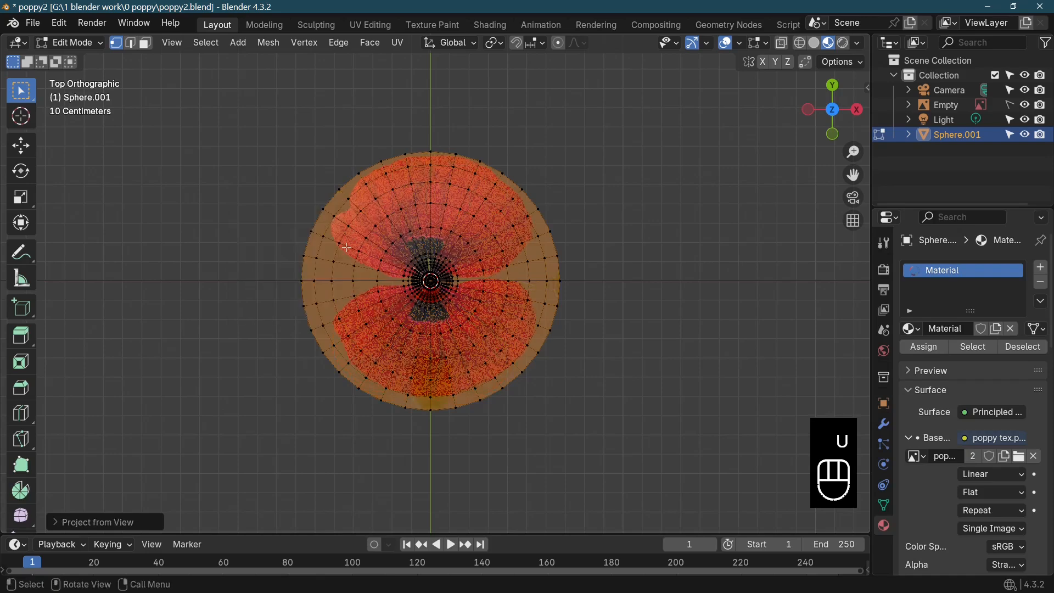
# Step: In the UV Editing workspace, move all of the lower bowl's UVs by about -0.25, -0.28 onto the texture's lower petal pair
pyautogui.click(368, 24)
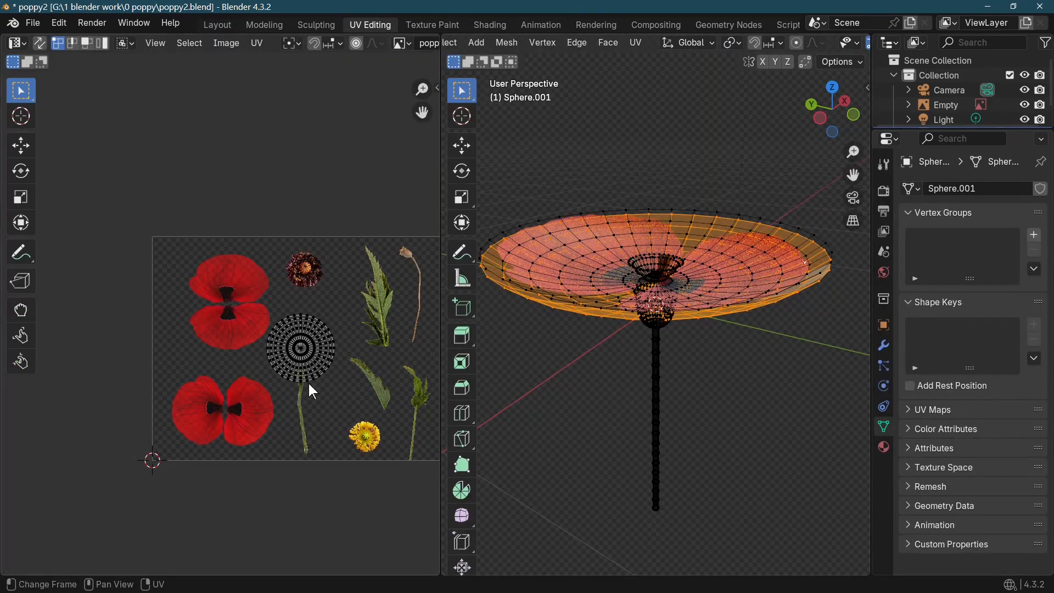
pyautogui.scroll(3, 308, 381)
pyautogui.scroll(-1, 389, 392)
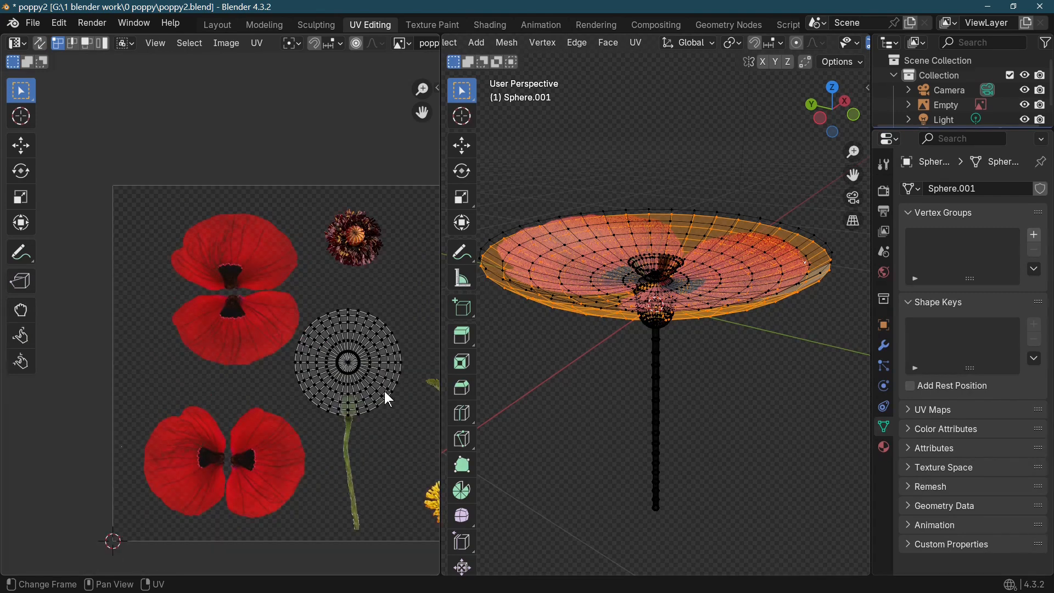
pyautogui.press('a')
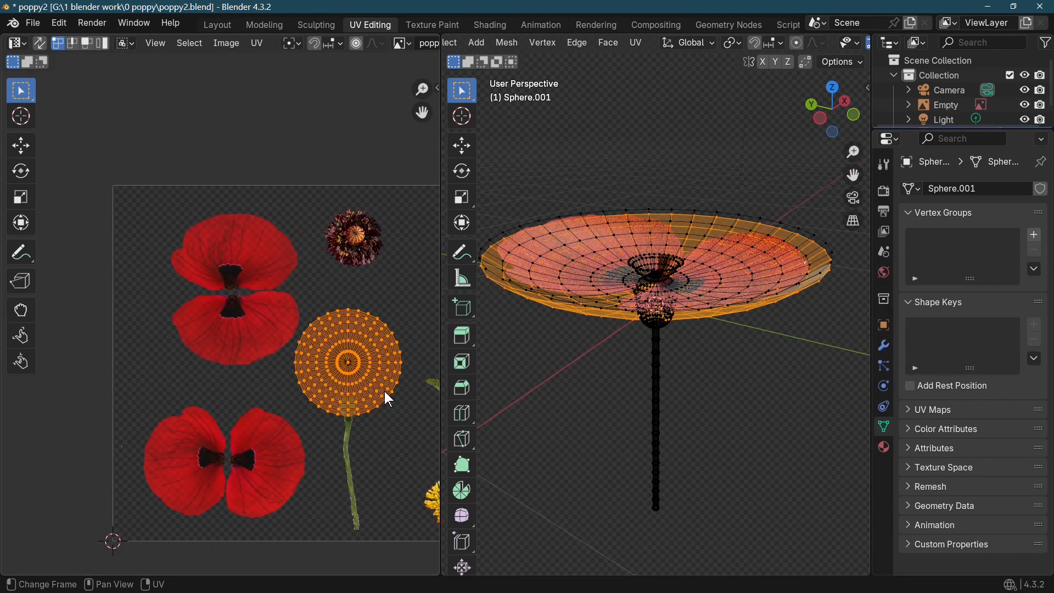
pyautogui.press('g')
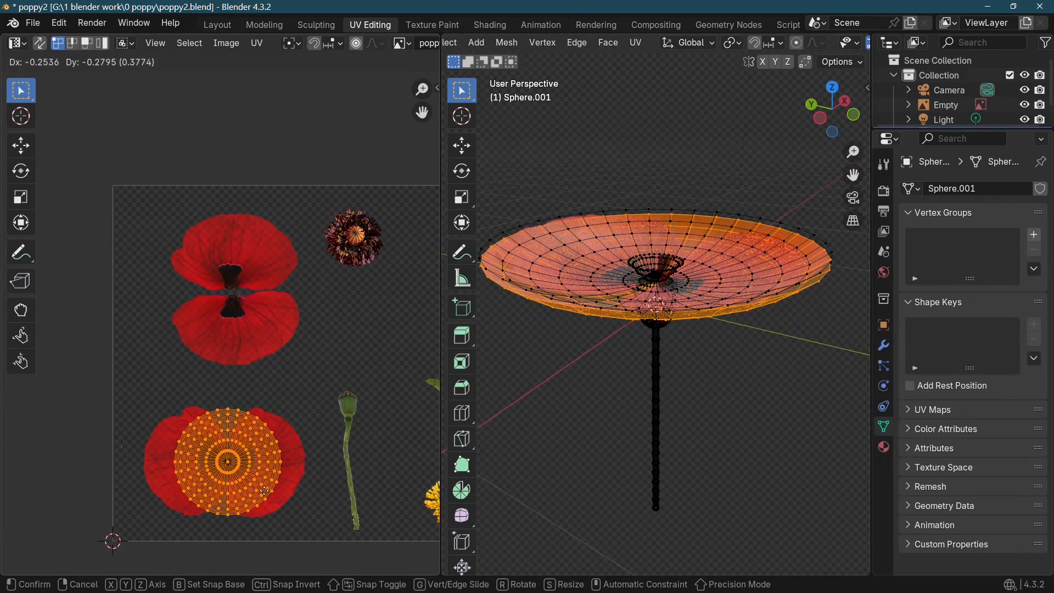
pyautogui.click(264, 490)
# Step: Scale the lower bowl's UVs up uniformly by about 1.5 so they surround the lower petal pair
pyautogui.scroll(5, 295, 371)
pyautogui.scroll(-3, 305, 373)
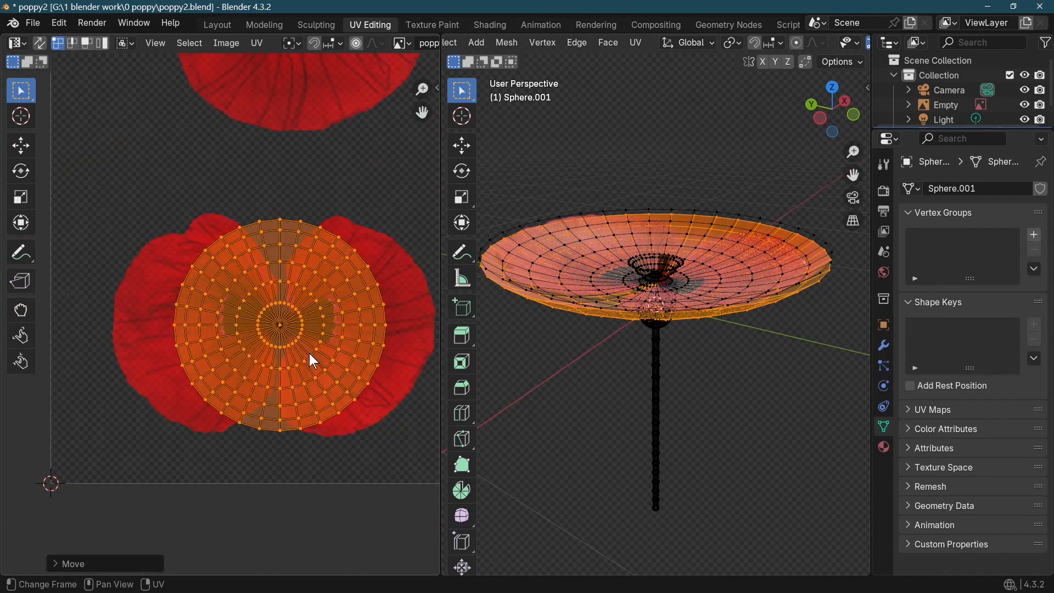
pyautogui.press('s')
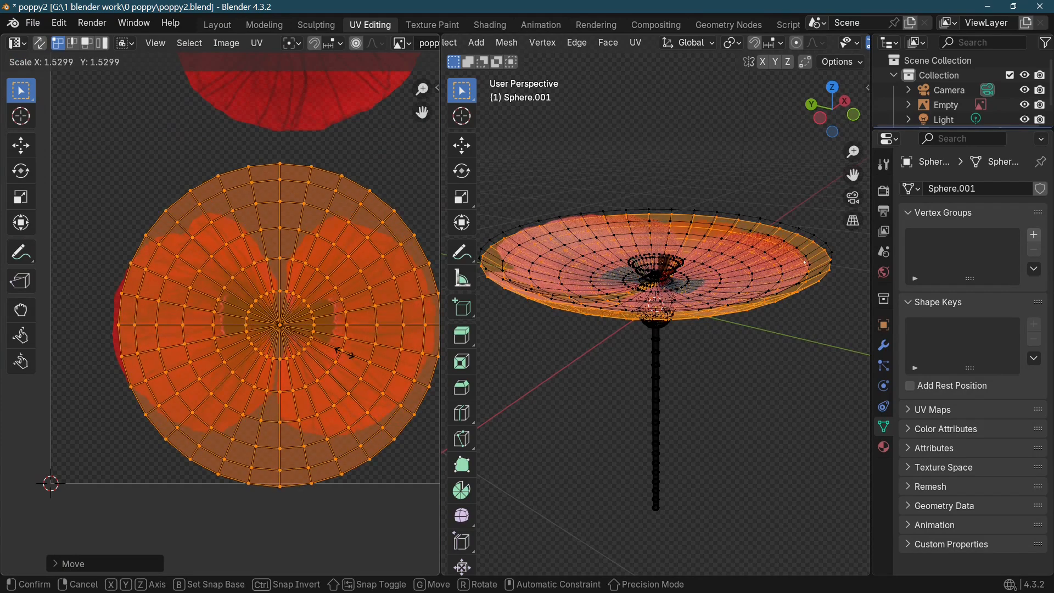
pyautogui.click(345, 352)
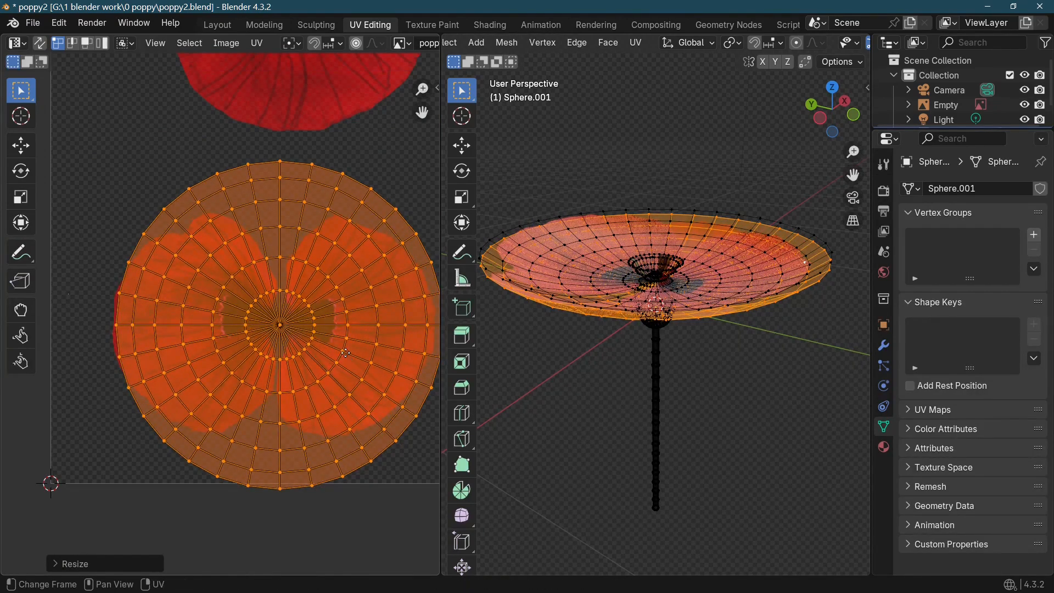
# Step: Shift the lower bowl's UVs by about -0.005 along X, enlarge them slightly, and return to Object Mode to check the textured flower
pyautogui.press('g')
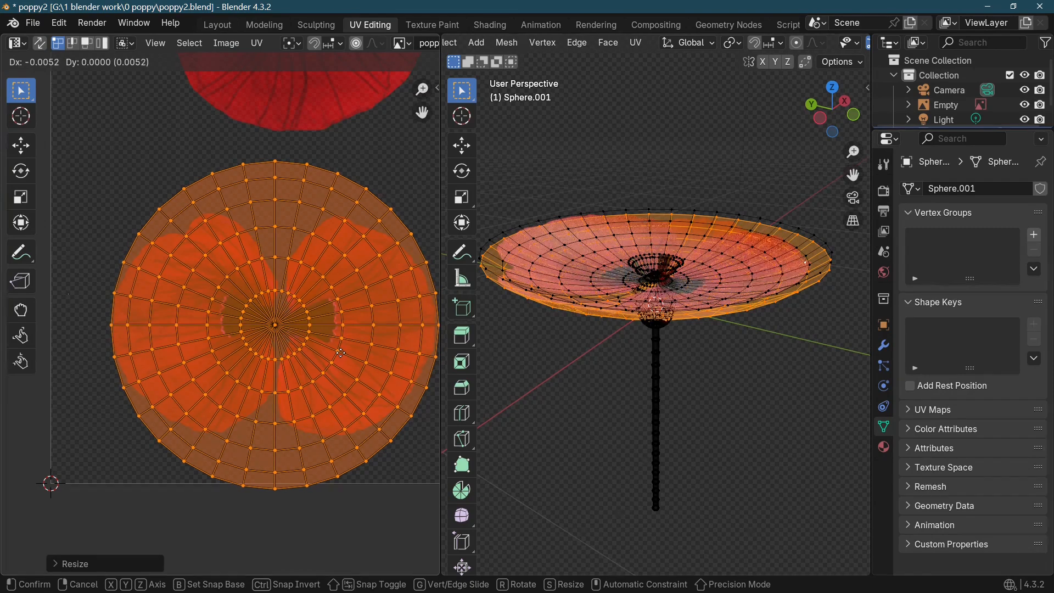
pyautogui.click(341, 352)
pyautogui.press('s')
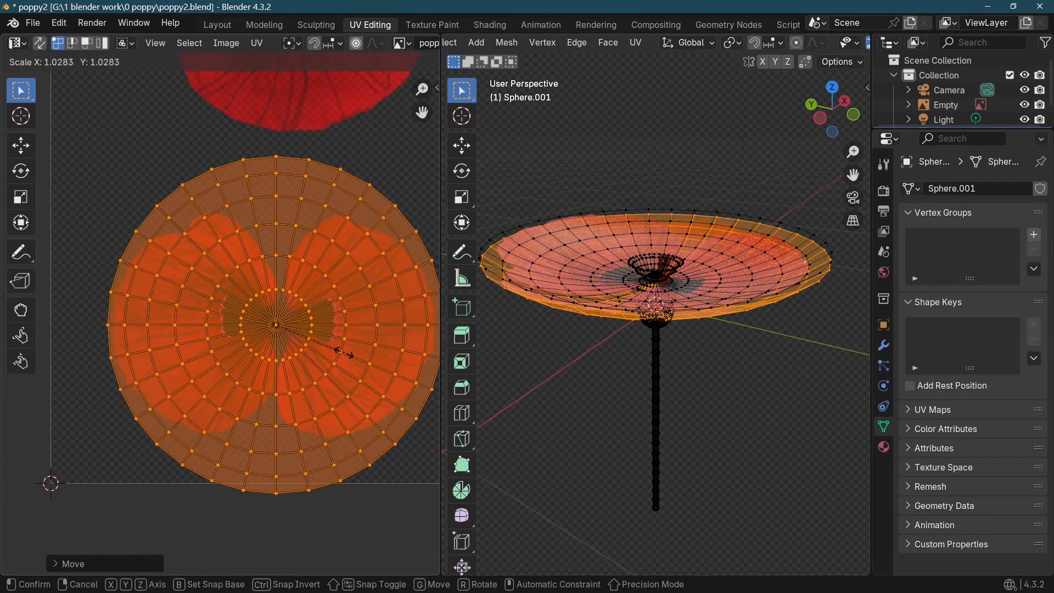
pyautogui.click(337, 349)
pyautogui.scroll(-3, 678, 371)
pyautogui.moveTo(690, 376); pyautogui.dragTo(667, 318, button='middle')
pyautogui.press('Tab')
pyautogui.scroll(4, 703, 424)
pyautogui.scroll(-3, 716, 388)
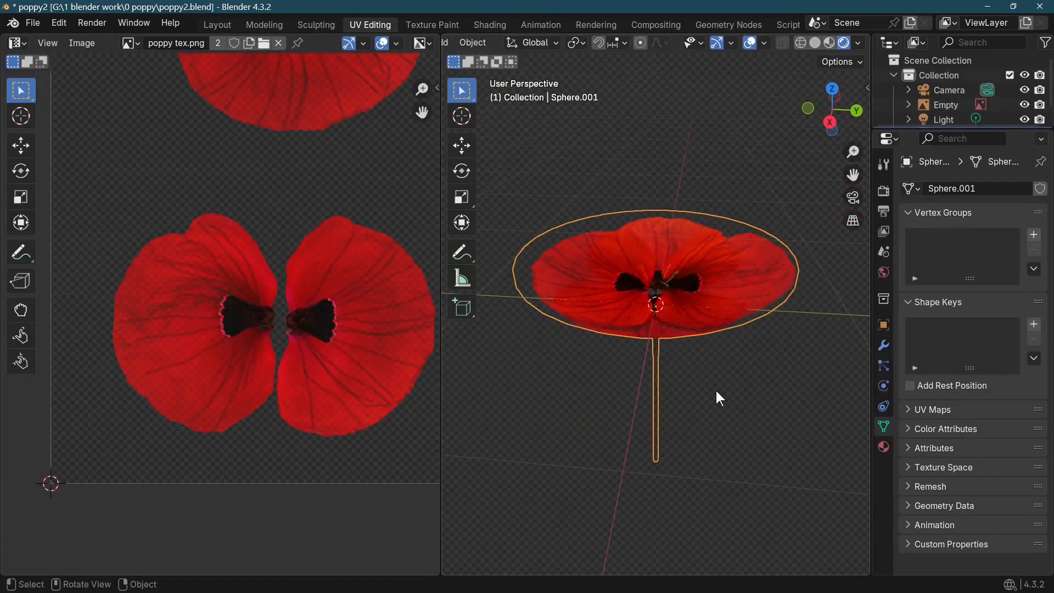
# Step: In Edit Mode, select the linked seed pod and stem geometry and separate the flower mesh by loose parts
pyautogui.moveTo(716, 389); pyautogui.dragTo(650, 356, button='middle')
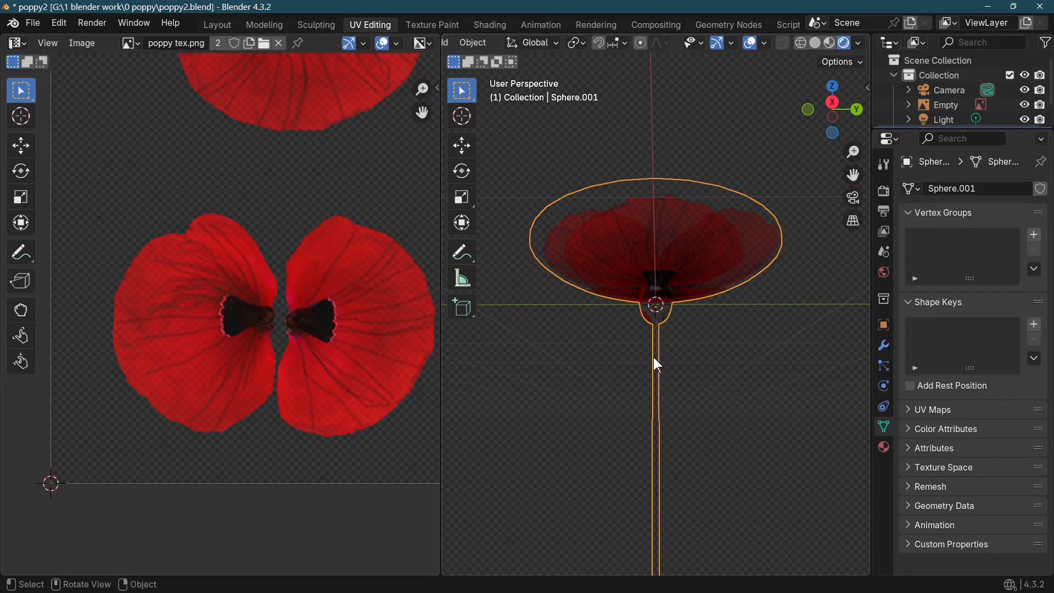
pyautogui.press('Tab')
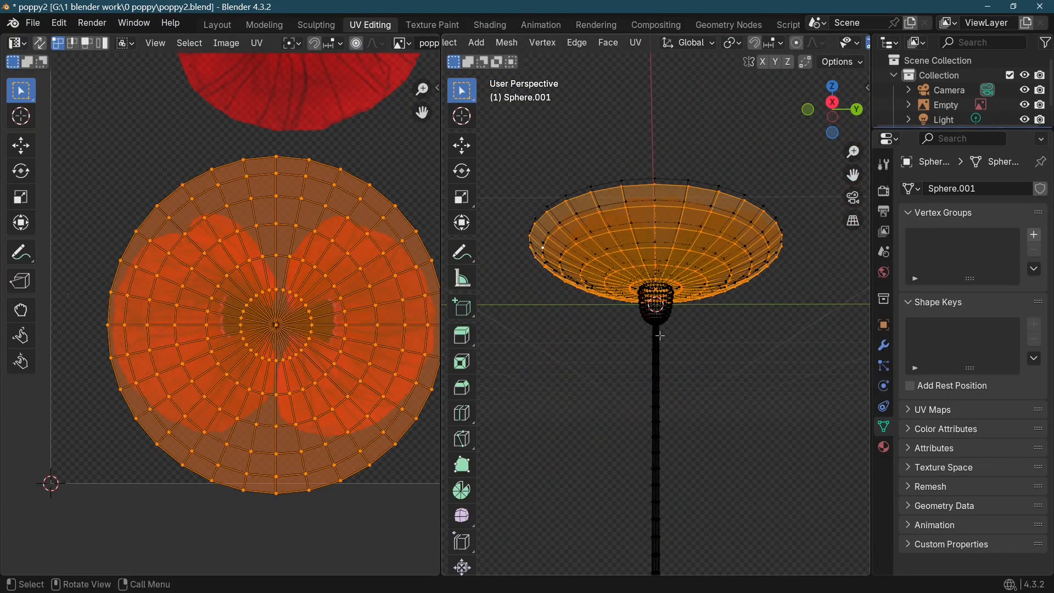
pyautogui.hotkey('alt', 'a')
pyautogui.press('l')
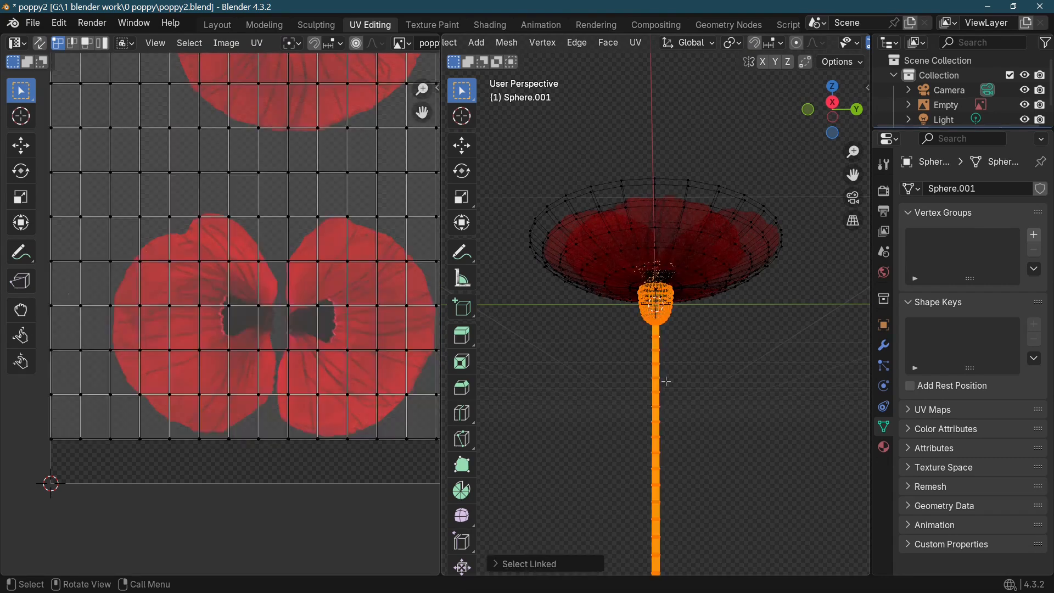
pyautogui.press('p')
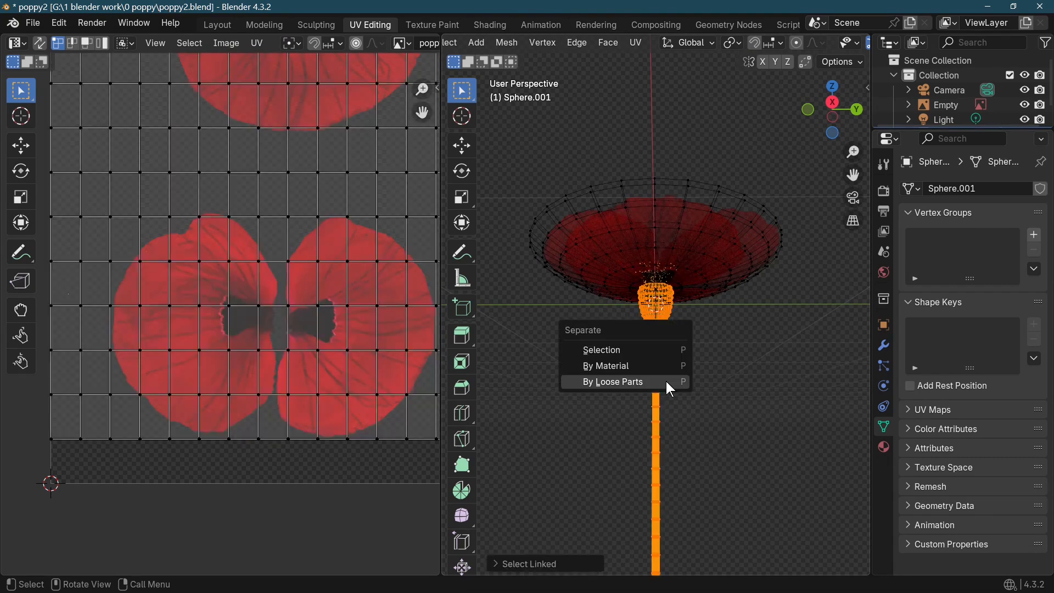
pyautogui.click(669, 383)
# Step: Leave and re-enter Edit Mode so the separated flower parts are open for editing together
pyautogui.moveTo(666, 381); pyautogui.dragTo(681, 450, button='middle')
pyautogui.scroll(4, 647, 317)
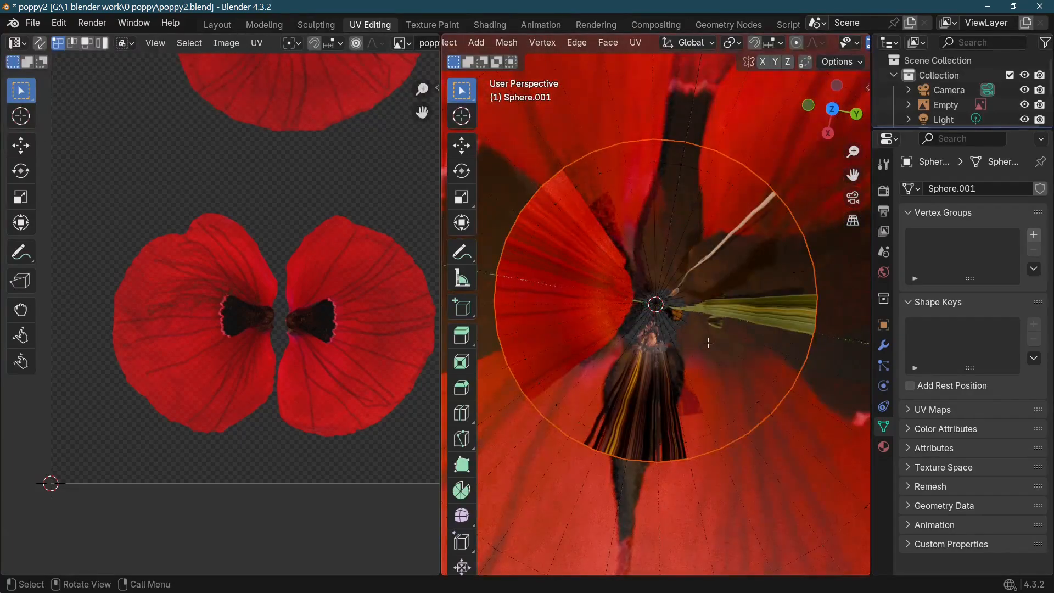
pyautogui.scroll(-4, 775, 399)
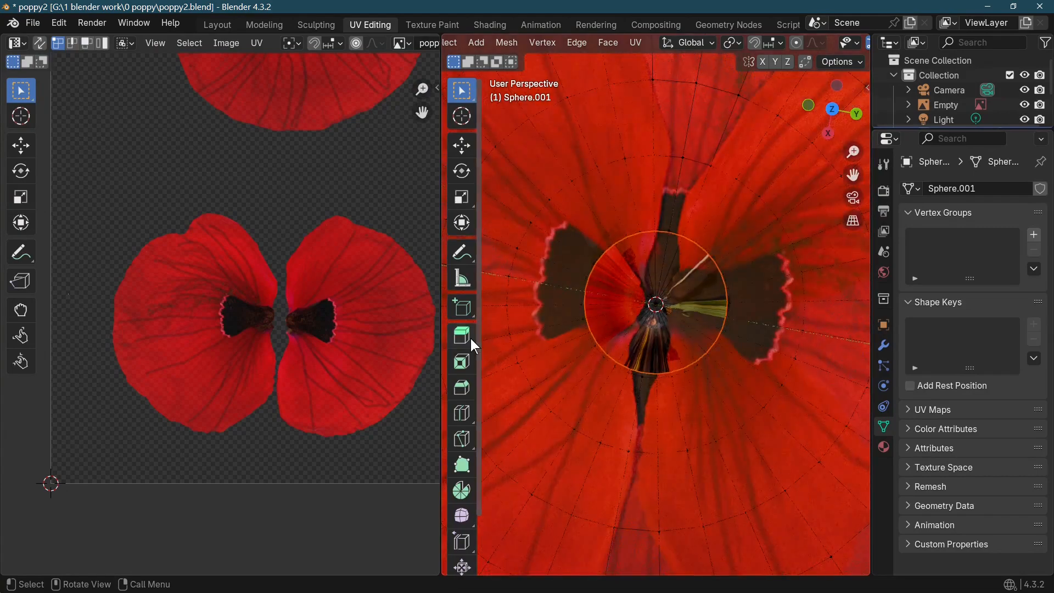
pyautogui.scroll(-4, 711, 306)
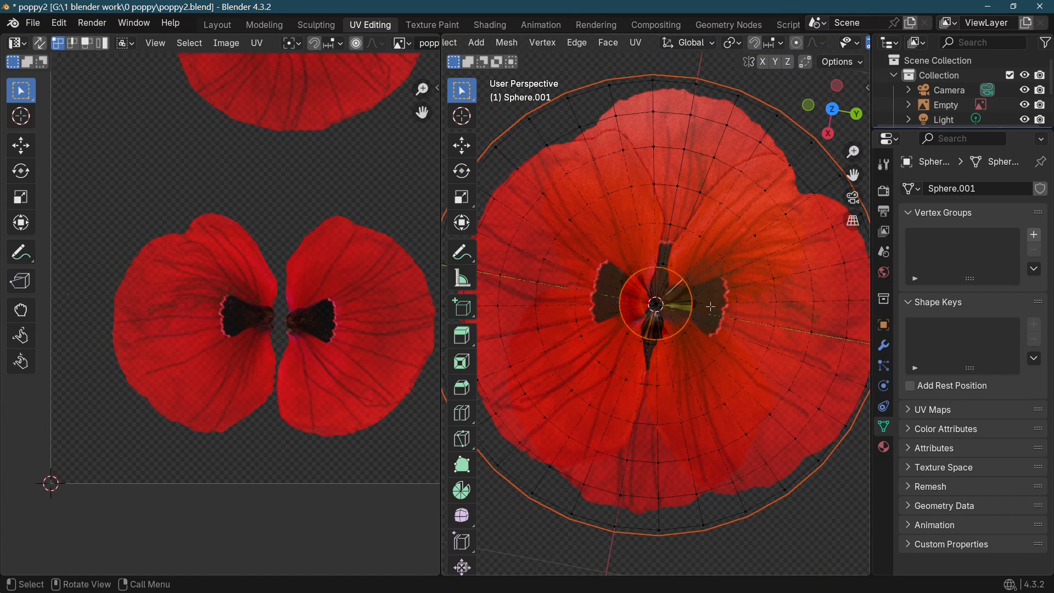
pyautogui.press('Tab')
pyautogui.press('Tab')
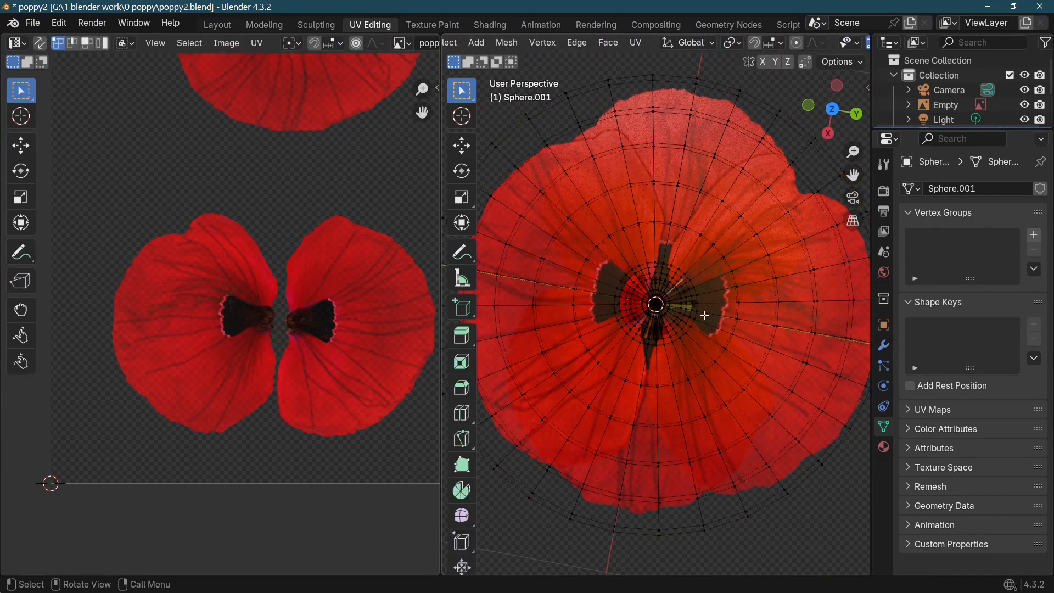
# Step: Select the rim loop of the flared collar on the seed pod and grow the selection three times
pyautogui.moveTo(723, 308); pyautogui.dragTo(683, 251, button='middle')
pyautogui.scroll(3, 683, 250)
pyautogui.click(708, 180)
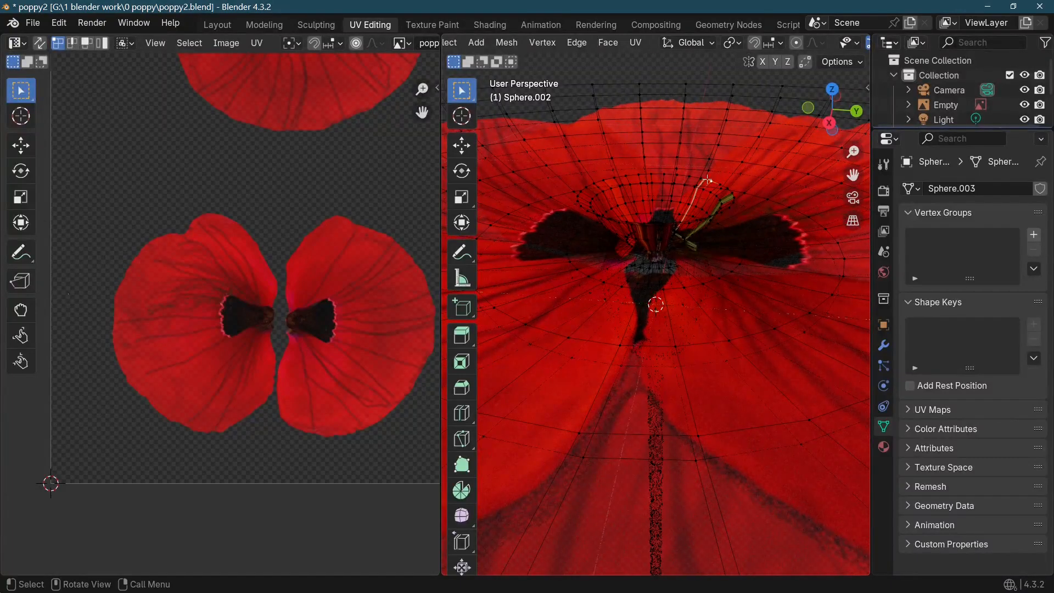
pyautogui.keyDown('alt'); pyautogui.click(728, 201); pyautogui.keyUp('alt')
pyautogui.press('ctrl+KP_Add')
pyautogui.press('ctrl+KP_Add')
pyautogui.press('ctrl+KP_Add')
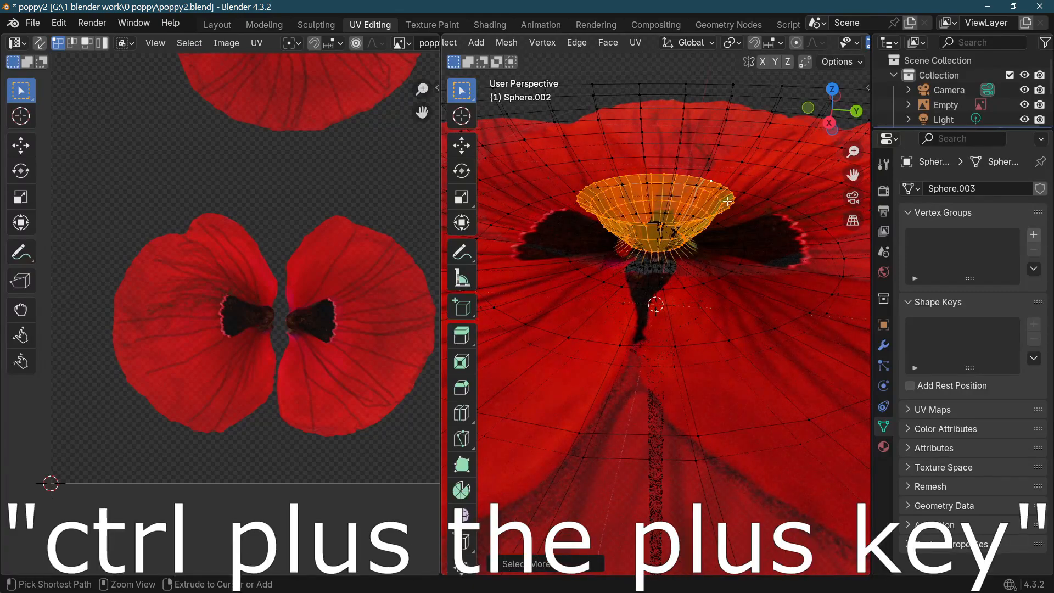
# Step: UV-map the selected flared collar from the top view with Project from View
pyautogui.moveTo(728, 201); pyautogui.dragTo(597, 338, button='middle')
pyautogui.press('KP_1')
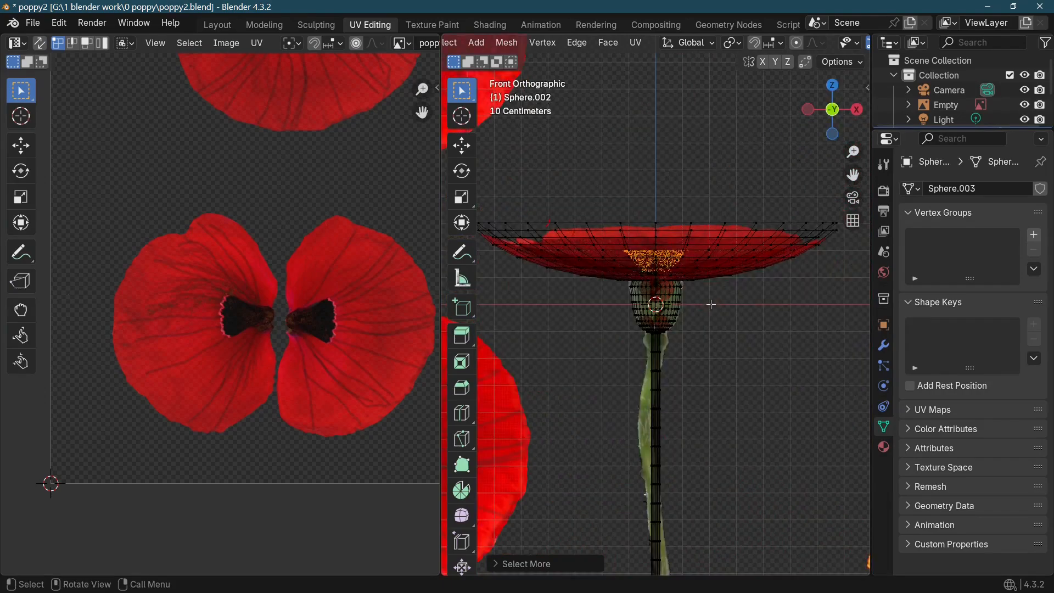
pyautogui.scroll(-3, 305, 258)
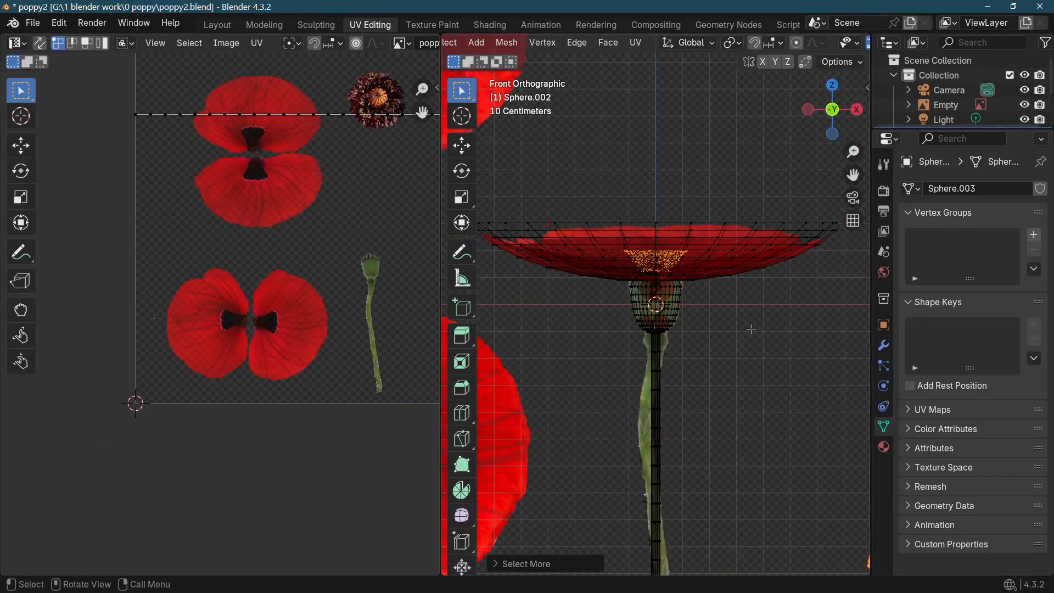
pyautogui.press('KP_7')
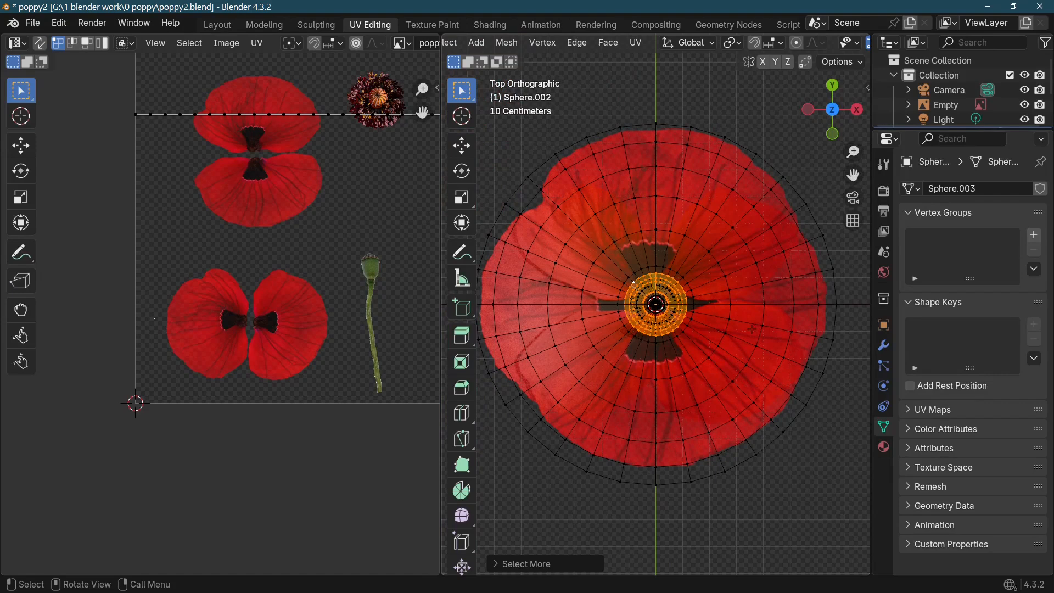
pyautogui.press('u')
pyautogui.click(752, 329)
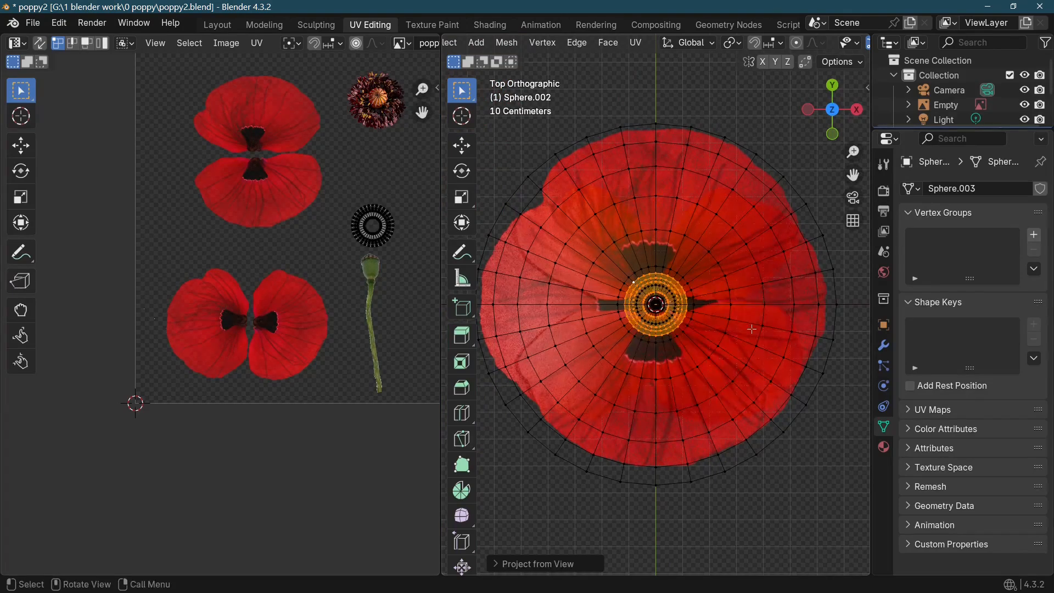
# Step: Select all of the collar's UVs and move them by about 0.008, 0.363 onto the texture's stamen image
pyautogui.scroll(-4, 348, 222)
pyautogui.scroll(4, 348, 326)
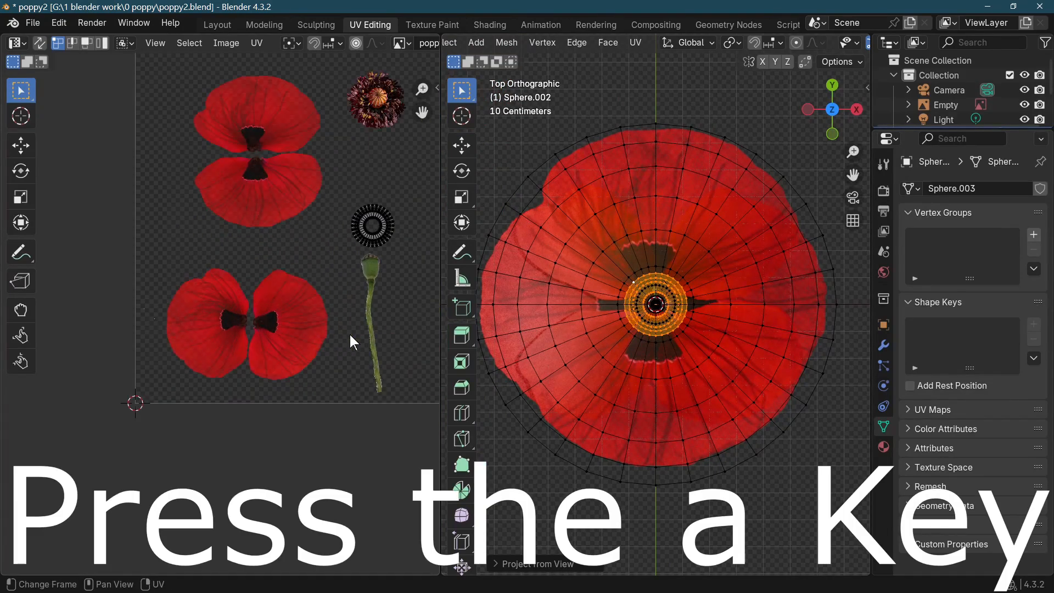
pyautogui.press('a')
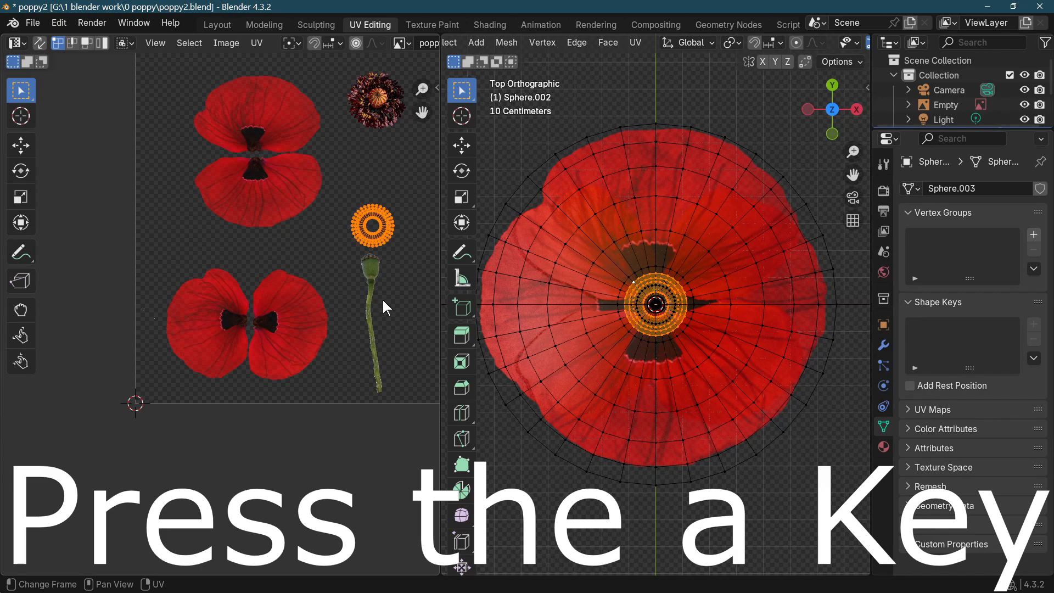
pyautogui.press('g')
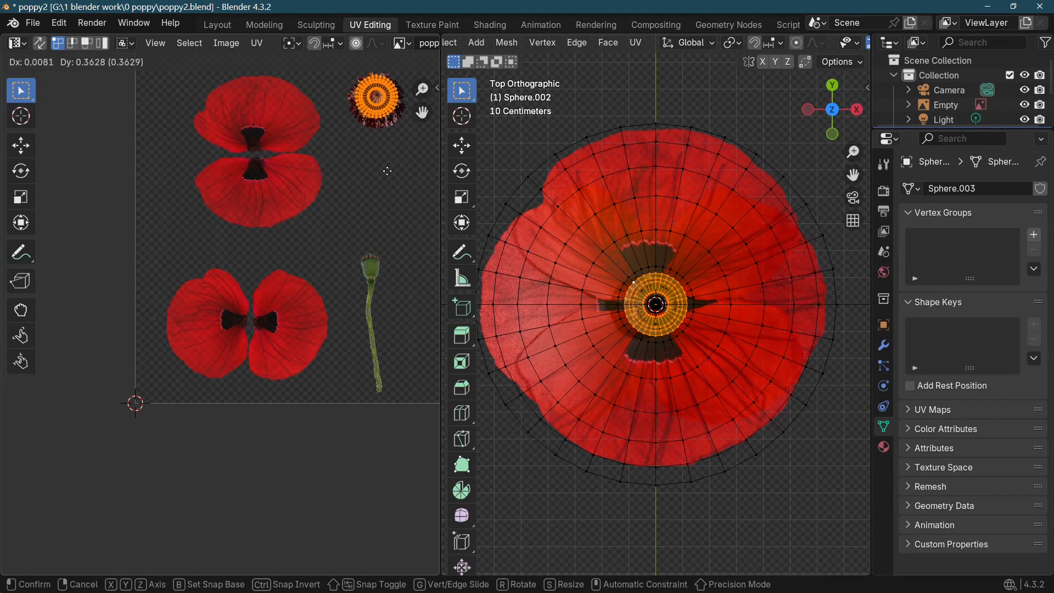
pyautogui.click(394, 174)
# Step: Scale the collar's UVs up uniformly by about 1.3 to surround the stamens, and inspect the textured centre in Object Mode
pyautogui.press('s')
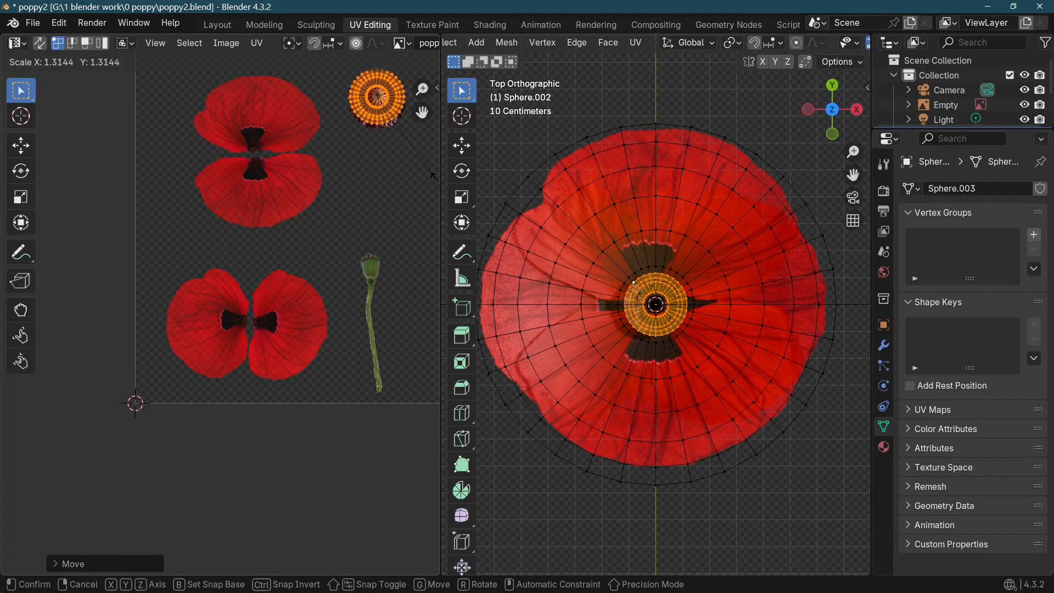
pyautogui.click(295, 148)
pyautogui.moveTo(296, 148); pyautogui.dragTo(237, 305, button='middle')
pyautogui.scroll(4, 367, 314)
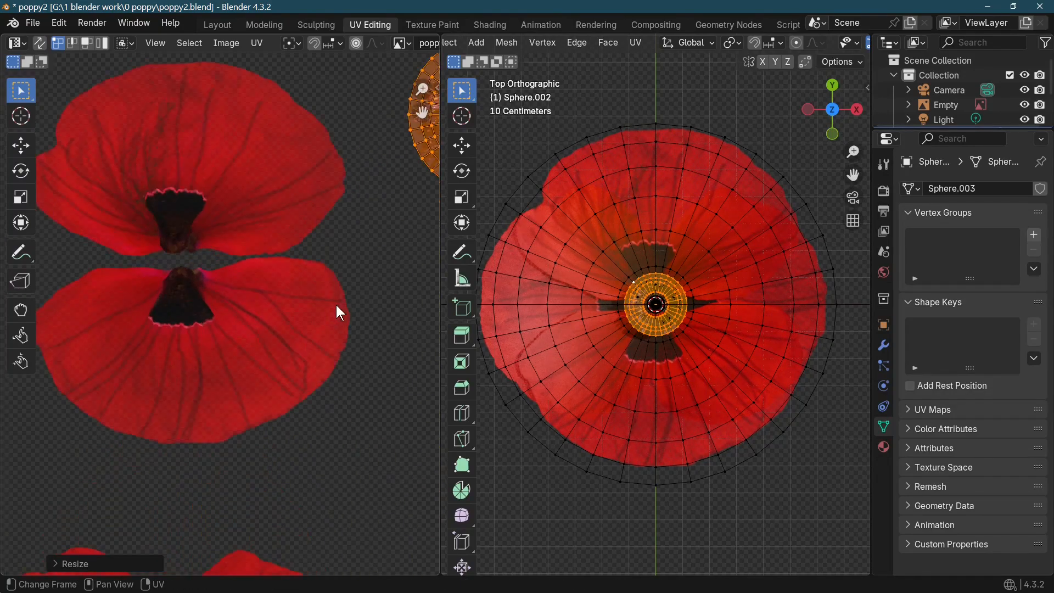
pyautogui.moveTo(404, 275); pyautogui.dragTo(194, 488, button='middle')
pyautogui.scroll(1, 279, 504)
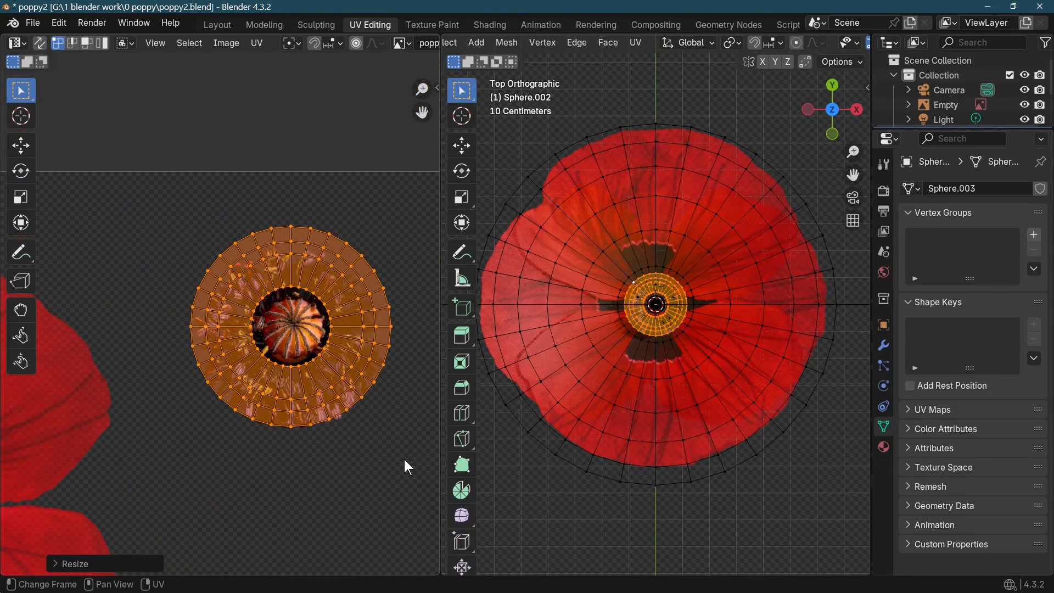
pyautogui.press('Tab')
pyautogui.moveTo(729, 423); pyautogui.dragTo(665, 401, button='middle')
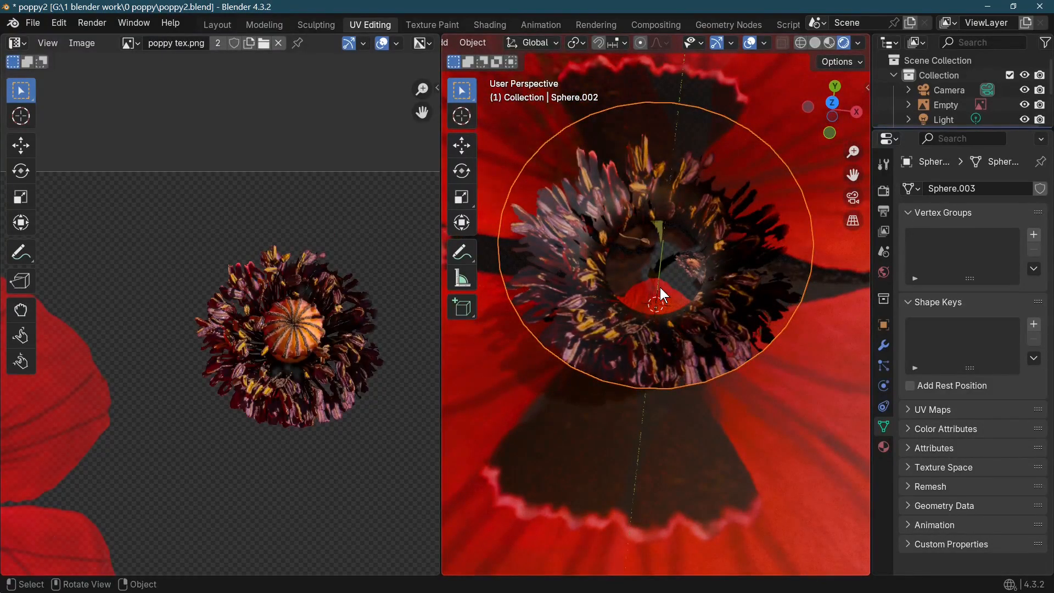
# Step: In Edit Mode, select the pod's central top vertex, grow the selection three times, and switch to face select mode
pyautogui.press('Tab')
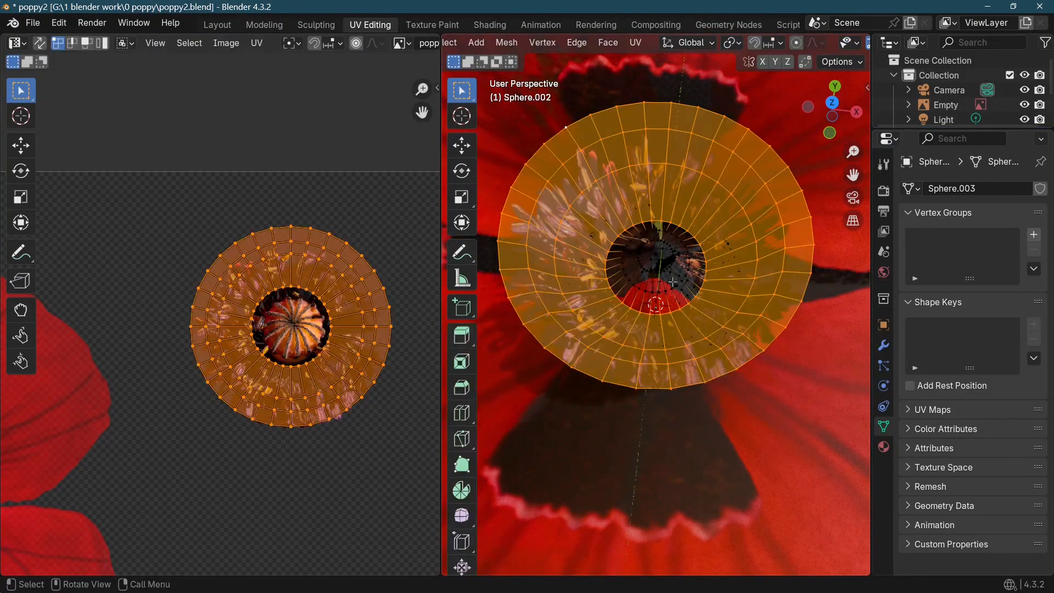
pyautogui.click(656, 256)
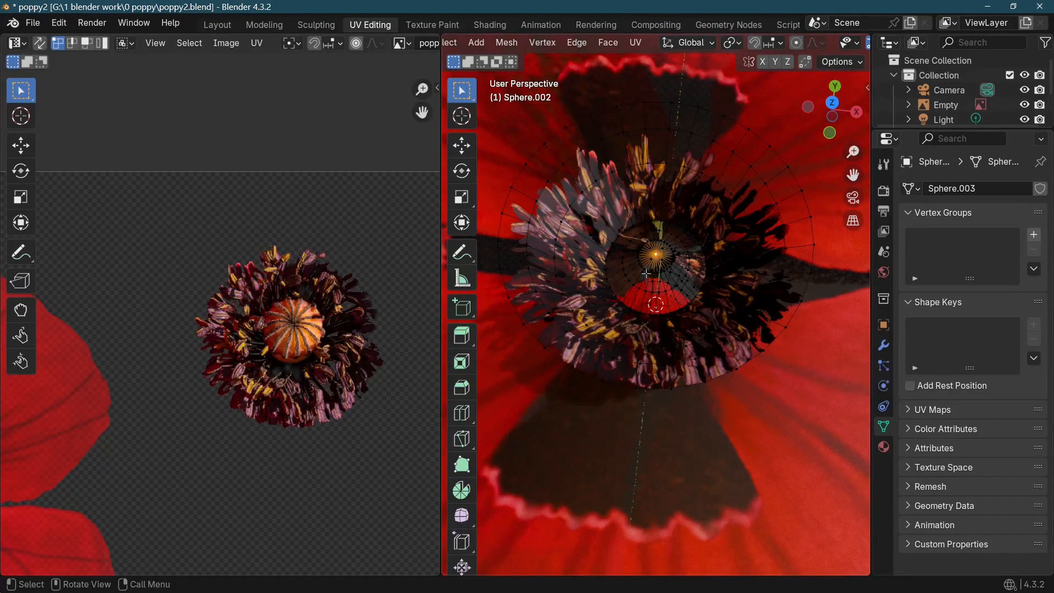
pyautogui.press('ctrl+KP_Add')
pyautogui.press('ctrl+KP_Add')
pyautogui.press('ctrl+KP_Add')
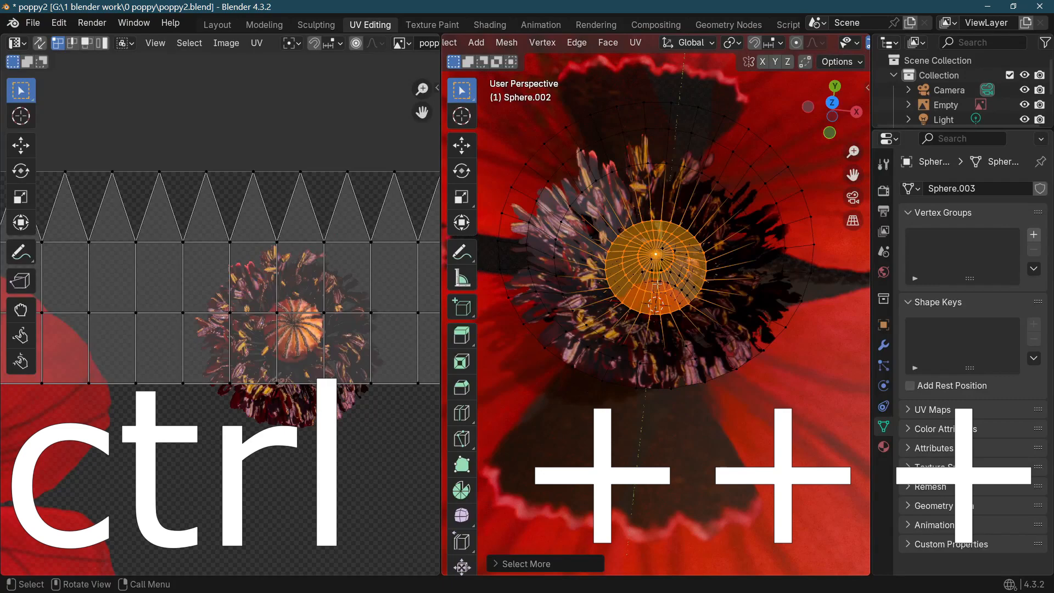
pyautogui.scroll(5, 692, 38)
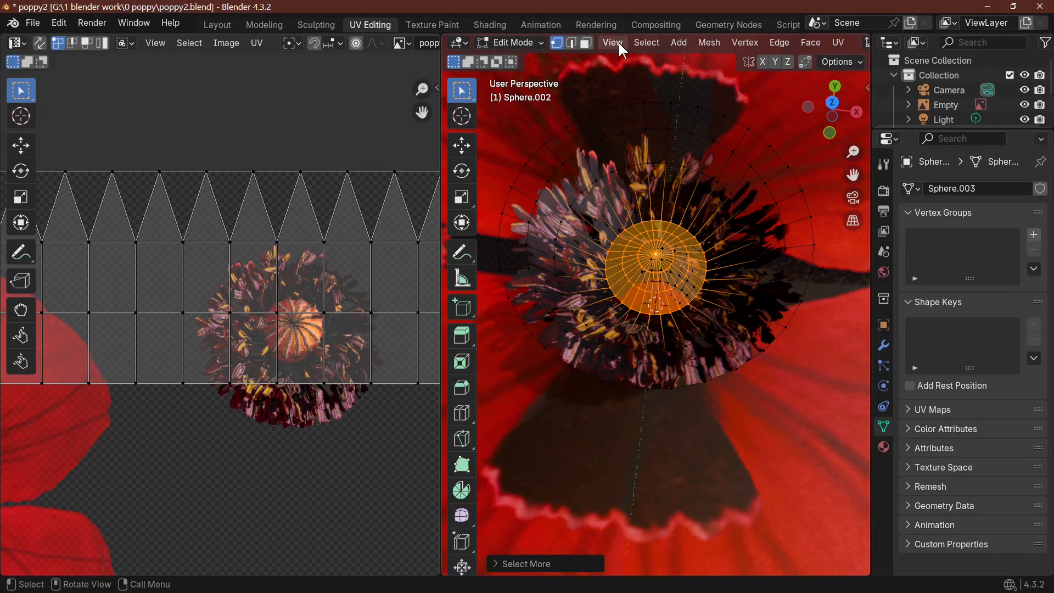
pyautogui.click(587, 43)
# Step: UV-map the selected central pod cap from the top view with Project from View
pyautogui.moveTo(725, 365); pyautogui.dragTo(711, 414, button='middle')
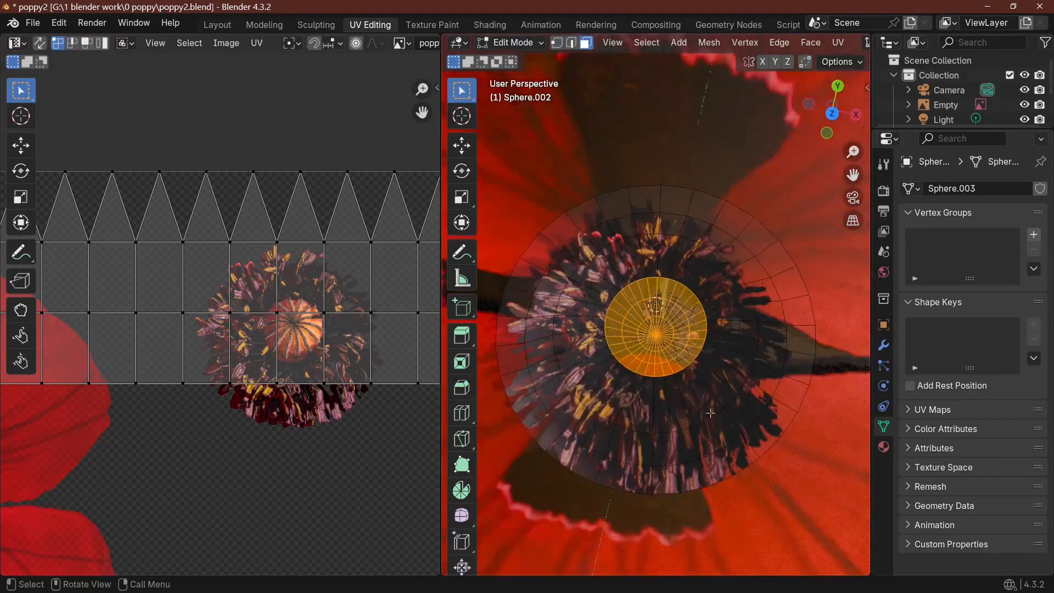
pyautogui.press('KP_7')
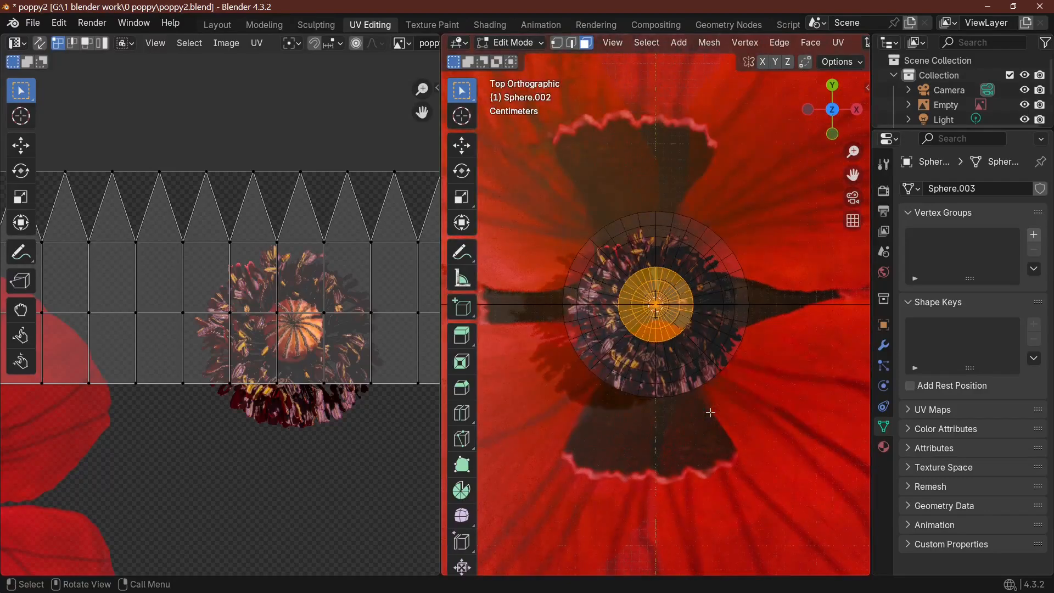
pyautogui.press('u')
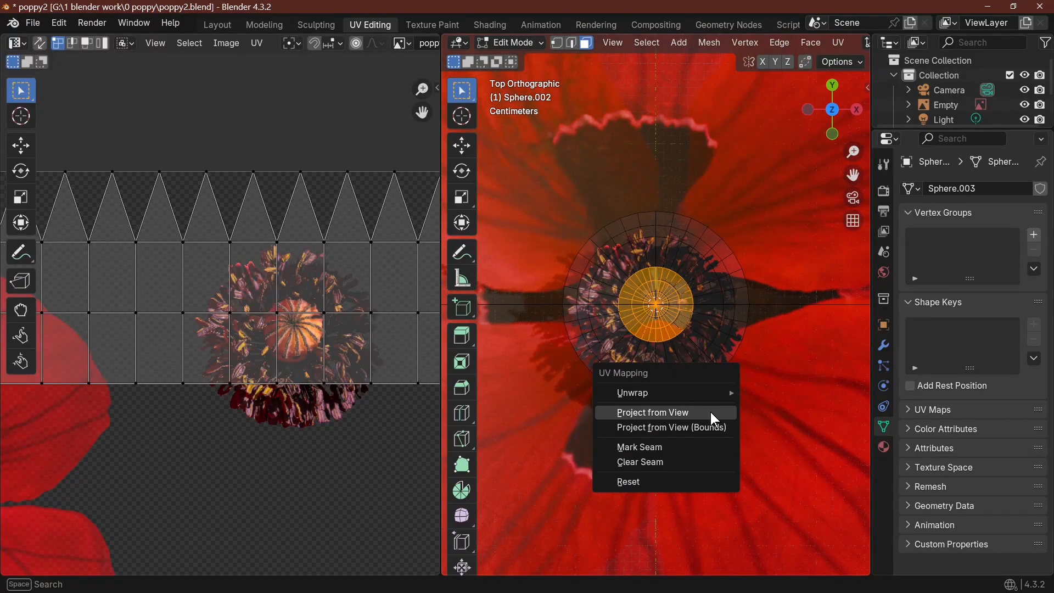
pyautogui.click(710, 412)
# Step: Move the pod cap's UVs by about 0.01, 0.36 onto the orange centre of the stamen image
pyautogui.scroll(-5, 265, 472)
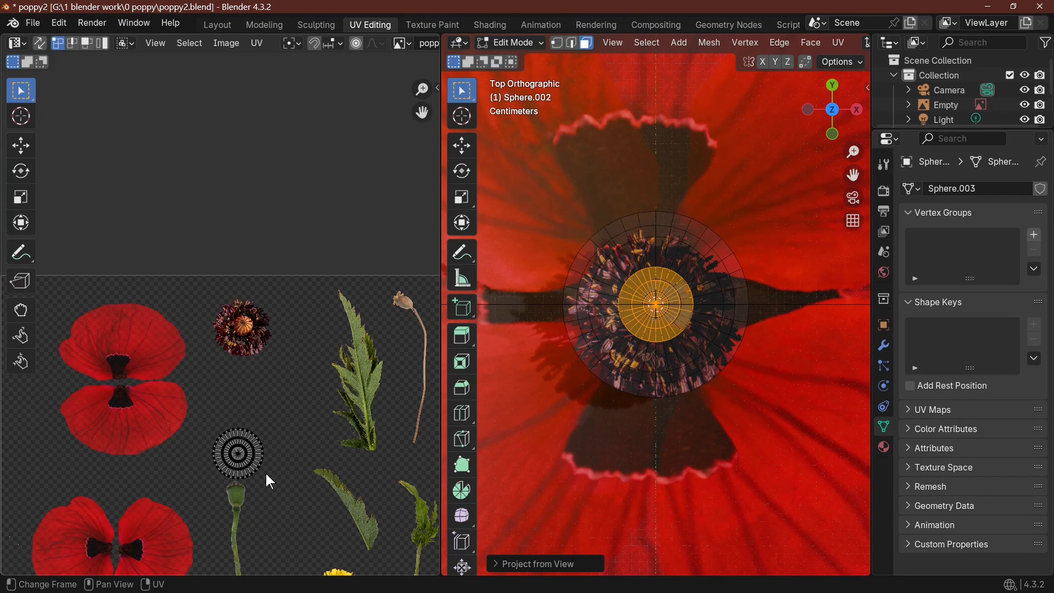
pyautogui.scroll(4, 266, 472)
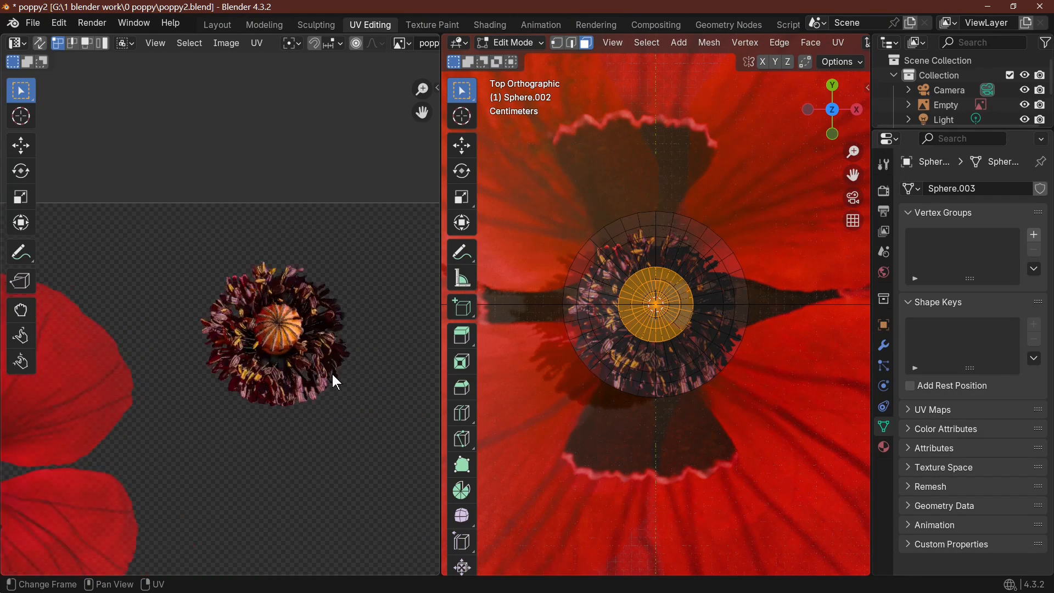
pyautogui.press('g')
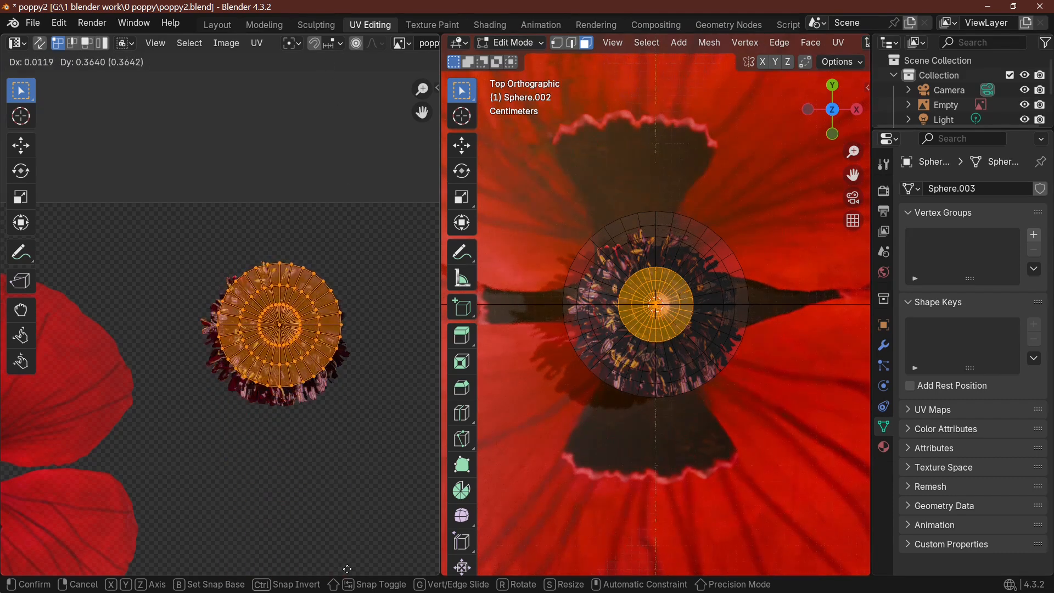
pyautogui.click(347, 585)
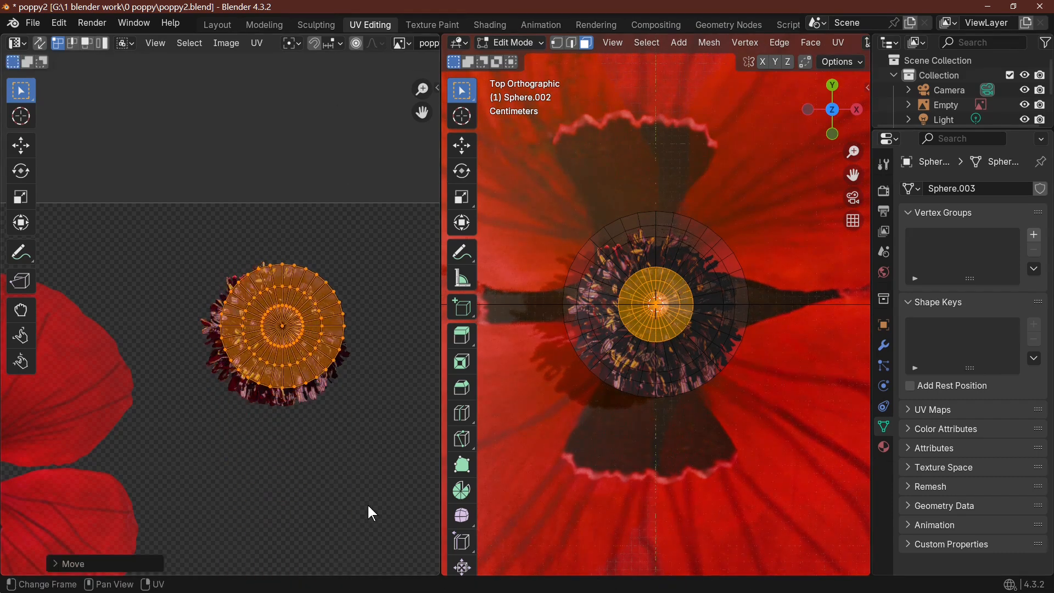
# Step: Scale the pod cap's UVs down uniformly to about one third to fit the orange seed head in the texture
pyautogui.press('s')
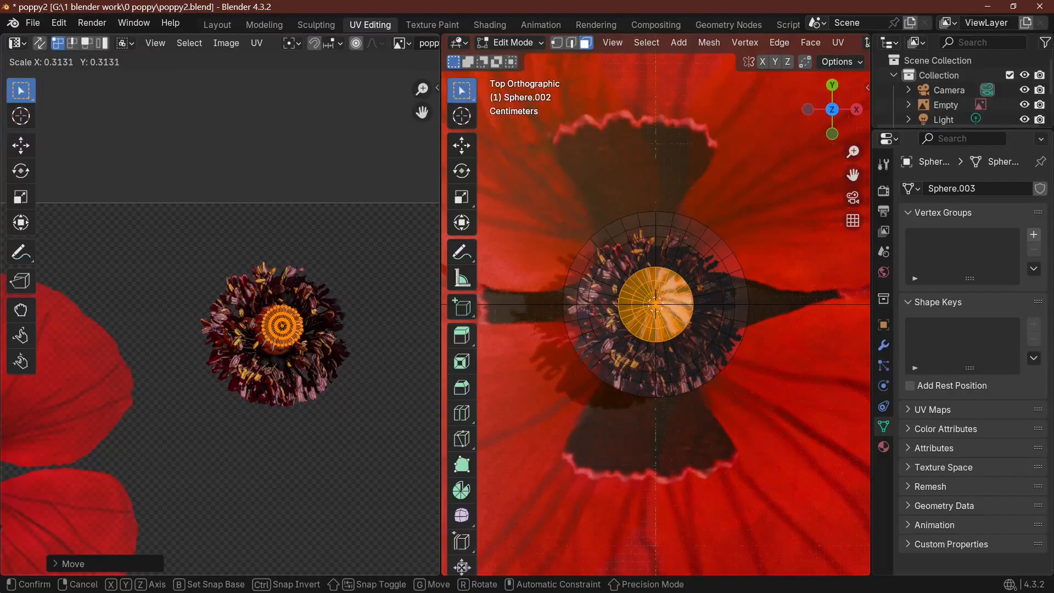
pyautogui.click(261, 388)
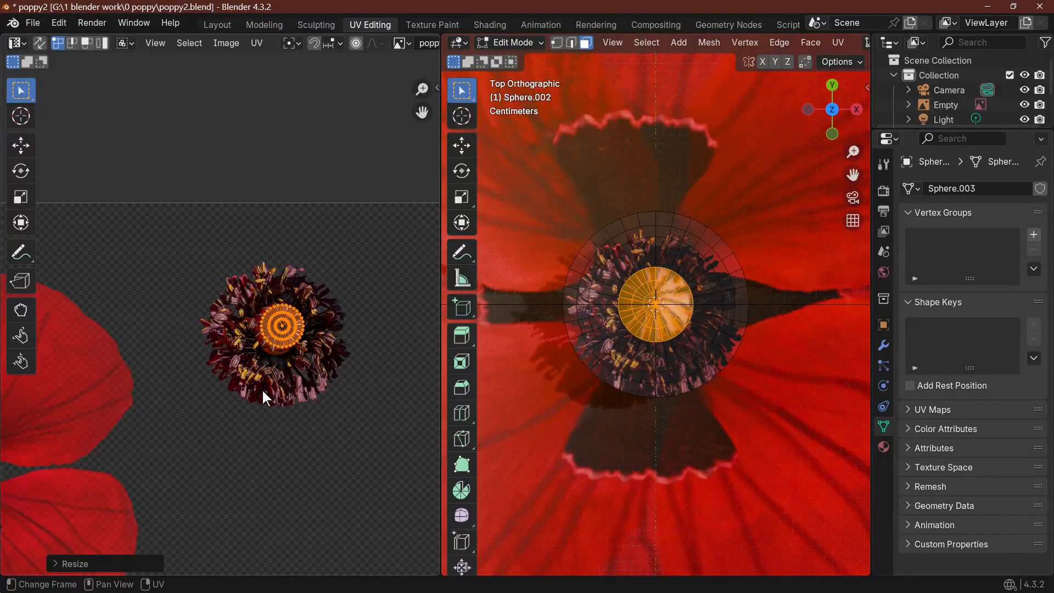
pyautogui.scroll(5, 318, 413)
pyautogui.scroll(4, 318, 415)
pyautogui.keyDown('shift'); pyautogui.moveTo(318, 416); pyautogui.dragTo(2, 429, button='middle'); pyautogui.keyUp('shift')
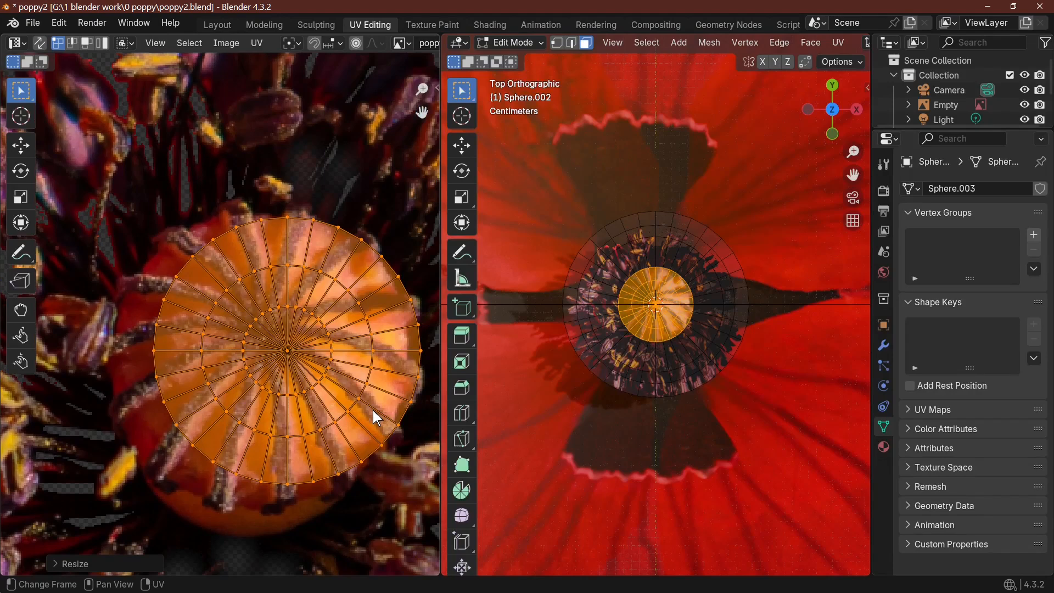
# Step: Move the pod cap's UVs by about -0.003, 0.002 and scale them down slightly to centre them on the orange seed head
pyautogui.press('g')
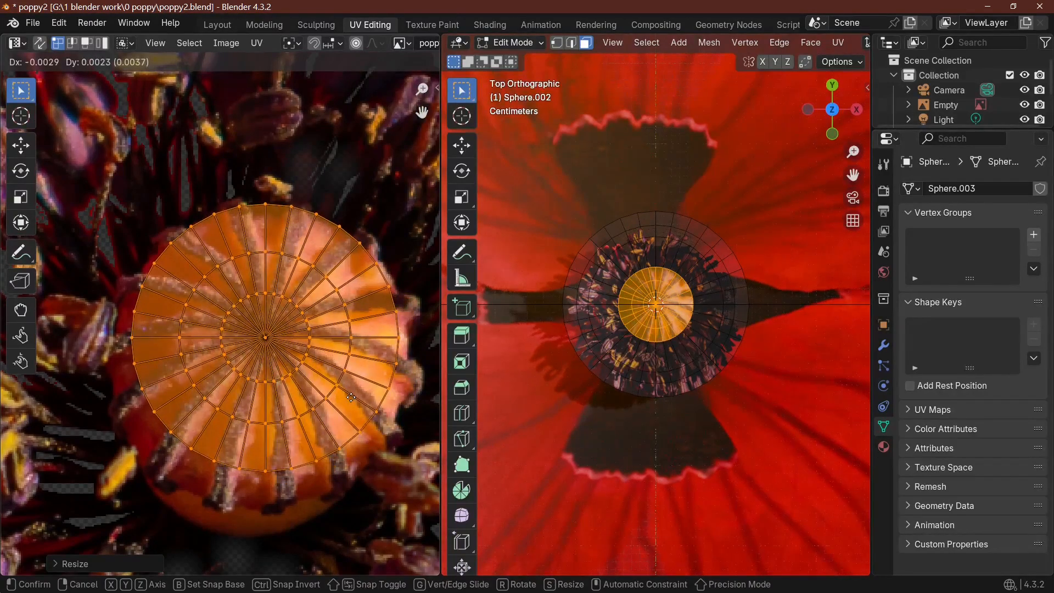
pyautogui.click(349, 395)
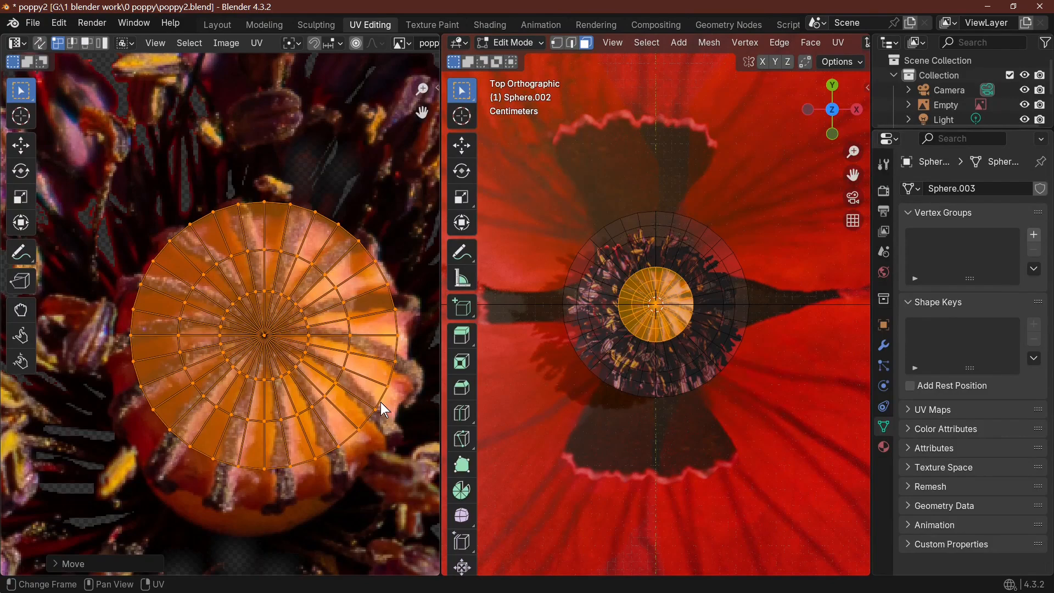
pyautogui.press('s')
pyautogui.click(434, 411)
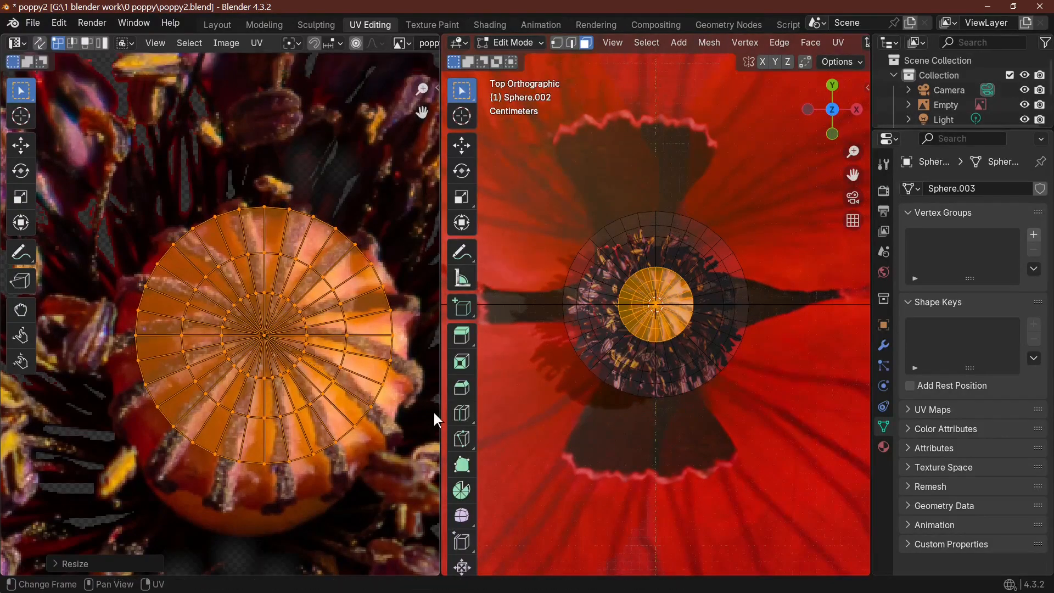
pyautogui.press('Tab')
# Step: Try to select the seed pod's body by growing a horizontal face loop around it five times
pyautogui.moveTo(624, 454); pyautogui.dragTo(688, 331, button='middle')
pyautogui.moveTo(679, 380)
pyautogui.mouseDown(button='middle')
pyautogui.moveTo(647, 483)
pyautogui.moveTo(664, 423)
pyautogui.moveTo(661, 387)
pyautogui.mouseUp(button='middle')
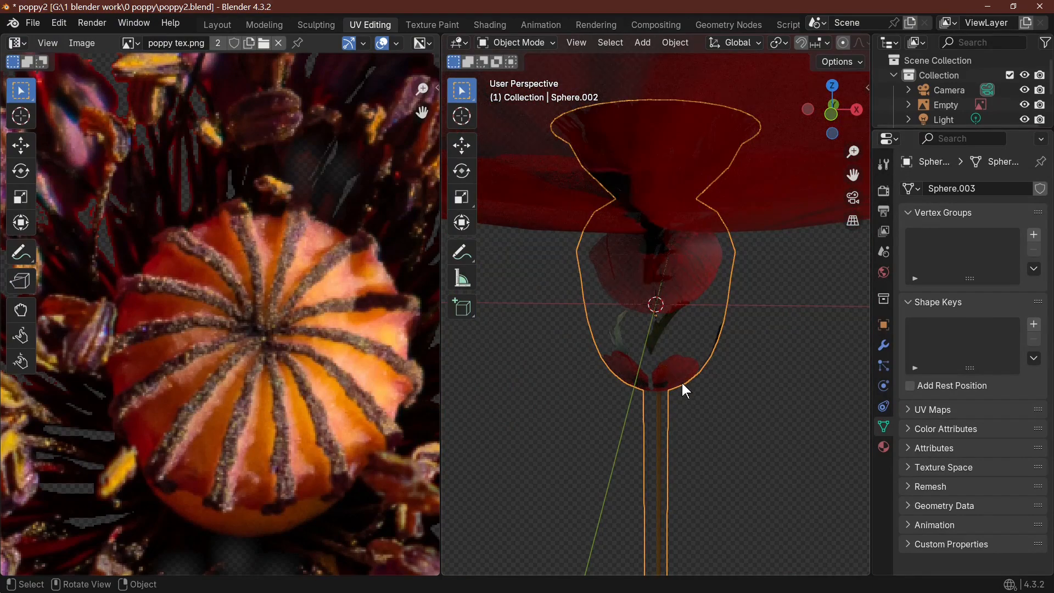
pyautogui.press('Tab')
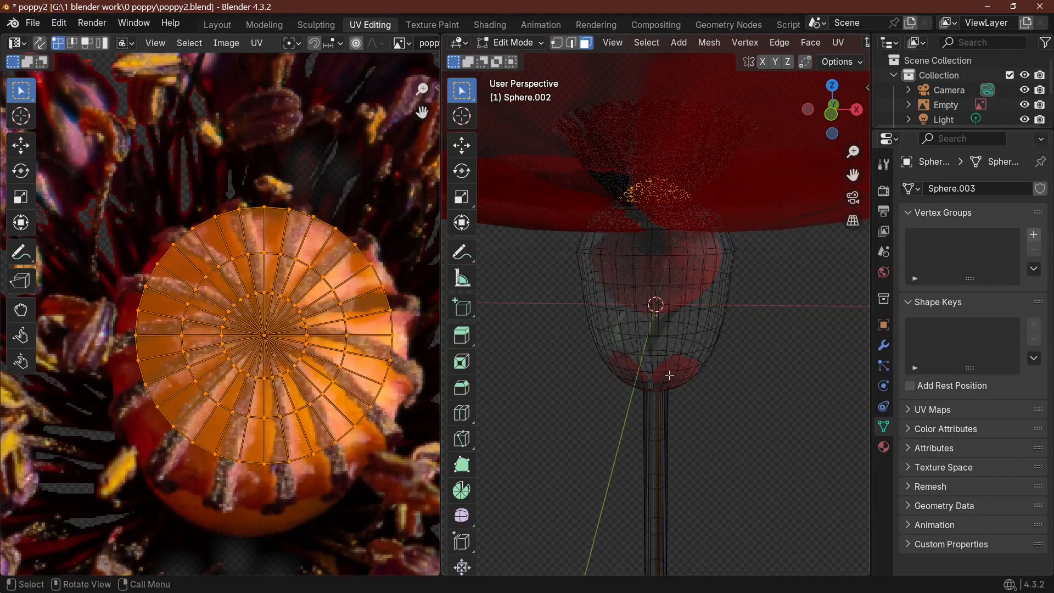
pyautogui.keyDown('alt'); pyautogui.click(681, 306); pyautogui.keyUp('alt')
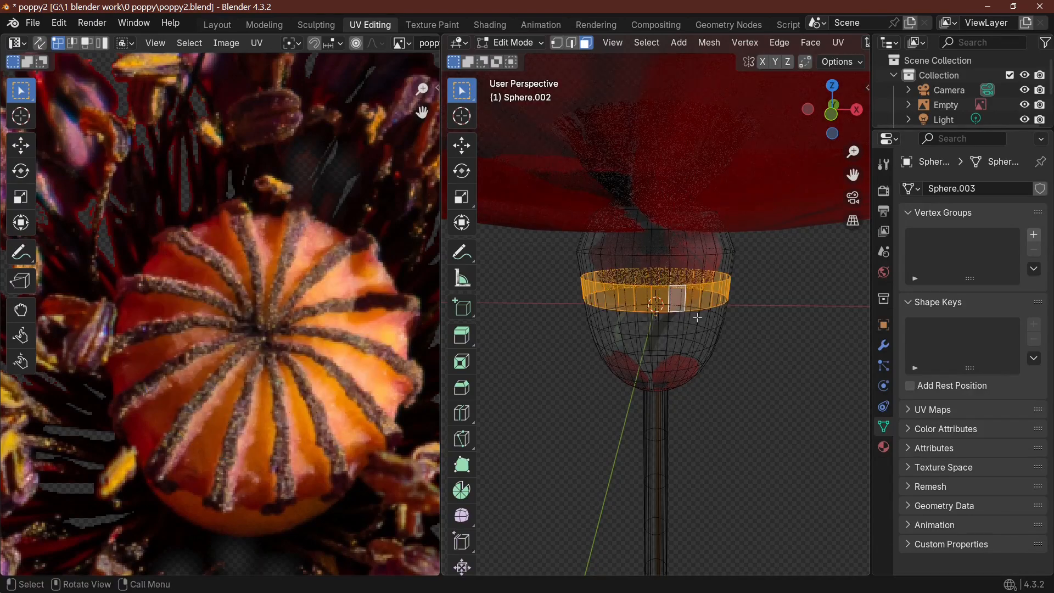
pyautogui.press('ctrl+KP_Add')
pyautogui.press('ctrl+KP_Add')
pyautogui.press('ctrl+KP_Add')
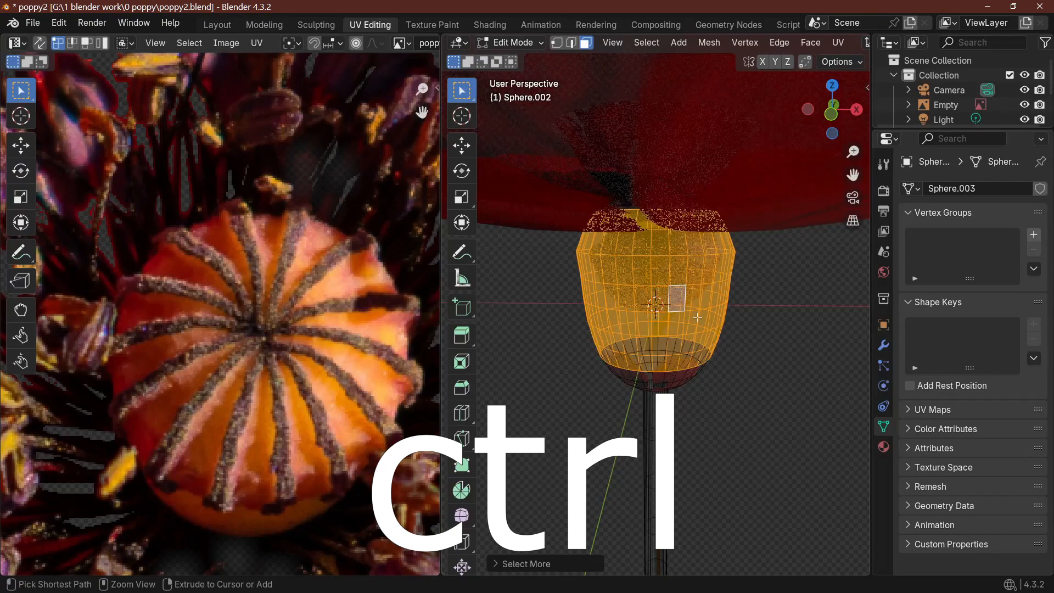
pyautogui.press('ctrl+KP_Add')
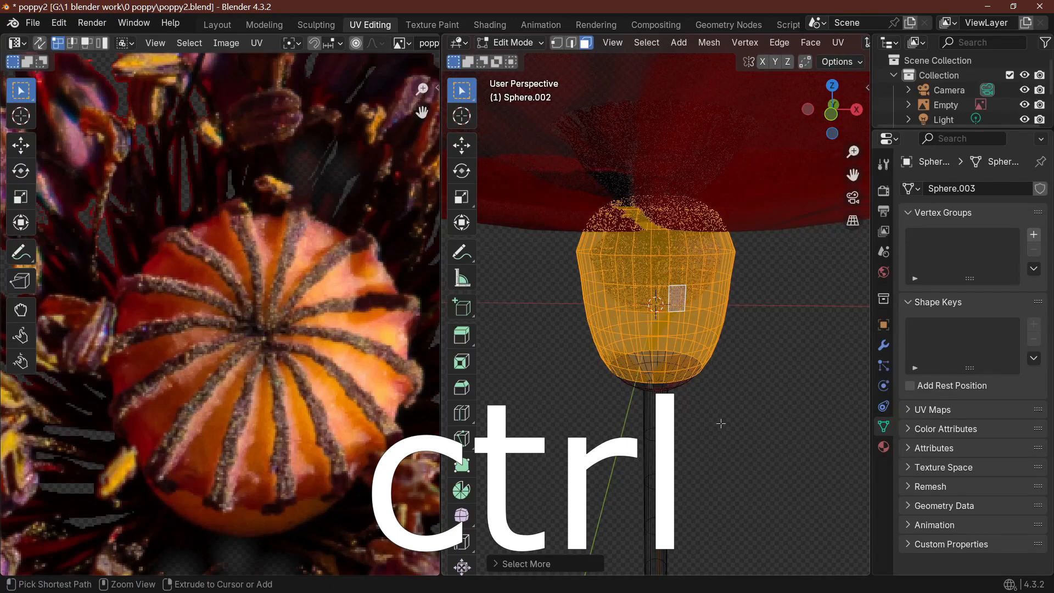
pyautogui.press('ctrl+KP_Add')
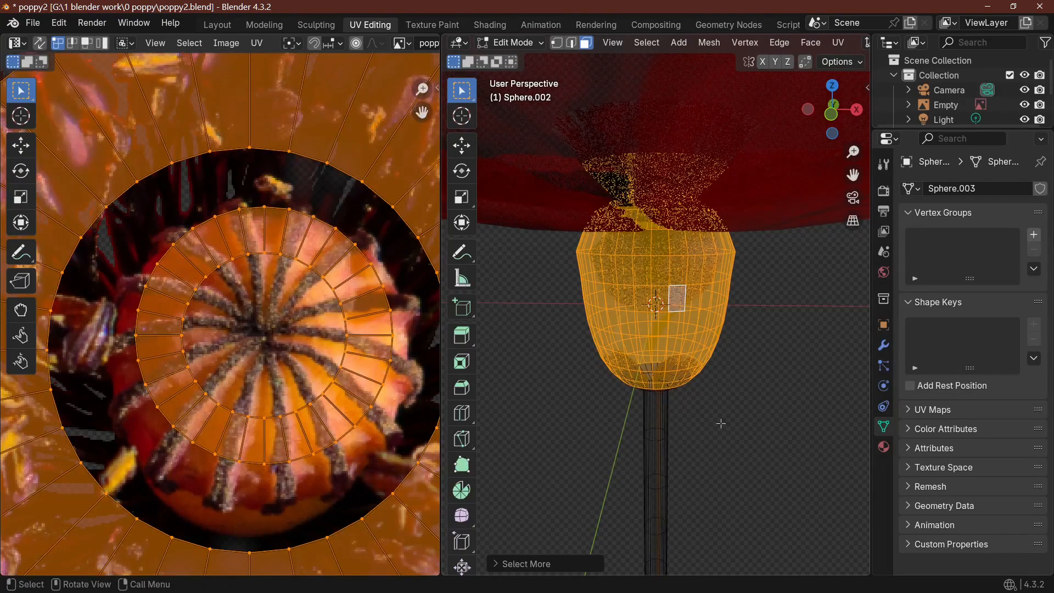
pyautogui.moveTo(719, 384); pyautogui.dragTo(728, 324, button='middle')
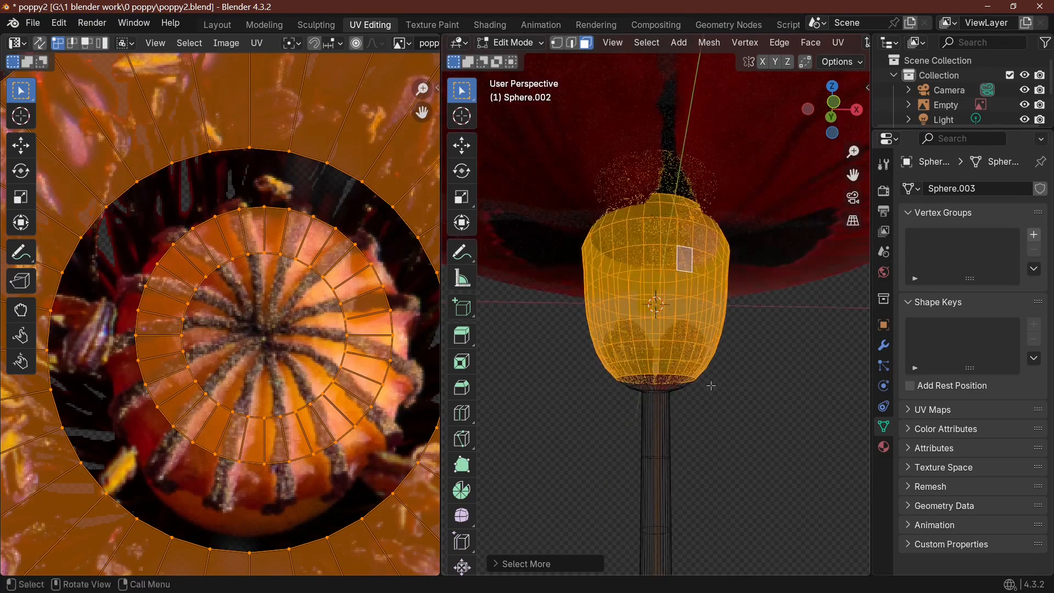
pyautogui.scroll(3, 709, 378)
pyautogui.click(681, 310)
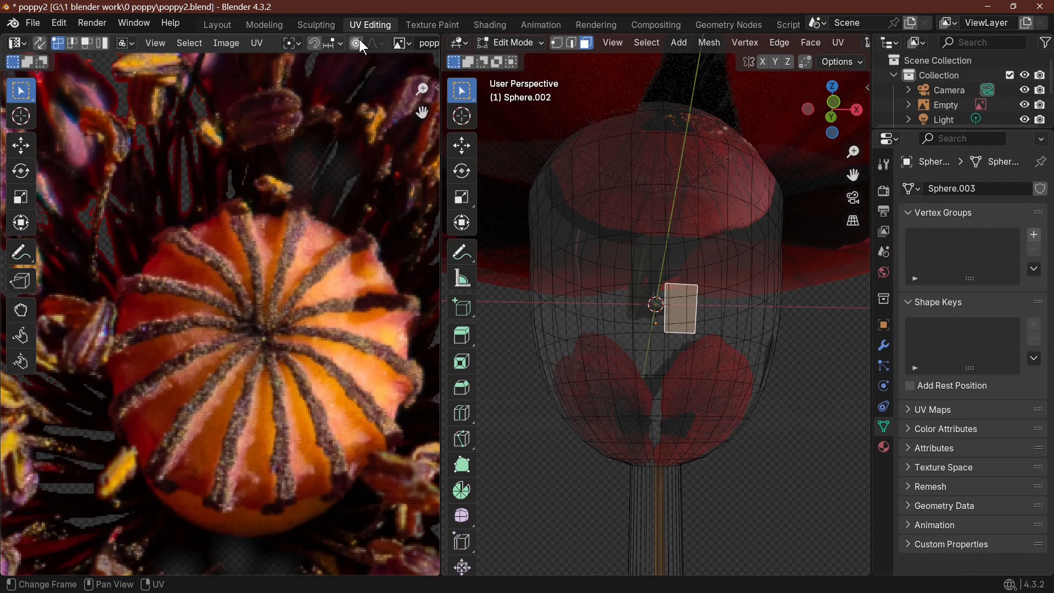
# Step: In edge select mode, select the horizontal edge loop around the pod's middle and grow the selection until it covers the pod's body
pyautogui.click(572, 42)
pyautogui.hotkey('alt', 'z')
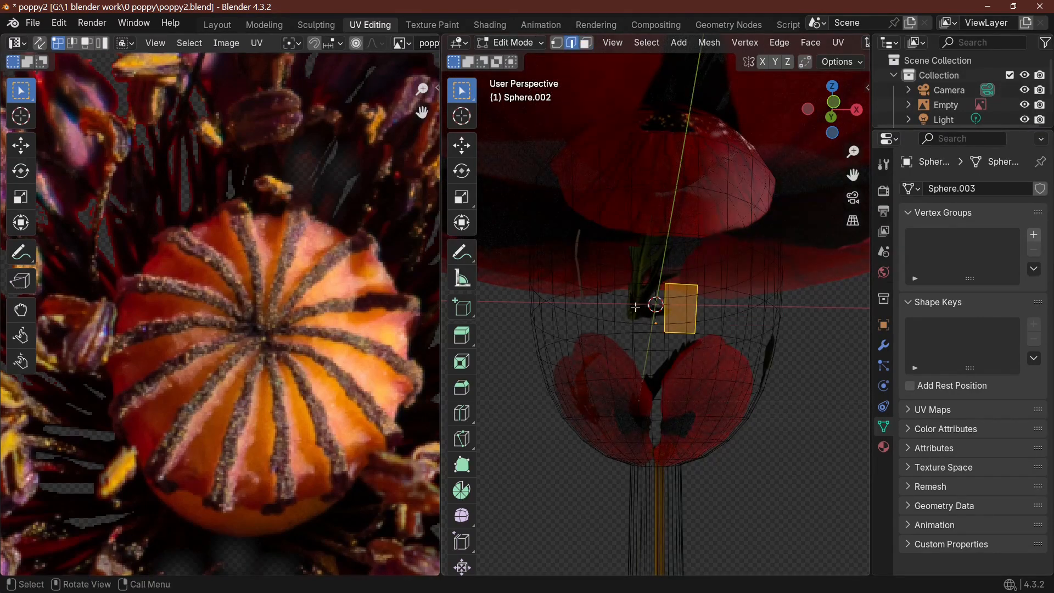
pyautogui.keyDown('alt'); pyautogui.click(634, 307); pyautogui.keyUp('alt')
pyautogui.keyDown('alt'); pyautogui.click(705, 305); pyautogui.keyUp('alt')
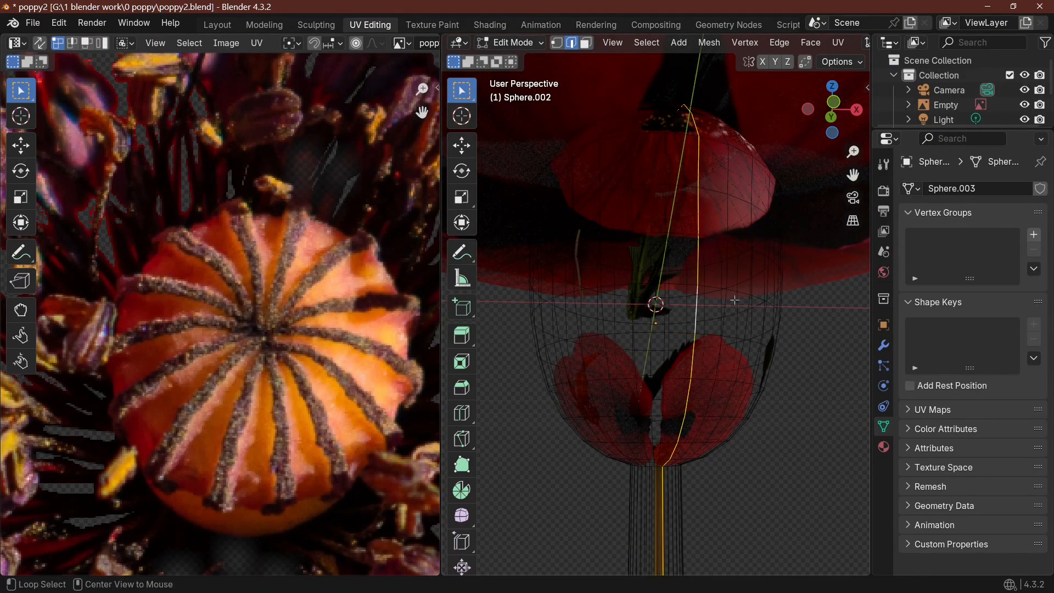
pyautogui.keyDown('alt'); pyautogui.click(739, 294); pyautogui.keyUp('alt')
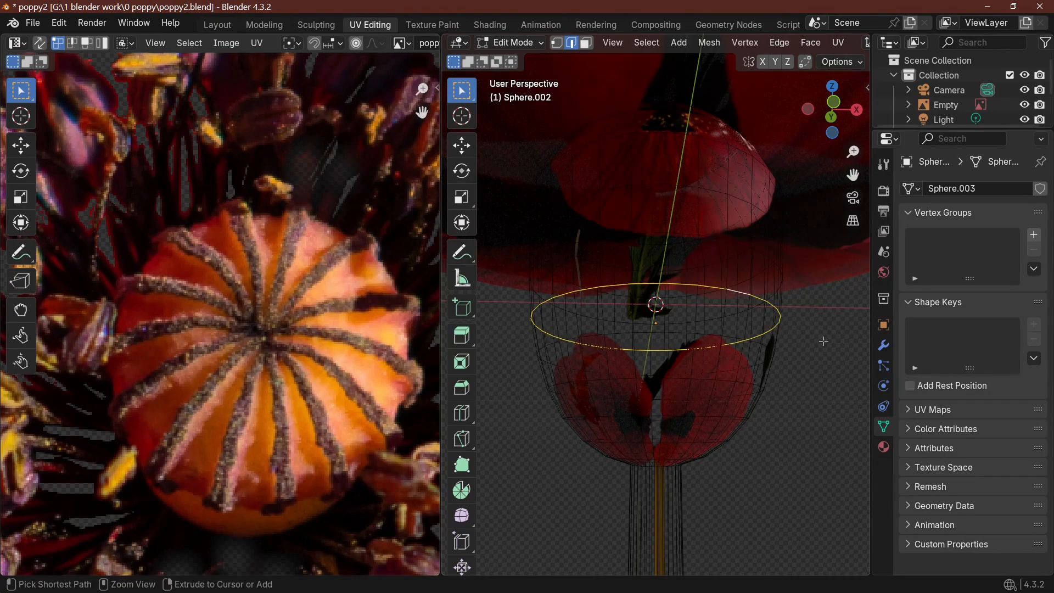
pyautogui.press('ctrl+KP_Add')
pyautogui.press('ctrl+KP_Add')
pyautogui.press('ctrl+KP_Add')
pyautogui.press('ctrl+KP_Add')
pyautogui.press('ctrl+KP_Add')
pyautogui.press('ctrl+KP_Add')
pyautogui.press('ctrl+KP_Add')
pyautogui.press('ctrl+KP_Add')
pyautogui.press('ctrl+KP_Add')
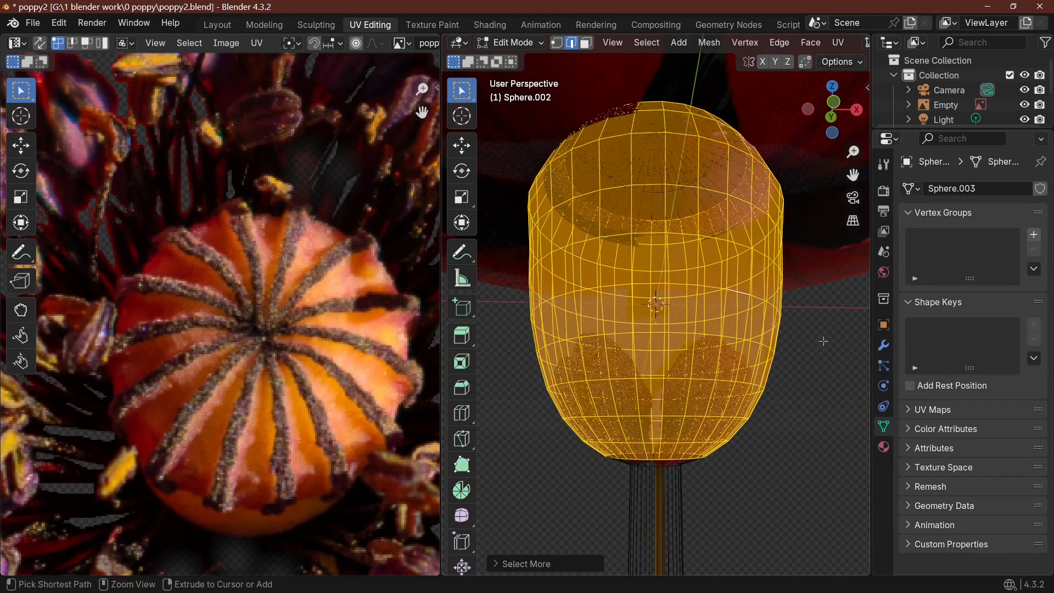
# Step: UV-map the selected pod body from the front view with Project from View
pyautogui.scroll(-3, 769, 365)
pyautogui.moveTo(741, 378); pyautogui.dragTo(689, 470, button='middle')
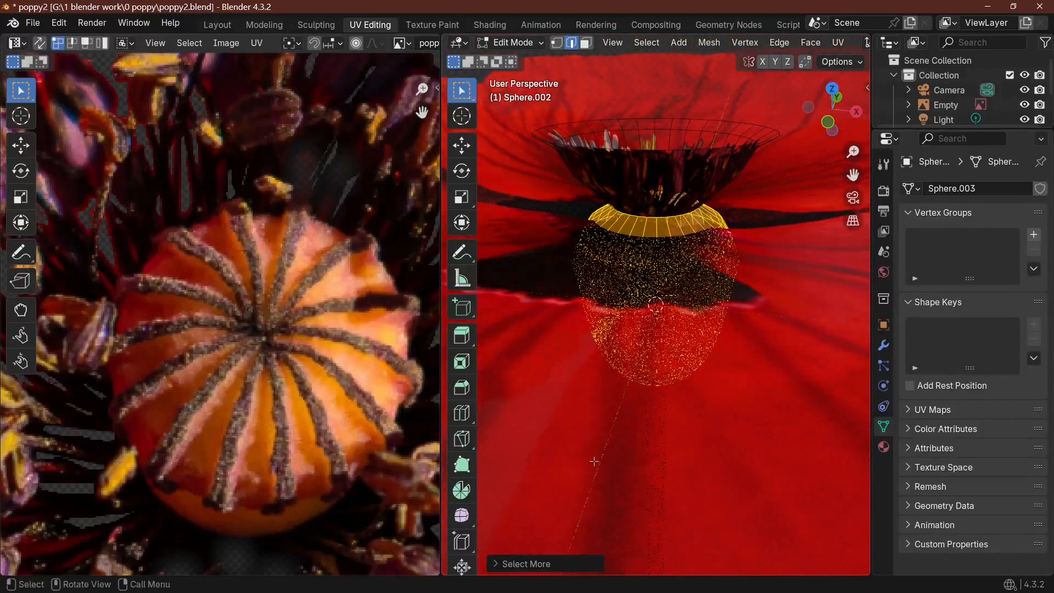
pyautogui.press('KP_1')
pyautogui.scroll(-5, 617, 492)
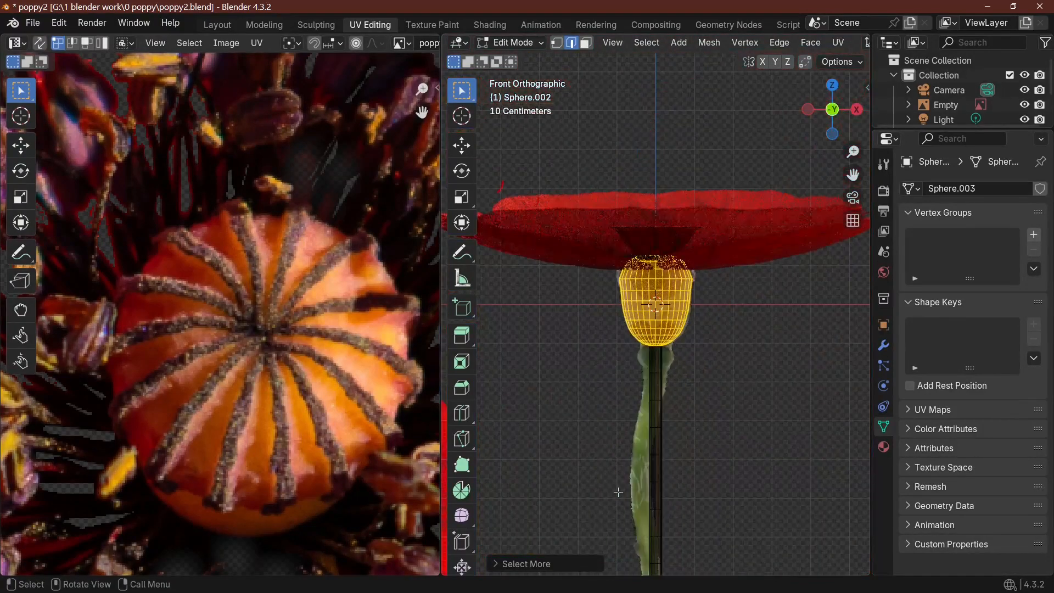
pyautogui.scroll(4, 704, 439)
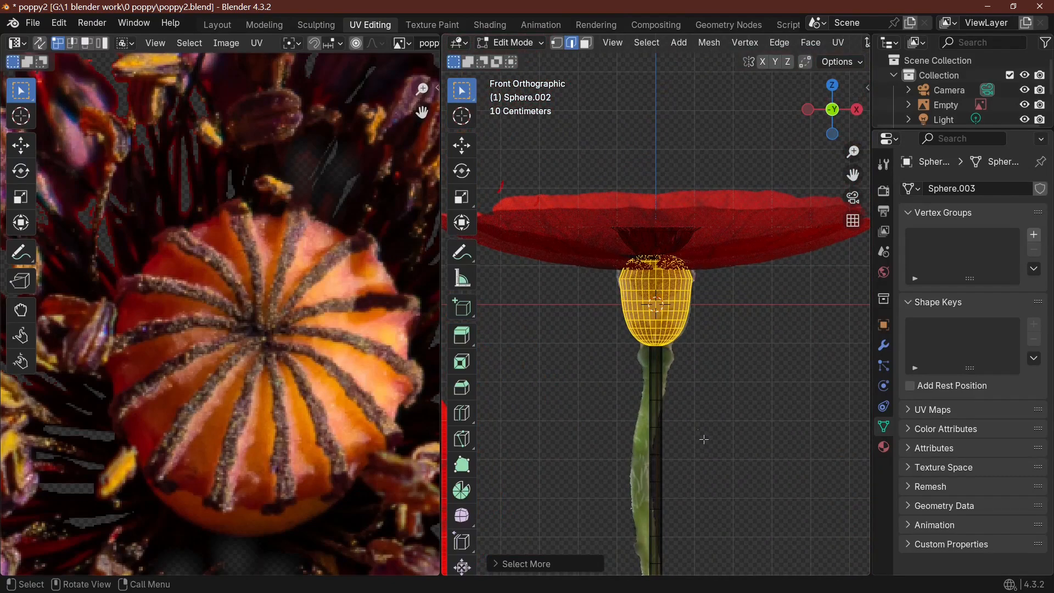
pyautogui.press('u')
pyautogui.click(701, 436)
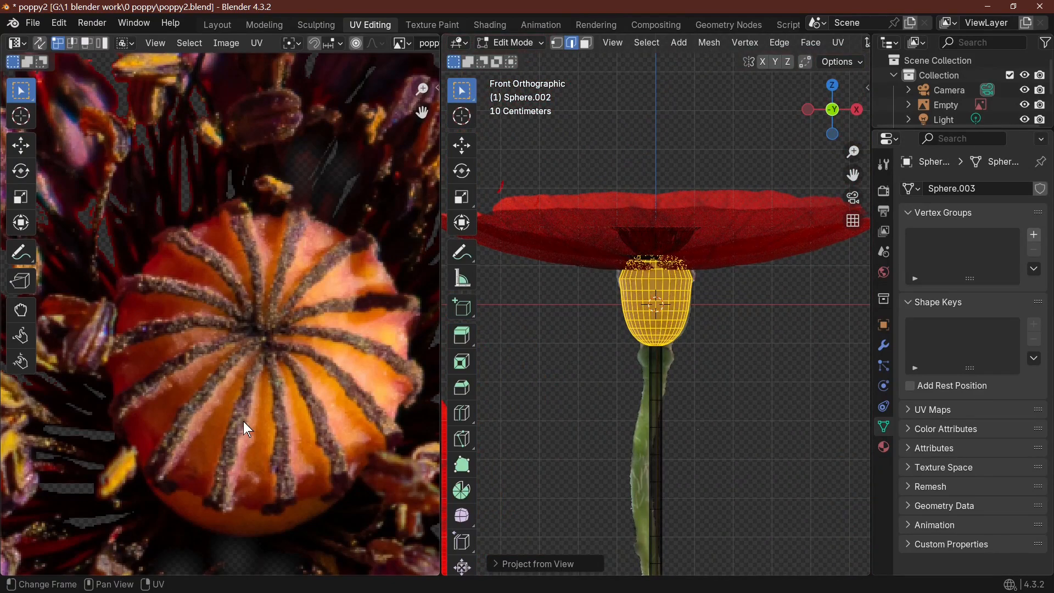
# Step: Scale down all the pod body's UVs, place them on the green seed pod image, and resize them to its width
pyautogui.scroll(-7, 243, 419)
pyautogui.scroll(-6, 243, 419)
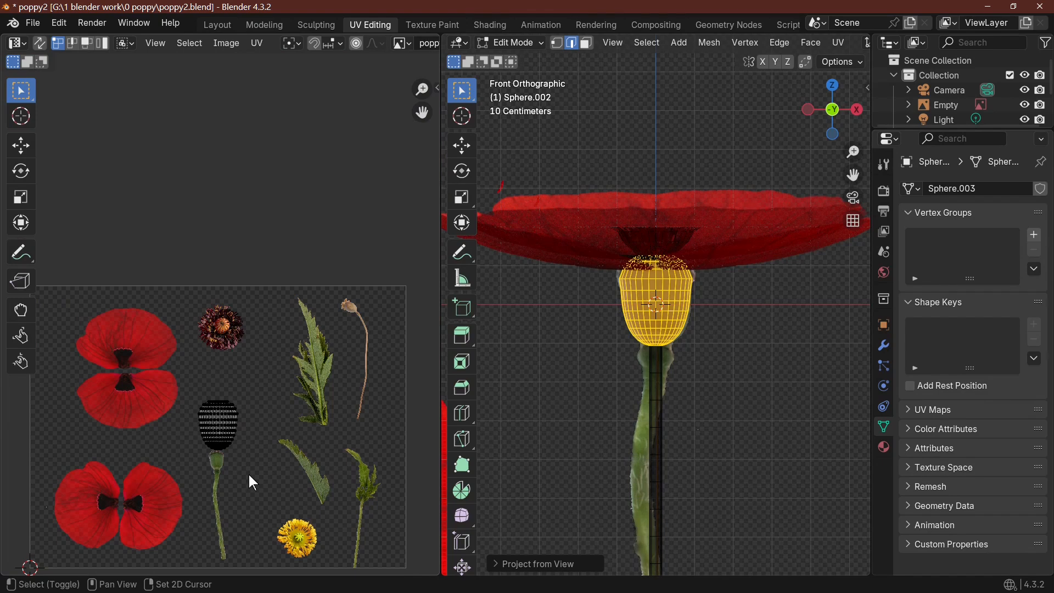
pyautogui.moveTo(252, 482); pyautogui.dragTo(294, 262, button='middle')
pyautogui.scroll(5, 261, 463)
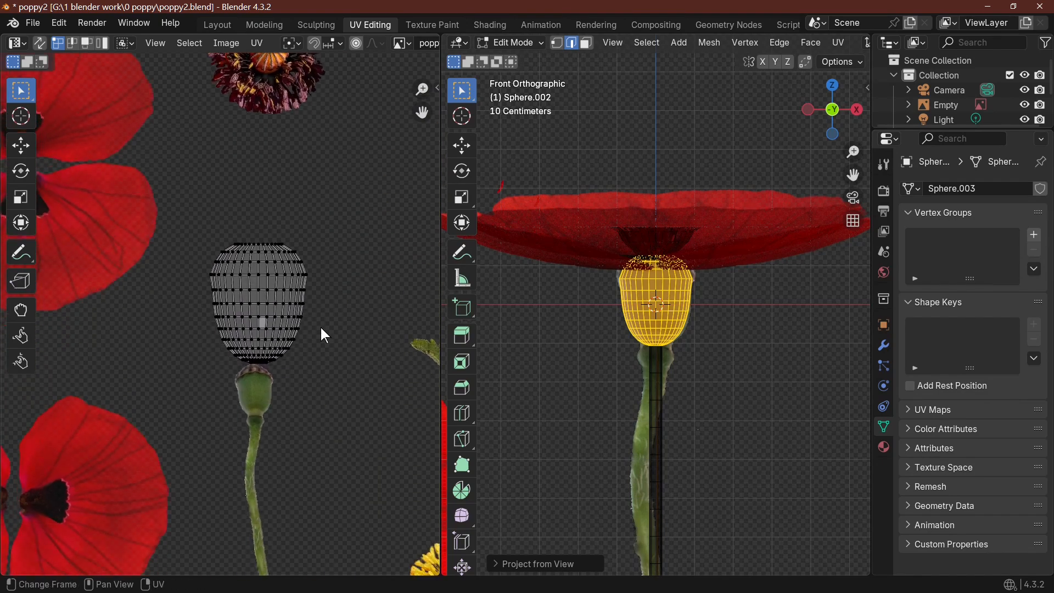
pyautogui.press('a')
pyautogui.press('s')
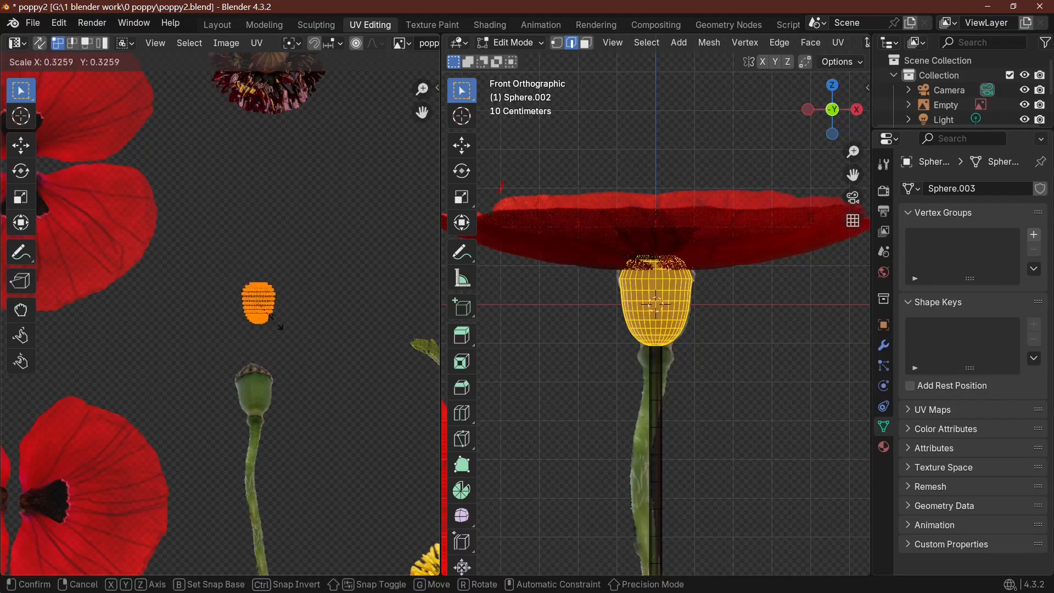
pyautogui.click(273, 310)
pyautogui.press('g')
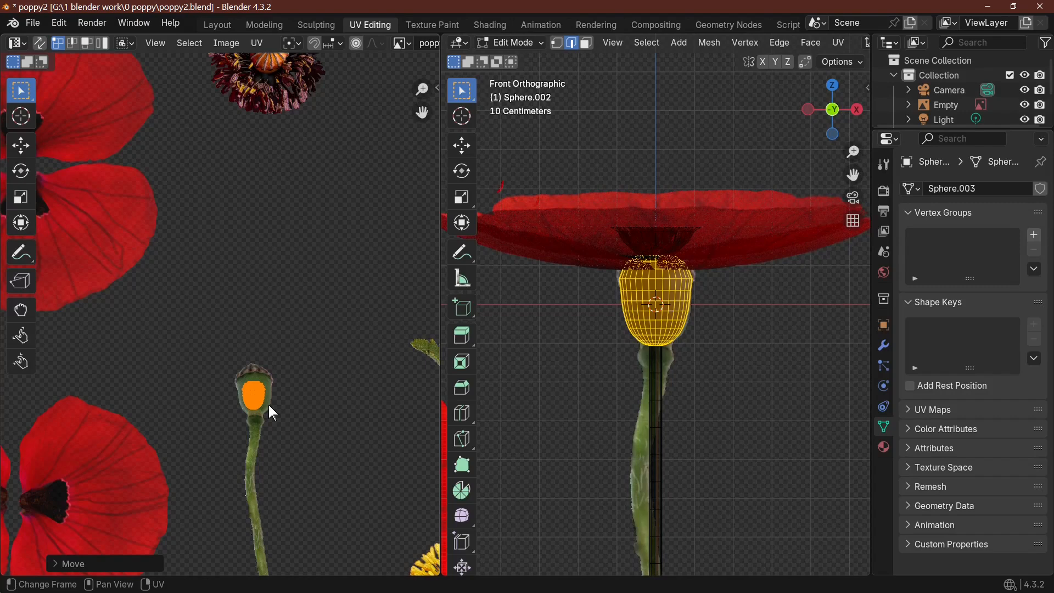
pyautogui.click(268, 404)
pyautogui.press('s')
pyautogui.click(287, 405)
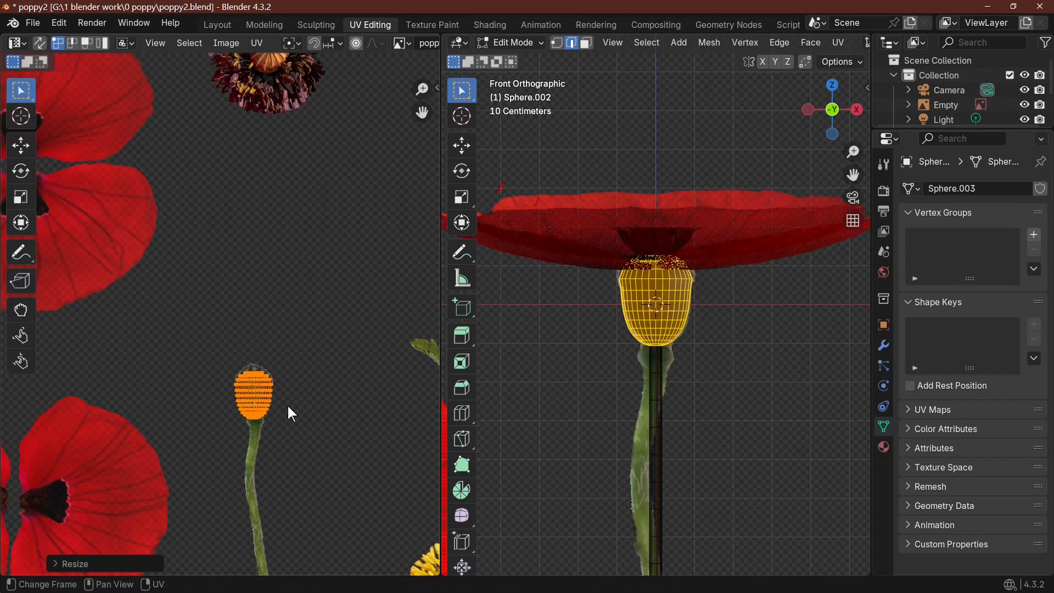
# Step: Scale the pod body's UVs by about 0.85, move them about 0.002, 0.001 inside the green pod image, and return to Object Mode
pyautogui.scroll(5, 278, 475)
pyautogui.keyDown('shift'); pyautogui.moveTo(280, 449); pyautogui.dragTo(274, 263, button='middle'); pyautogui.keyUp('shift')
pyautogui.scroll(2, 361, 426)
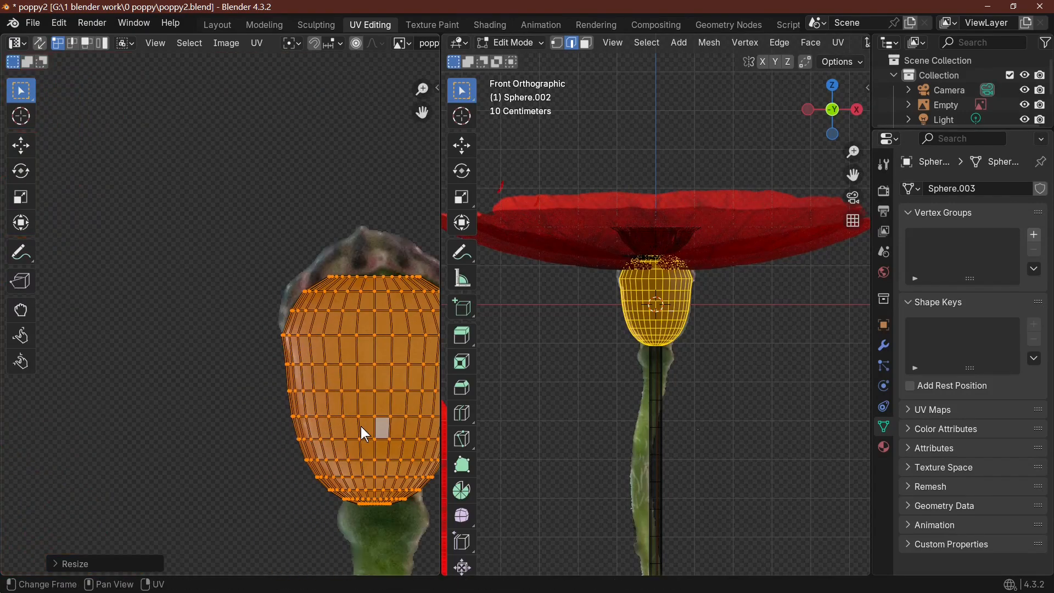
pyautogui.press('s')
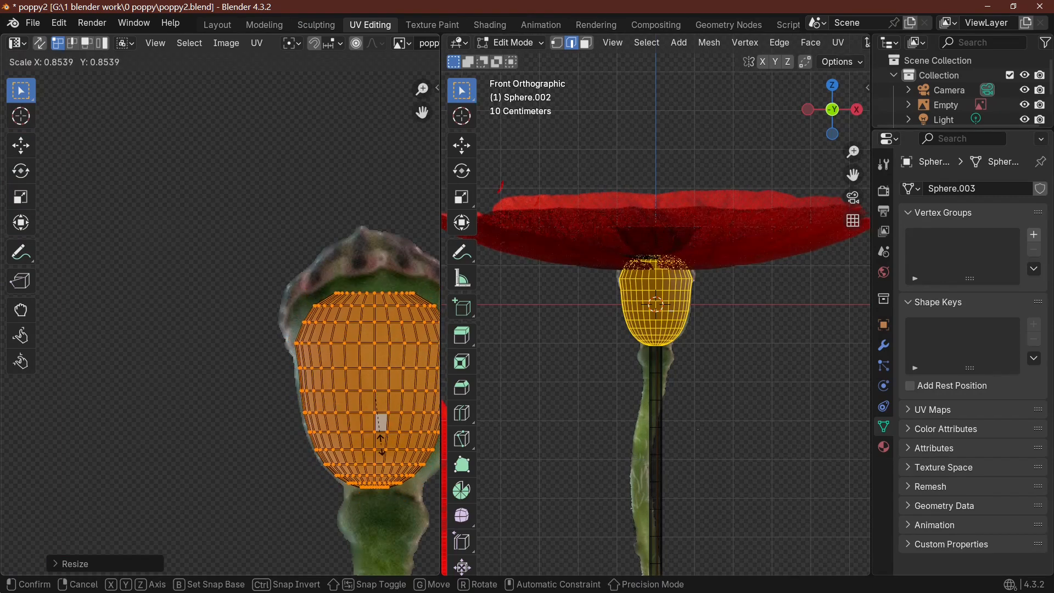
pyautogui.click(383, 449)
pyautogui.moveTo(369, 486); pyautogui.dragTo(296, 413, button='middle')
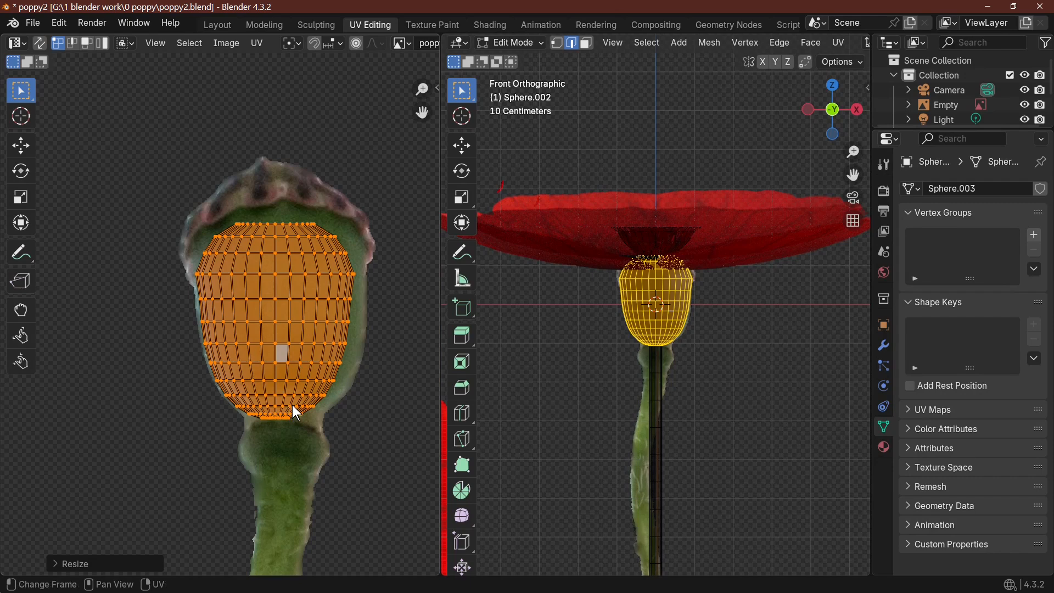
pyautogui.press('g')
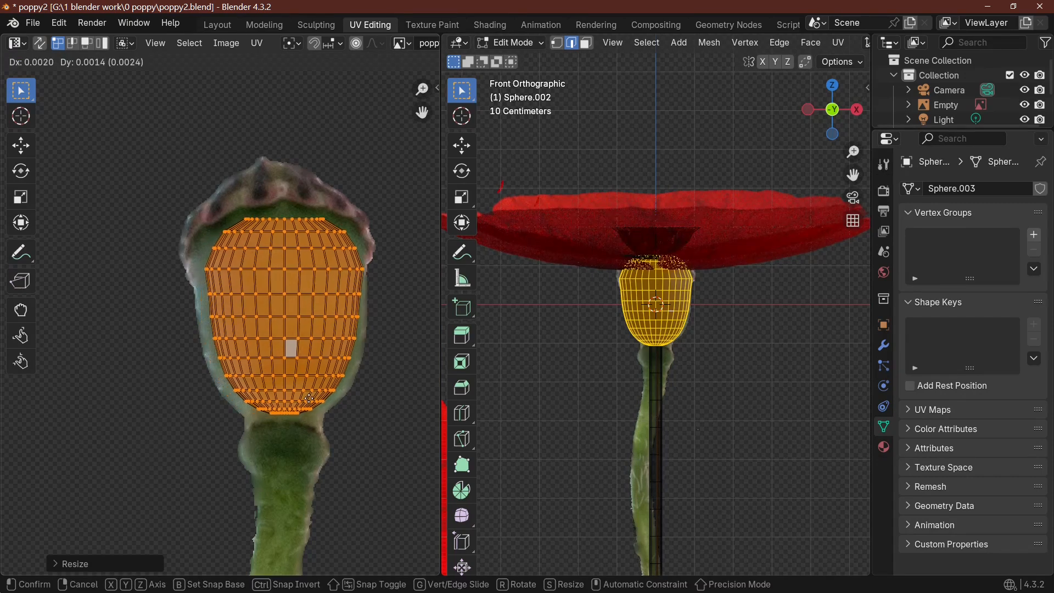
pyautogui.click(309, 401)
pyautogui.press('Tab')
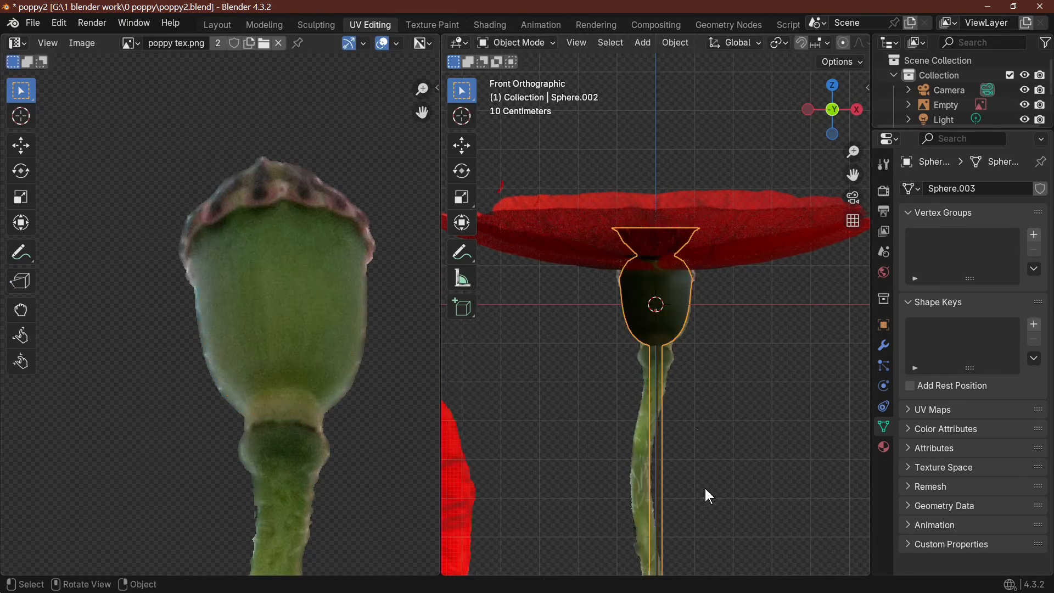
# Step: Select the lower petal bowl (Sphere.001) and move it up about 0.04 m along global Z
pyautogui.scroll(-3, 689, 487)
pyautogui.moveTo(689, 487); pyautogui.dragTo(630, 107, button='middle')
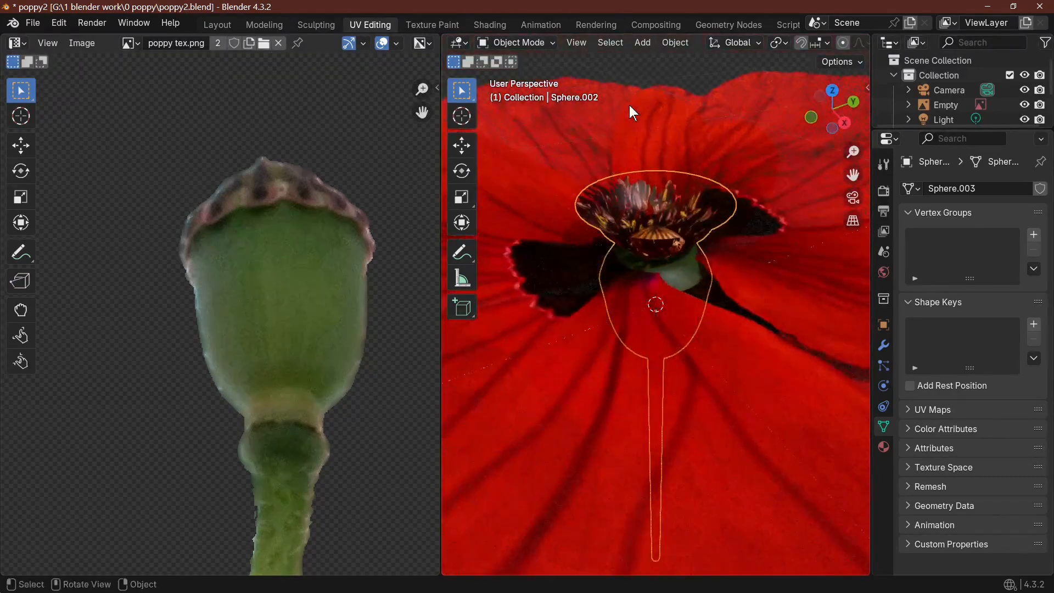
pyautogui.moveTo(753, 332)
pyautogui.mouseDown(button='middle')
pyautogui.moveTo(674, 321)
pyautogui.moveTo(736, 252)
pyautogui.moveTo(733, 235)
pyautogui.moveTo(712, 289)
pyautogui.moveTo(730, 342)
pyautogui.moveTo(741, 339)
pyautogui.mouseUp(button='middle')
pyautogui.click(675, 317)
pyautogui.click(702, 297)
pyautogui.scroll(3, 746, 301)
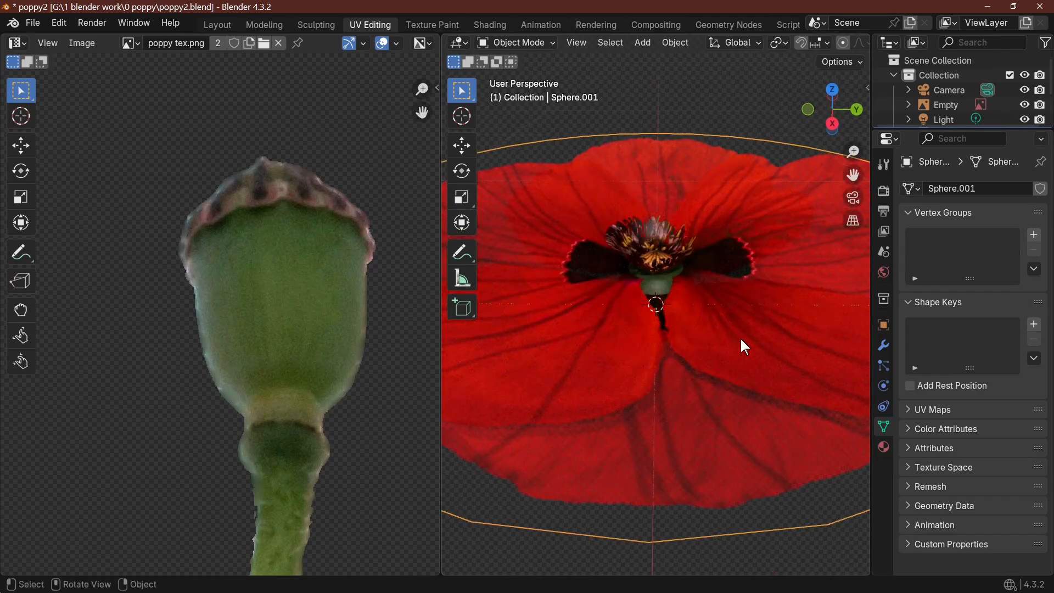
pyautogui.press('g')
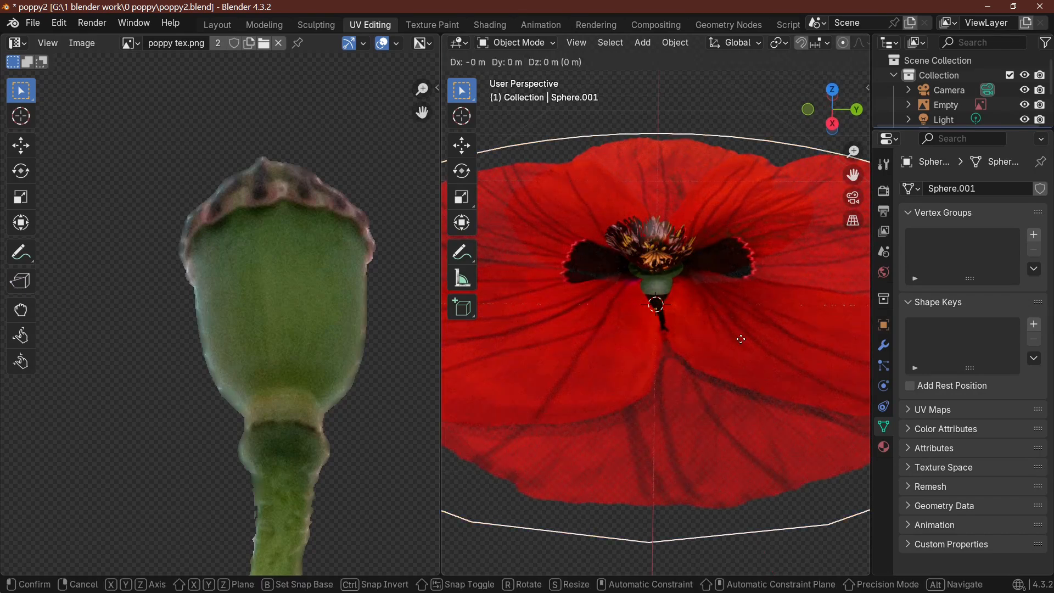
pyautogui.press('z')
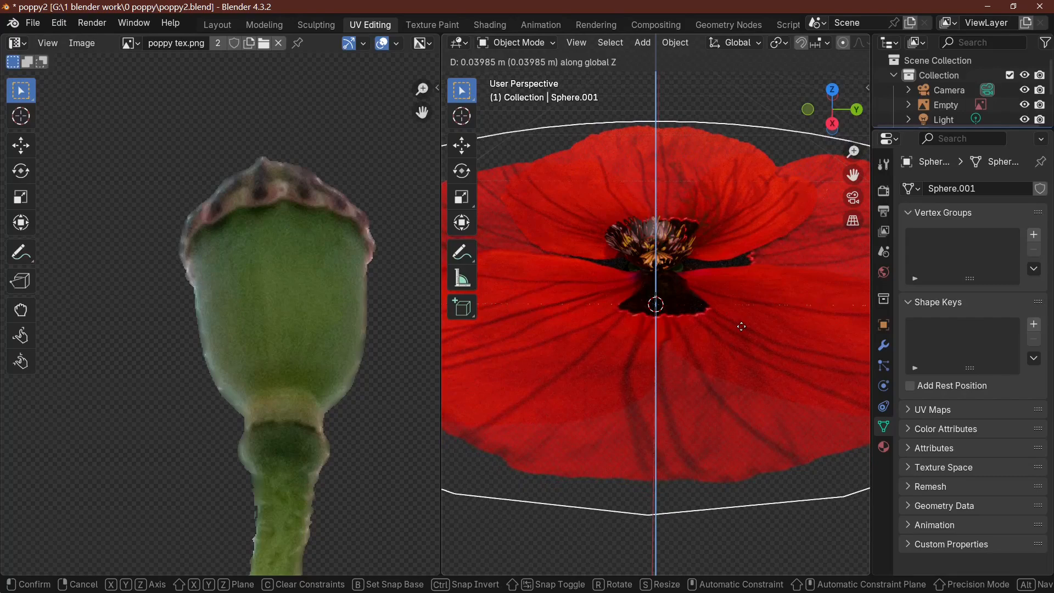
pyautogui.click(741, 326)
pyautogui.moveTo(739, 324); pyautogui.dragTo(775, 292, button='middle')
pyautogui.scroll(3, 749, 325)
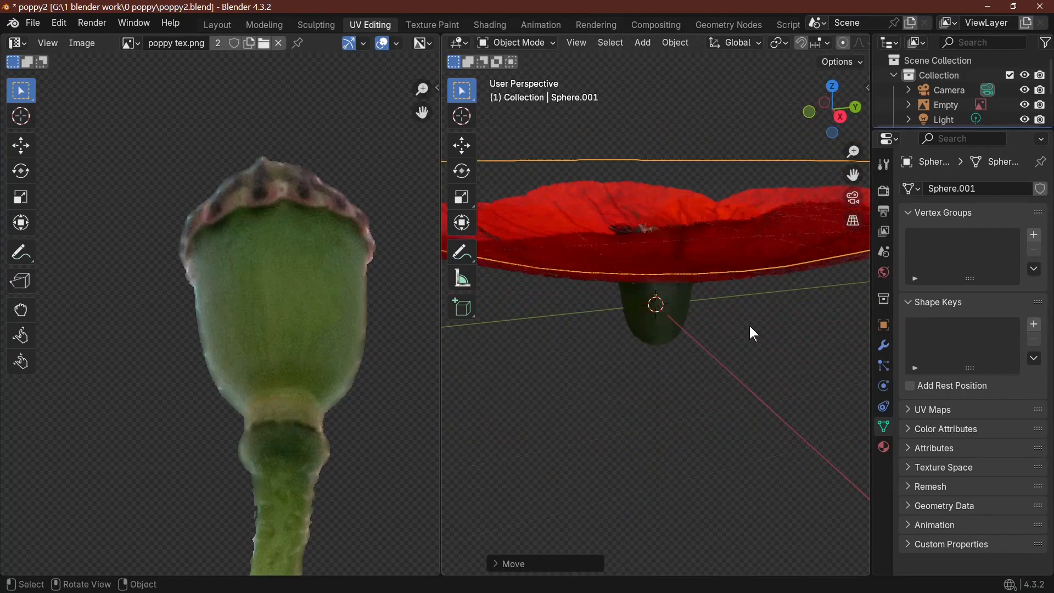
pyautogui.moveTo(749, 325); pyautogui.dragTo(785, 363, button='middle')
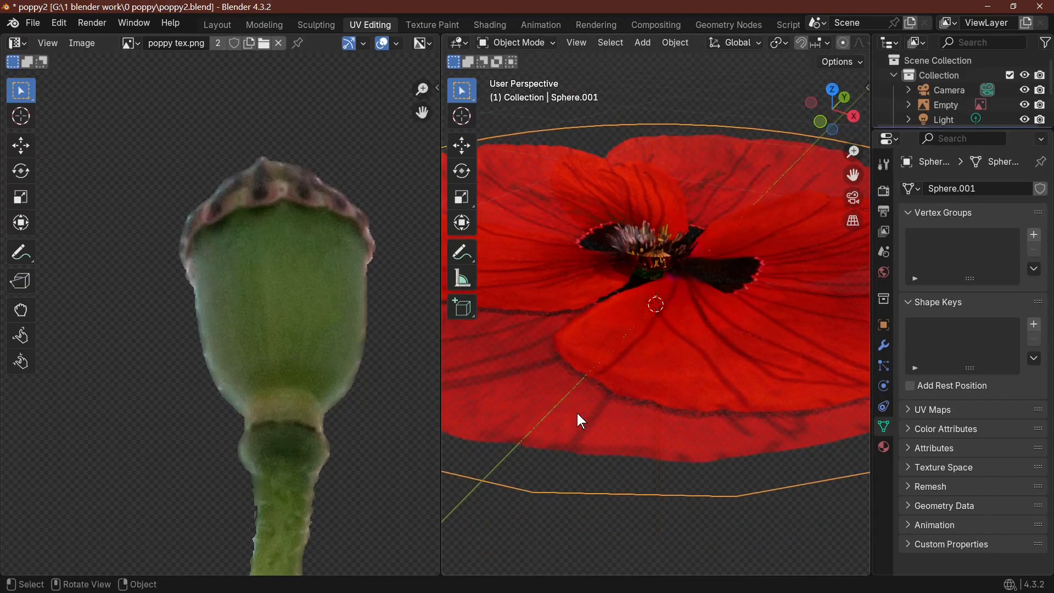
# Step: Select the seed pod and stem object (Sphere.002) and enter Edit Mode with the stem's full length in view
pyautogui.scroll(-3, 631, 408)
pyautogui.moveTo(630, 397); pyautogui.dragTo(642, 301, button='middle')
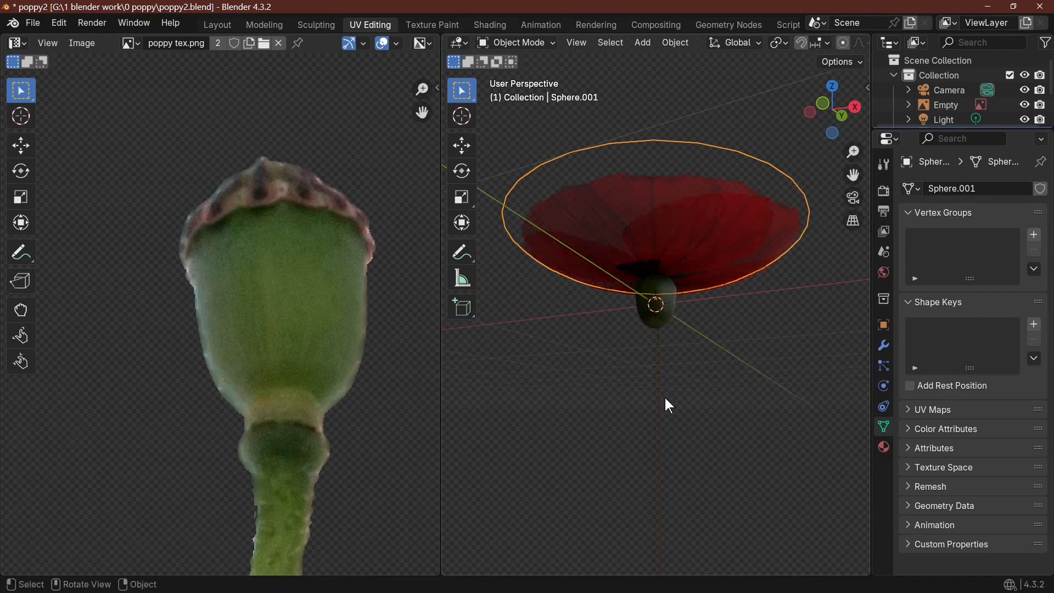
pyautogui.scroll(3, 665, 397)
pyautogui.keyDown('shift'); pyautogui.moveTo(665, 400); pyautogui.dragTo(607, 130, button='middle'); pyautogui.keyUp('shift')
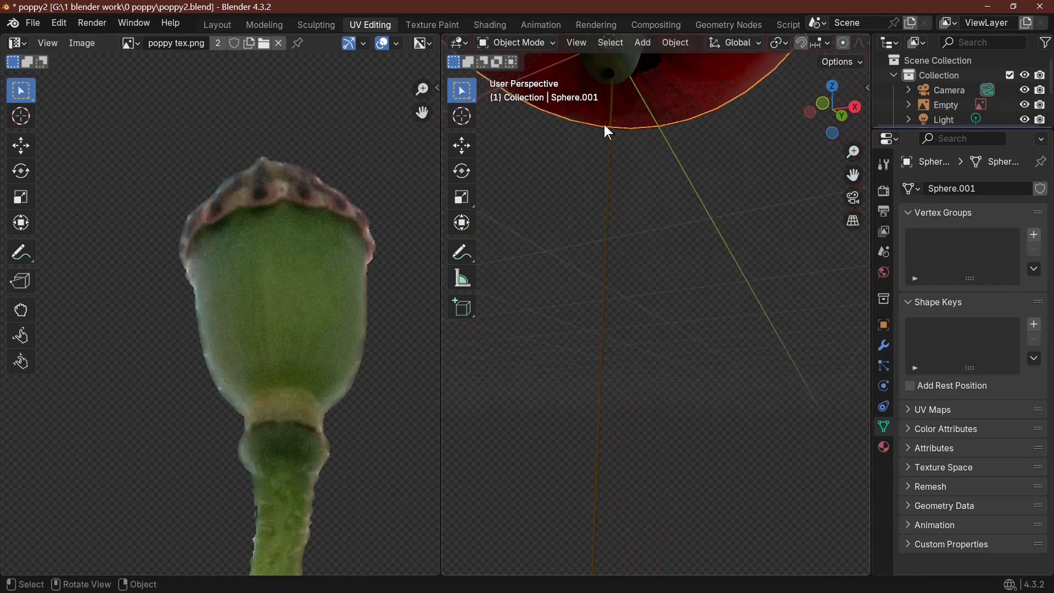
pyautogui.click(607, 402)
pyautogui.scroll(-3, 607, 409)
pyautogui.press('Tab')
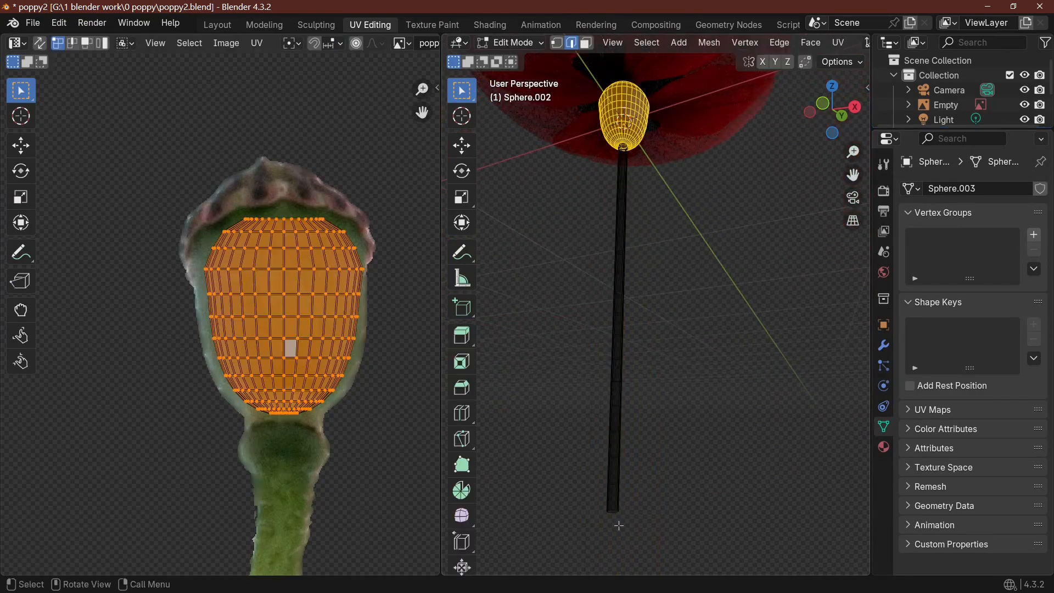
# Step: Try to select the stem by picking its bottom edge loop and growing the selection upward
pyautogui.keyDown('alt'); pyautogui.click(614, 520); pyautogui.keyUp('alt')
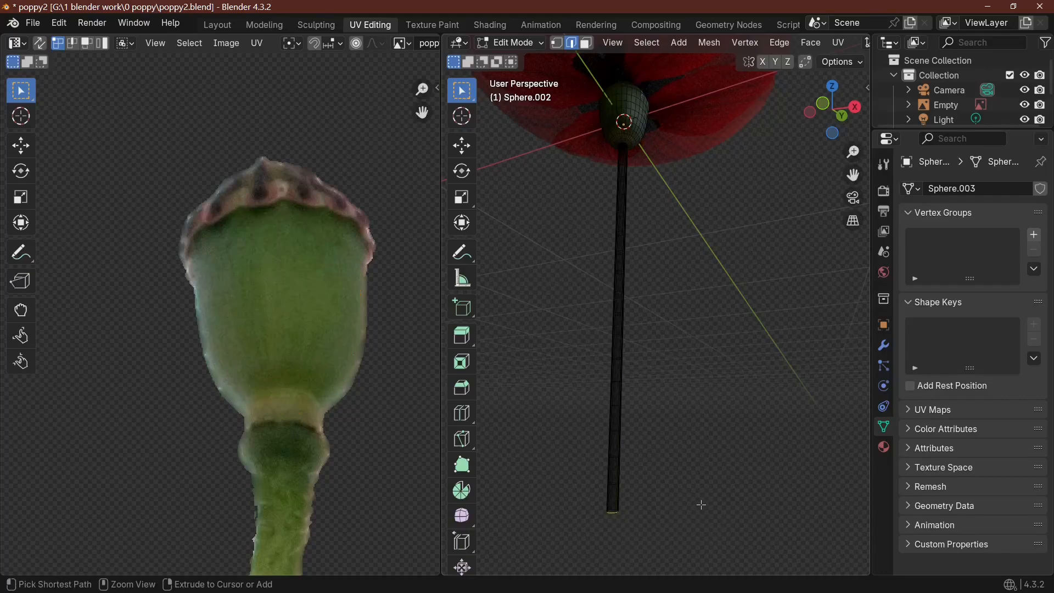
pyautogui.press('ctrl+KP_Add')
pyautogui.press('ctrl+KP_Add')
pyautogui.press('ctrl+KP_Add')
pyautogui.press('ctrl+KP_Add')
pyautogui.press('ctrl+KP_Add')
pyautogui.press('ctrl+KP_Add')
pyautogui.press('ctrl+KP_Add')
pyautogui.press('ctrl+KP_Add')
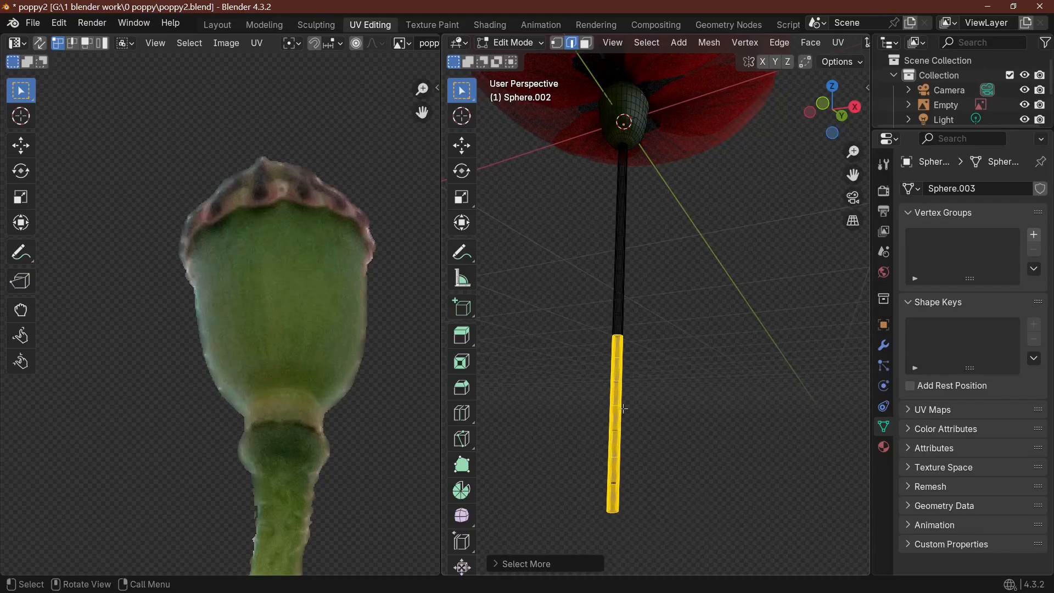
# Step: Select the full edge loop at the stem's bottom end and, in front view, grow the selection up to the base of the pod
pyautogui.keyDown('ctrl'); pyautogui.moveTo(668, 508); pyautogui.dragTo(669, 362, button='middle'); pyautogui.keyUp('ctrl')
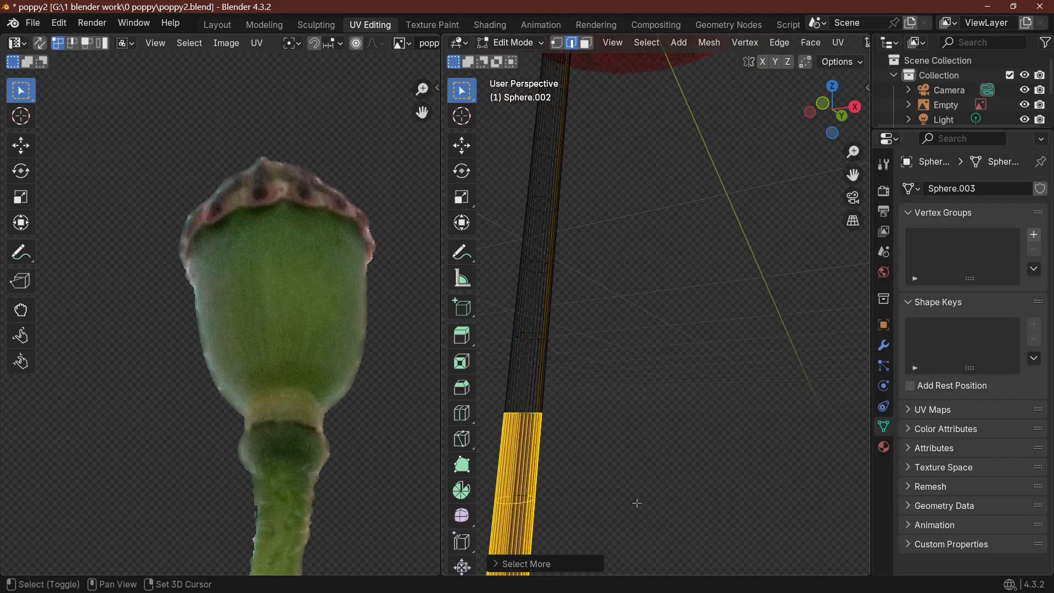
pyautogui.keyDown('shift'); pyautogui.moveTo(634, 499); pyautogui.dragTo(644, 140, button='middle'); pyautogui.keyUp('shift')
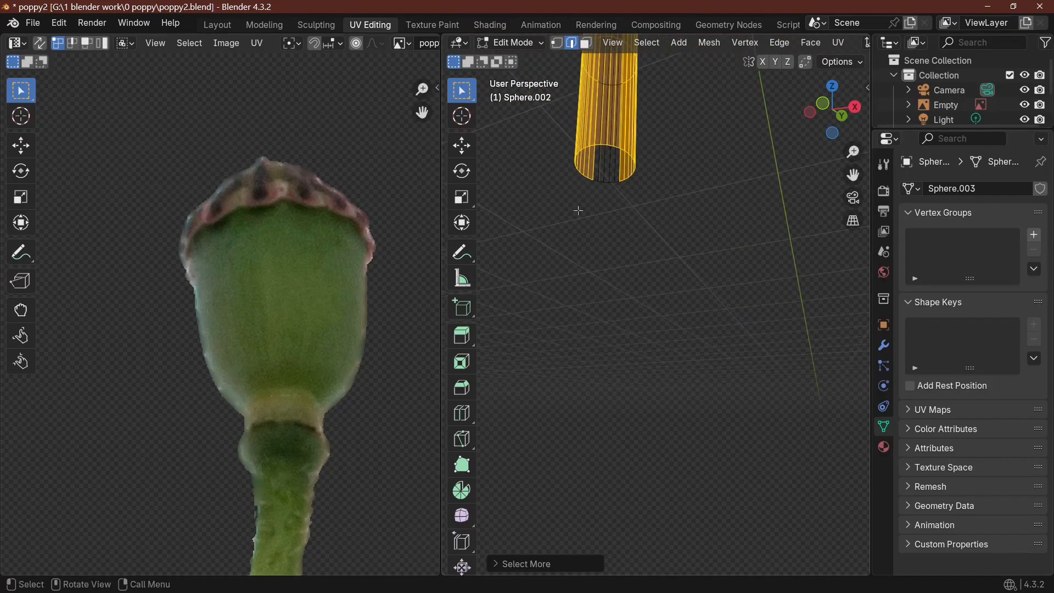
pyautogui.keyDown('alt'); pyautogui.click(607, 184); pyautogui.keyUp('alt')
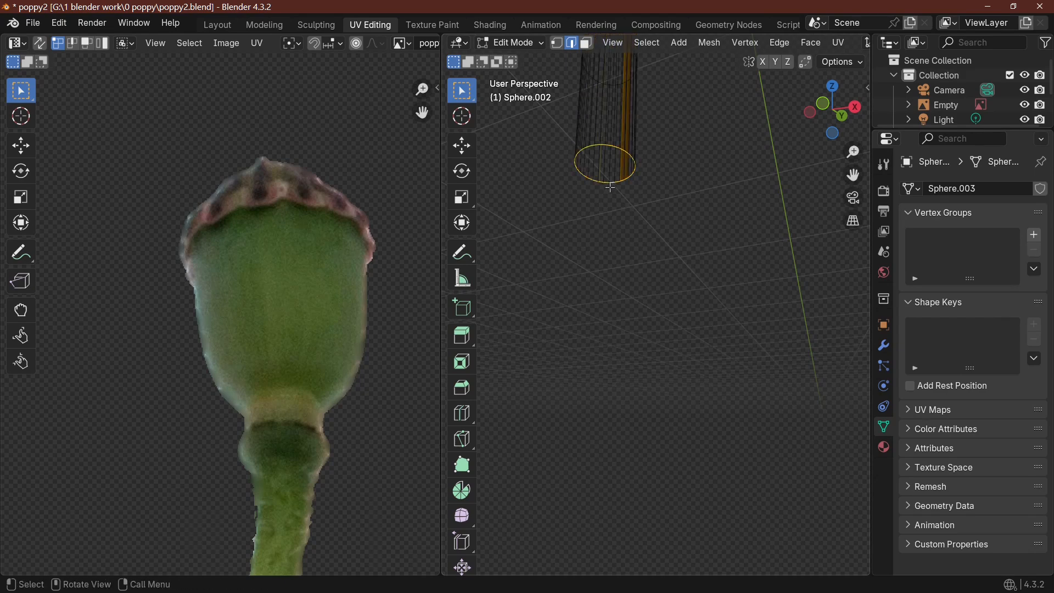
pyautogui.scroll(-7, 610, 187)
pyautogui.press('KP_1')
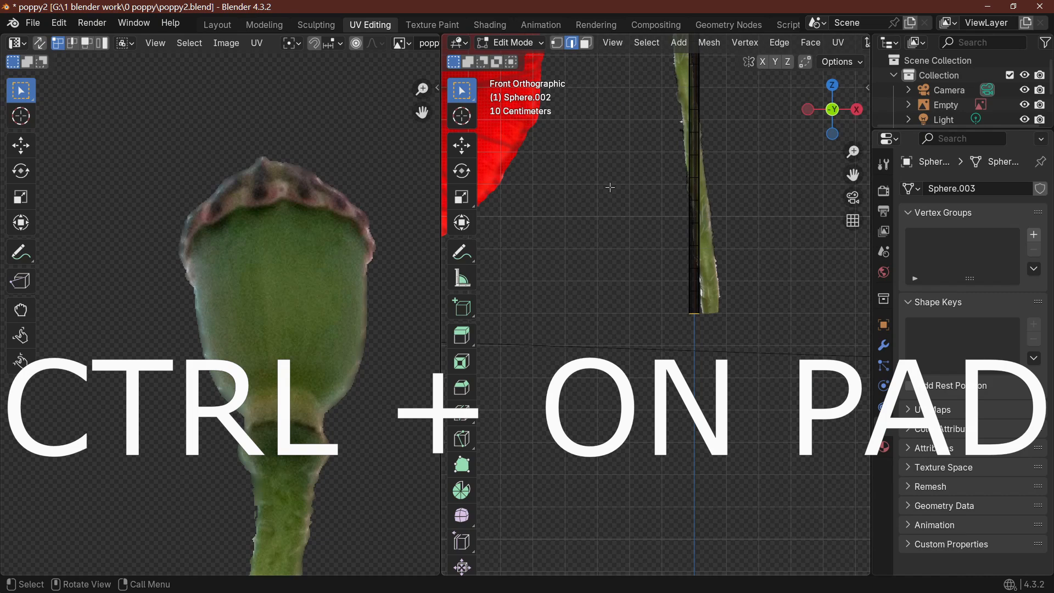
pyautogui.scroll(-6, 656, 301)
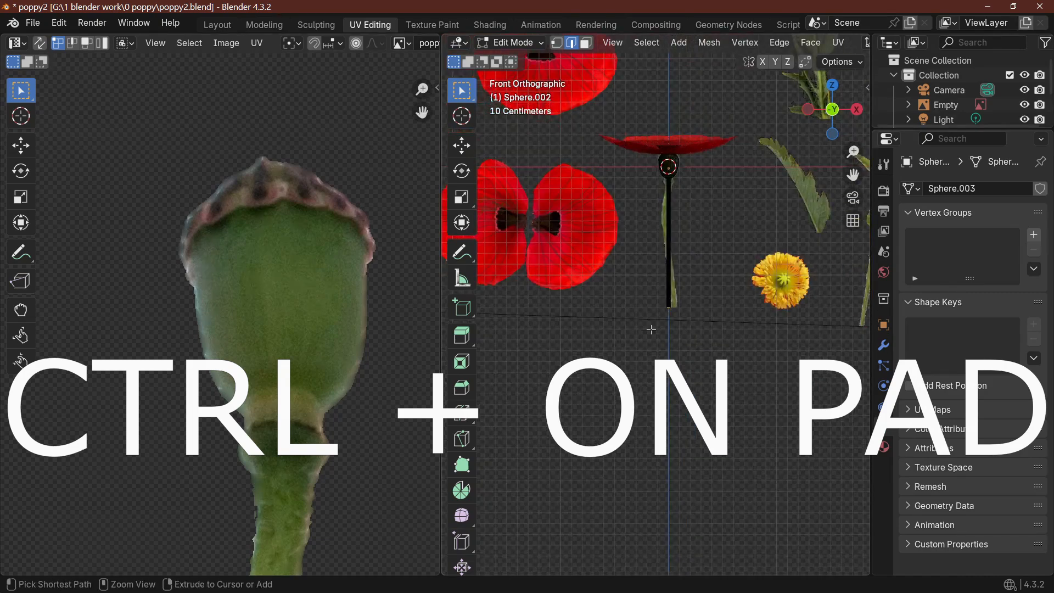
pyautogui.press('ctrl+KP_Add')
pyautogui.press('ctrl+KP_Add')
pyautogui.press('ctrl+KP_Add')
pyautogui.press('ctrl+KP_Add')
pyautogui.press('ctrl+KP_Add')
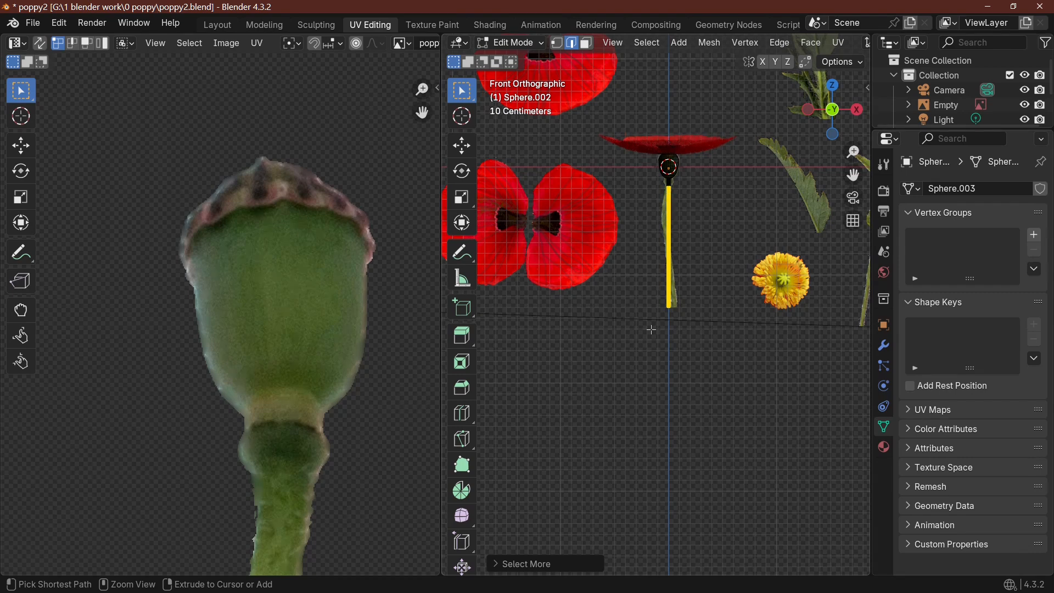
pyautogui.press('ctrl+KP_Add')
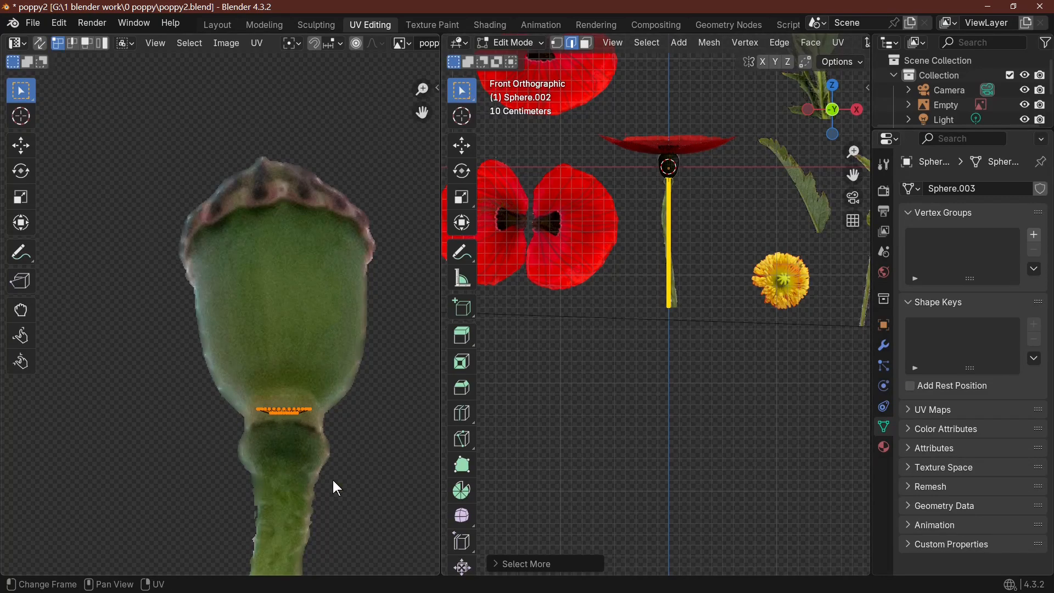
# Step: UV-map the selected stem from the front with Project from View and move all its UVs onto the straight green stem below the leafy sprig
pyautogui.press('u')
pyautogui.click(729, 409)
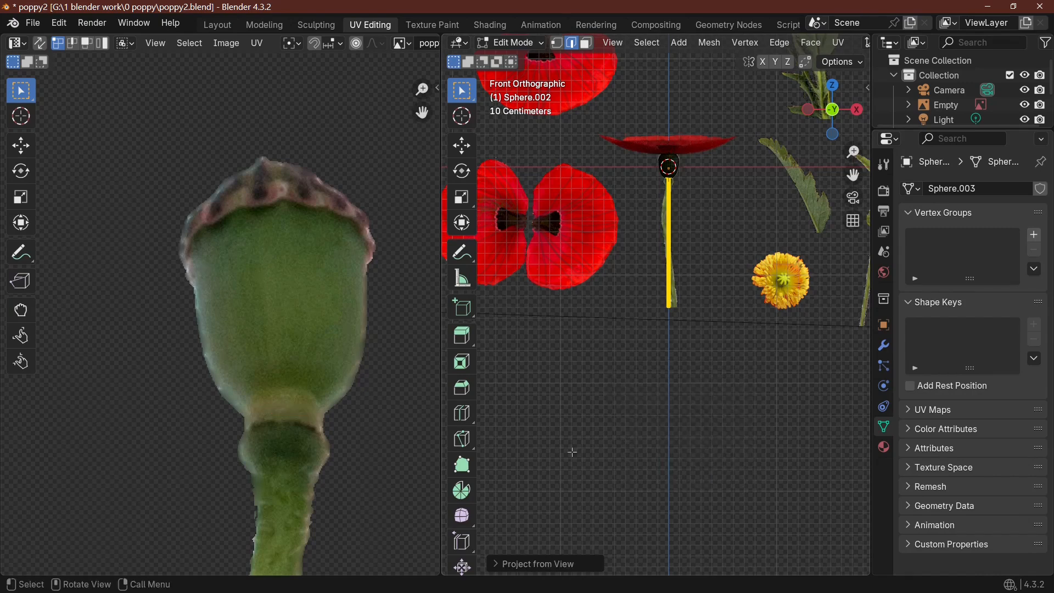
pyautogui.scroll(-5, 349, 485)
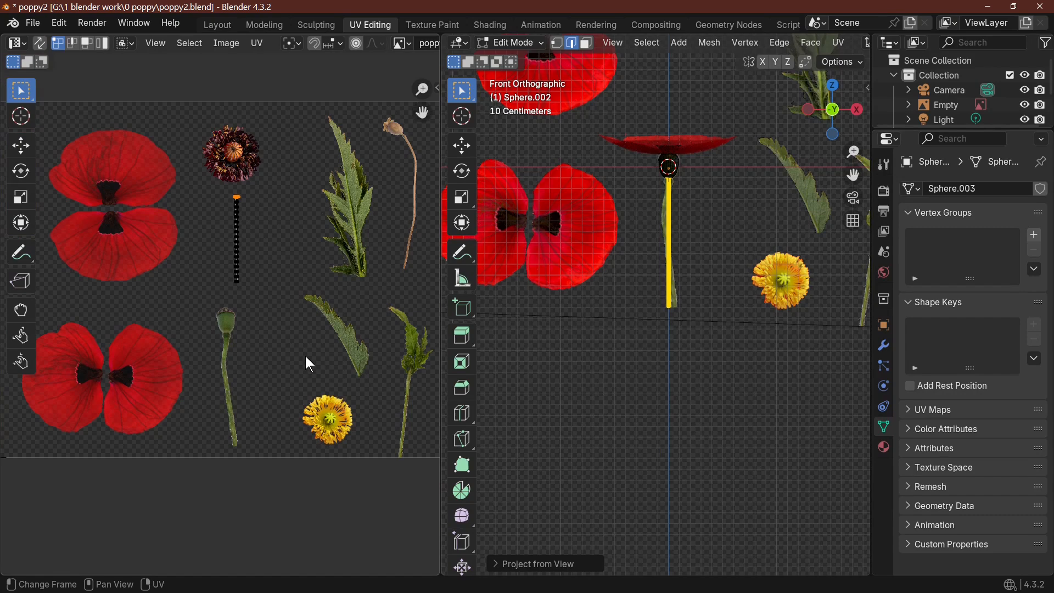
pyautogui.press('a')
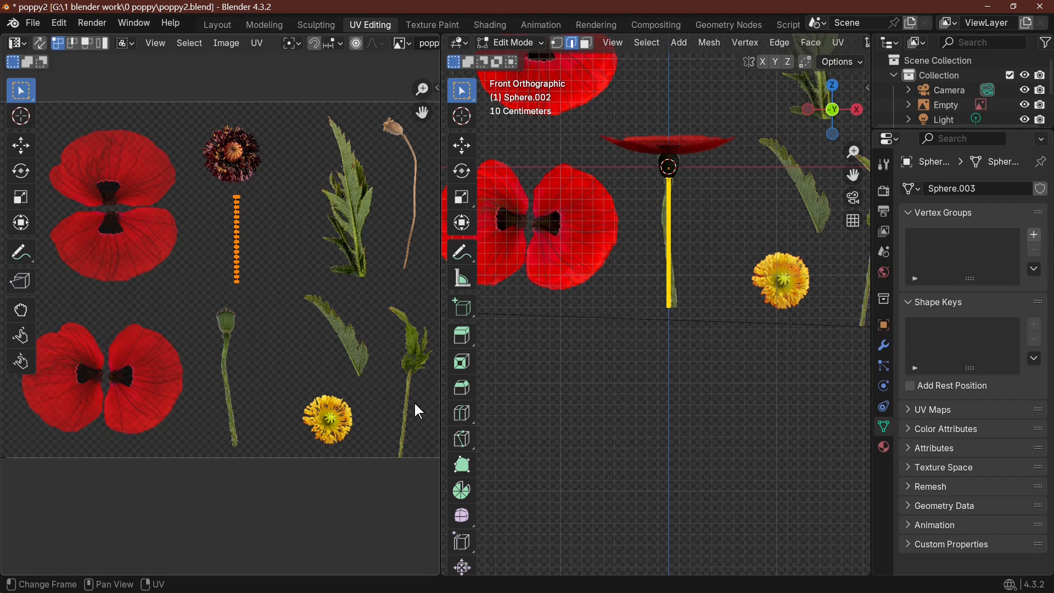
pyautogui.moveTo(414, 402); pyautogui.dragTo(312, 356, button='middle')
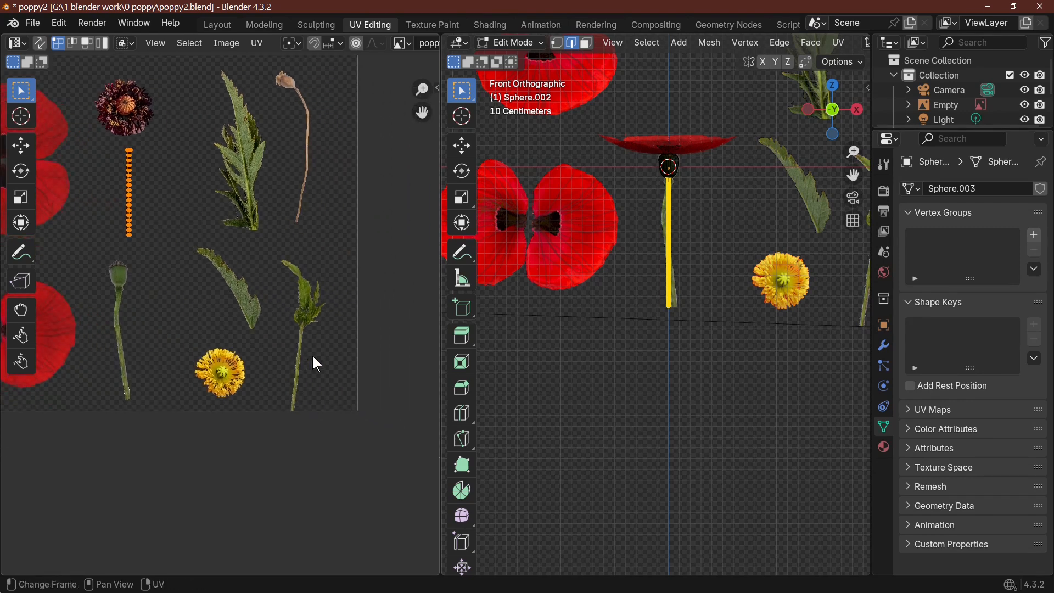
pyautogui.press('g')
pyautogui.click(44, 532)
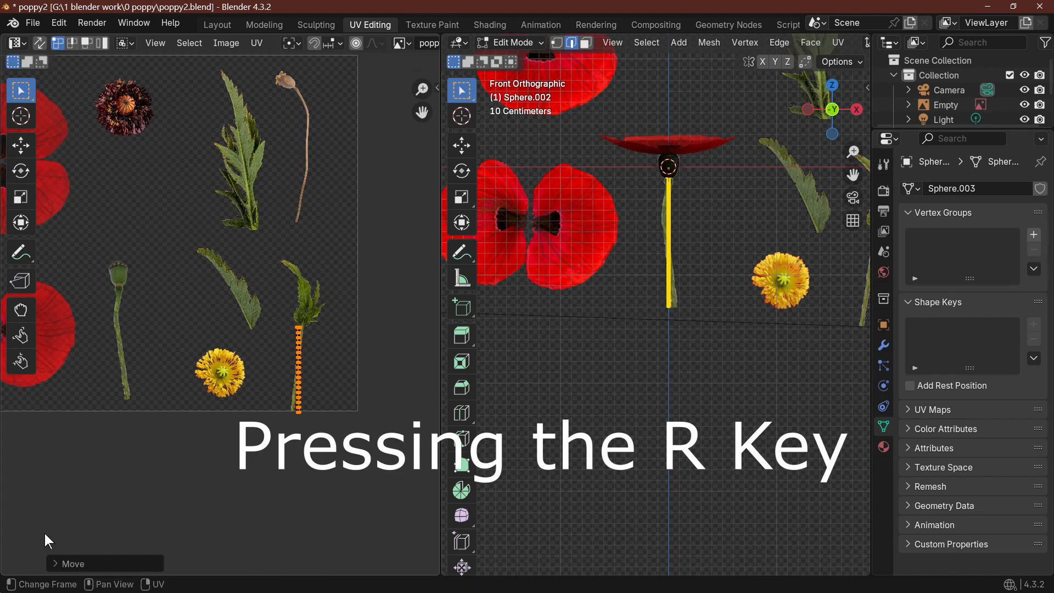
# Step: Rotate the stem's UVs to the slant of the green stem image, scale them down, centre them inside it, and return to Object Mode
pyautogui.press('r')
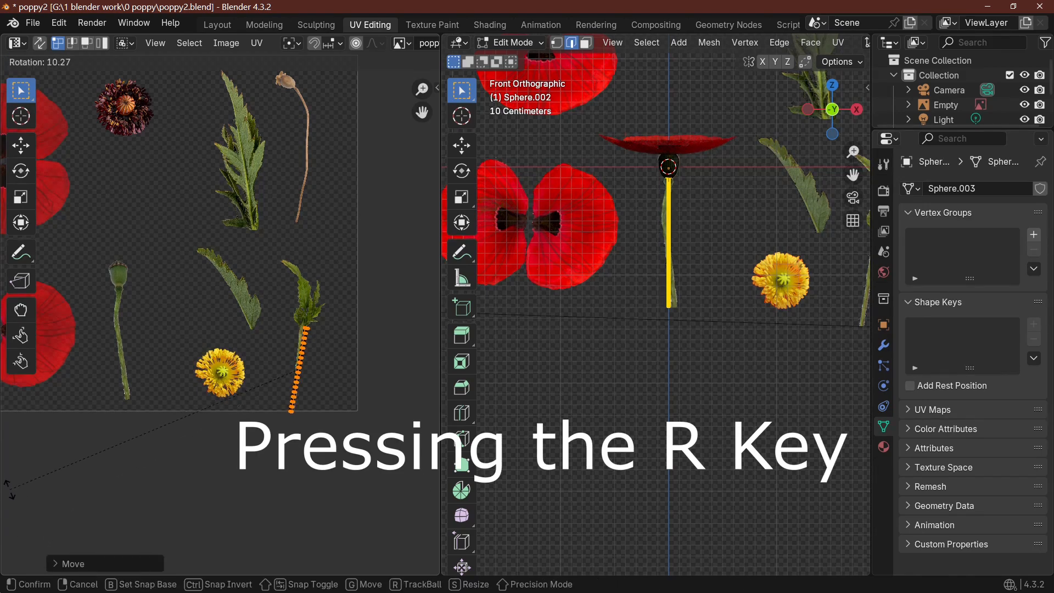
pyautogui.click(38, 497)
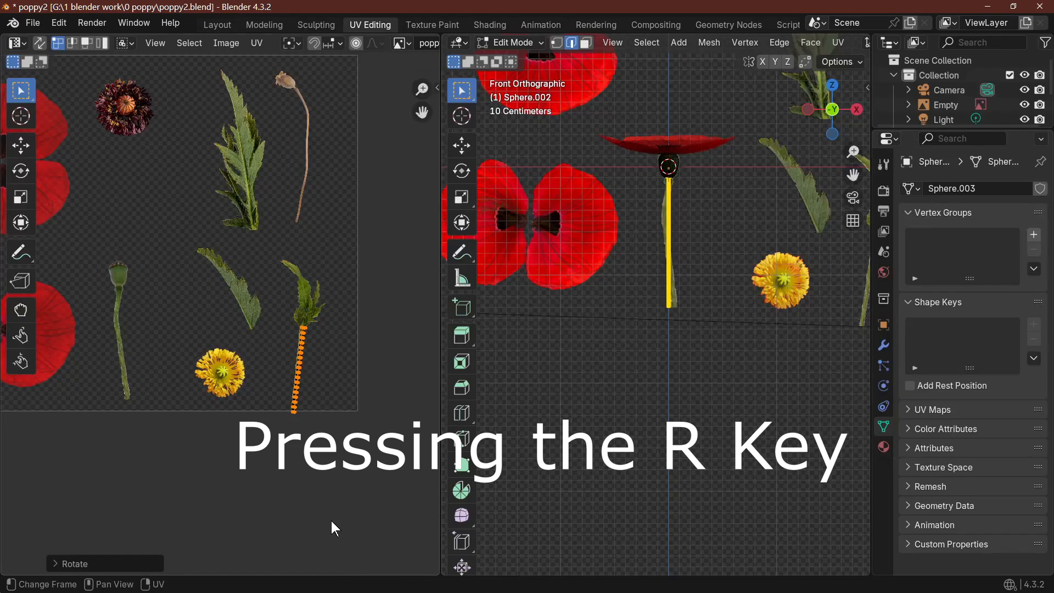
pyautogui.press('s')
pyautogui.click(368, 508)
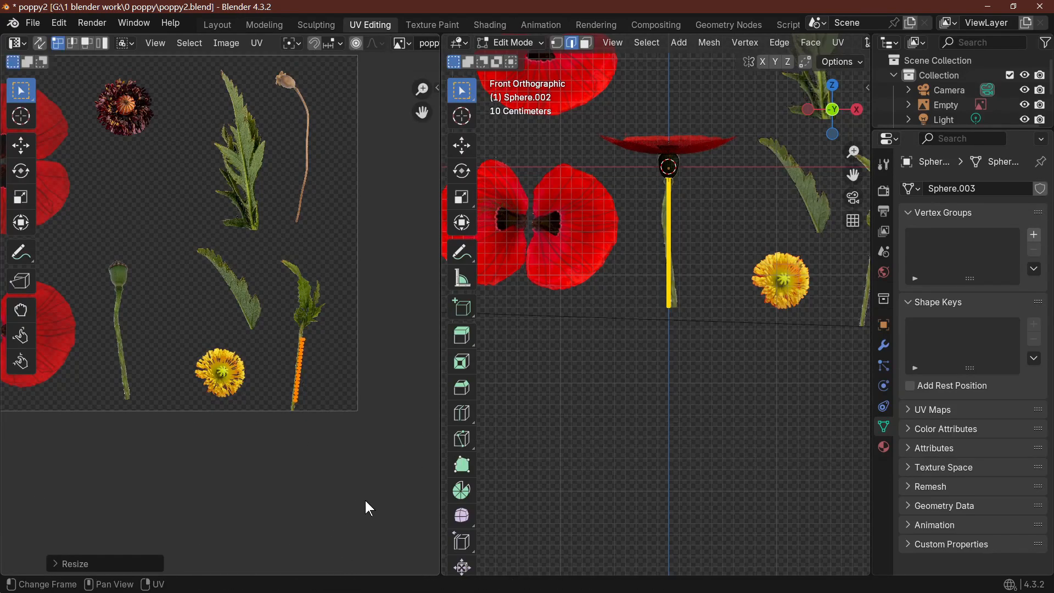
pyautogui.scroll(6, 366, 499)
pyautogui.press('g')
pyautogui.click(318, 440)
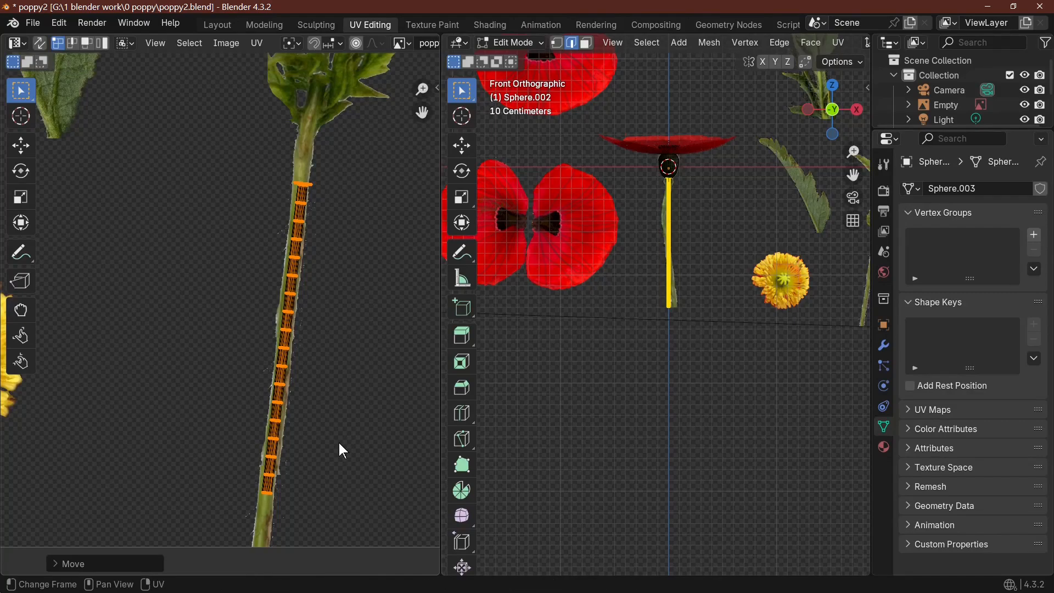
pyautogui.press('Tab')
# Step: Examine the stem's texture mapping along its length from several angles
pyautogui.scroll(4, 712, 358)
pyautogui.moveTo(711, 358); pyautogui.dragTo(644, 466, button='middle')
pyautogui.scroll(-4, 635, 316)
pyautogui.scroll(4, 636, 333)
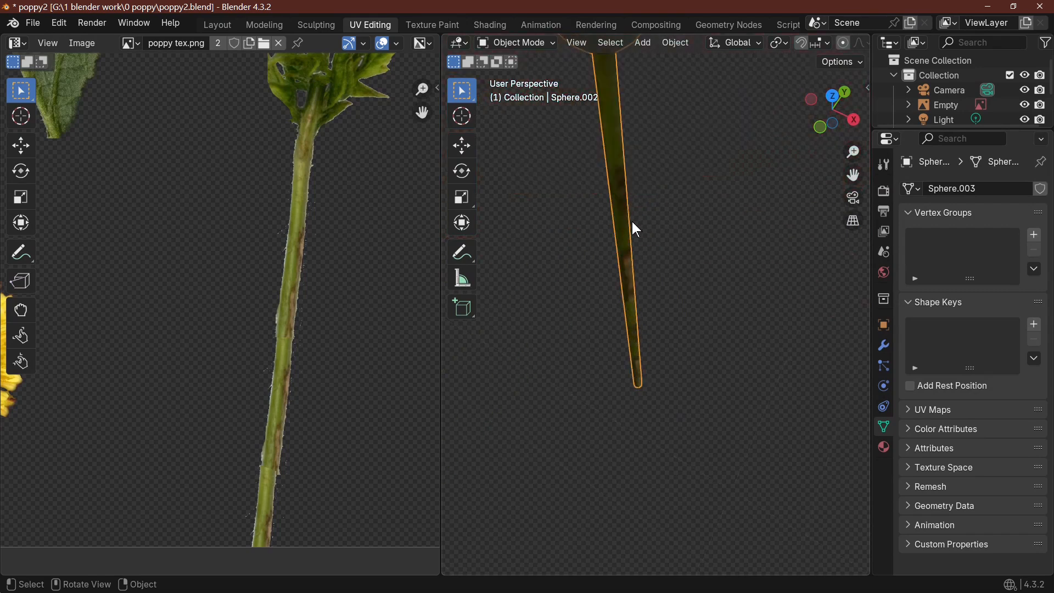
pyautogui.scroll(-4, 612, 339)
pyautogui.moveTo(611, 339); pyautogui.dragTo(699, 295, button='middle')
pyautogui.scroll(5, 703, 263)
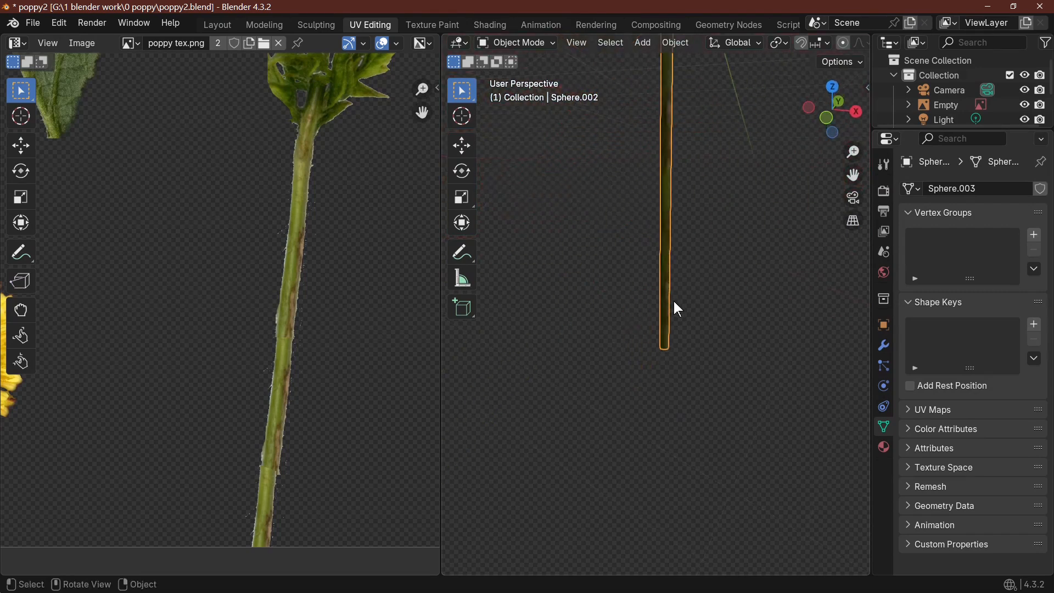
# Step: In Edit Mode, select one horizontal edge loop on the lower part of the stem in front view and turn on proportional editing
pyautogui.click(667, 188)
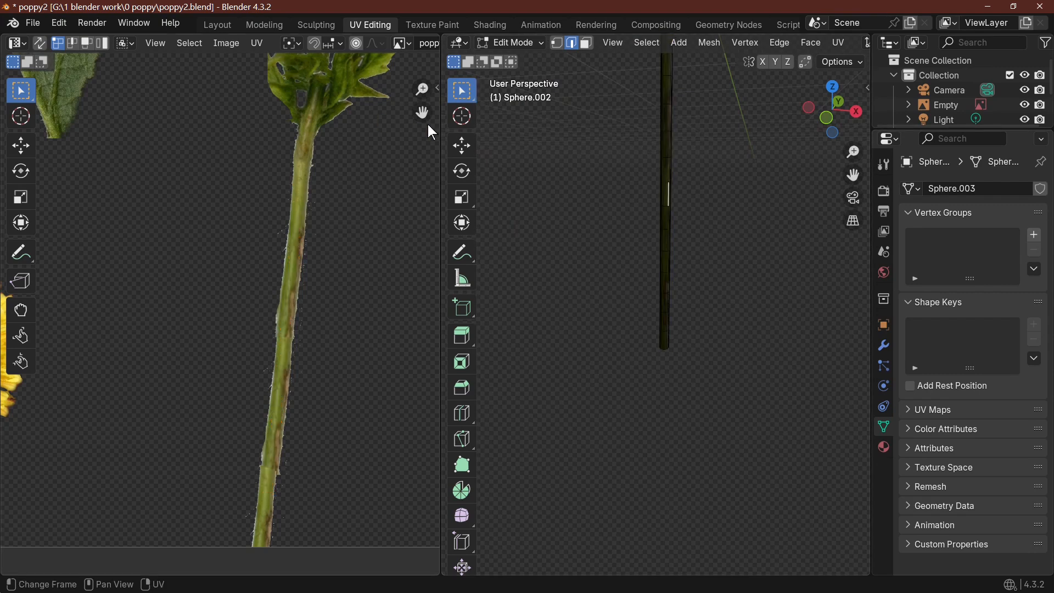
pyautogui.press('KP_1')
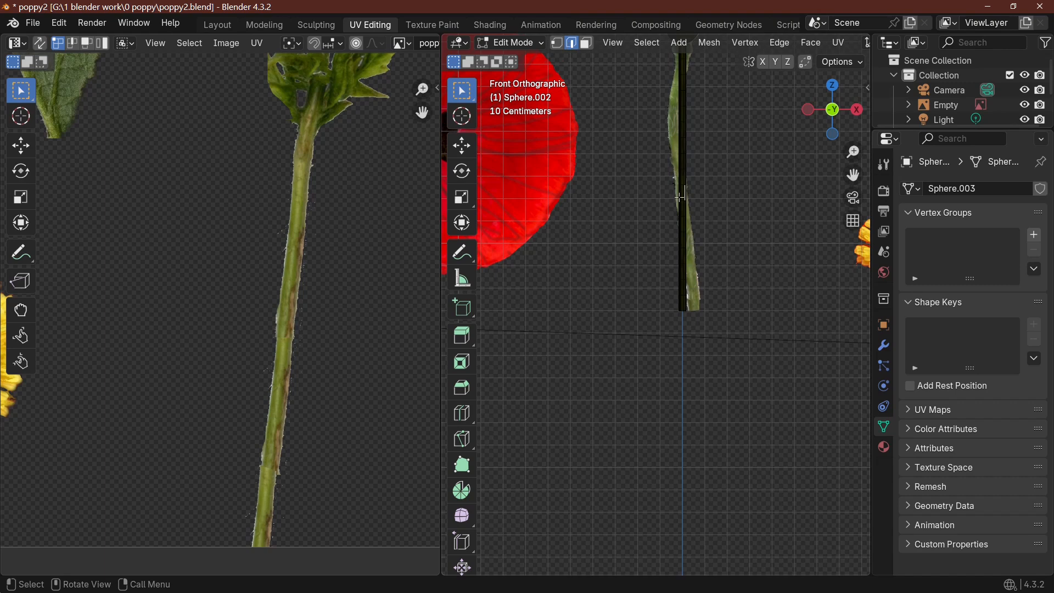
pyautogui.scroll(6, 680, 196)
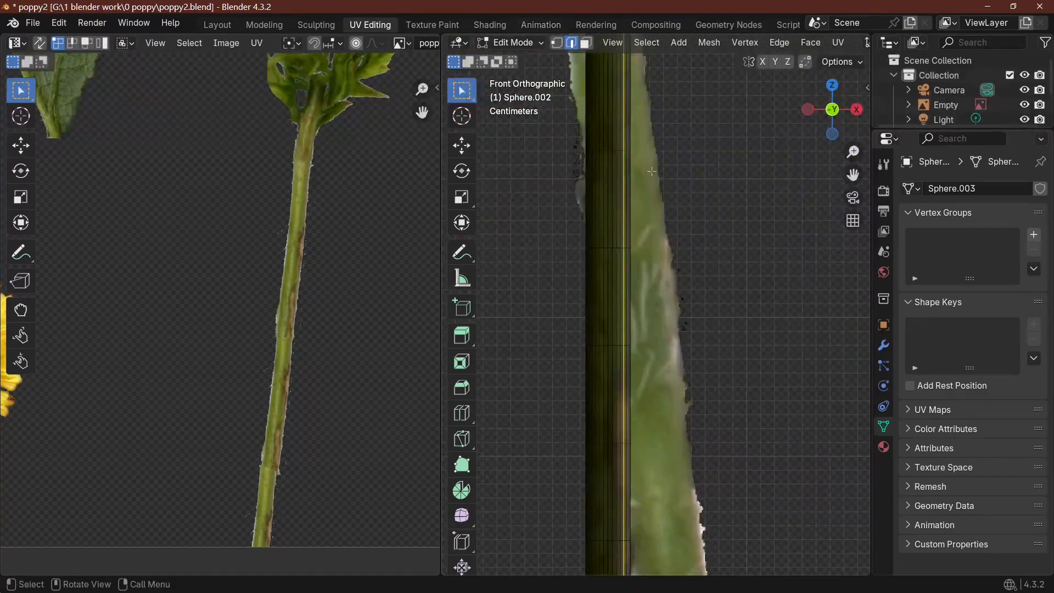
pyautogui.keyDown('alt'); pyautogui.click(611, 248); pyautogui.keyUp('alt')
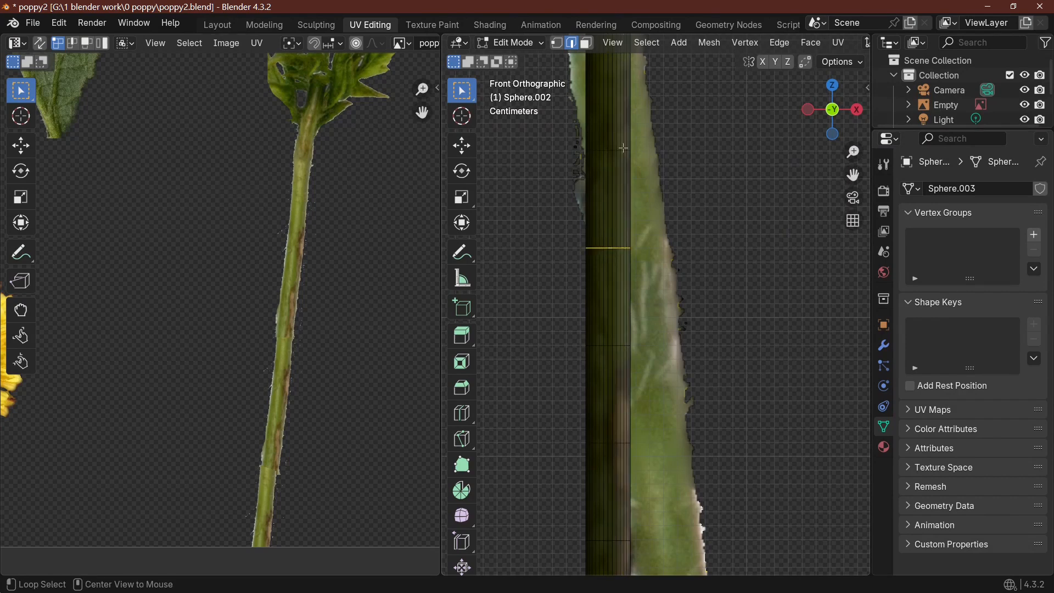
pyautogui.scroll(-3, 608, 55)
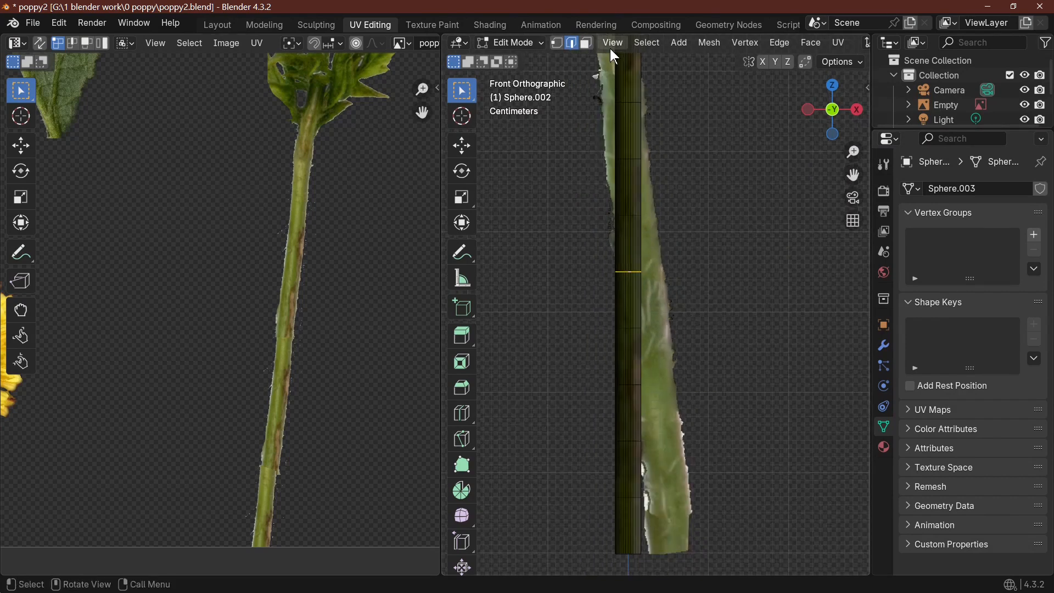
pyautogui.scroll(-10, 604, 40)
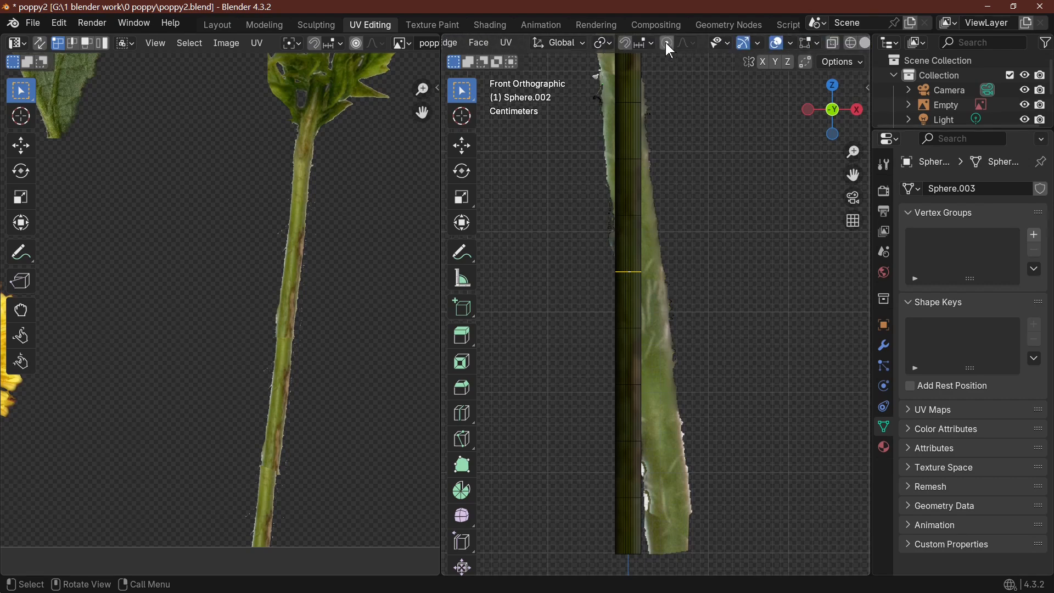
pyautogui.click(666, 43)
pyautogui.scroll(-5, 718, 248)
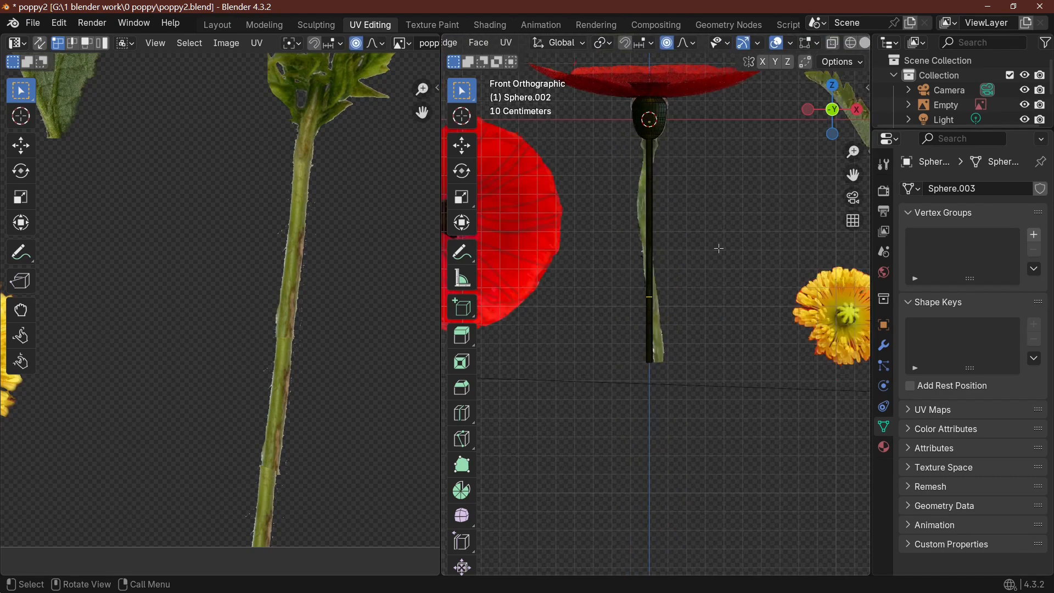
# Step: Bend the stem by moving the selected loop along positive global X with a proportional size of about 0.56 m, and return to Object Mode
pyautogui.press('g')
pyautogui.press('x')
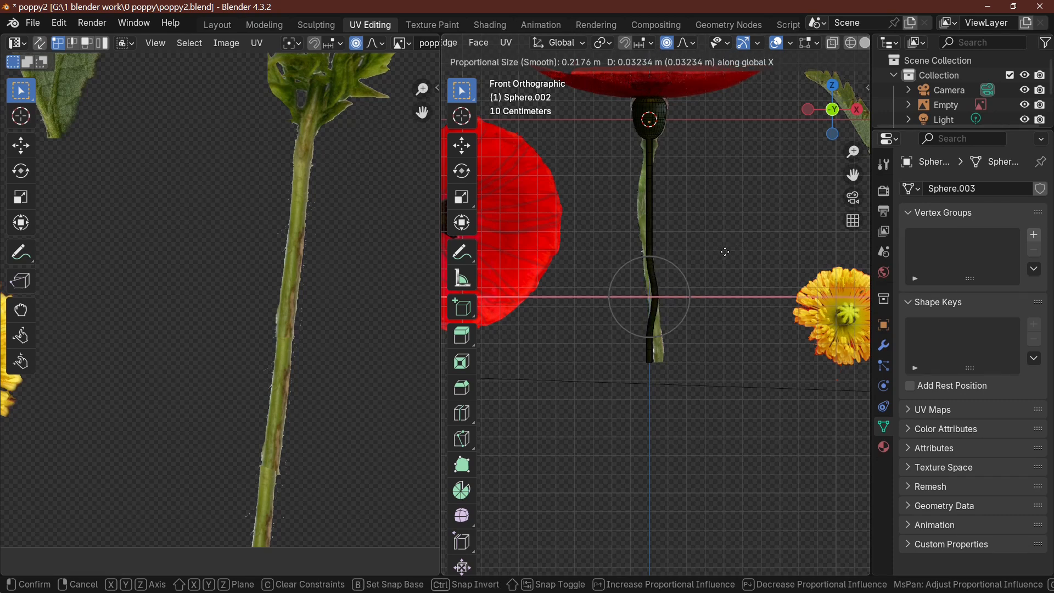
pyautogui.scroll(-10, 723, 253)
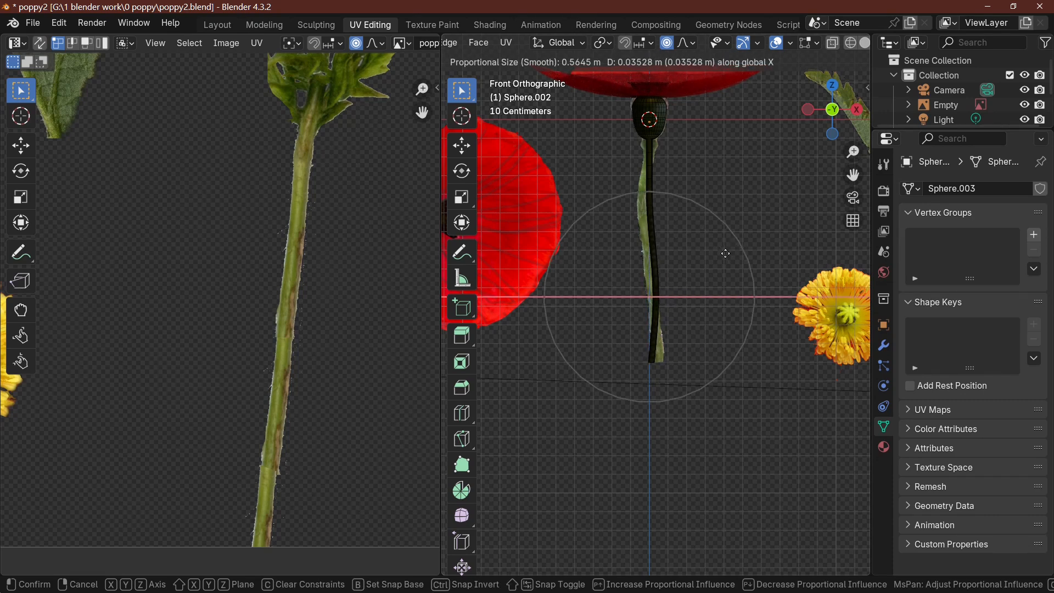
pyautogui.click(729, 254)
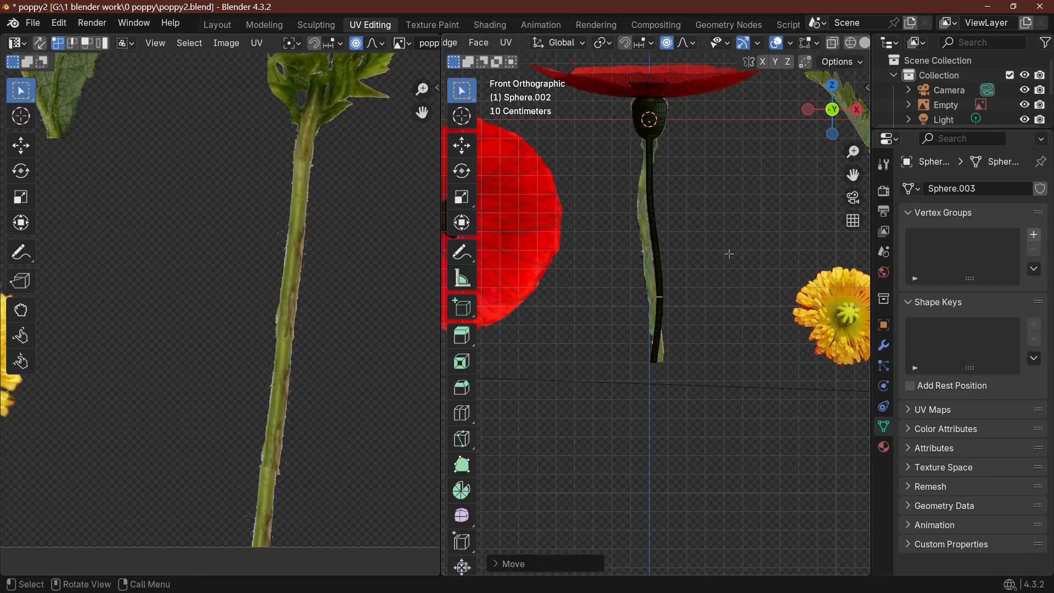
pyautogui.press('Tab')
# Step: Examine the poppy from several angles, including its petals and the pod at its centre from above
pyautogui.moveTo(736, 240); pyautogui.dragTo(768, 313, button='middle')
pyautogui.moveTo(593, 231); pyautogui.dragTo(864, 273, button='middle')
pyautogui.scroll(-4, 670, 306)
pyautogui.scroll(5, 684, 390)
pyautogui.scroll(-4, 684, 390)
pyautogui.scroll(4, 713, 273)
pyautogui.scroll(-2, 713, 273)
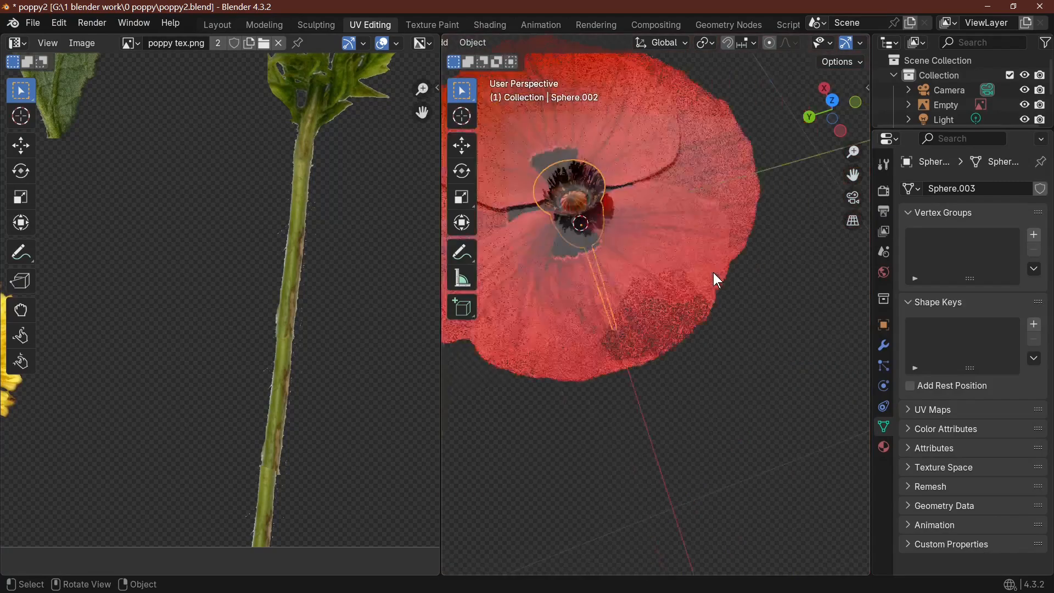
pyautogui.moveTo(672, 269); pyautogui.dragTo(742, 280, button='middle')
pyautogui.scroll(3, 654, 313)
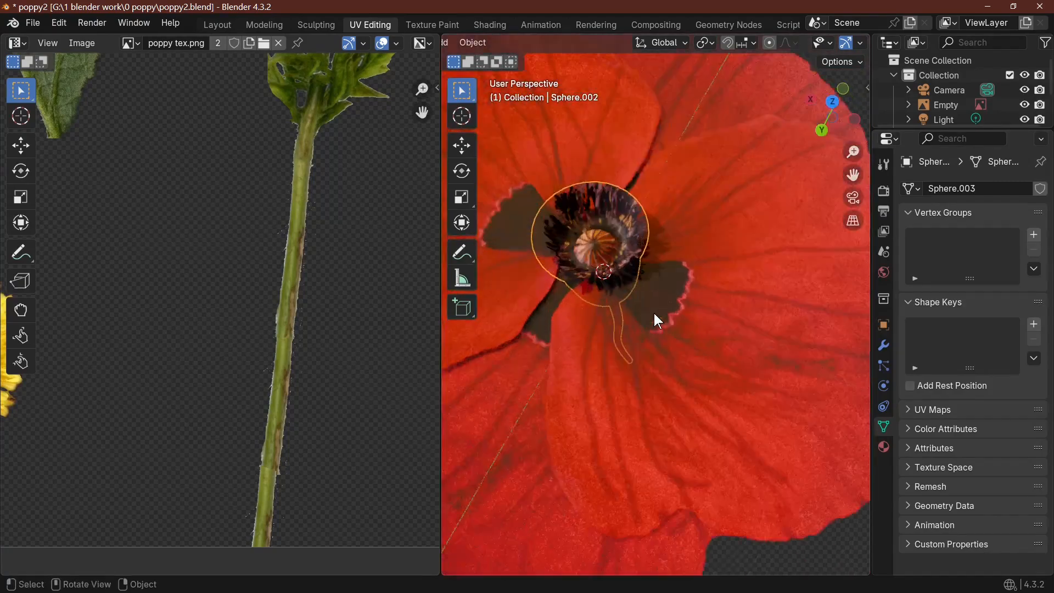
# Step: Switch to the Shading workspace and move the poppy tex.png image node further away from the Principled BSDF to make room between them
pyautogui.scroll(-4, 654, 312)
pyautogui.moveTo(653, 313)
pyautogui.mouseDown(button='middle')
pyautogui.moveTo(587, 312)
pyautogui.moveTo(537, 289)
pyautogui.moveTo(624, 281)
pyautogui.moveTo(660, 292)
pyautogui.moveTo(648, 296)
pyautogui.moveTo(668, 265)
pyautogui.moveTo(654, 304)
pyautogui.moveTo(643, 298)
pyautogui.mouseUp(button='middle')
pyautogui.scroll(-4, 647, 296)
pyautogui.scroll(4, 663, 268)
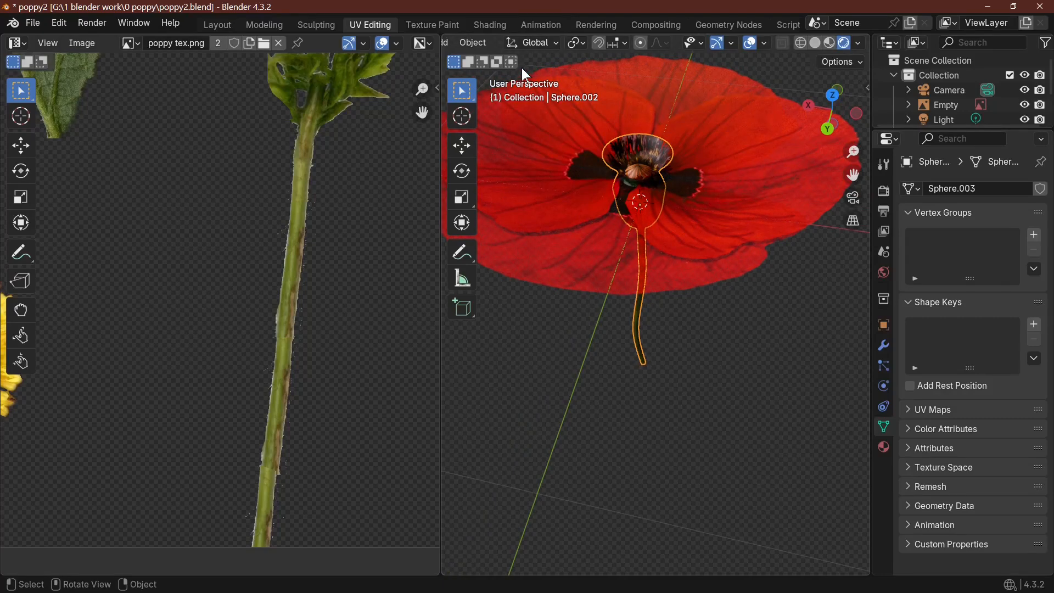
pyautogui.click(485, 28)
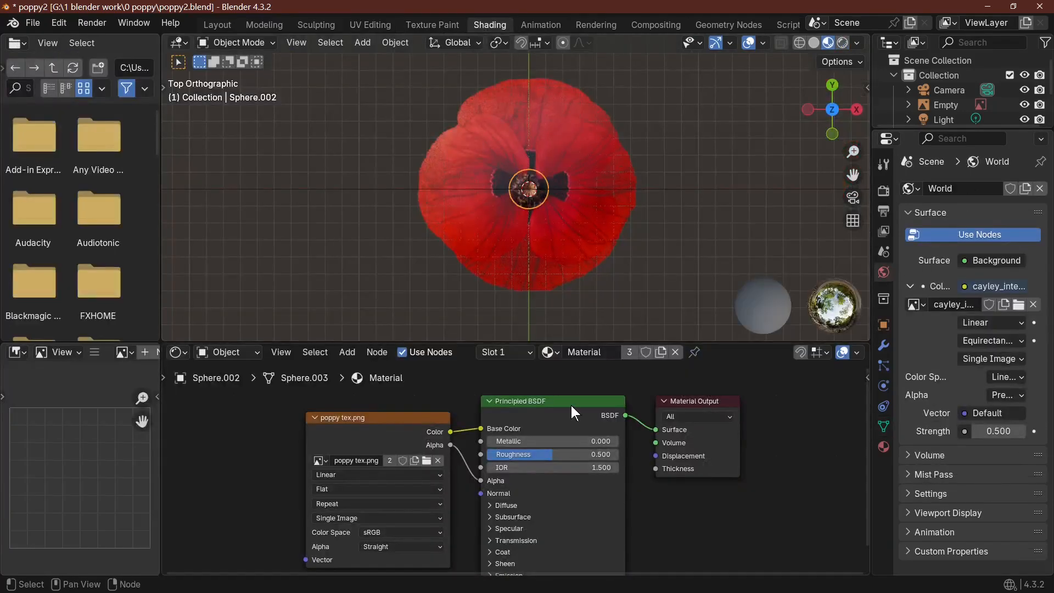
pyautogui.moveTo(585, 490); pyautogui.dragTo(570, 456, button='middle')
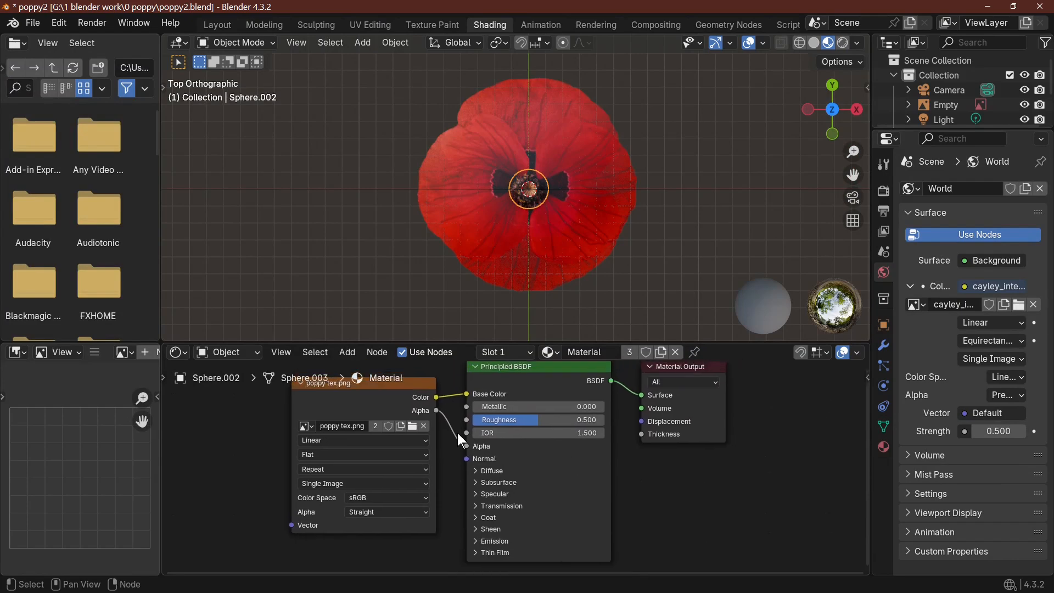
pyautogui.scroll(-3, 459, 391)
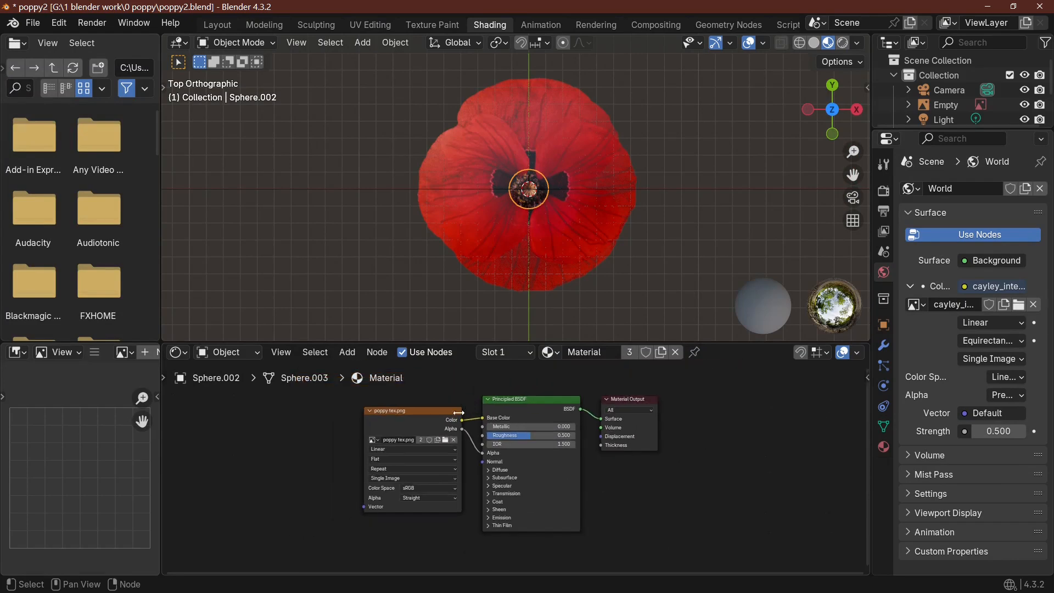
pyautogui.moveTo(453, 410); pyautogui.dragTo(291, 410)
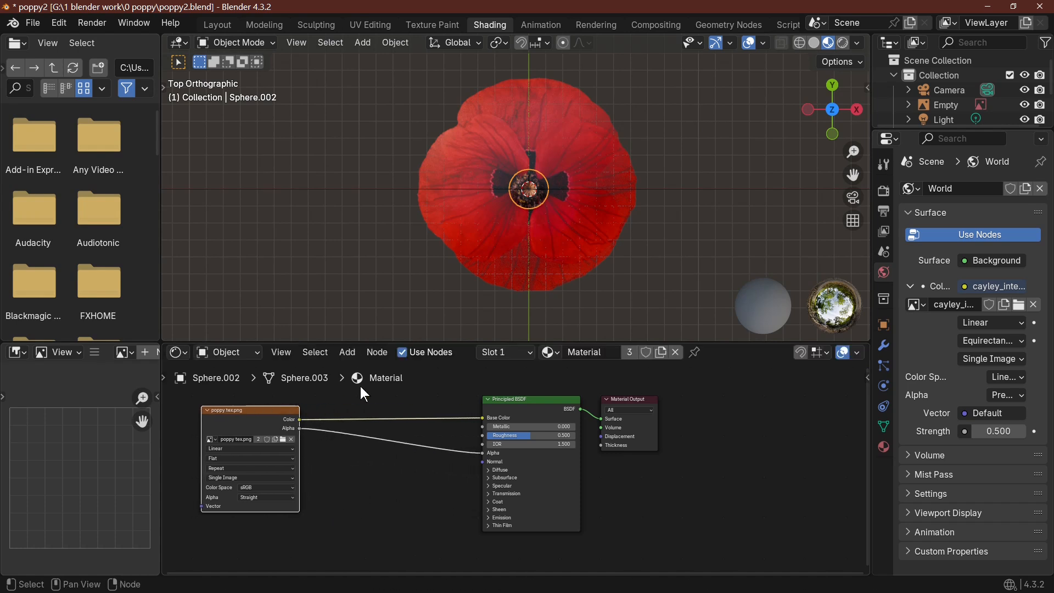
pyautogui.click(345, 356)
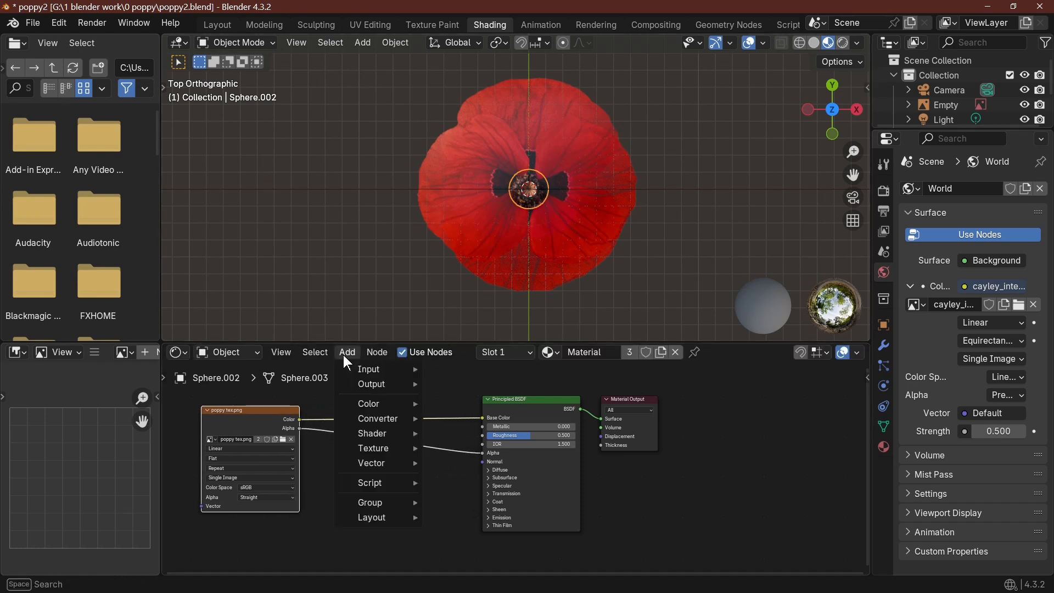
pyautogui.press('Escape')
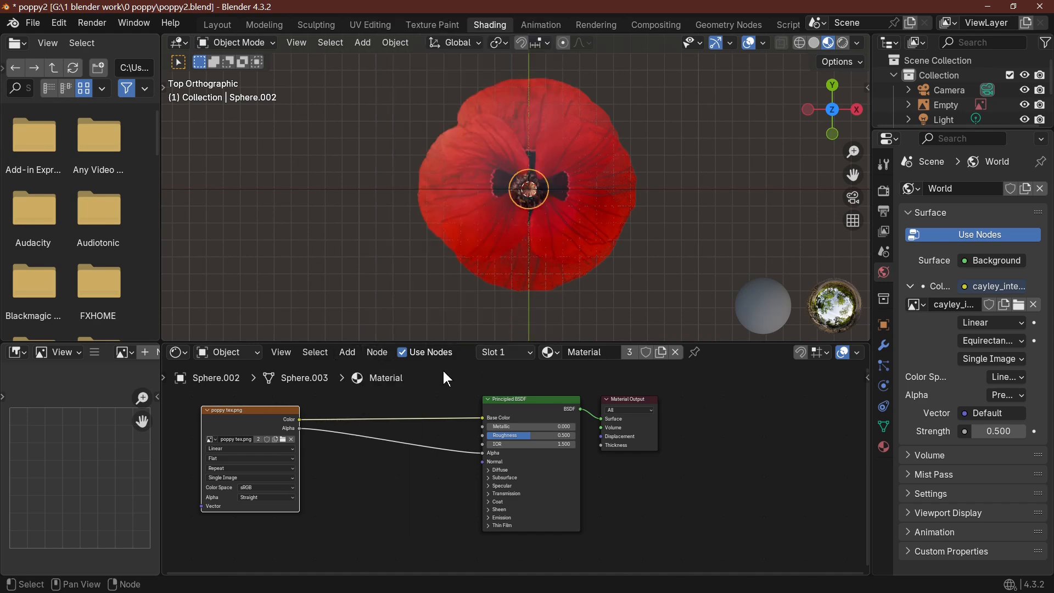
pyautogui.press('F3')
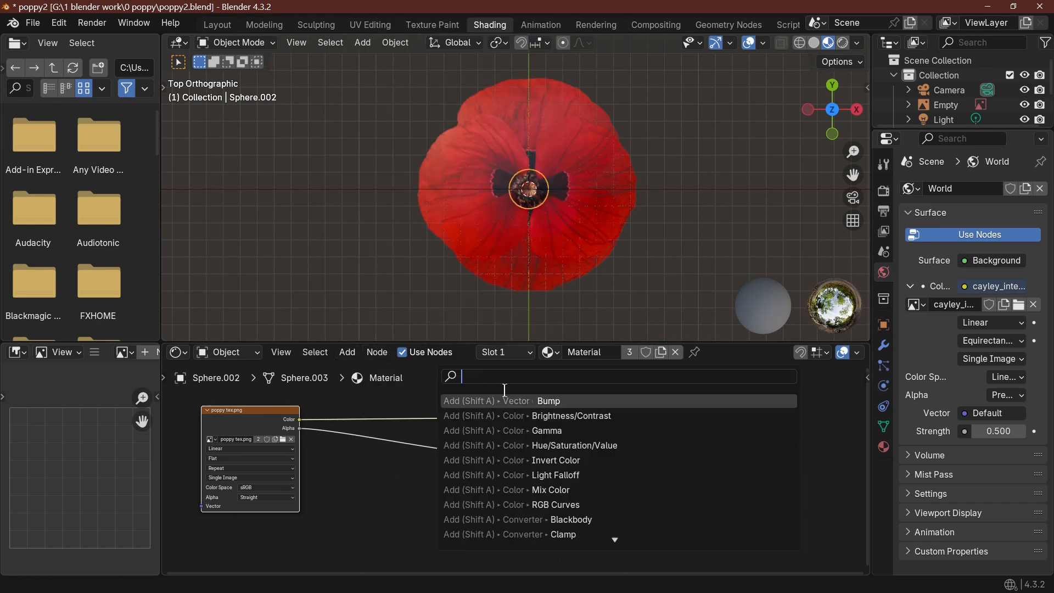
pyautogui.write('bum')
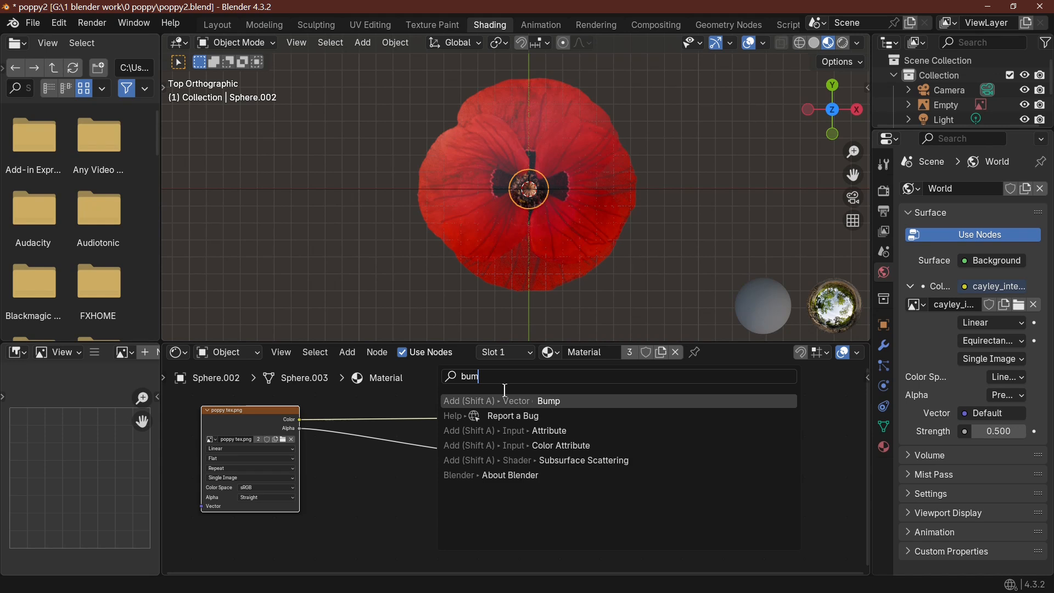
pyautogui.write('p')
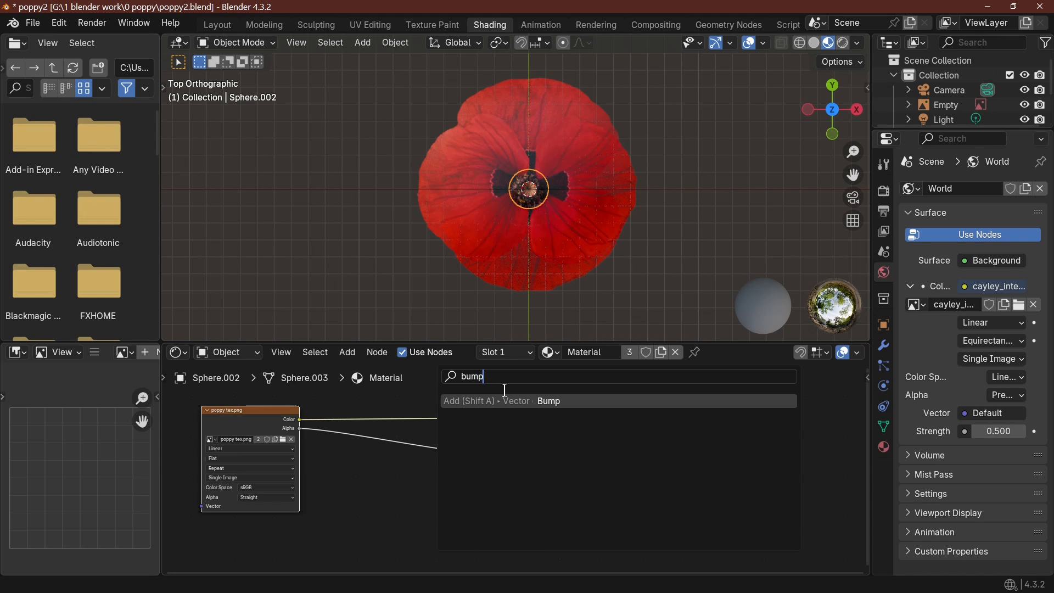
pyautogui.press('BackSpace')
pyautogui.press('BackSpace')
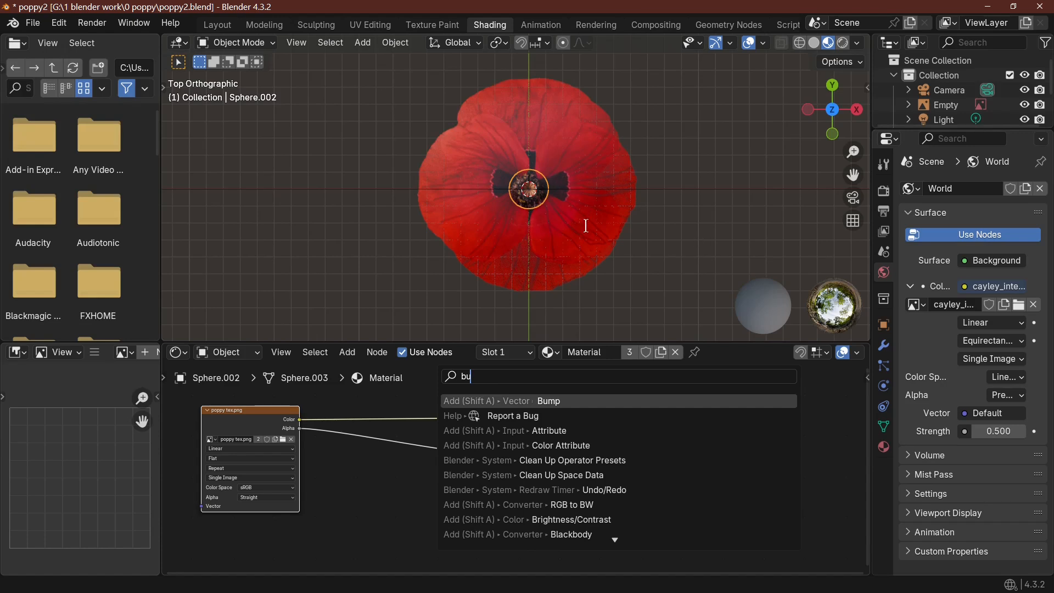
pyautogui.press('Escape')
# Step: For the upper petal bowl's material, add a Bump node, feeding poppy tex.png's Color into Height and its Normal output into the Principled BSDF
pyautogui.click(616, 236)
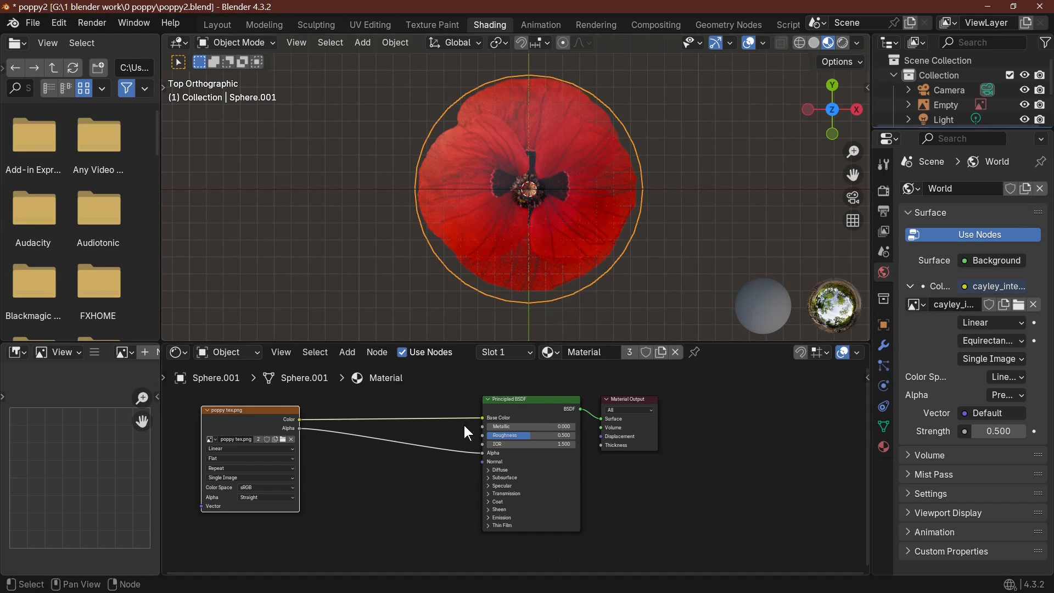
pyautogui.click(341, 353)
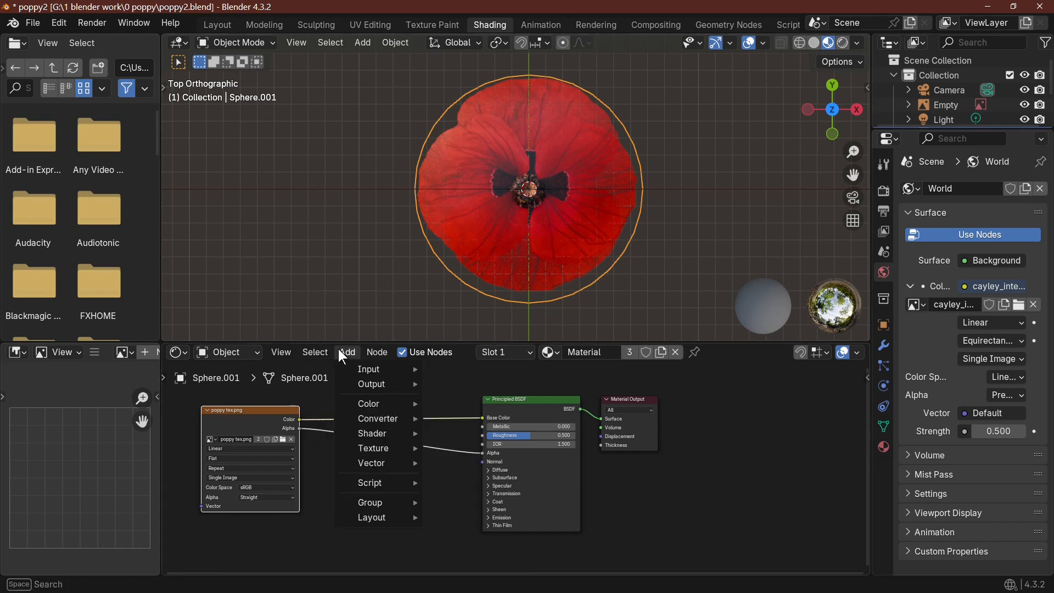
pyautogui.click(345, 356)
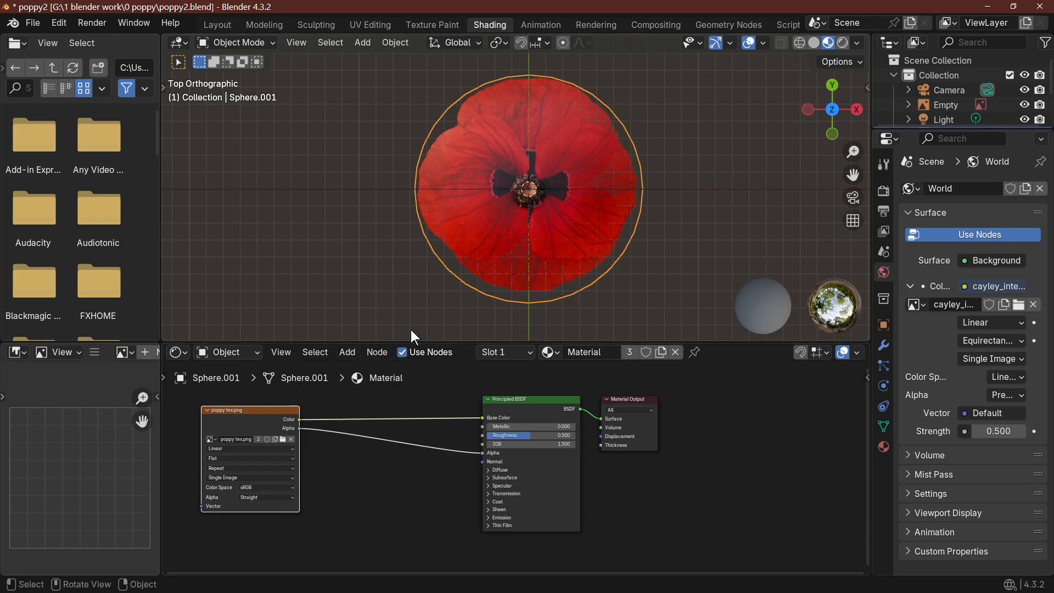
pyautogui.click(364, 525)
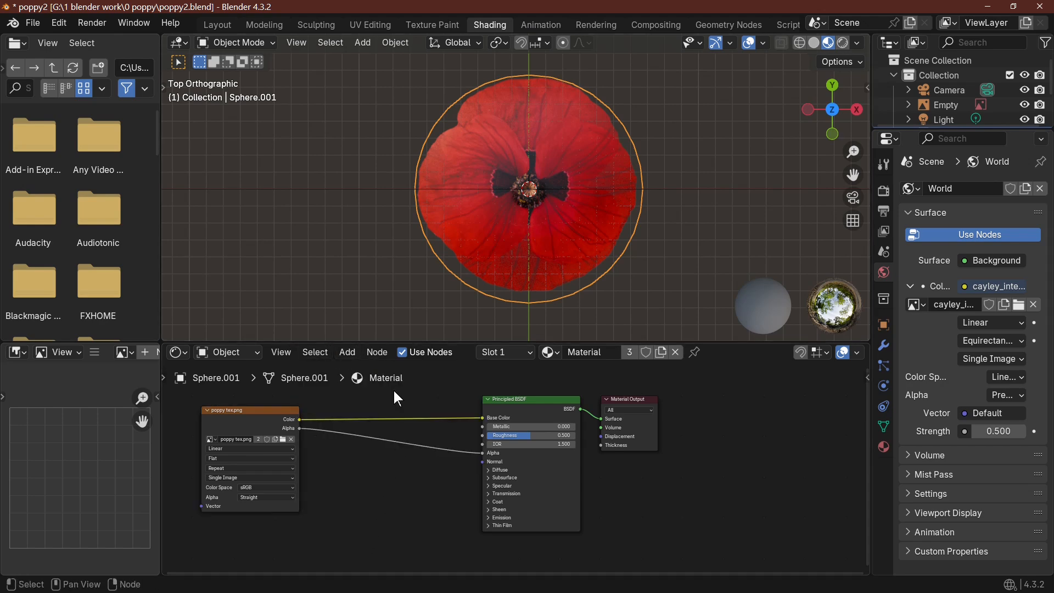
pyautogui.press('F3')
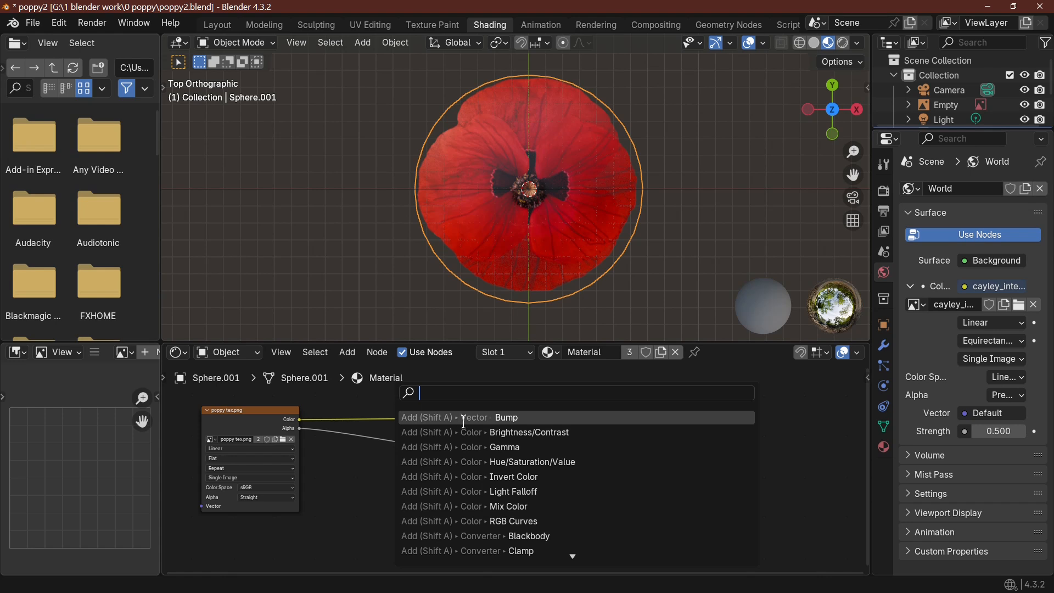
pyautogui.click(512, 417)
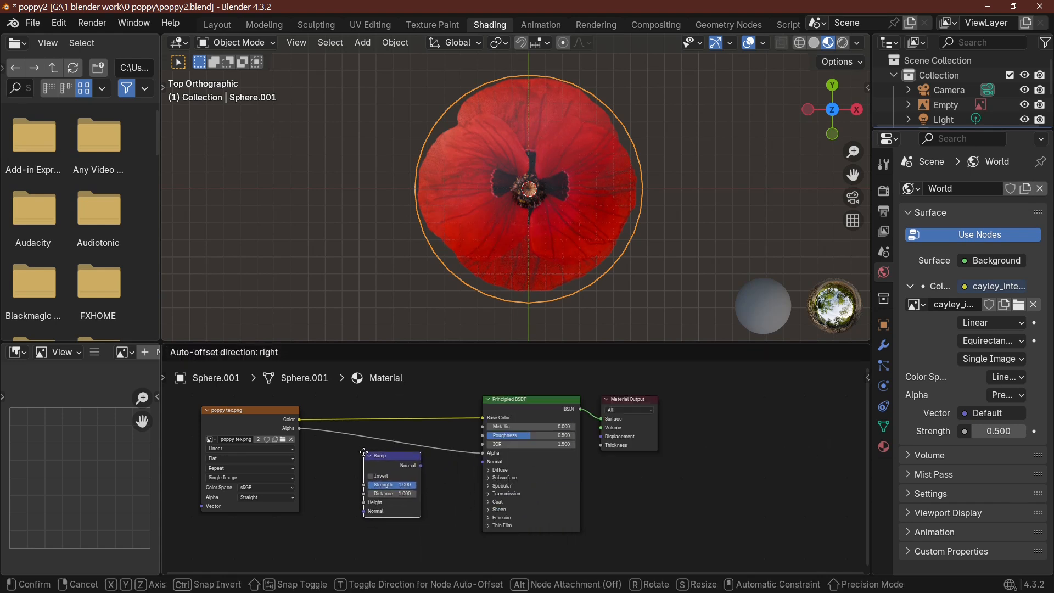
pyautogui.click(364, 451)
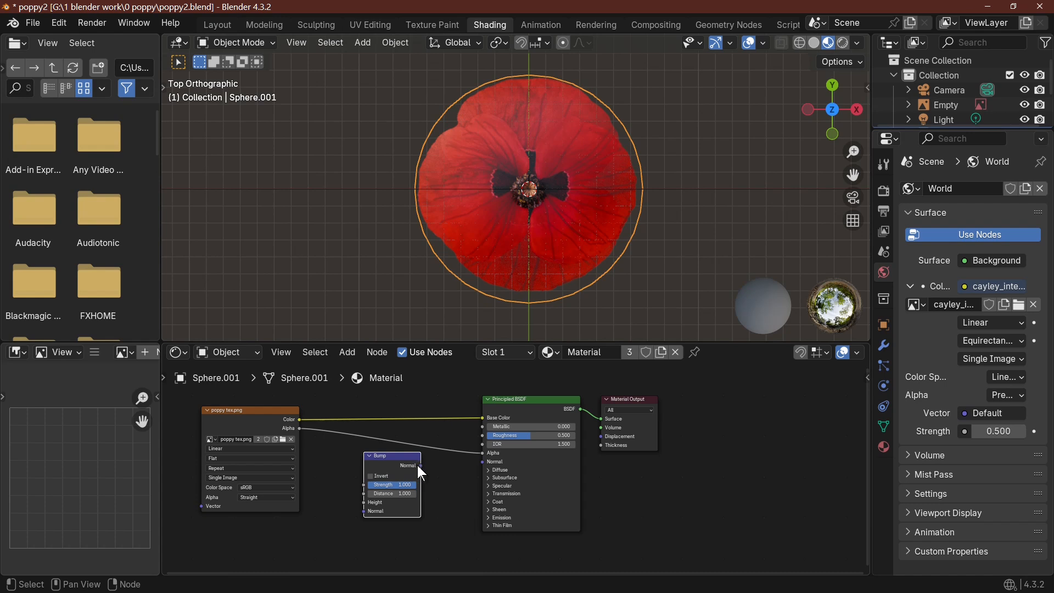
pyautogui.moveTo(419, 466); pyautogui.dragTo(477, 462)
pyautogui.moveTo(300, 420); pyautogui.dragTo(371, 503)
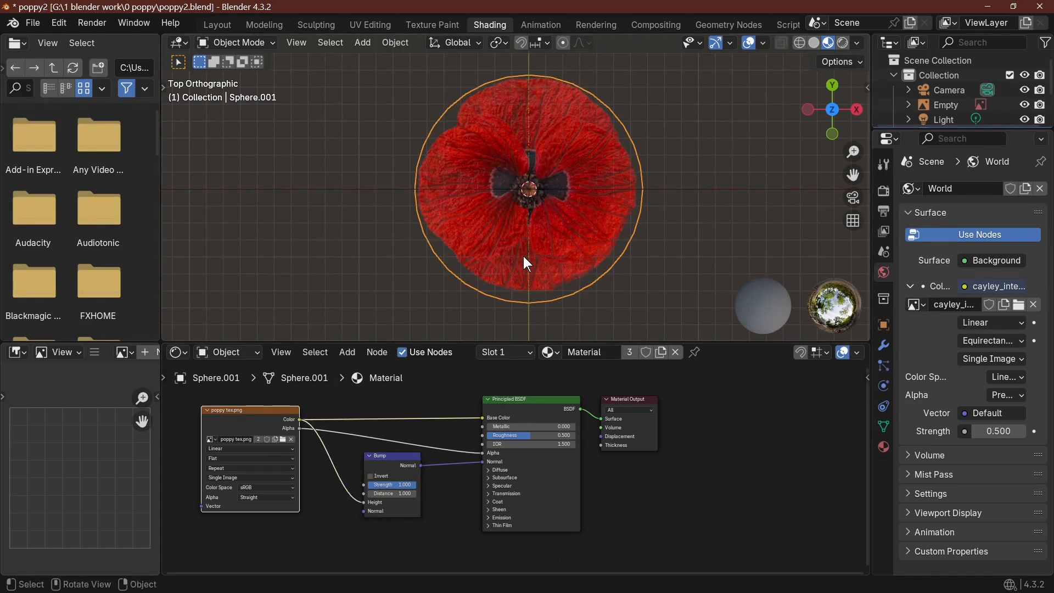
# Step: Examine the bump relief on the petals from above, from the side and up close
pyautogui.scroll(3, 525, 237)
pyautogui.moveTo(525, 237); pyautogui.dragTo(534, 169, button='middle')
pyautogui.scroll(-5, 524, 282)
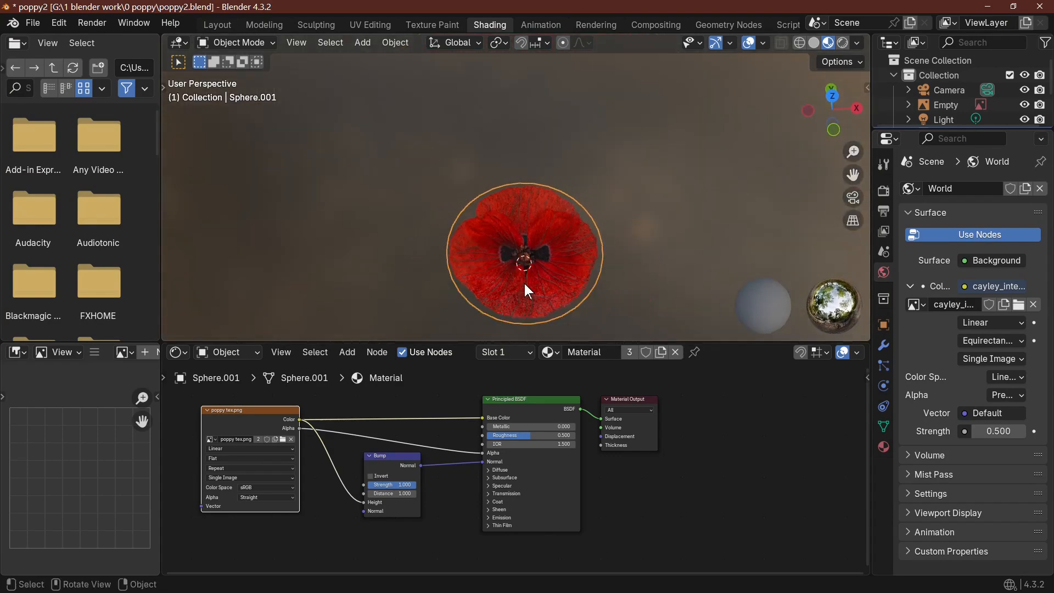
pyautogui.moveTo(525, 292); pyautogui.dragTo(539, 219, button='middle')
pyautogui.scroll(4, 563, 295)
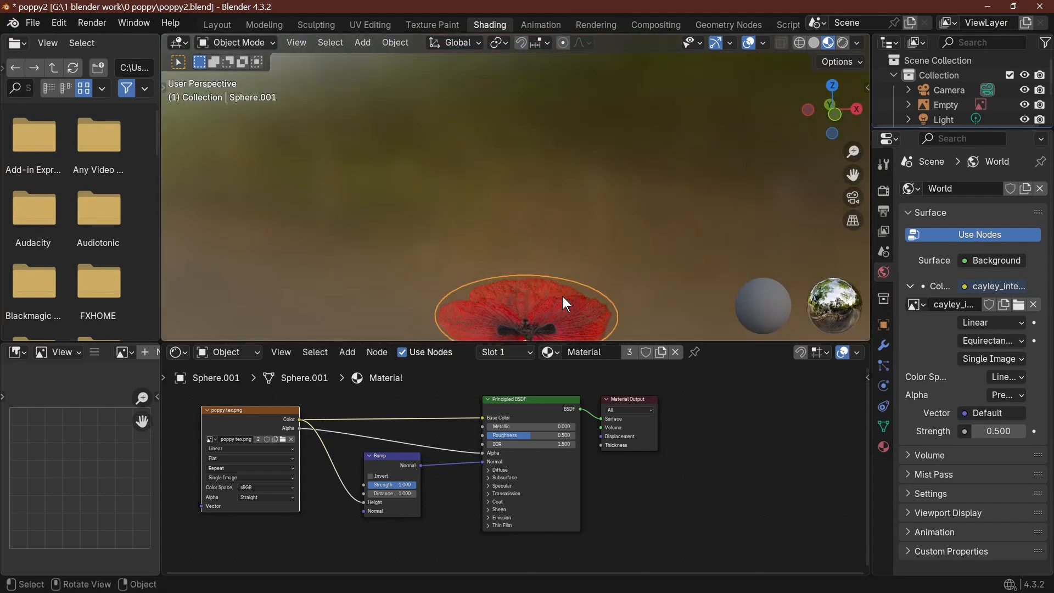
pyautogui.keyDown('shift'); pyautogui.moveTo(561, 269); pyautogui.dragTo(562, 180, button='middle'); pyautogui.keyUp('shift')
pyautogui.scroll(8, 568, 229)
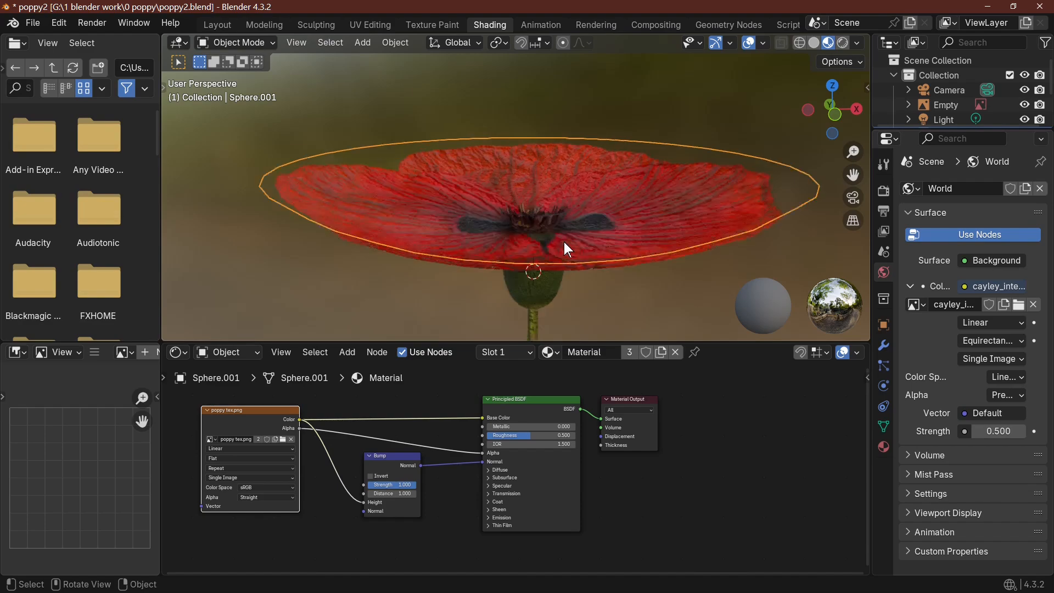
pyautogui.moveTo(564, 242)
pyautogui.mouseDown(button='middle')
pyautogui.moveTo(558, 264)
pyautogui.moveTo(616, 273)
pyautogui.moveTo(701, 254)
pyautogui.moveTo(553, 240)
pyautogui.mouseUp(button='middle')
pyautogui.moveTo(502, 271); pyautogui.dragTo(421, 287, button='middle')
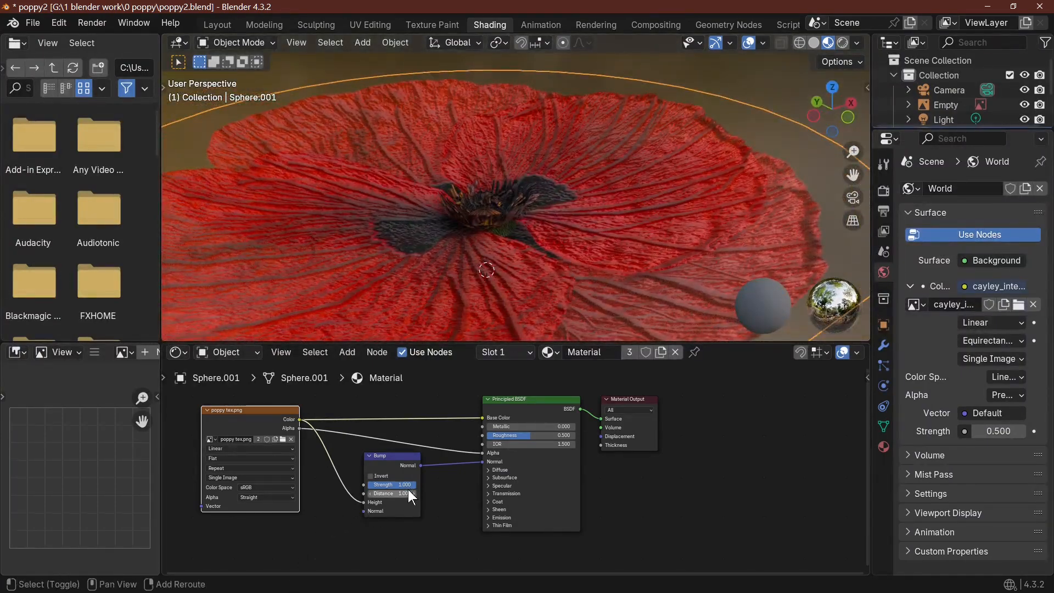
# Step: Set the Bump node's Strength to 0.257
pyautogui.moveTo(407, 489)
pyautogui.mouseDown(button='middle')
pyautogui.moveTo(418, 457)
pyautogui.moveTo(419, 479)
pyautogui.mouseUp(button='middle')
pyautogui.scroll(5, 439, 486)
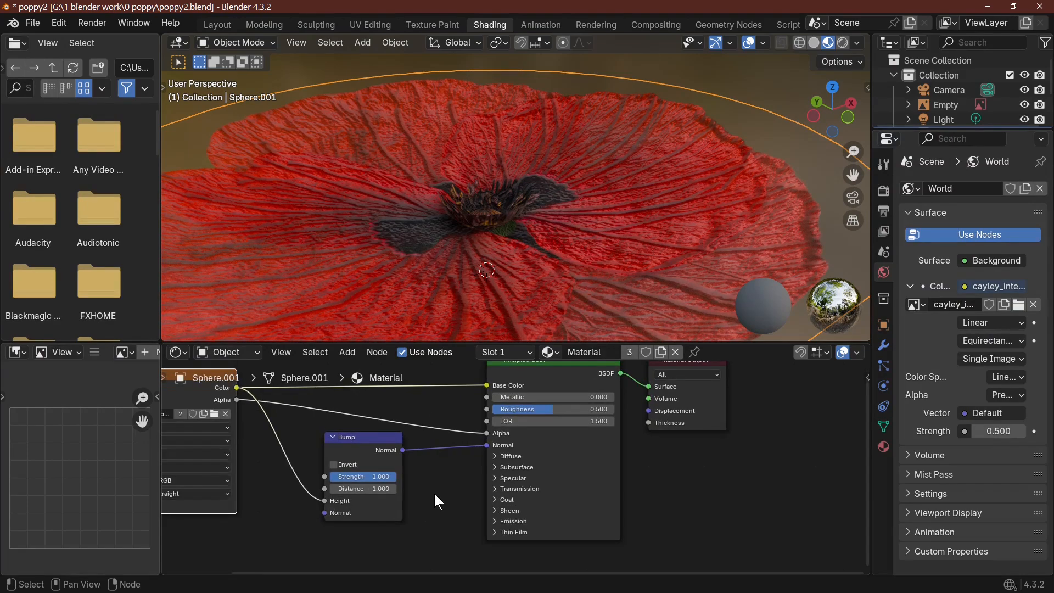
pyautogui.moveTo(344, 479); pyautogui.dragTo(378, 475)
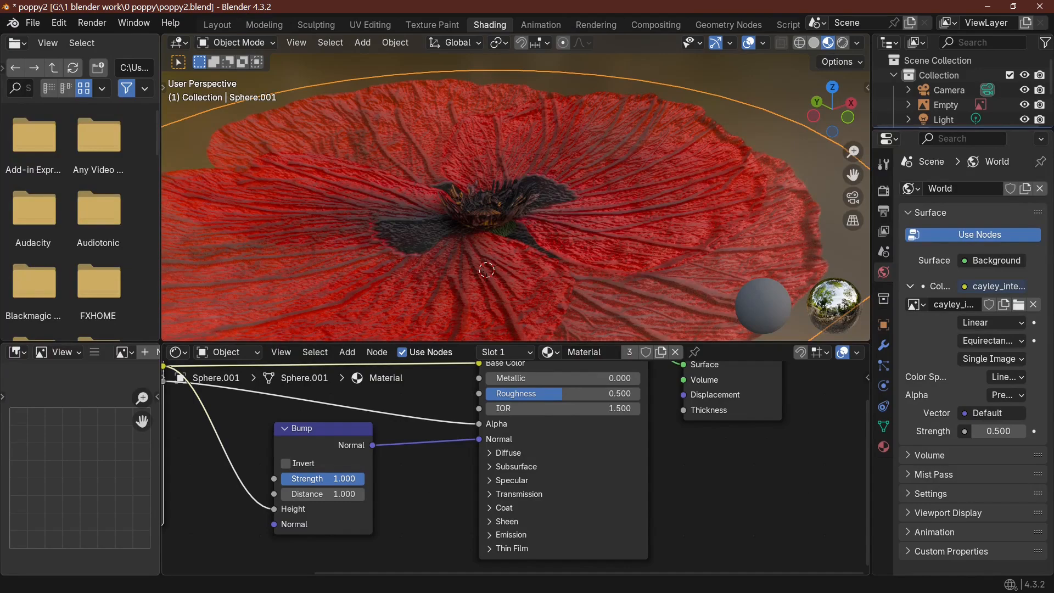
pyautogui.moveTo(378, 476); pyautogui.dragTo(319, 478)
# Step: Set the Principled BSDF's Metallic to 0.840 and the Bump node's Distance to 23.400
pyautogui.scroll(-4, 511, 258)
pyautogui.moveTo(516, 263); pyautogui.dragTo(779, 251, button='middle')
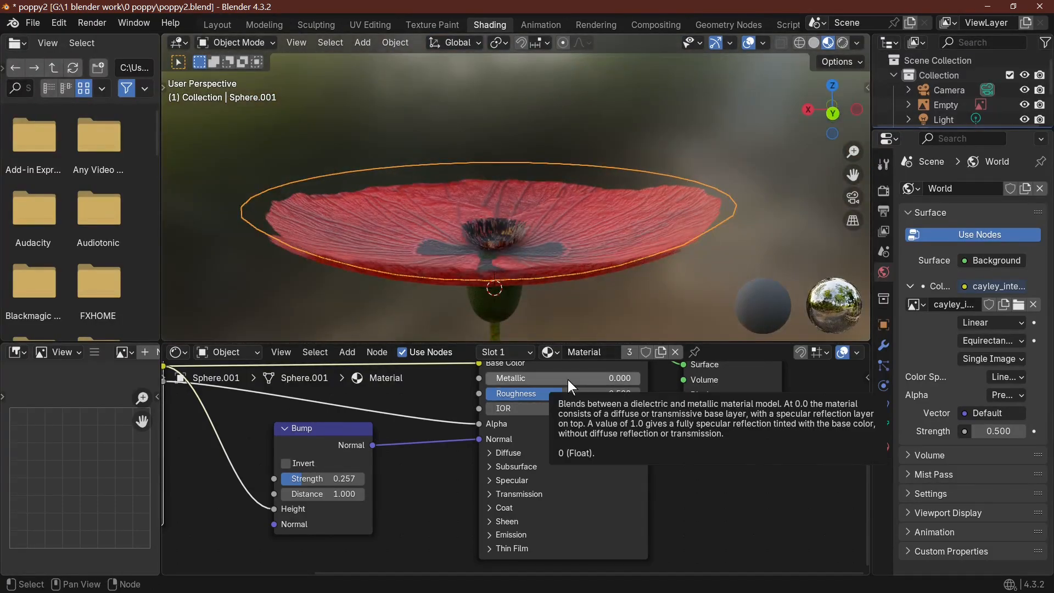
pyautogui.moveTo(567, 380); pyautogui.dragTo(697, 380)
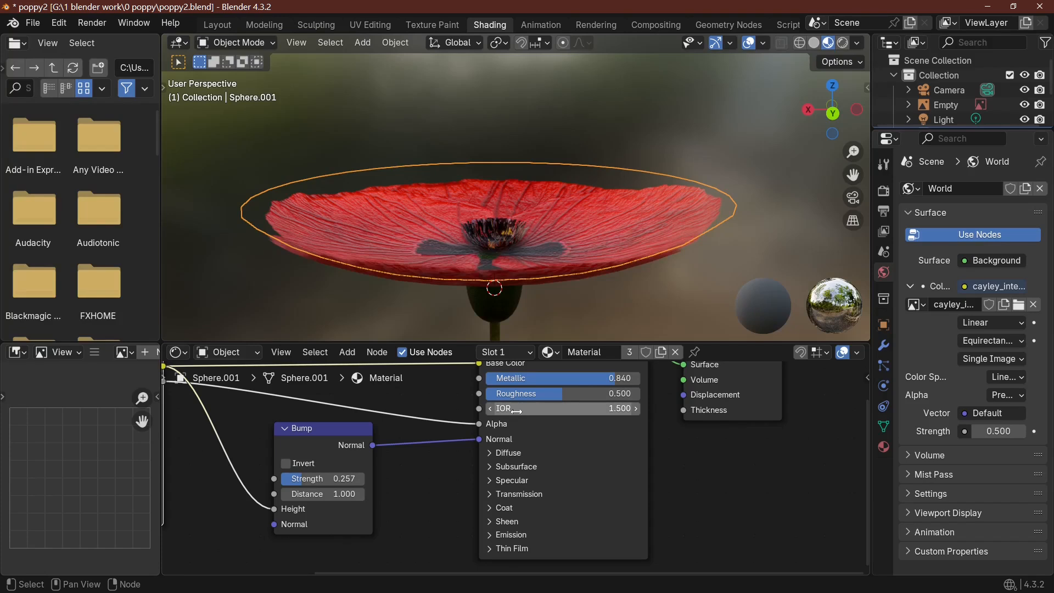
pyautogui.scroll(-1, 516, 409)
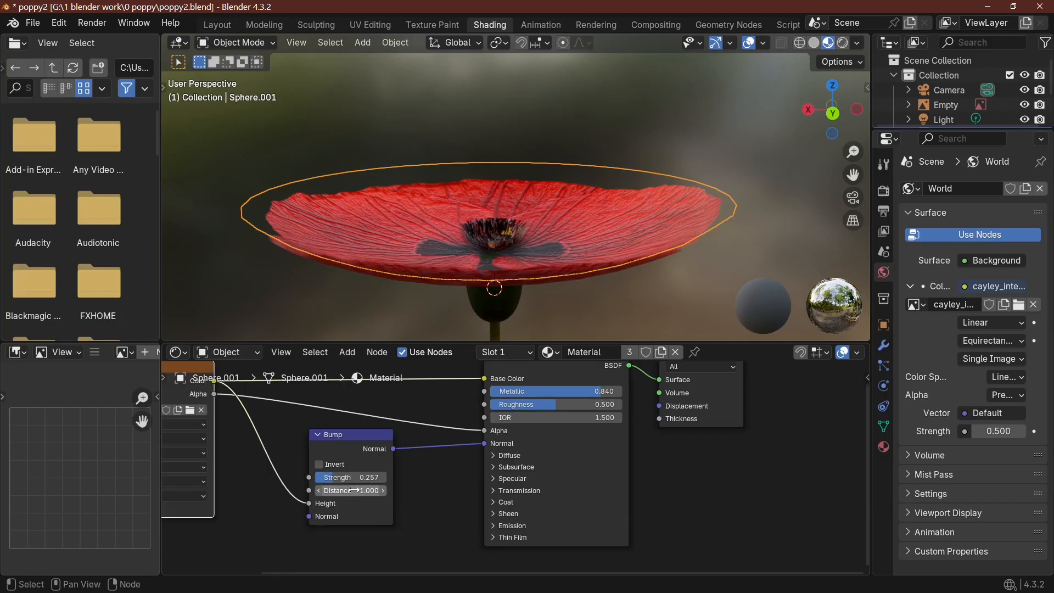
pyautogui.moveTo(337, 490)
pyautogui.mouseDown()
pyautogui.moveTo(372, 490)
pyautogui.moveTo(351, 490)
pyautogui.mouseUp()
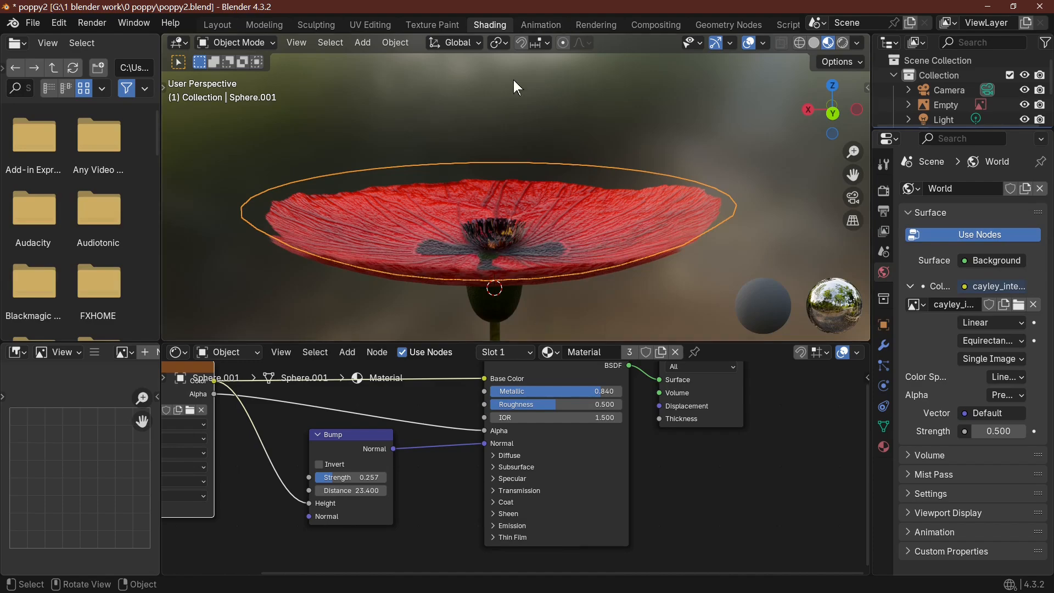
# Step: Turn on proportional editing and select the upper petal bowl, Sphere.001, out of the two overlapping bowls
pyautogui.moveTo(498, 234); pyautogui.dragTo(569, 279, button='middle')
pyautogui.scroll(4, 539, 285)
pyautogui.scroll(-5, 565, 265)
pyautogui.scroll(-1, 563, 269)
pyautogui.scroll(1, 562, 273)
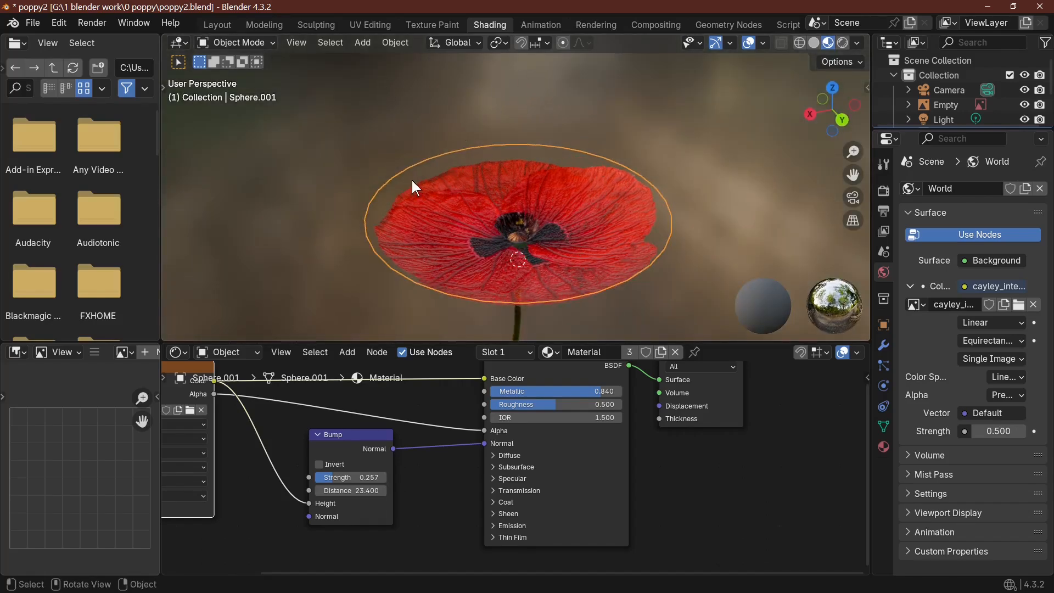
pyautogui.moveTo(525, 193); pyautogui.dragTo(587, 268, button='middle')
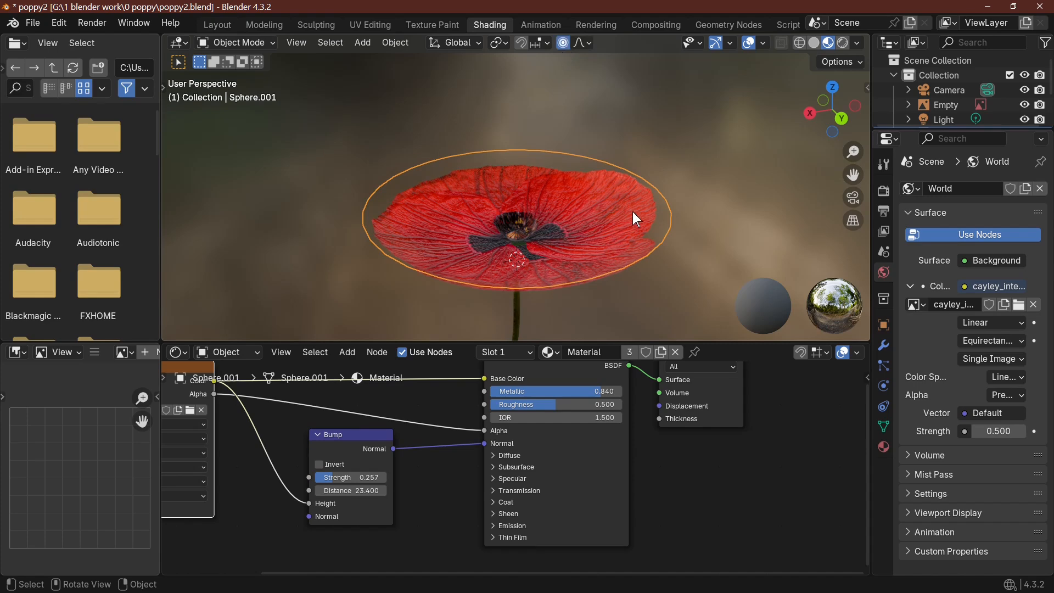
pyautogui.click(629, 234)
pyautogui.click(629, 234)
pyautogui.click(629, 234)
pyautogui.click(630, 234)
pyautogui.click(629, 234)
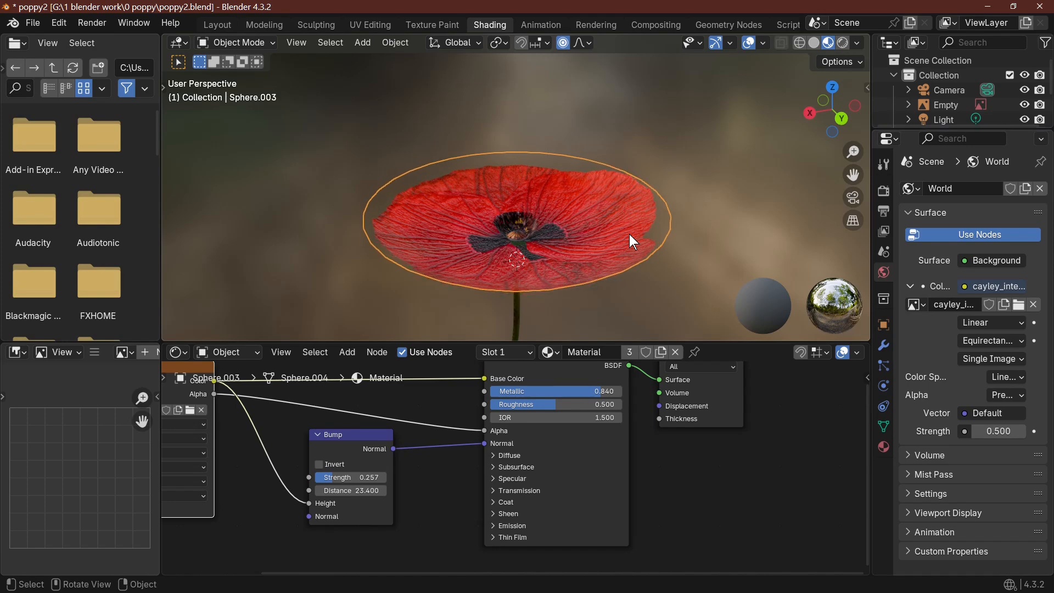
pyautogui.click(629, 233)
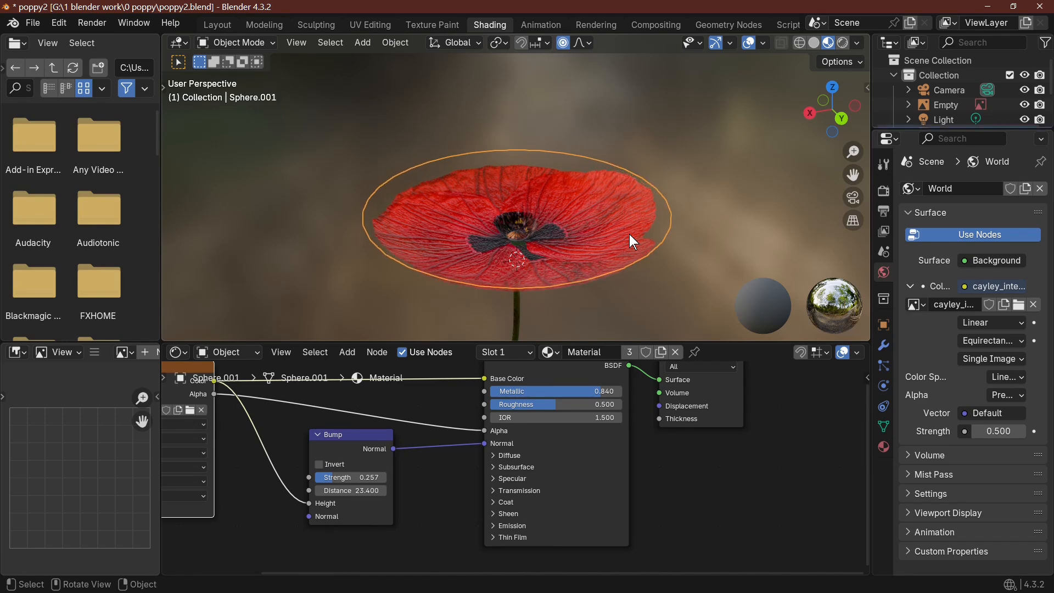
# Step: Raise three spots around the upper petal bowl's rim with proportional editing to give it a wavy outline
pyautogui.press('Tab')
pyautogui.click(650, 181)
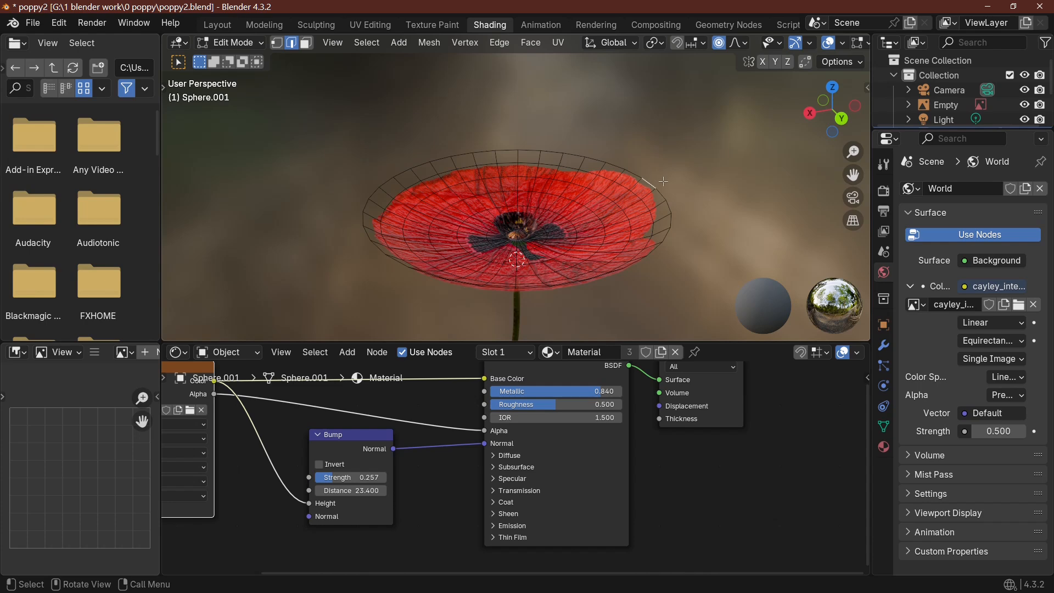
pyautogui.press('g')
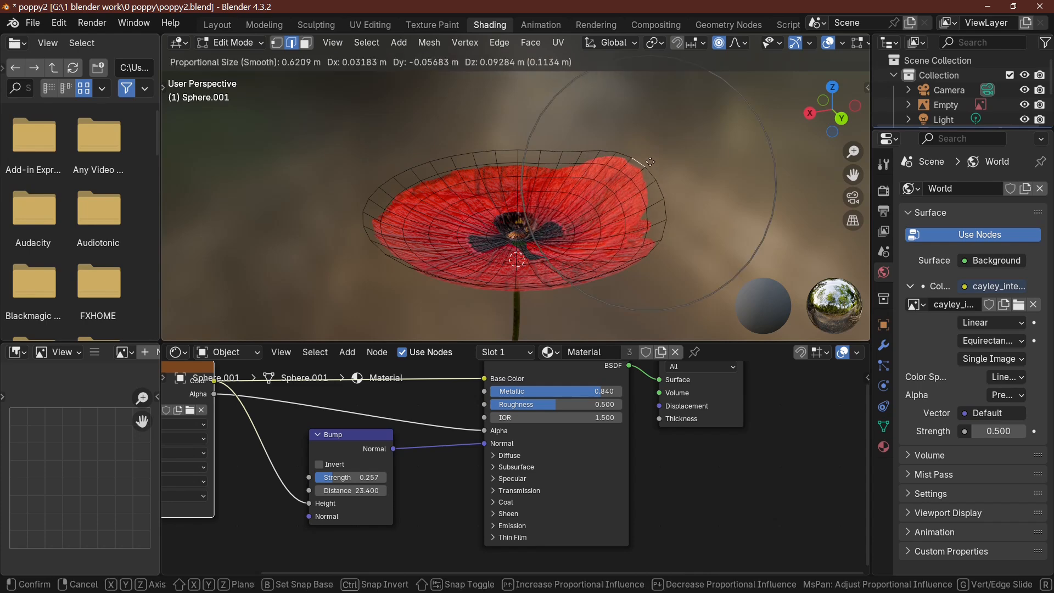
pyautogui.click(649, 162)
pyautogui.click(432, 165)
pyautogui.press('g')
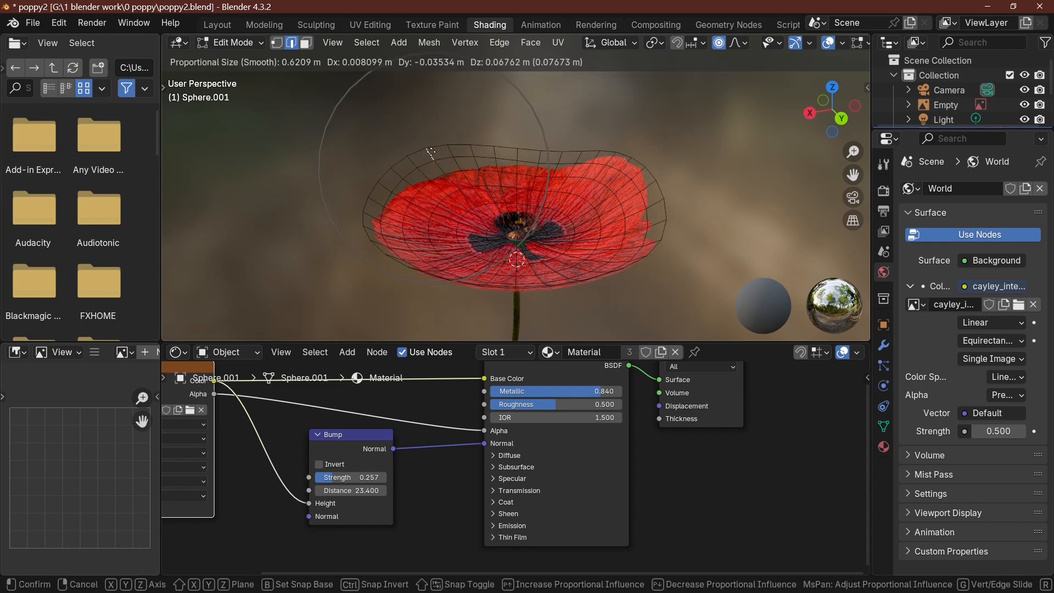
pyautogui.click(431, 155)
pyautogui.click(419, 265)
pyautogui.press('g')
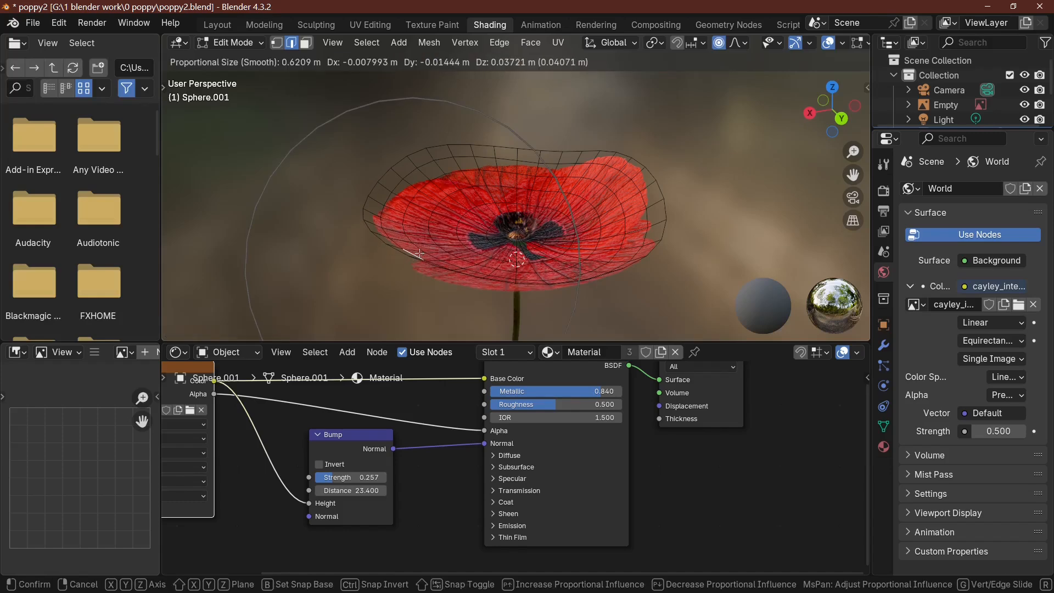
pyautogui.click(420, 236)
# Step: Reshape two more spots on the petal bowl's rim with proportional editing and finish editing its mesh
pyautogui.moveTo(513, 278); pyautogui.dragTo(484, 266, button='middle')
pyautogui.click(483, 253)
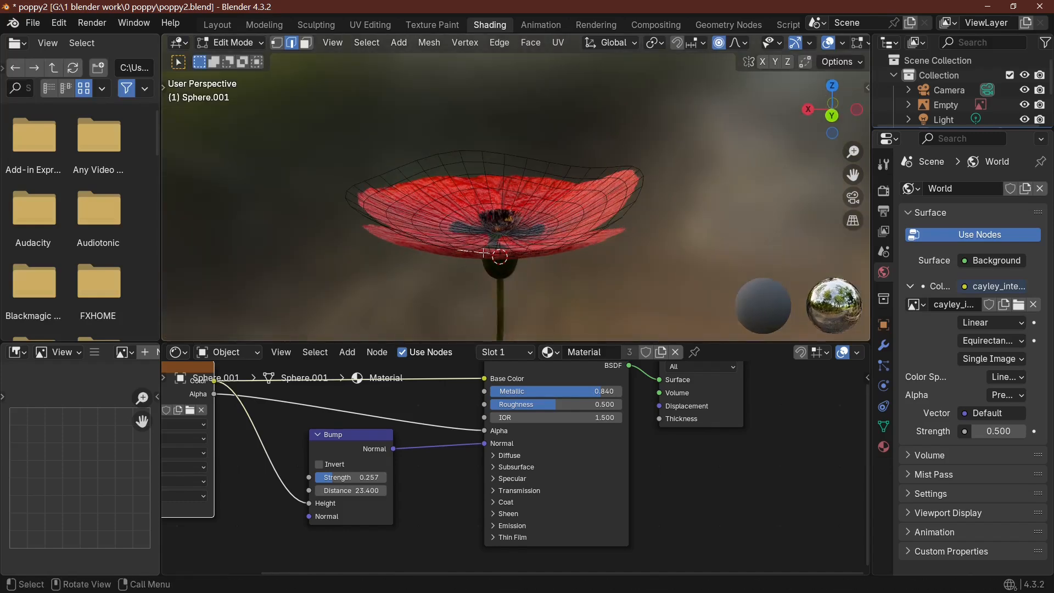
pyautogui.press('g')
pyautogui.moveTo(483, 241); pyautogui.dragTo(723, 310, button='middle')
pyautogui.press('g')
pyautogui.click(446, 294)
pyautogui.press('Tab')
pyautogui.scroll(4, 571, 291)
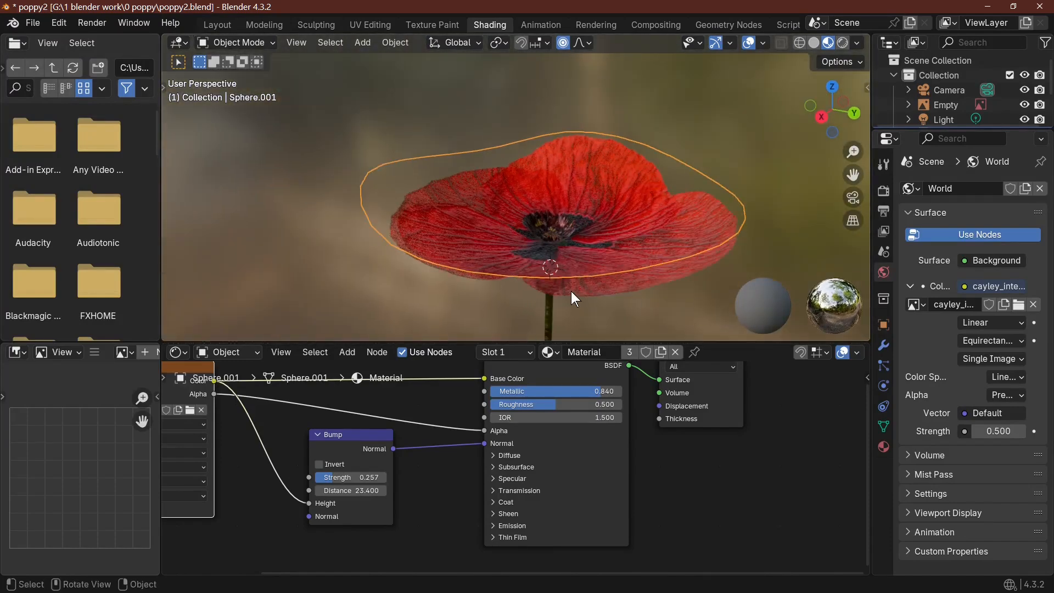
# Step: Set the Bump node's Distance to 4.000 and its Strength to 0.222
pyautogui.moveTo(571, 291); pyautogui.dragTo(560, 49, button='middle')
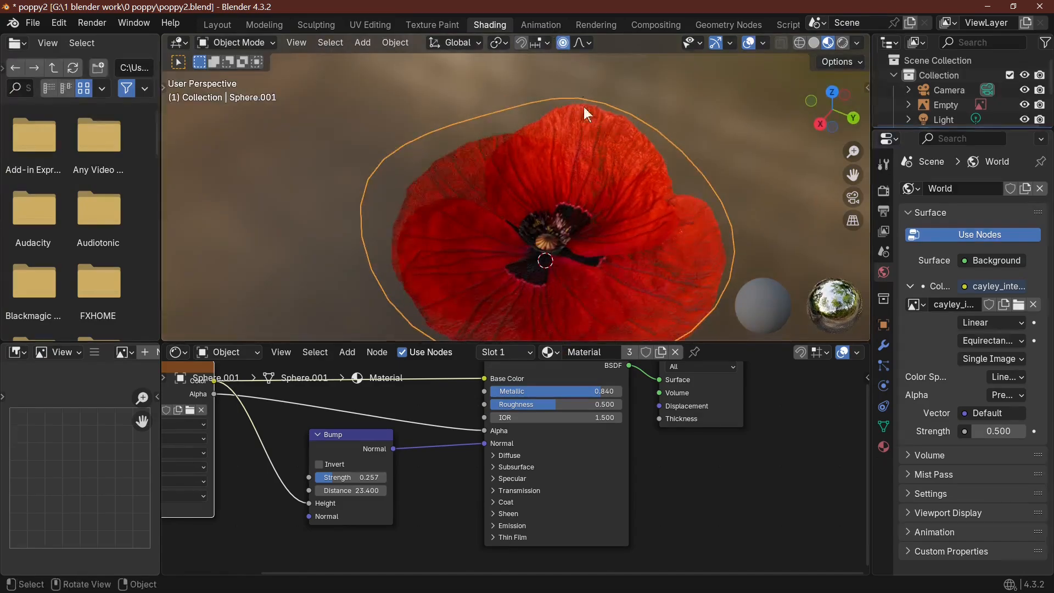
pyautogui.scroll(7, 572, 169)
pyautogui.scroll(-3, 576, 189)
pyautogui.moveTo(576, 190); pyautogui.dragTo(455, 215, button='middle')
pyautogui.scroll(-2, 455, 226)
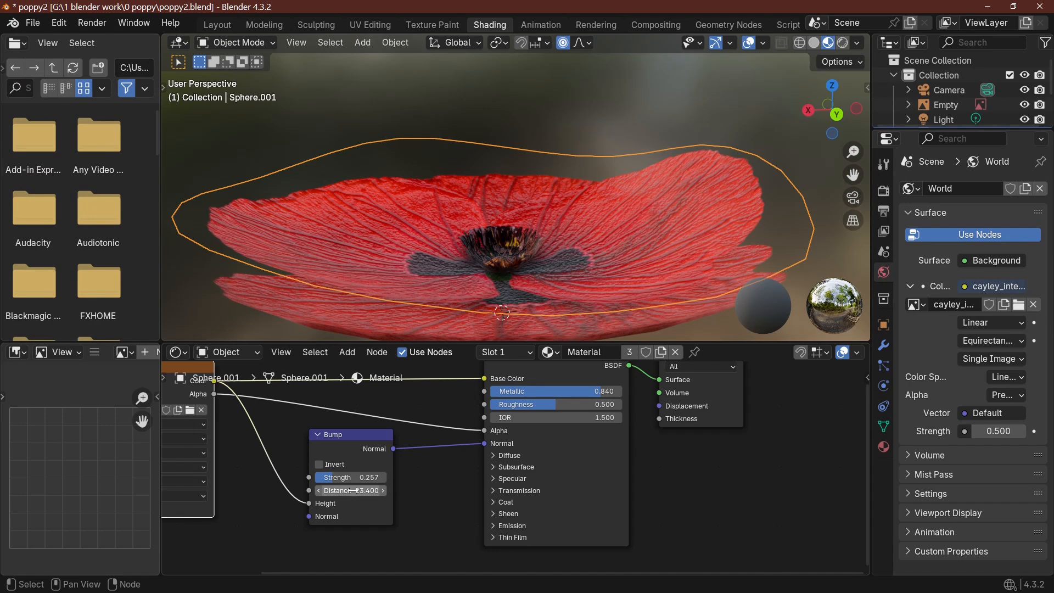
pyautogui.moveTo(349, 494); pyautogui.dragTo(340, 475)
pyautogui.moveTo(515, 298); pyautogui.dragTo(555, 226, button='middle')
pyautogui.scroll(-5, 555, 225)
pyautogui.scroll(-5, 552, 238)
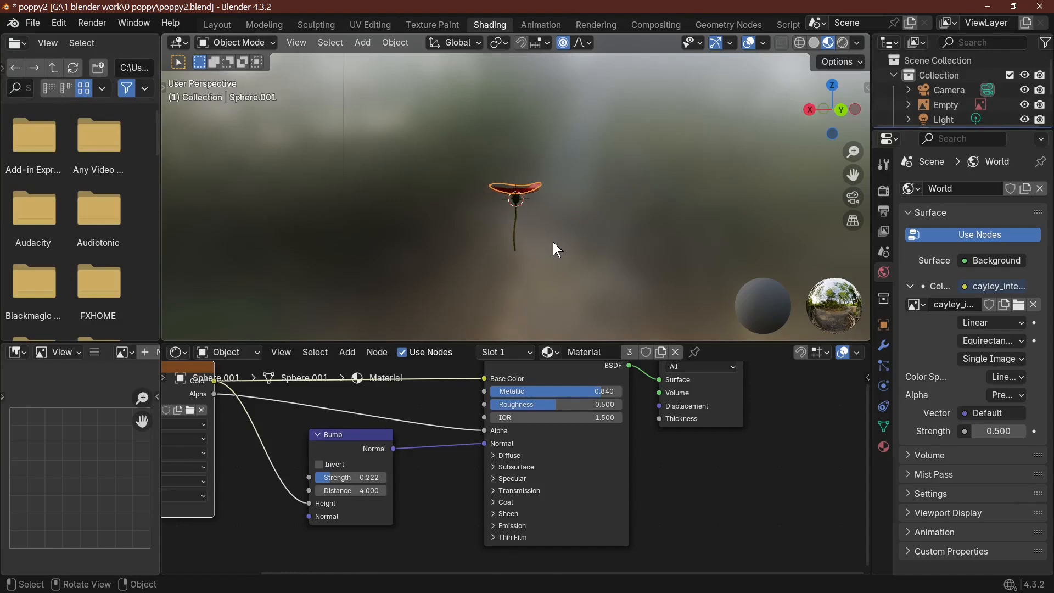
# Step: Open the stem, Sphere.002, for mesh editing and select one lengthwise edge on the side of its shaft
pyautogui.scroll(6, 555, 320)
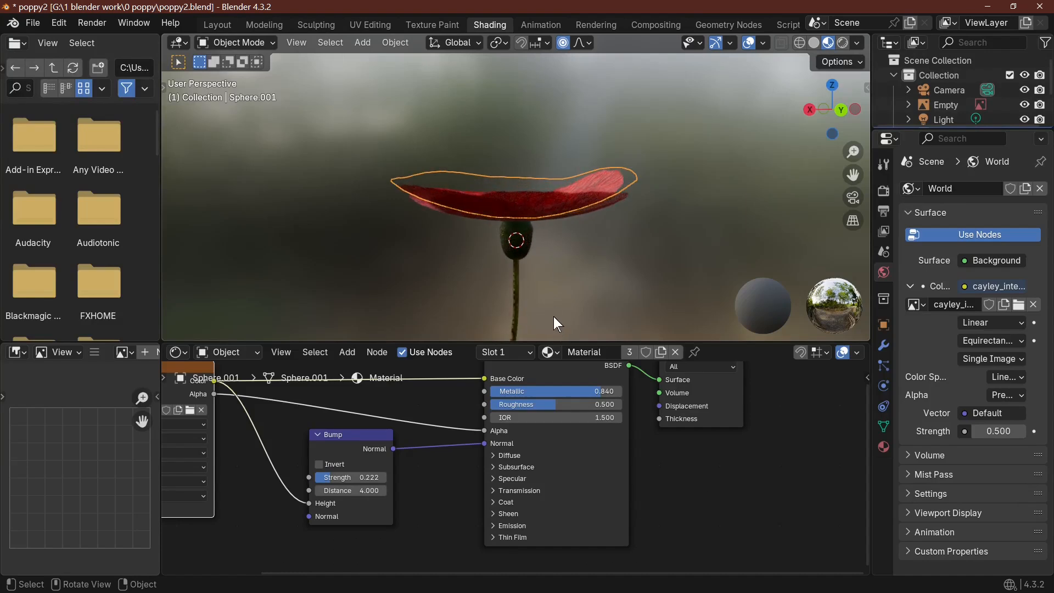
pyautogui.keyDown('shift'); pyautogui.moveTo(555, 311); pyautogui.dragTo(579, 185, button='middle'); pyautogui.keyUp('shift')
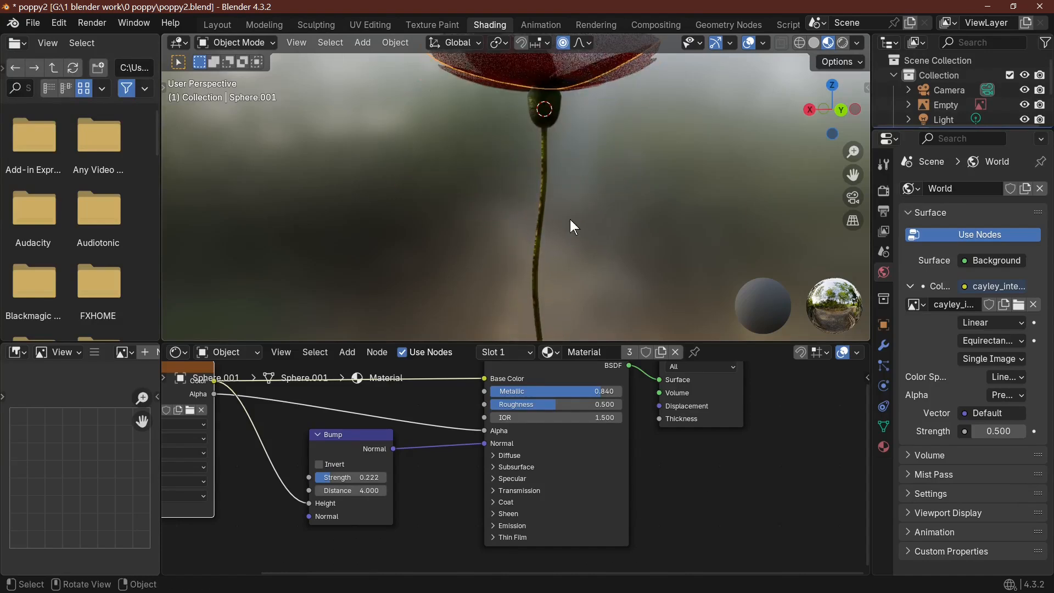
pyautogui.scroll(4, 553, 275)
pyautogui.click(572, 239)
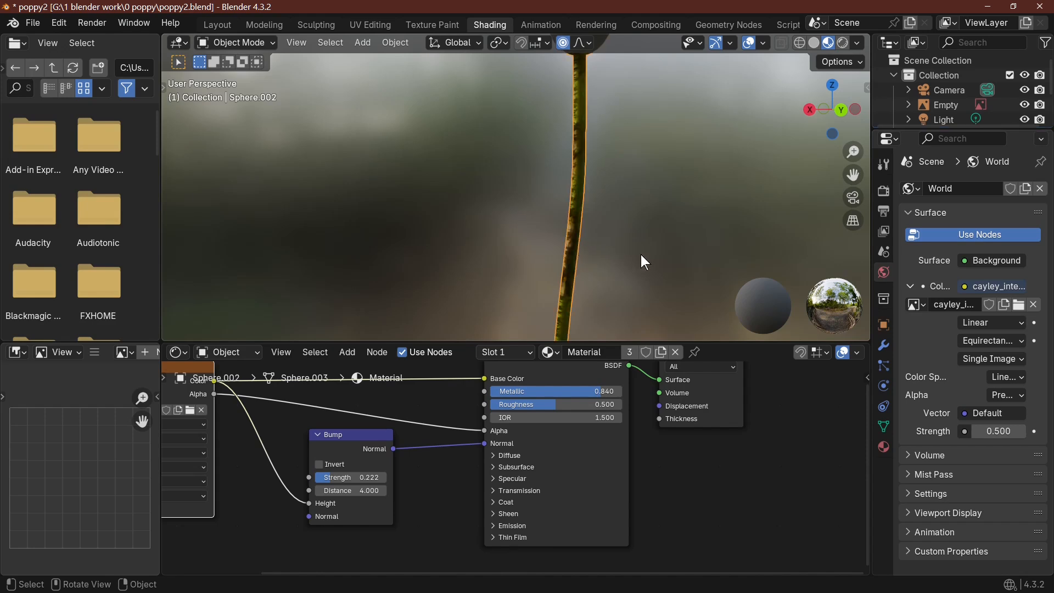
pyautogui.press('Tab')
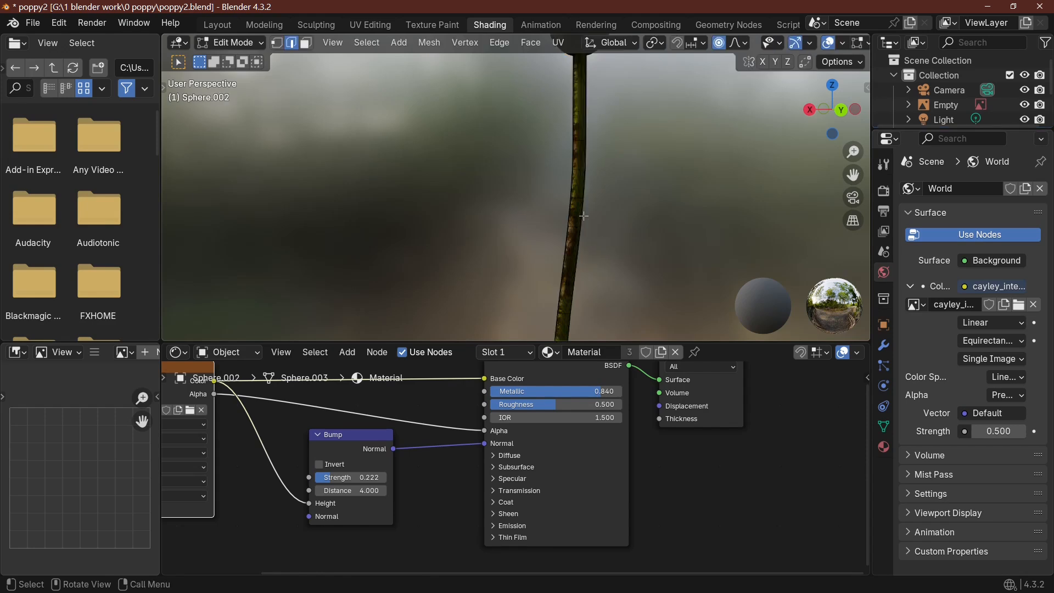
pyautogui.scroll(5, 656, 281)
pyautogui.moveTo(656, 281); pyautogui.dragTo(584, 284, button='middle')
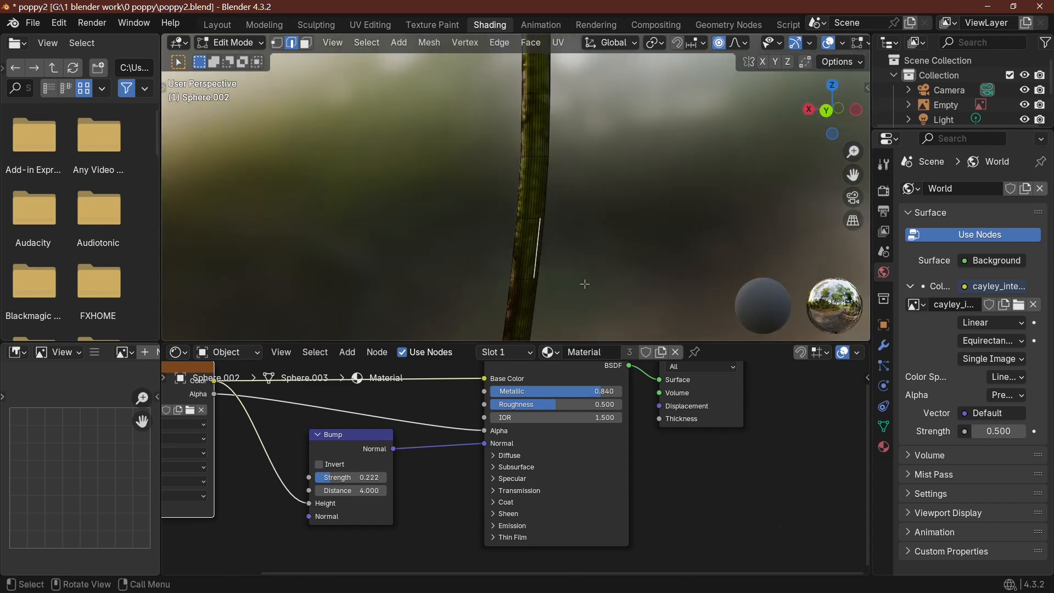
pyautogui.scroll(6, 571, 293)
pyautogui.scroll(-3, 610, 284)
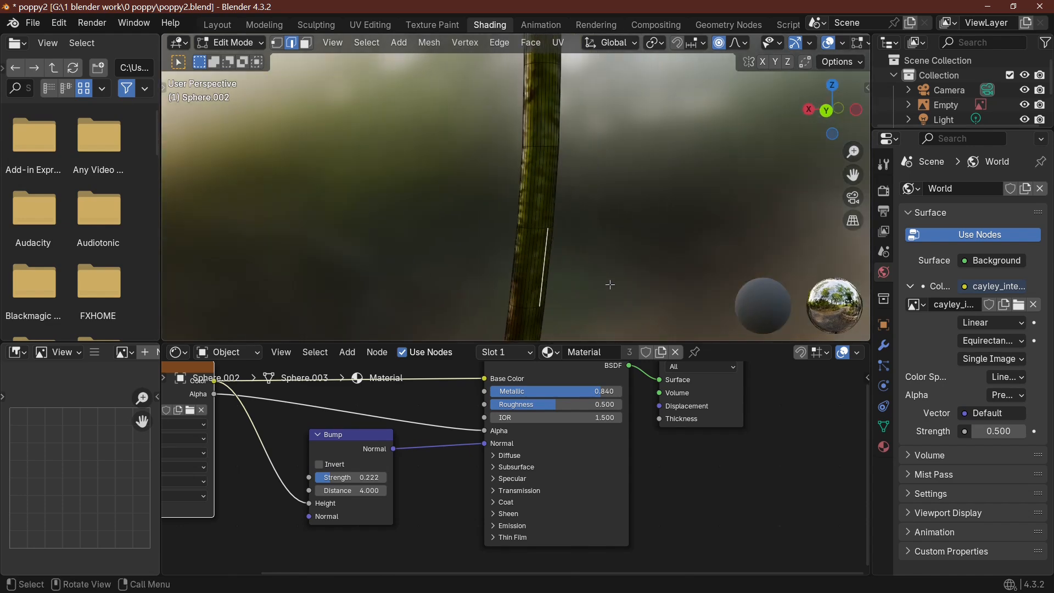
# Step: In the front orthographic view, extrude the selected stem edge outward to start a leaf
pyautogui.press('KP_1')
pyautogui.scroll(-4, 565, 256)
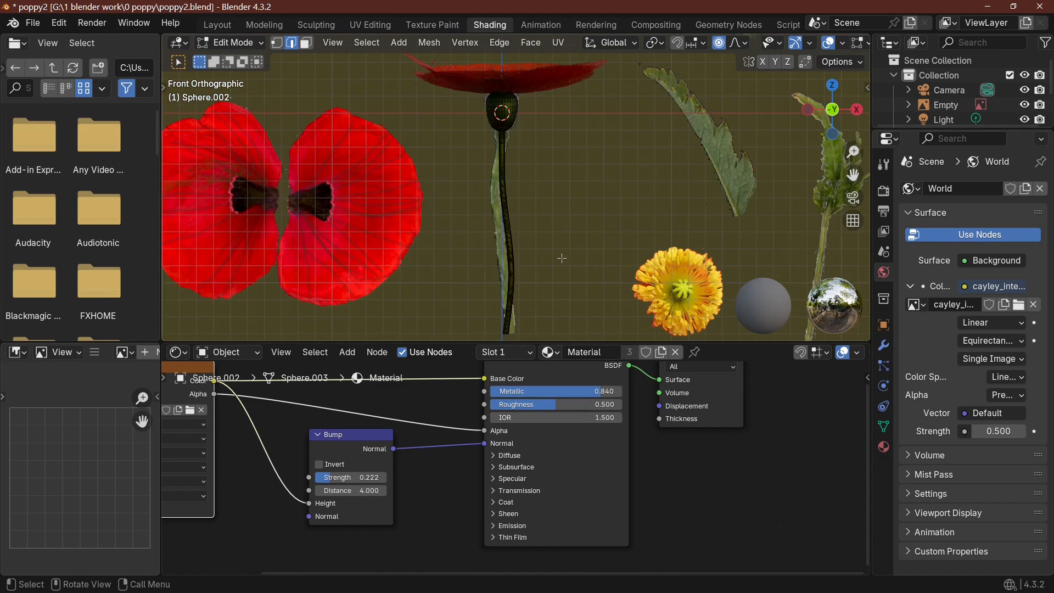
pyautogui.scroll(6, 509, 253)
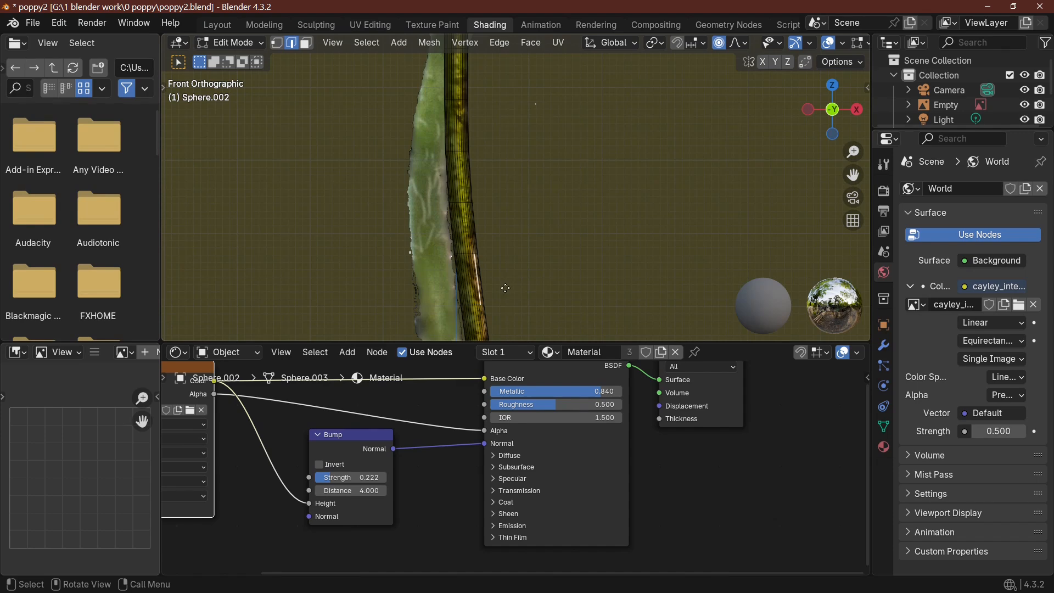
pyautogui.press('e')
pyautogui.click(595, 268)
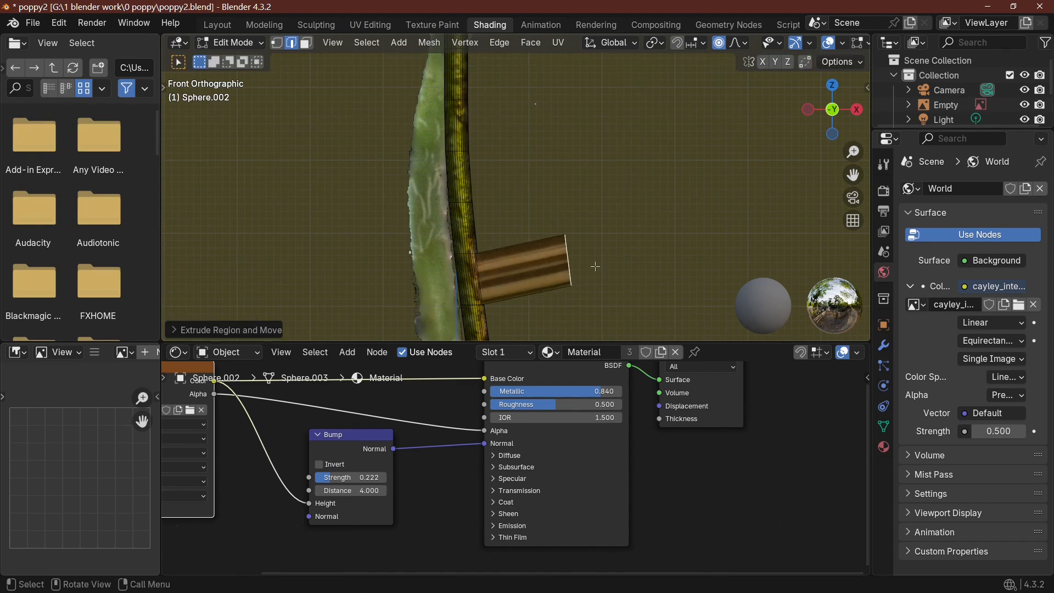
# Step: Try to rotate the extruded leaf edge upward with proportional editing still enabled
pyautogui.press('r')
pyautogui.click(595, 206)
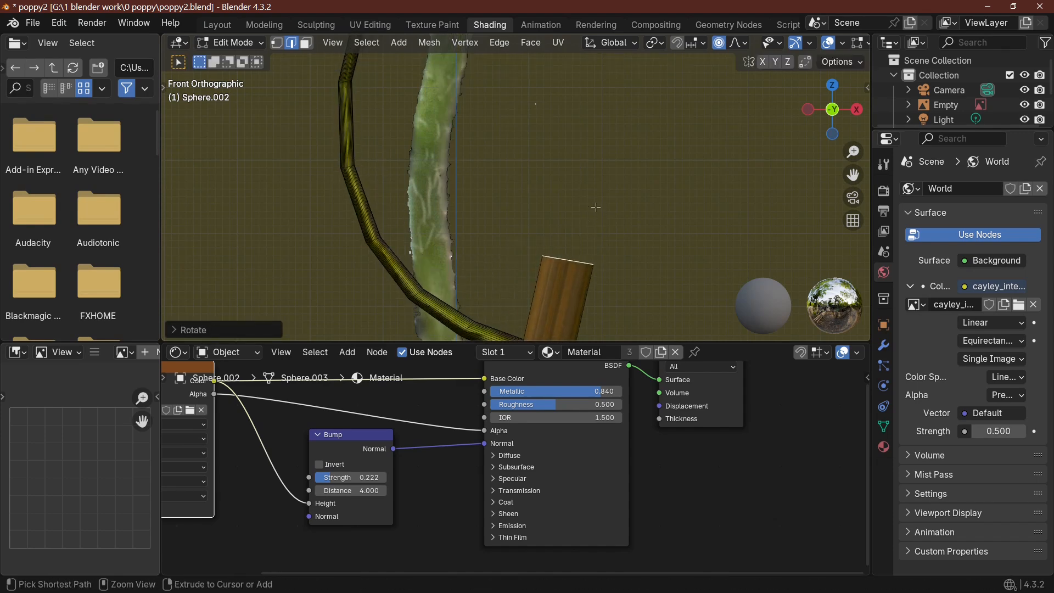
pyautogui.hotkey('ctrl', 'z')
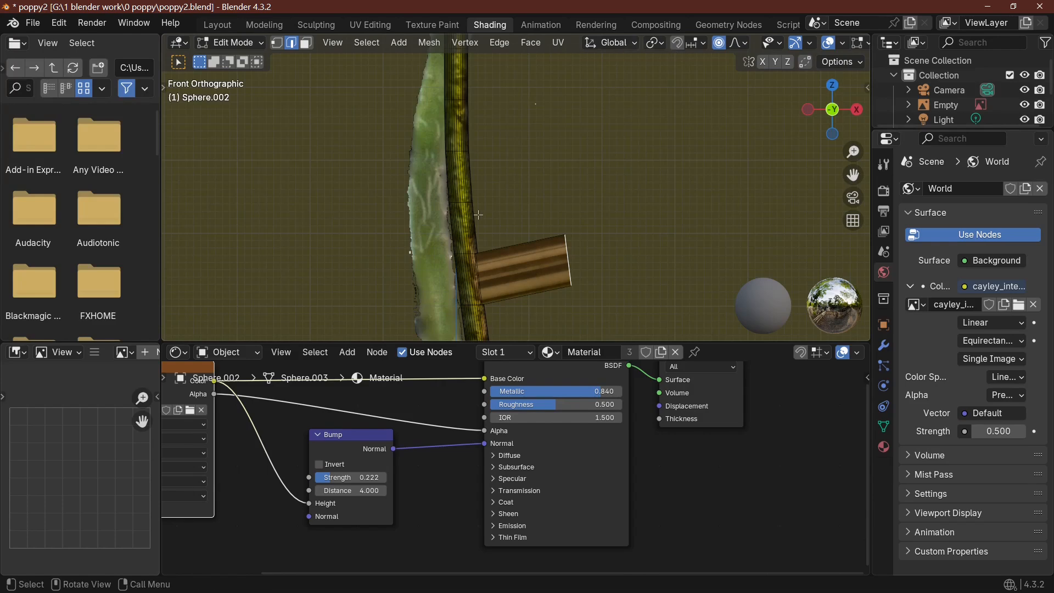
# Step: With proportional editing off, tilt the leaf's outer edge upward and scale it wider
pyautogui.scroll(-4, 478, 214)
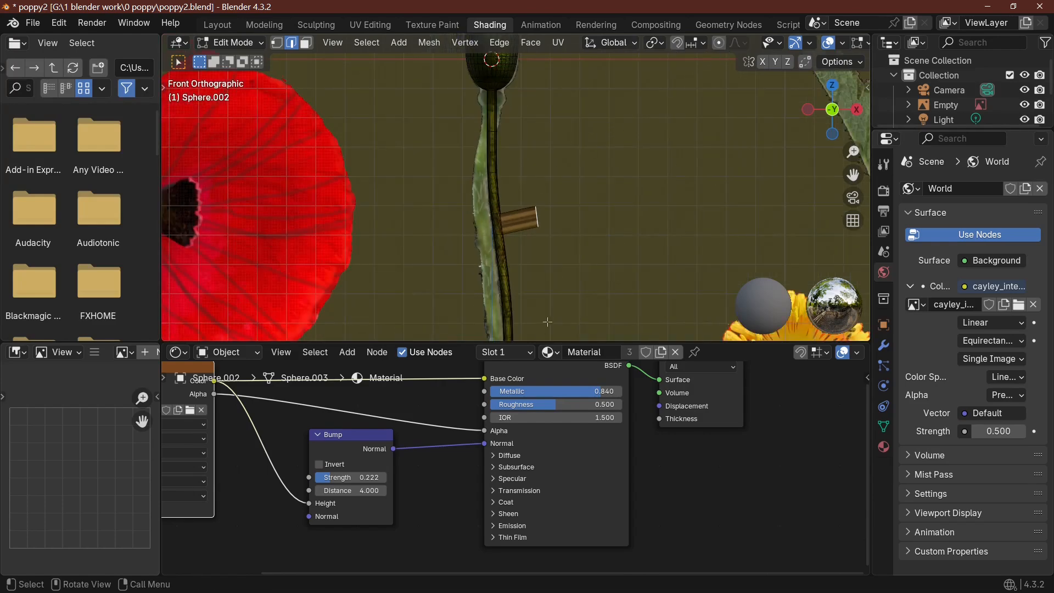
pyautogui.scroll(5, 540, 304)
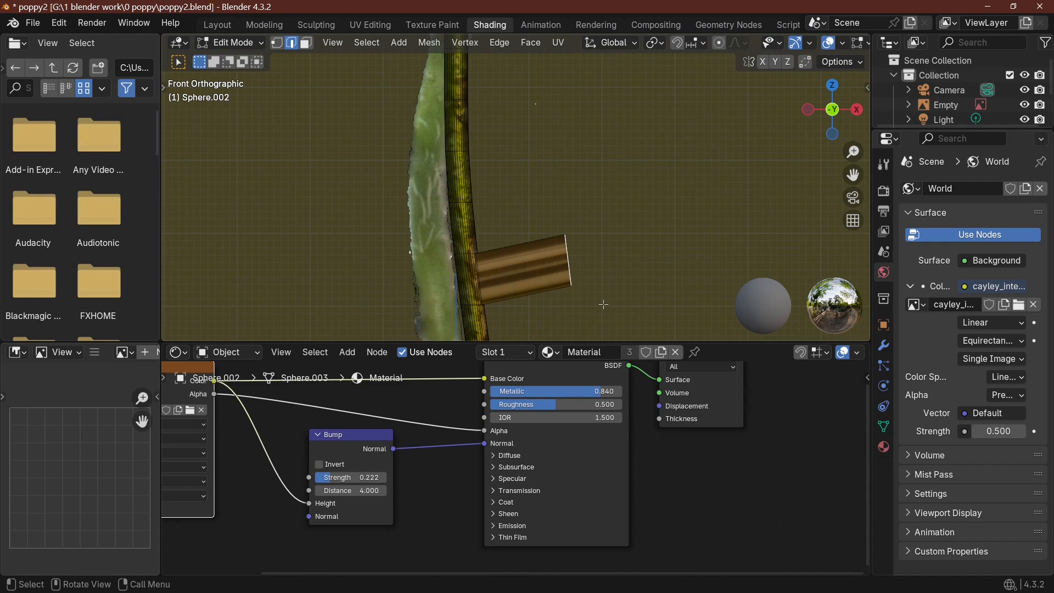
pyautogui.press('r')
pyautogui.click(619, 255)
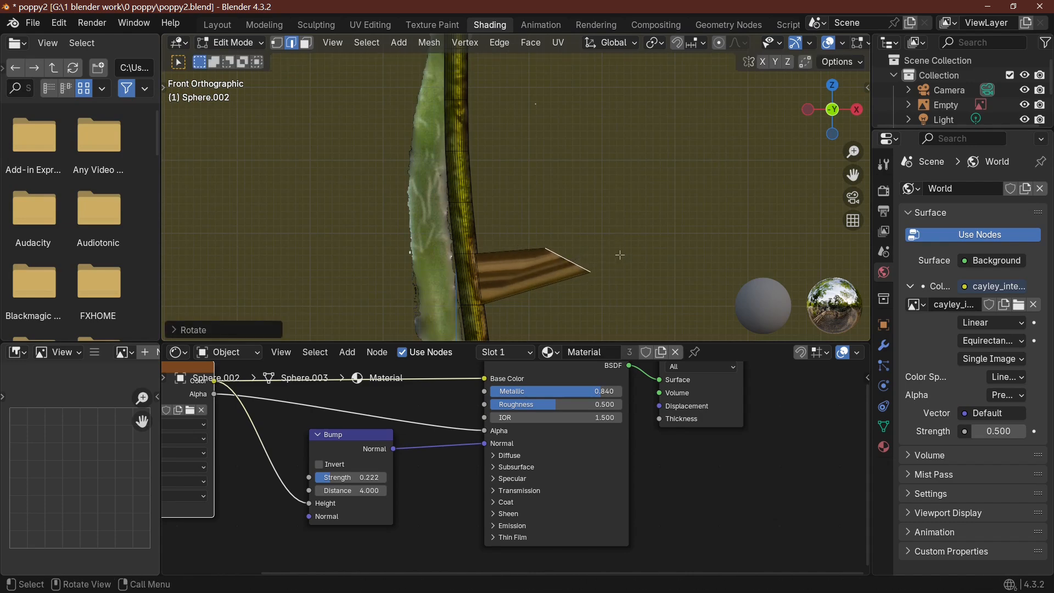
pyautogui.press('s')
pyautogui.click(696, 281)
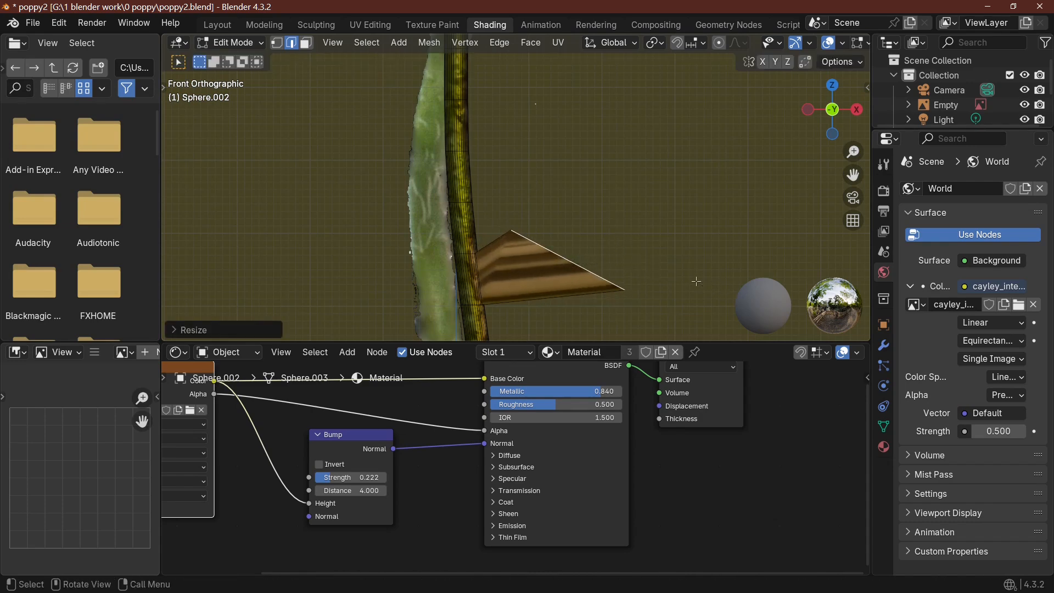
# Step: Extend the leaf upward with two more extruded segments, rotating the edge between them to nearly horizontal
pyautogui.press('e')
pyautogui.click(757, 187)
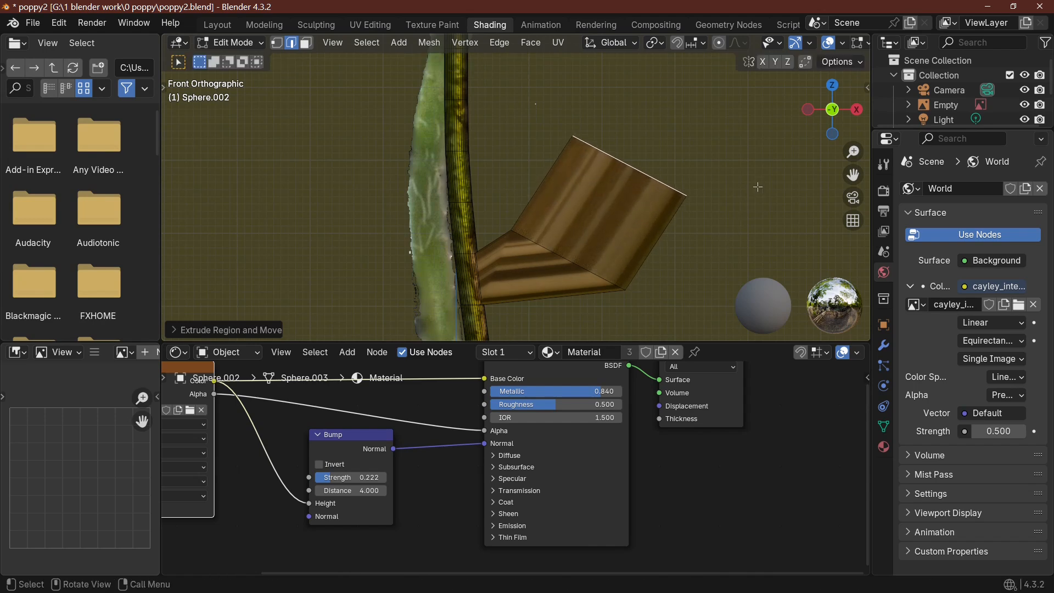
pyautogui.press('r')
pyautogui.click(729, 120)
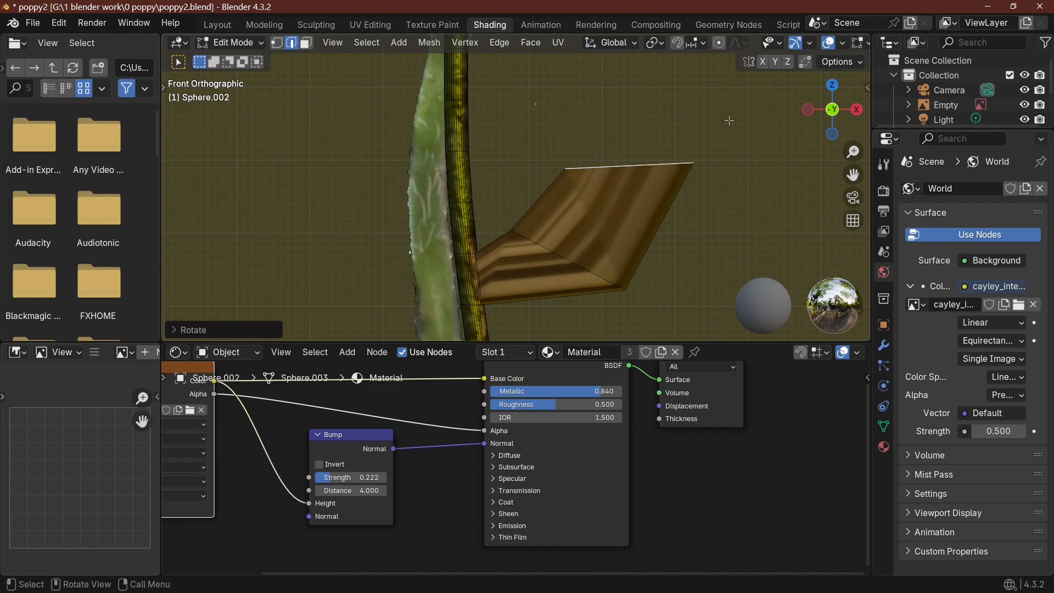
pyautogui.press('e')
pyautogui.click(758, 335)
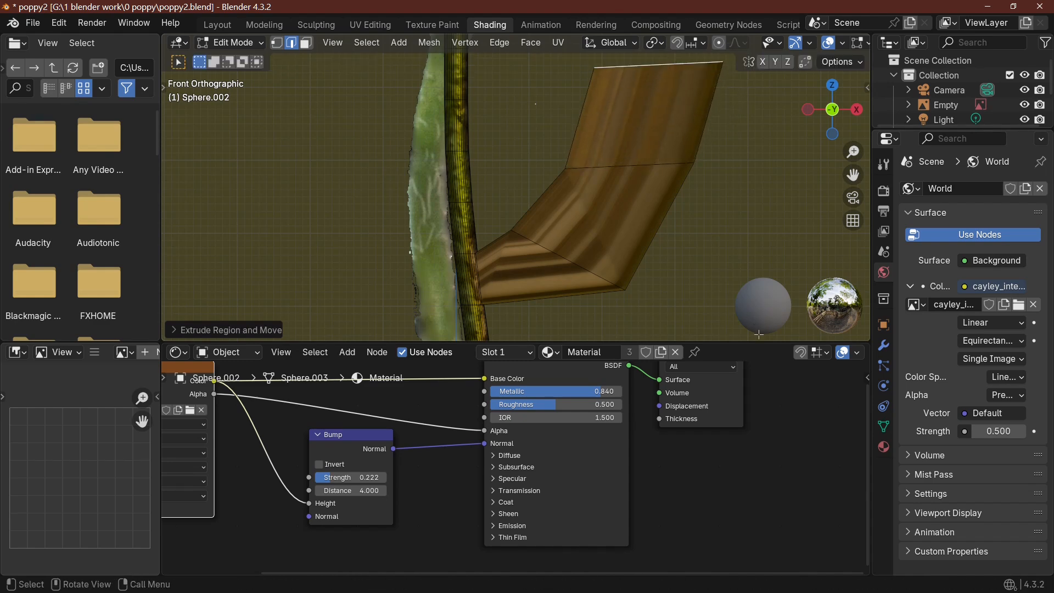
# Step: Grow the selection to all three leaf faces and unwrap them with Project from View in the front view
pyautogui.scroll(-2, 757, 379)
pyautogui.scroll(-3, 654, 222)
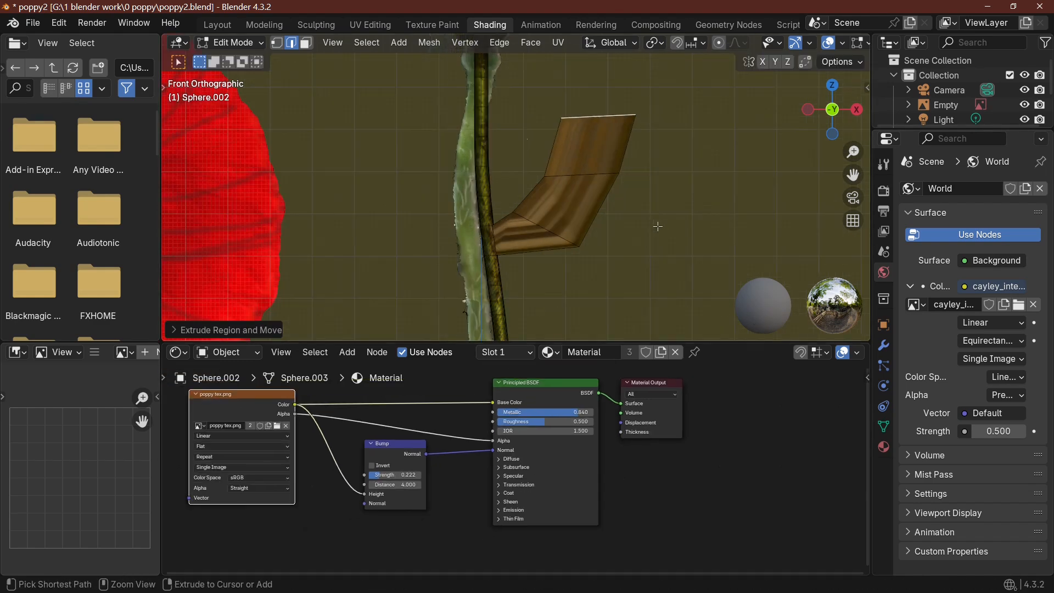
pyautogui.press('ctrl+KP_Add')
pyautogui.press('ctrl+KP_Add')
pyautogui.press('ctrl+KP_Add')
pyautogui.scroll(-1, 615, 242)
pyautogui.scroll(-4, 615, 242)
pyautogui.moveTo(615, 242); pyautogui.dragTo(693, 264, button='middle')
pyautogui.scroll(4, 616, 280)
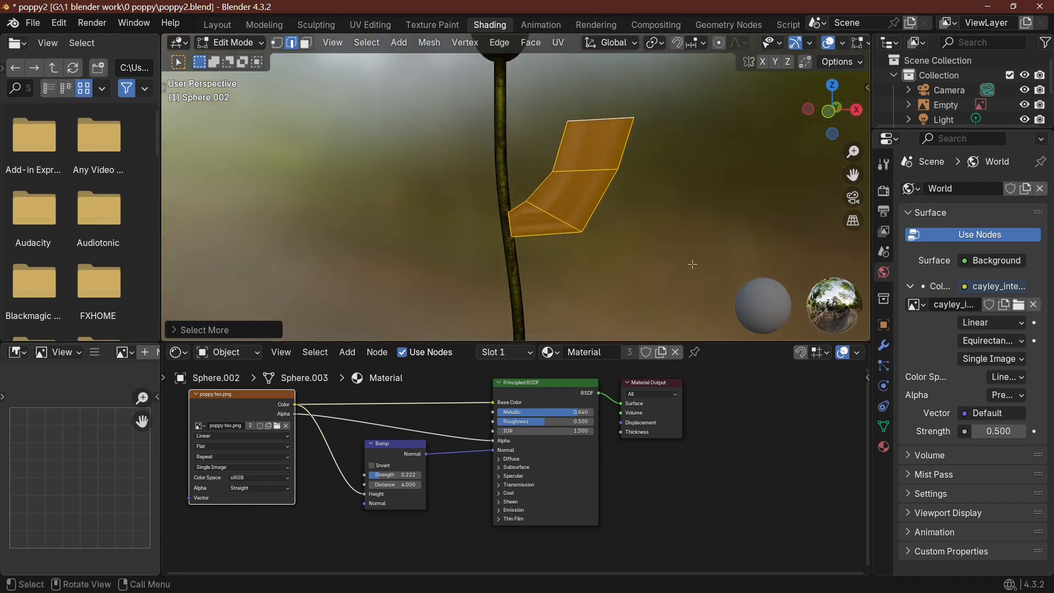
pyautogui.press('KP_1')
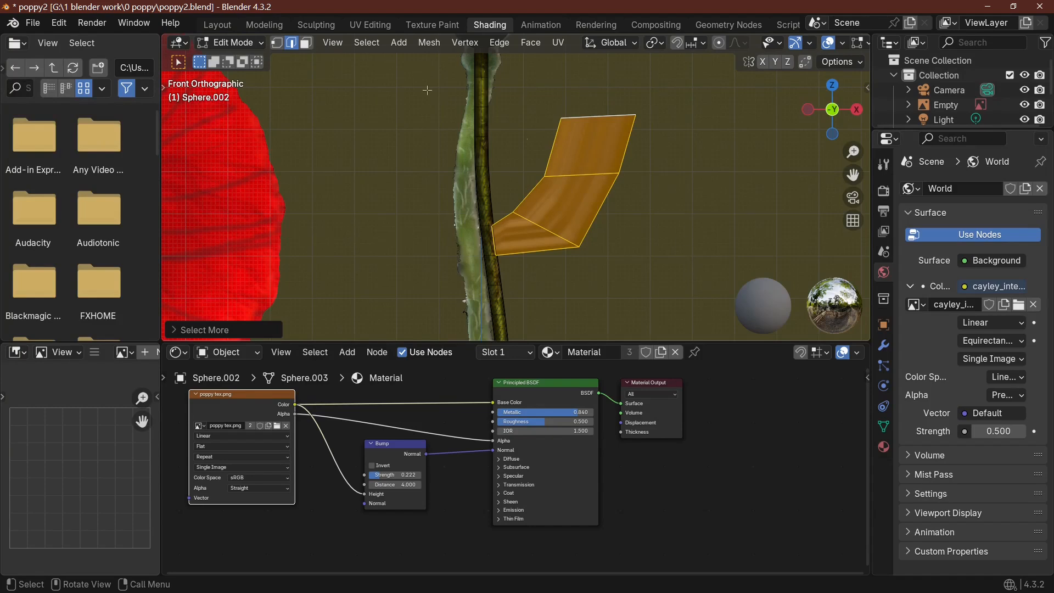
pyautogui.press('u')
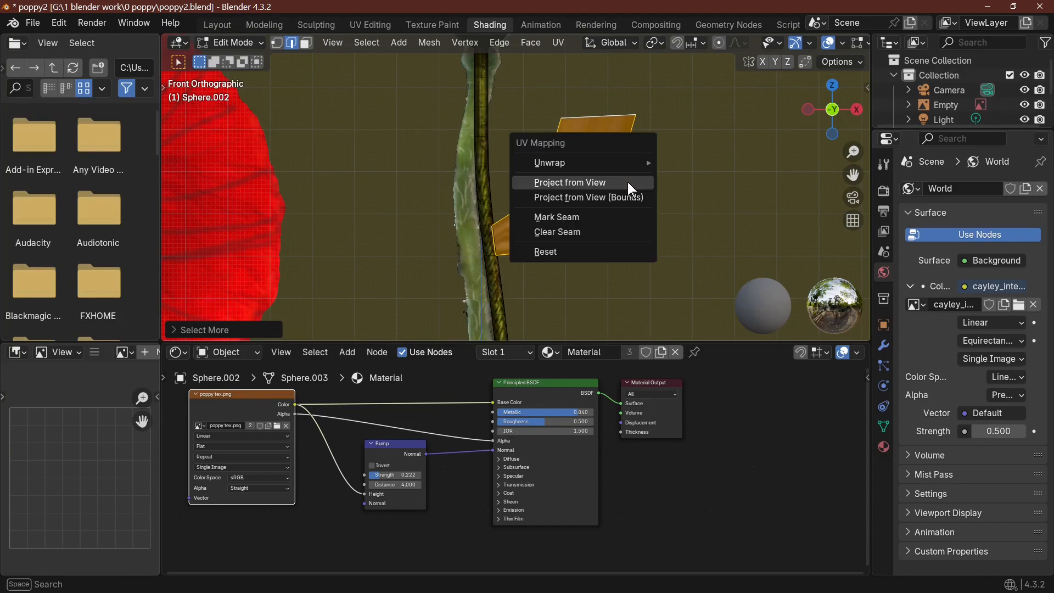
pyautogui.click(627, 183)
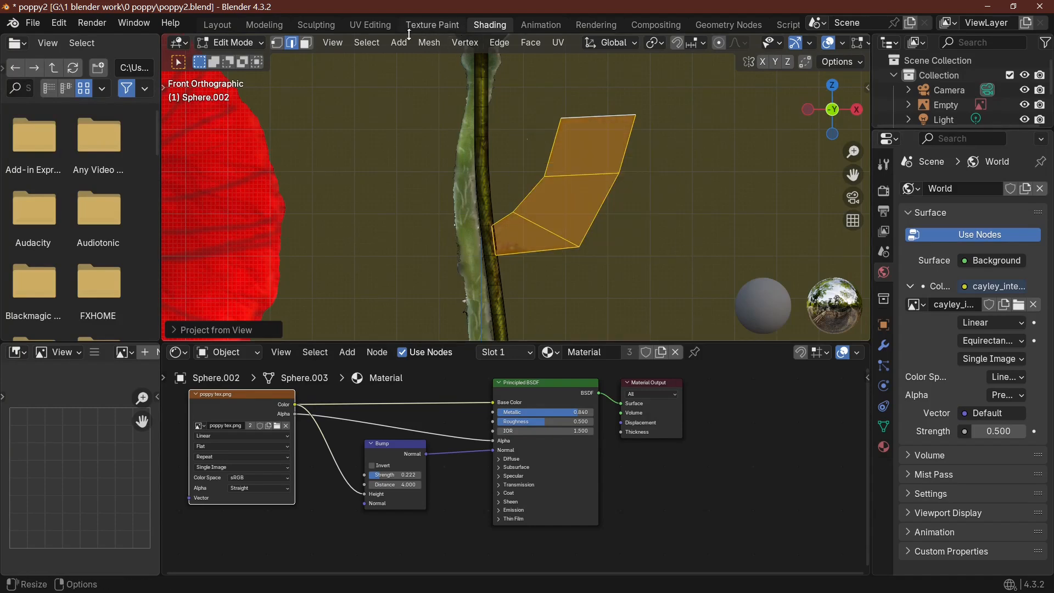
# Step: Switch to the UV Editing workspace and select the whole stem mesh to display its UVs over the poppy texture
pyautogui.click(370, 24)
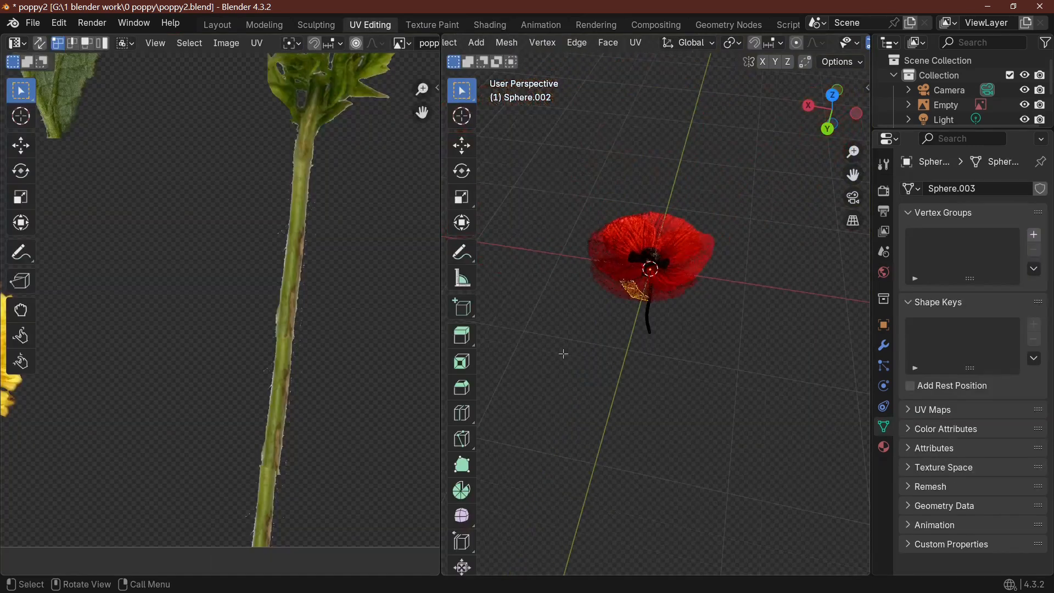
pyautogui.scroll(-4, 289, 387)
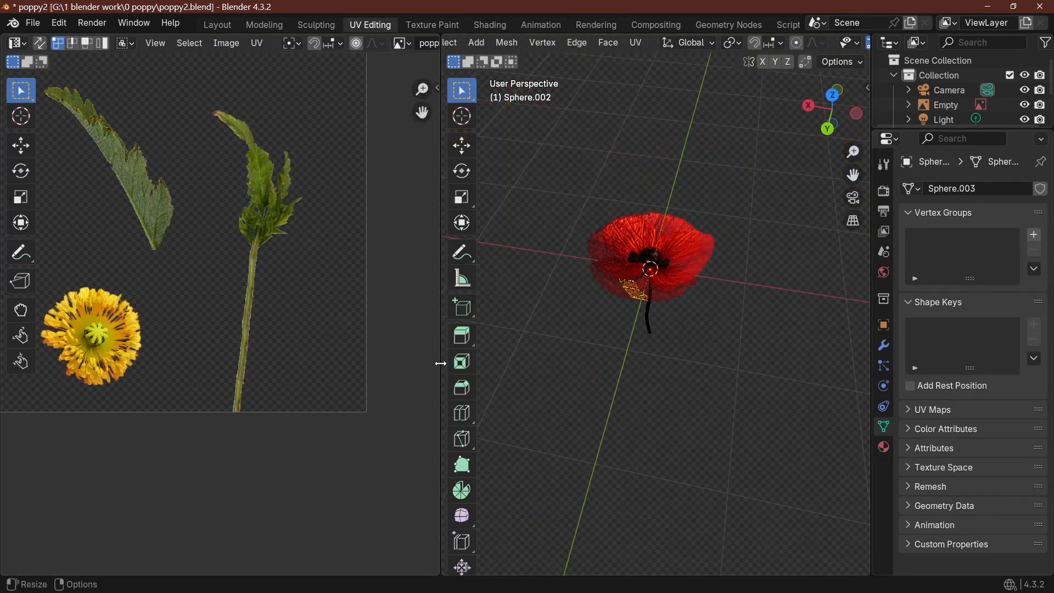
pyautogui.press('a')
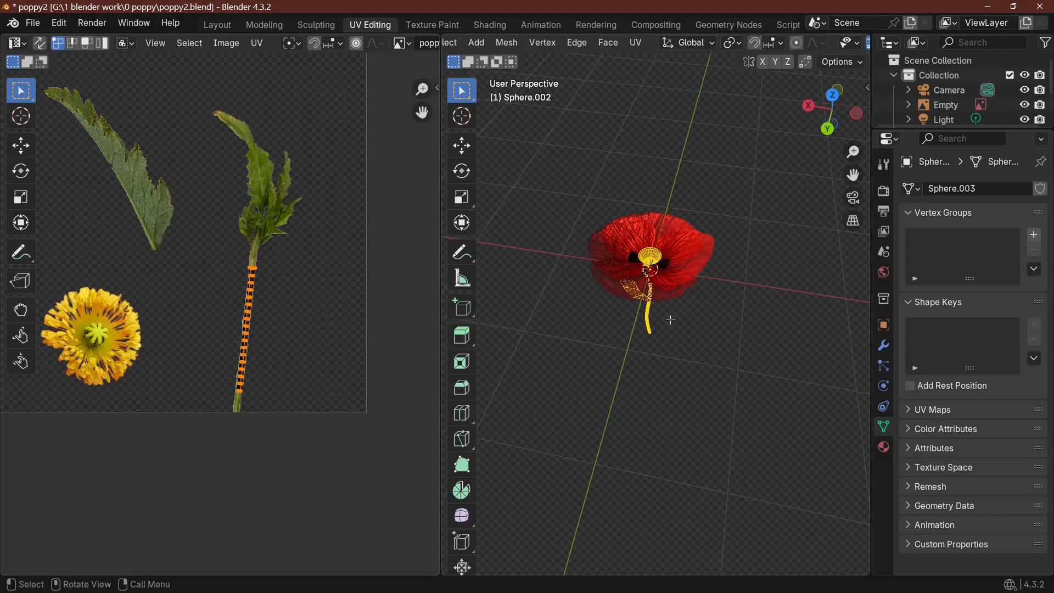
# Step: Select the leaf's outer edge and grow the selection to cover the leaf's faces
pyautogui.scroll(12, 732, 344)
pyautogui.click(545, 250)
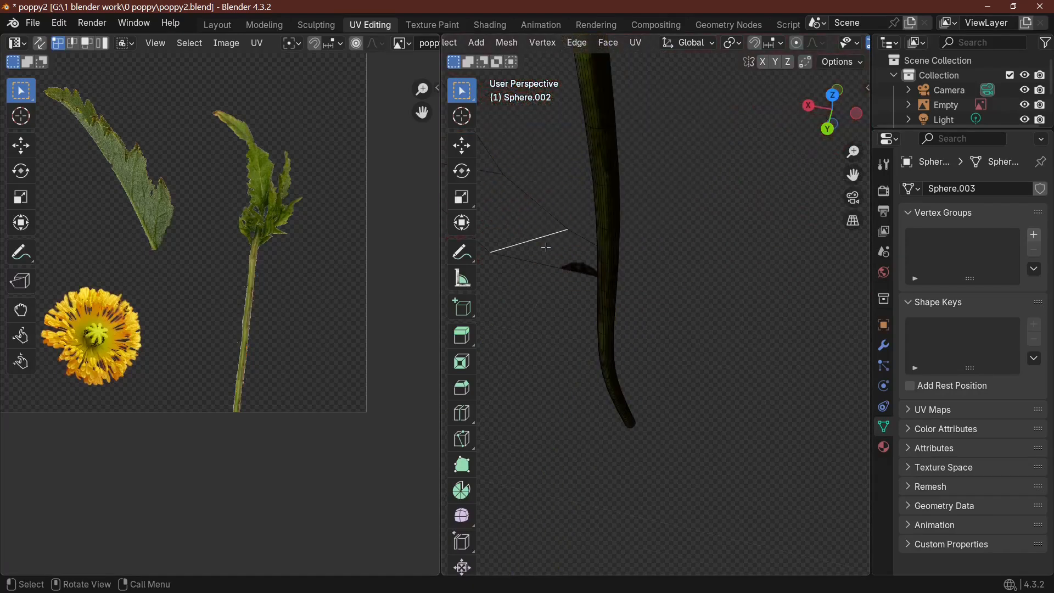
pyautogui.scroll(-5, 547, 247)
pyautogui.scroll(3, 566, 250)
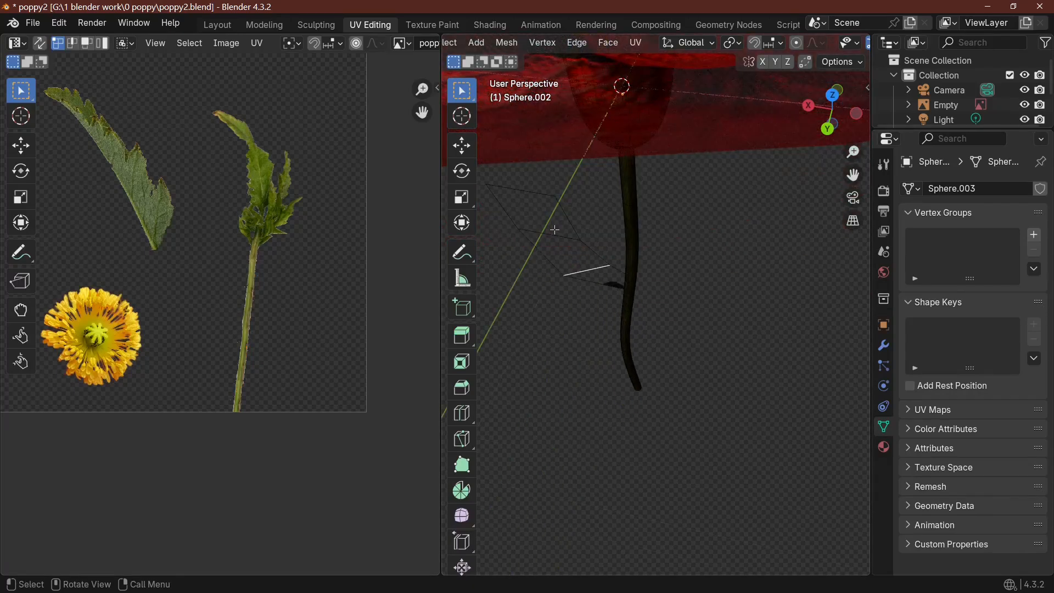
pyautogui.click(529, 195)
pyautogui.press('ctrl+KP_Add')
pyautogui.press('ctrl+KP_Add')
pyautogui.press('ctrl+KP_Add')
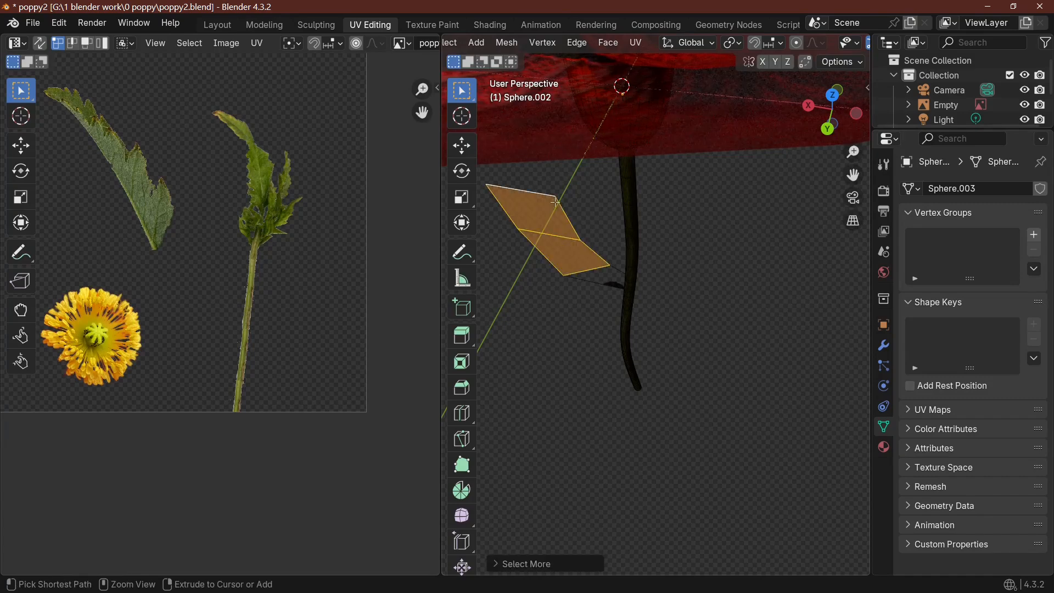
# Step: Unwrap the selected leaf faces with Project from View in the front view
pyautogui.press('KP_1')
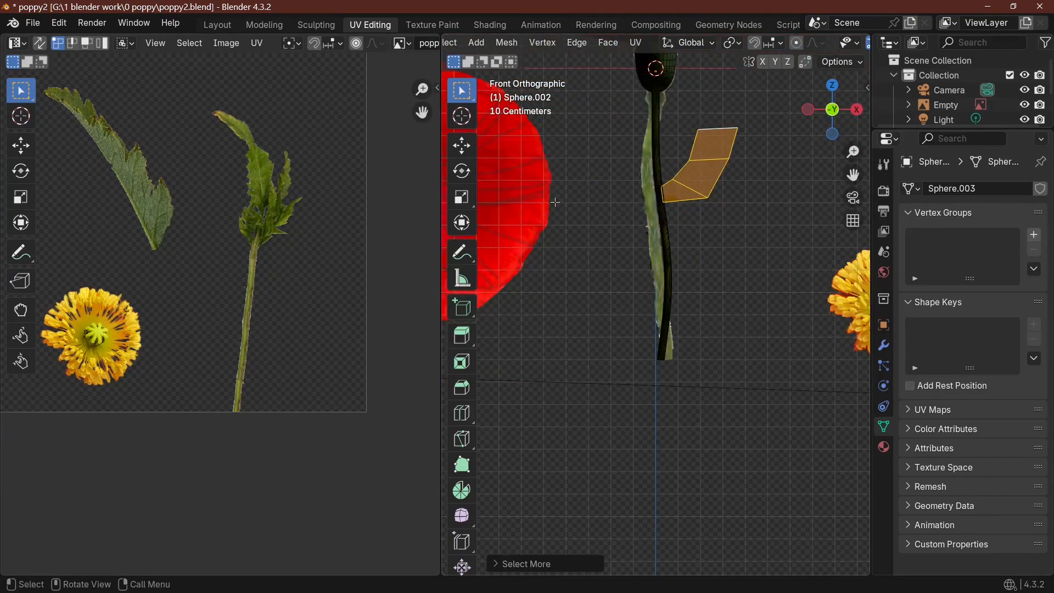
pyautogui.scroll(-2, 679, 235)
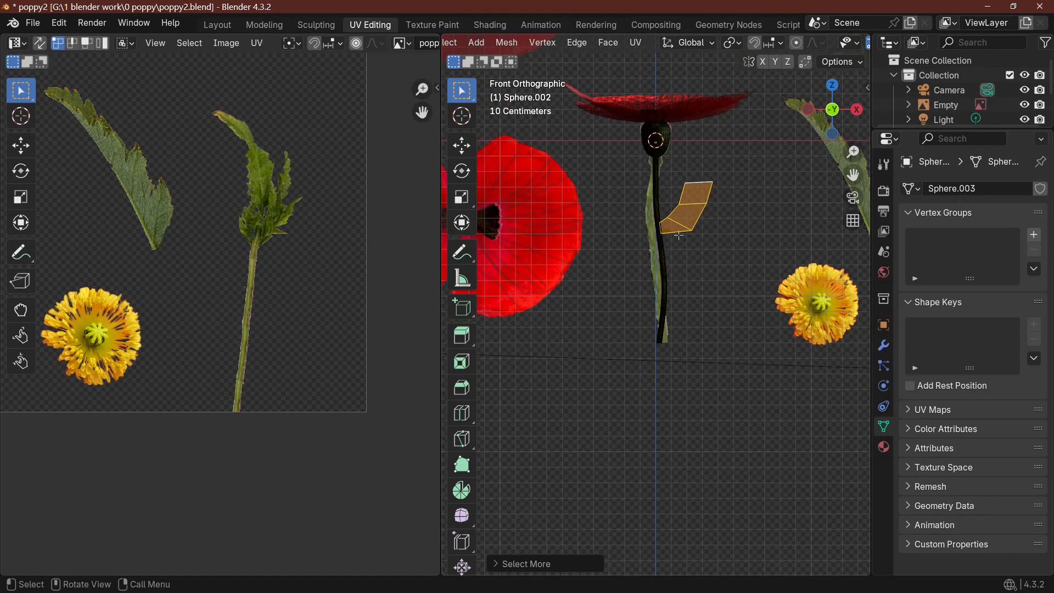
pyautogui.press('u')
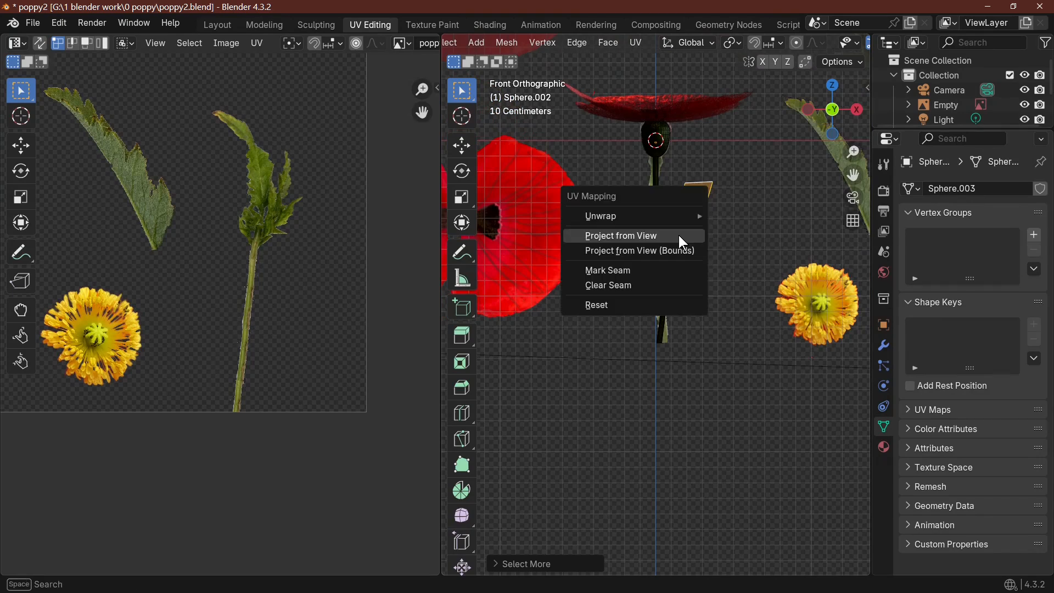
pyautogui.click(678, 235)
pyautogui.scroll(-2, 256, 248)
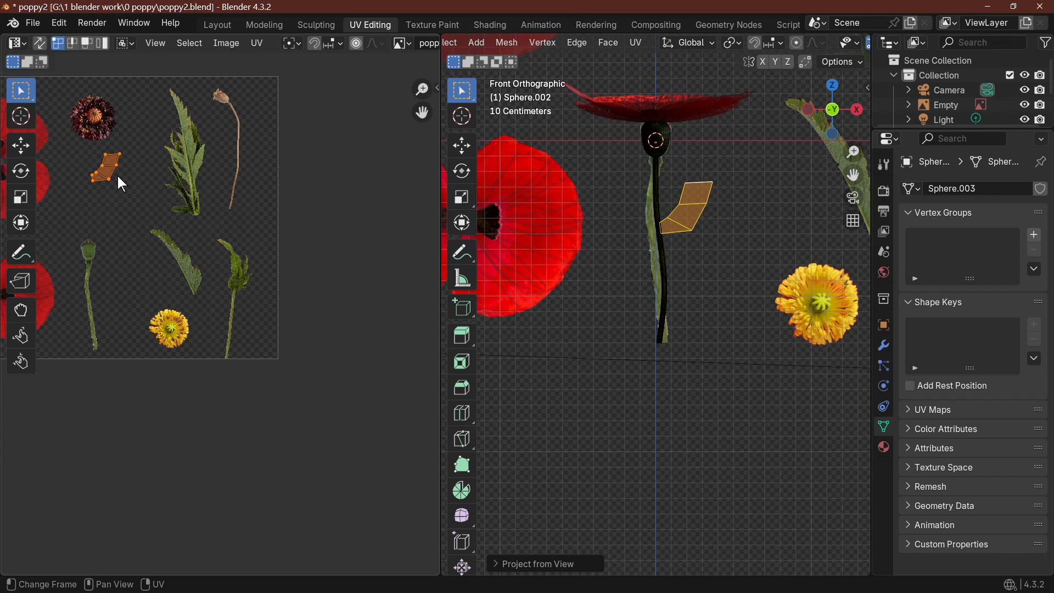
# Step: Move the leaf's UV island onto the leafy part of the green stem beside the yellow flower in the texture
pyautogui.press('g')
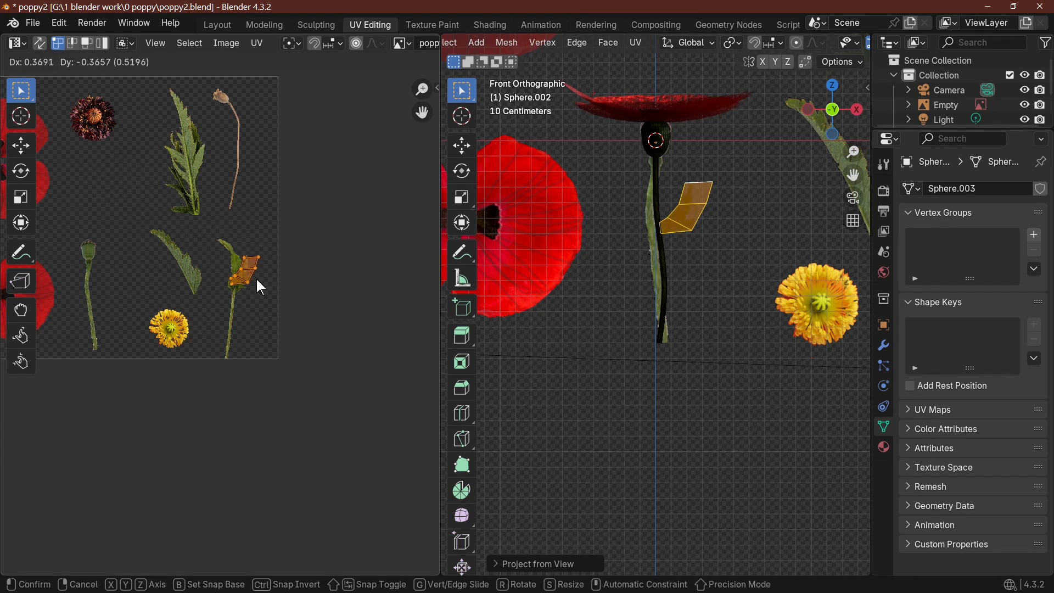
pyautogui.click(257, 281)
pyautogui.scroll(4, 261, 304)
pyautogui.scroll(2, 313, 269)
pyautogui.scroll(-1, 328, 259)
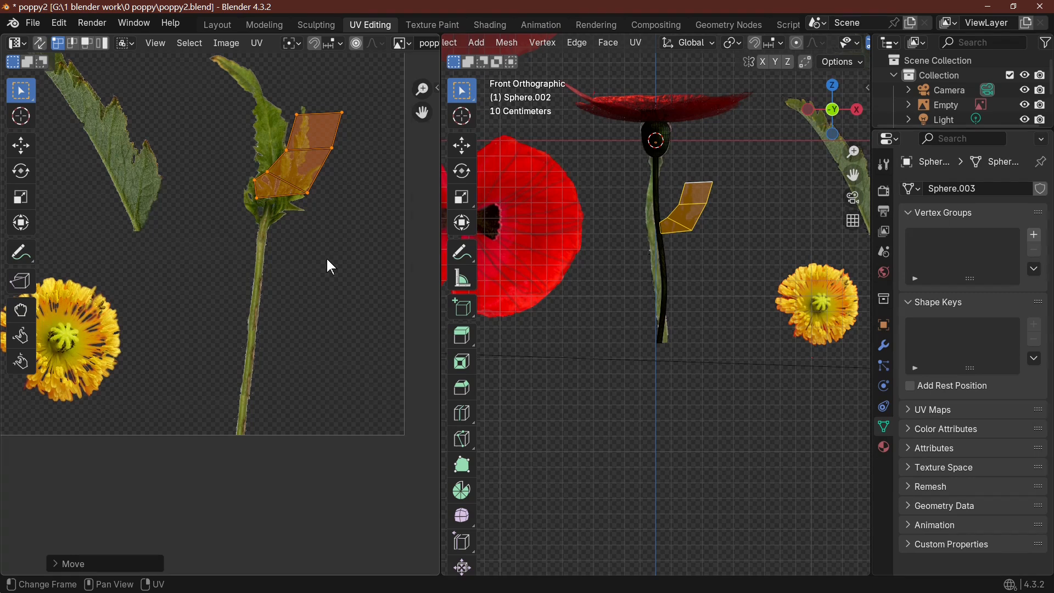
# Step: Enlarge the leaf's UV island, rotate it counter-clockwise and reposition it over the textured leaf
pyautogui.press('s')
pyautogui.click(429, 271)
pyautogui.press('r')
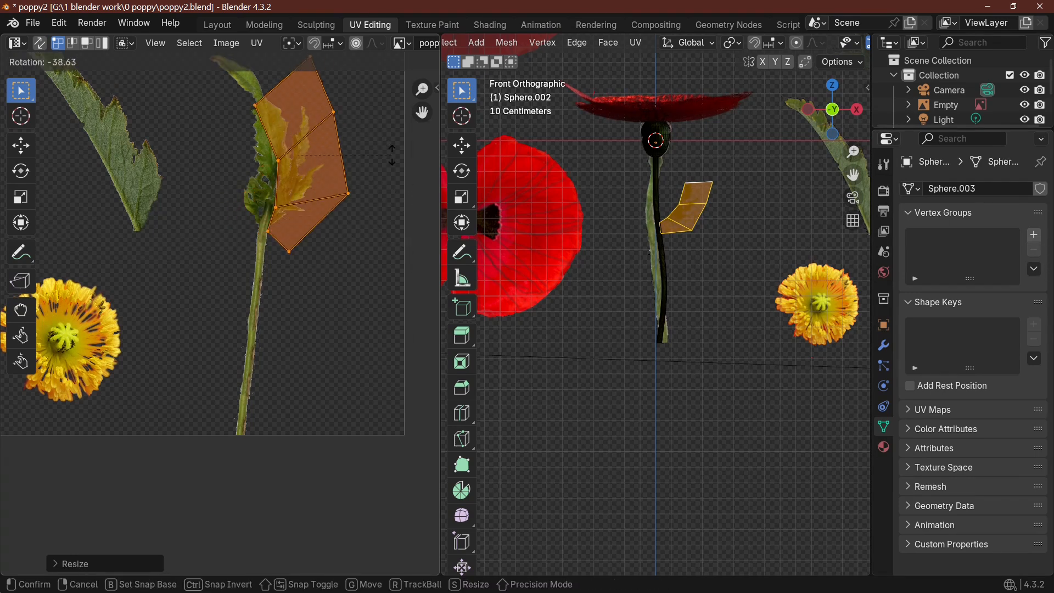
pyautogui.click(403, 188)
pyautogui.press('g')
pyautogui.click(324, 152)
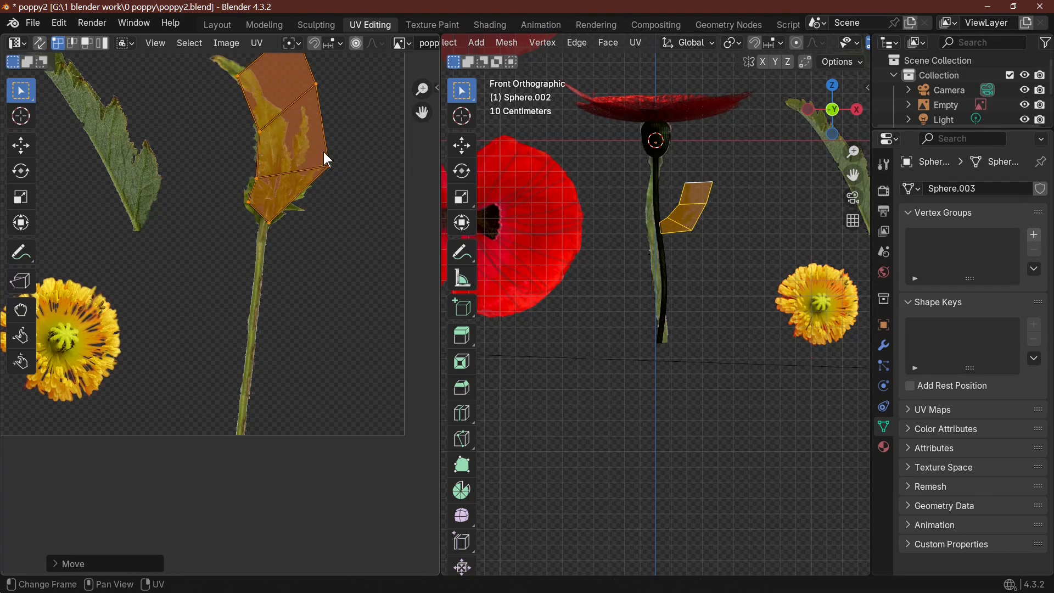
# Step: Move the UV island's upper corner vertex outward to cover the tip of the textured leaf
pyautogui.scroll(-2, 236, 210)
pyautogui.press('g')
pyautogui.click(256, 184)
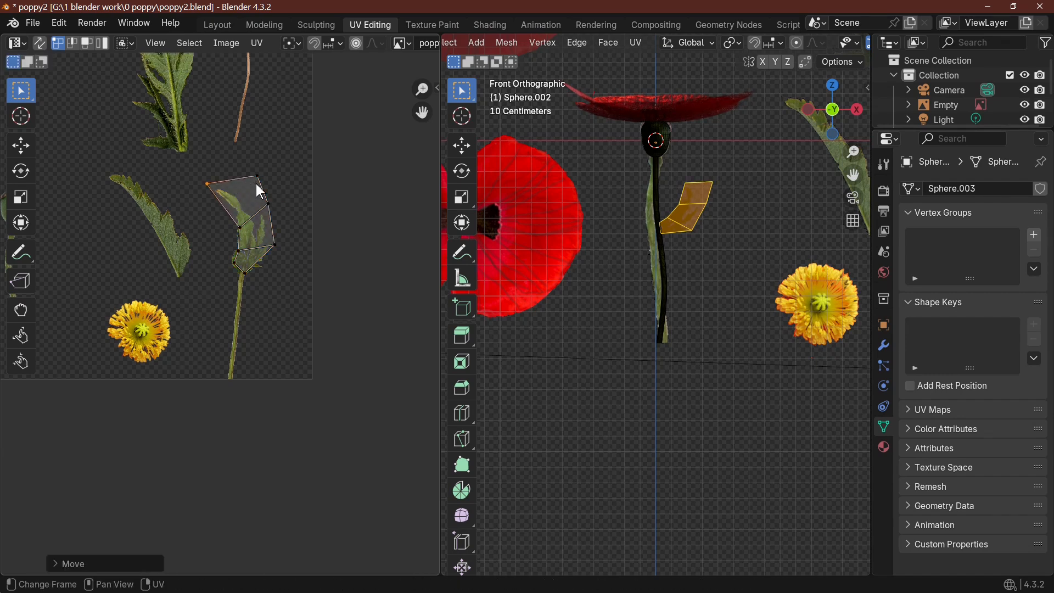
# Step: Select the crosswise leaf edge nearest the stem, rotate it steeper and move it closer to the stem
pyautogui.press('Tab')
pyautogui.scroll(3, 679, 243)
pyautogui.moveTo(758, 245); pyautogui.dragTo(769, 352, button='middle')
pyautogui.press('Tab')
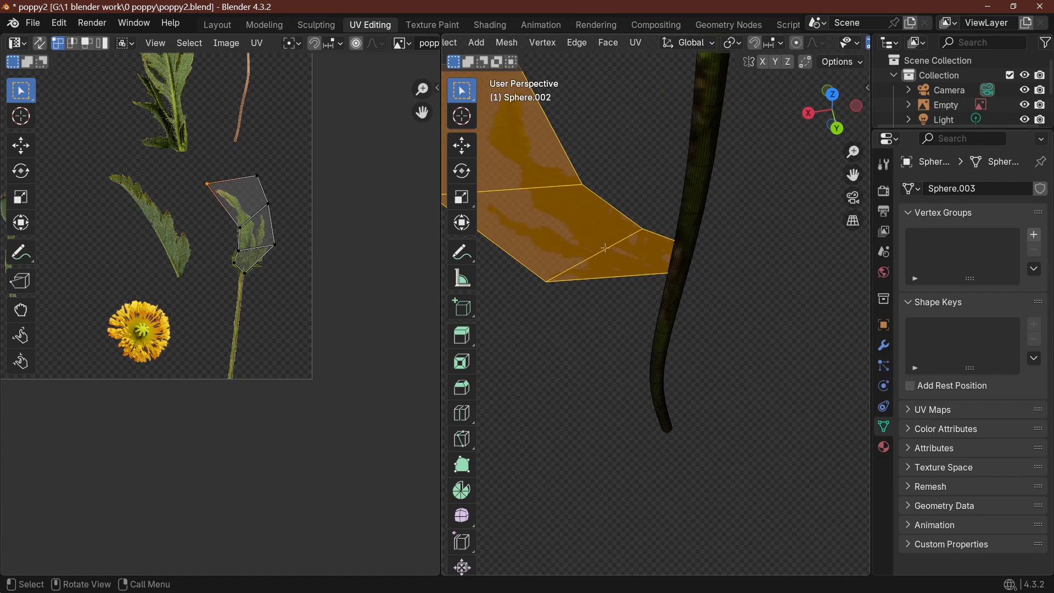
pyautogui.hotkey('alt', 'a')
pyautogui.moveTo(605, 248); pyautogui.dragTo(700, 248, button='middle')
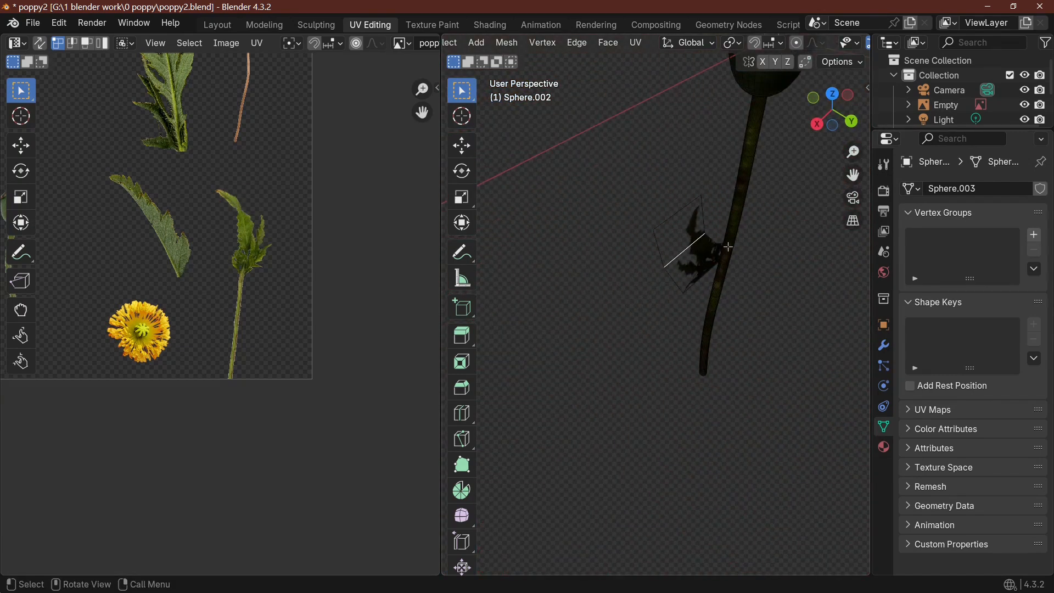
pyautogui.press('r')
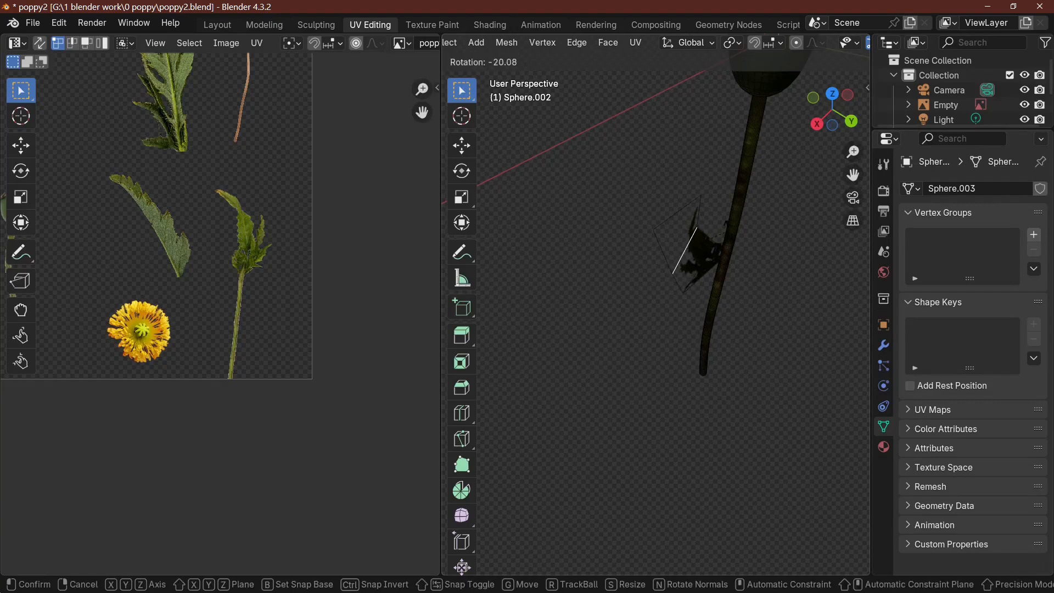
pyautogui.click(724, 239)
pyautogui.press('g')
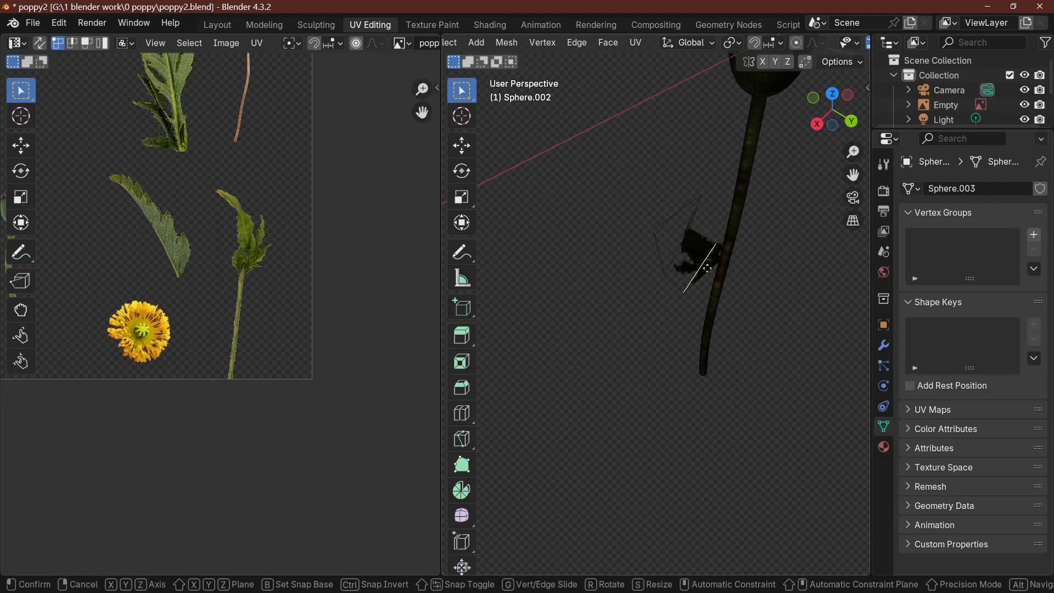
pyautogui.click(724, 261)
# Step: Move the selected leaf edge slightly upward in two small moves to adjust the leaf's bend
pyautogui.press('Tab')
pyautogui.moveTo(724, 261); pyautogui.dragTo(682, 238, button='middle')
pyautogui.scroll(-6, 676, 220)
pyautogui.scroll(8, 682, 331)
pyautogui.scroll(-8, 682, 331)
pyautogui.press('Tab')
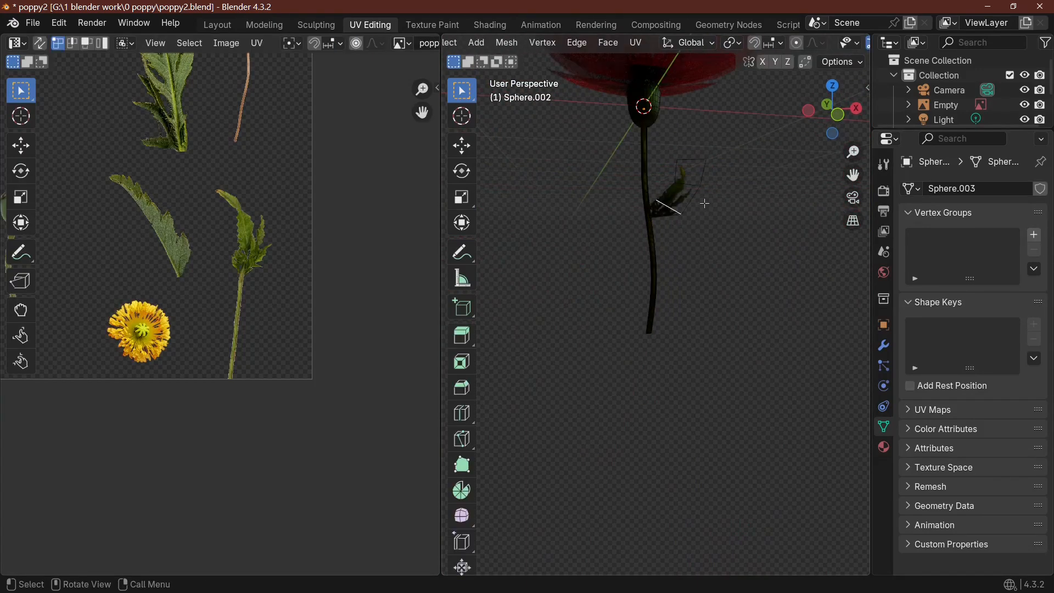
pyautogui.press('g')
pyautogui.click(692, 196)
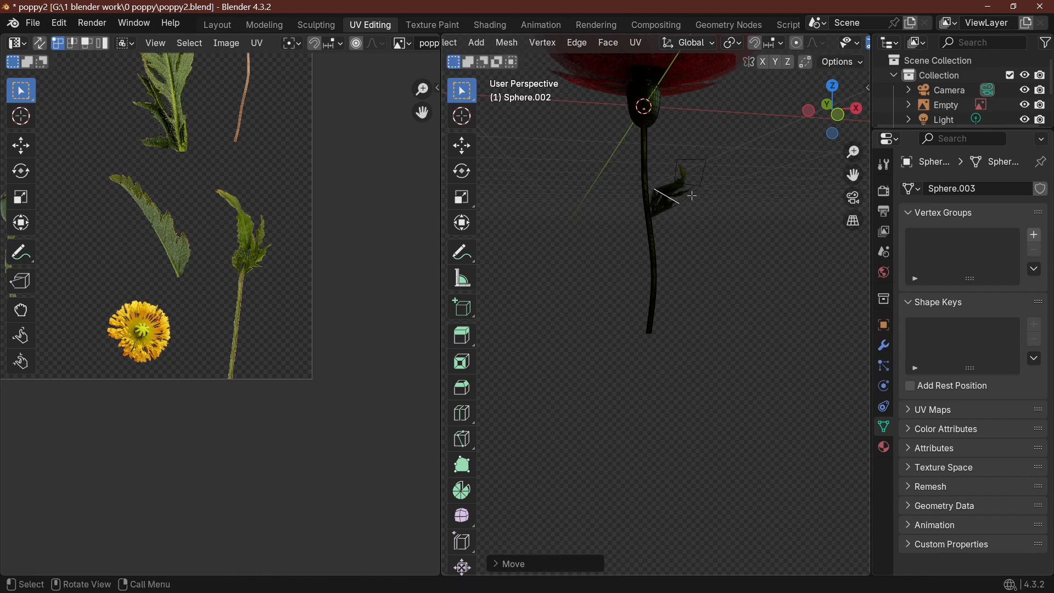
pyautogui.press('g')
pyautogui.click(685, 182)
# Step: Examine the whole poppy in Object Mode from above, close up and from the side
pyautogui.scroll(-3, 680, 252)
pyautogui.press('Tab')
pyautogui.moveTo(680, 252); pyautogui.dragTo(786, 374, button='middle')
pyautogui.scroll(-4, 699, 377)
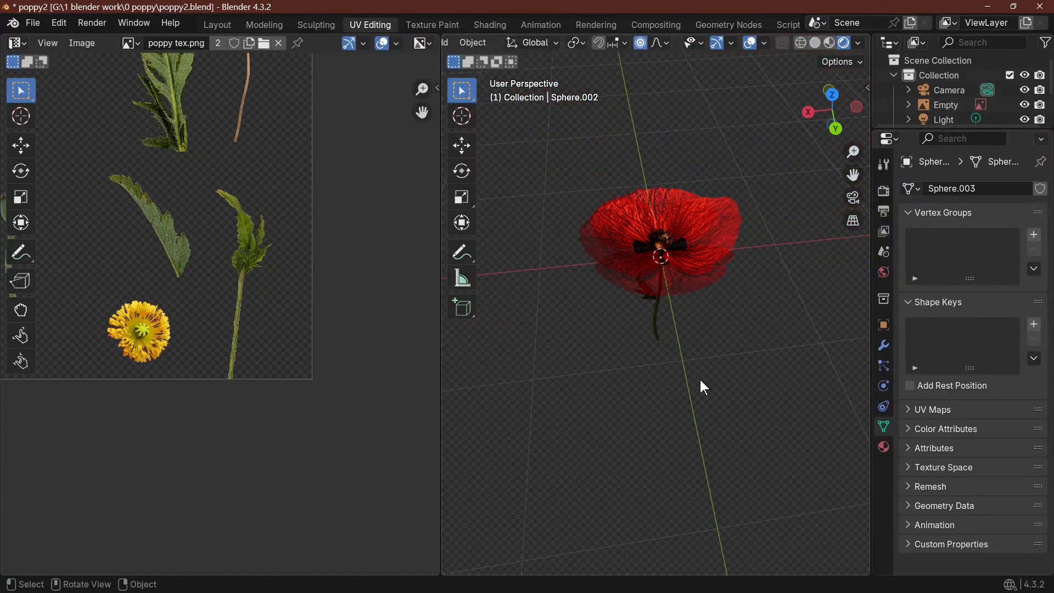
pyautogui.moveTo(699, 378); pyautogui.dragTo(630, 480, button='middle')
pyautogui.scroll(5, 647, 347)
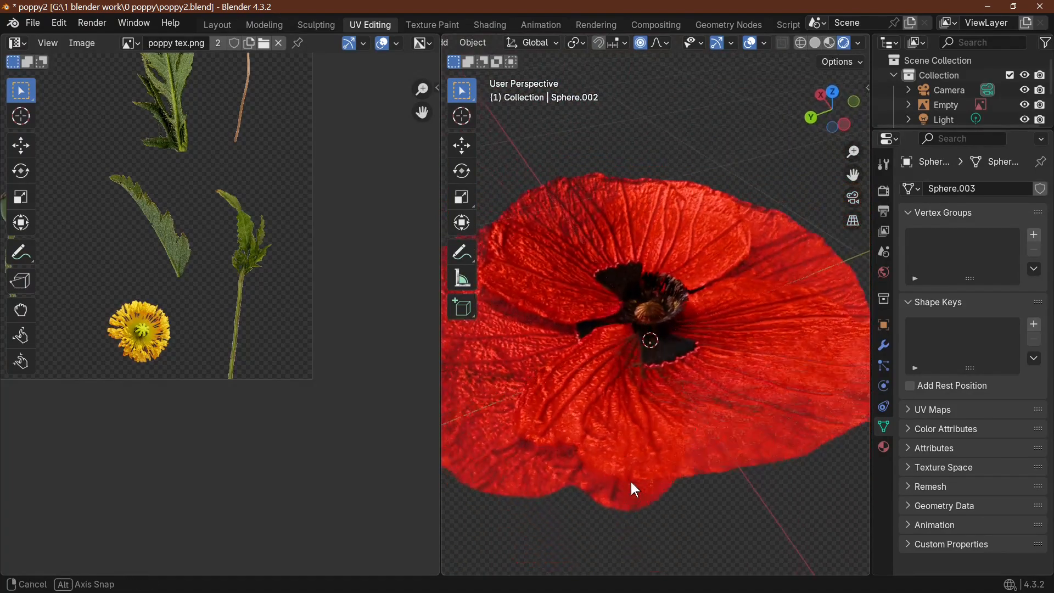
pyautogui.scroll(-3, 630, 479)
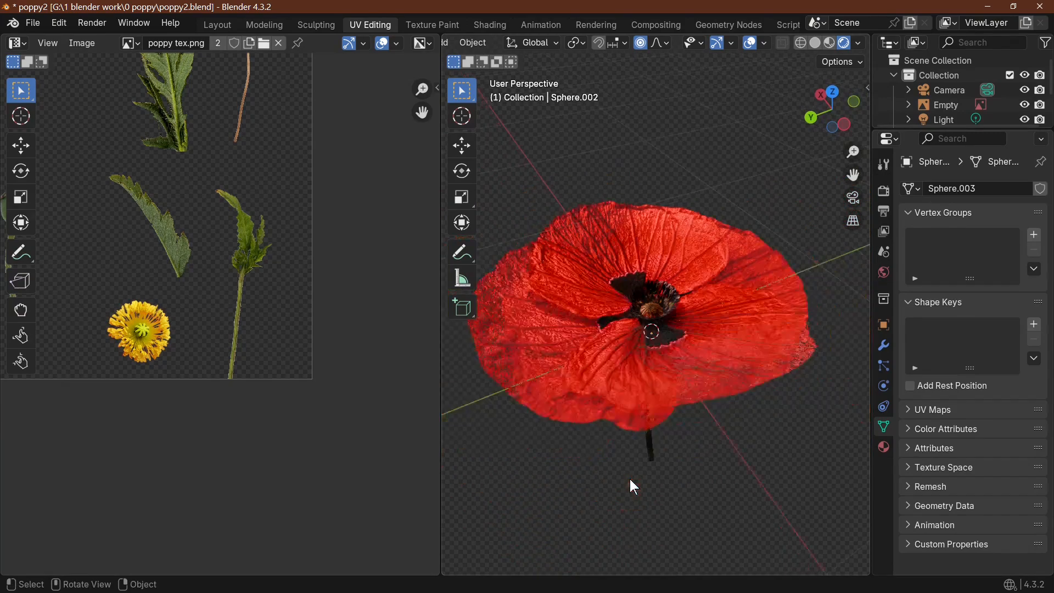
pyautogui.moveTo(630, 478); pyautogui.dragTo(676, 352, button='middle')
# Step: Select both petal objects and the stem, with the stem active, and join them into one object
pyautogui.click(749, 336)
pyautogui.keyDown('shift'); pyautogui.click(680, 318); pyautogui.keyUp('shift')
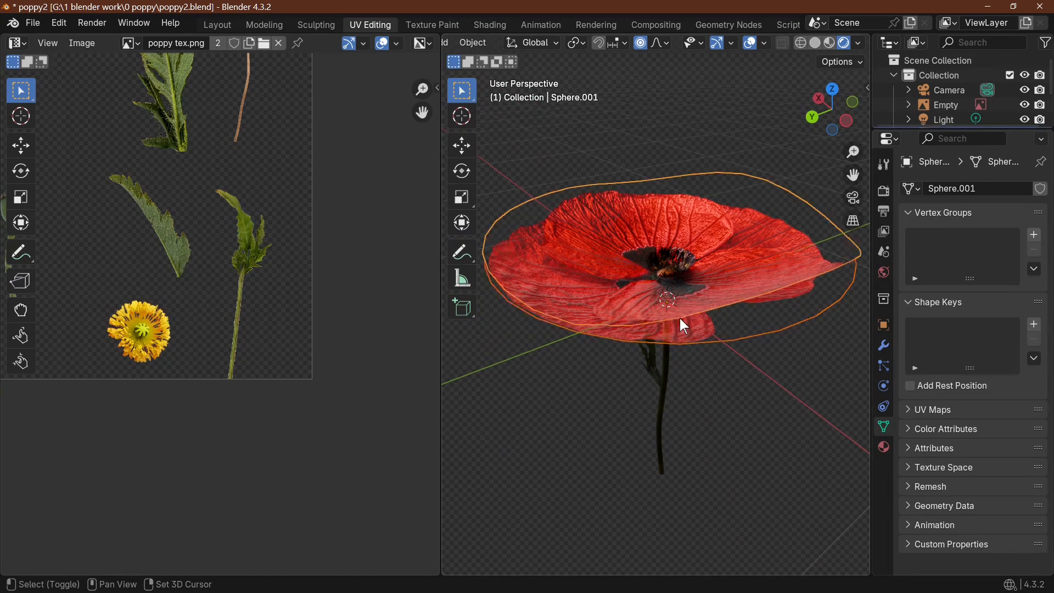
pyautogui.keyDown('shift'); pyautogui.click(666, 388); pyautogui.keyUp('shift')
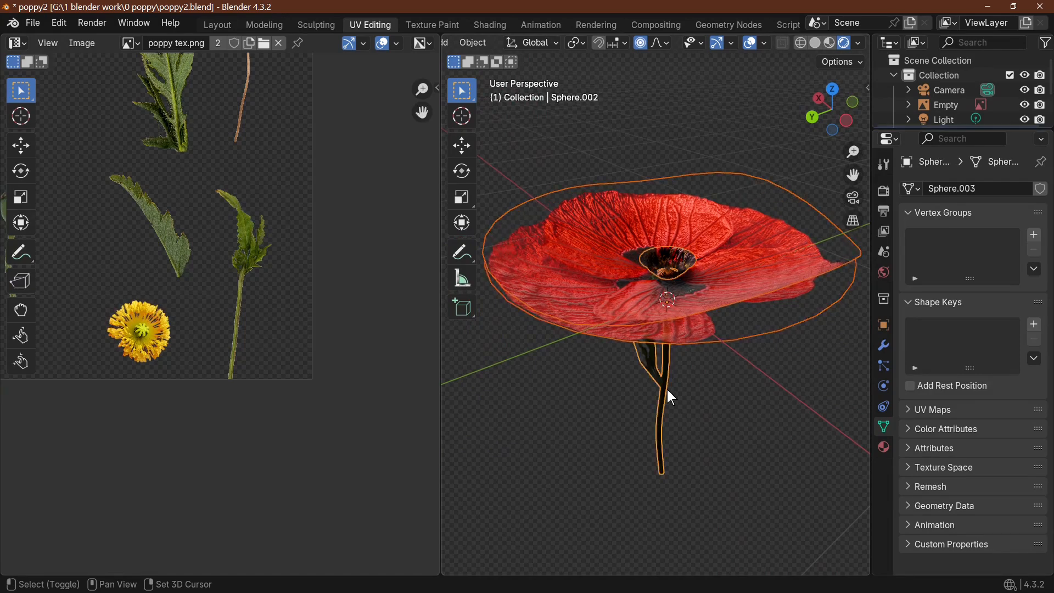
pyautogui.rightClick(667, 284)
pyautogui.click(604, 327)
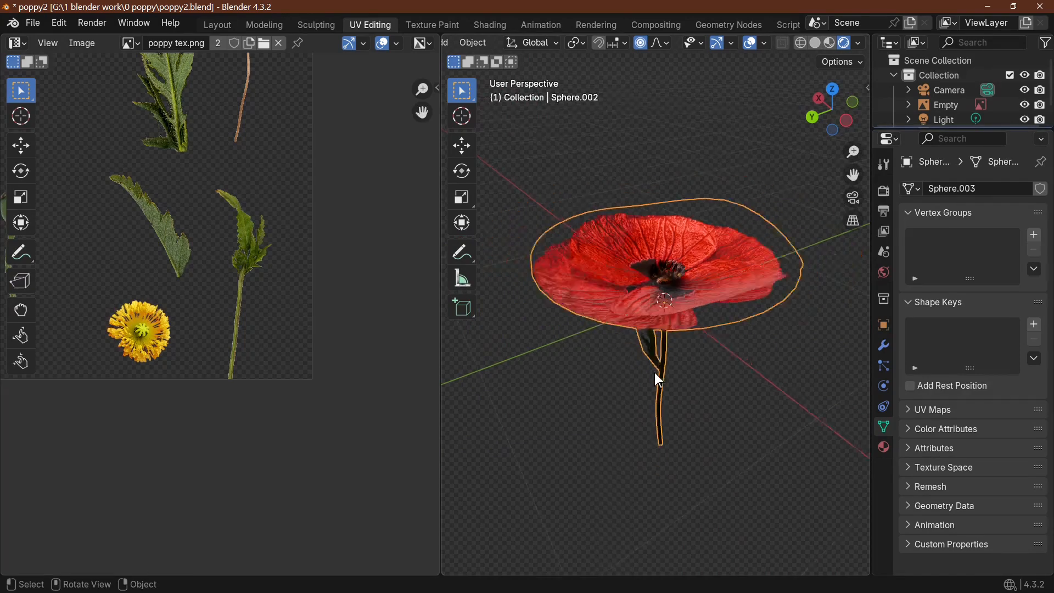
# Step: Duplicate the joined poppy three times, placing the copies beside, above and below the original
pyautogui.scroll(-4, 654, 373)
pyautogui.moveTo(654, 373); pyautogui.dragTo(706, 373, button='middle')
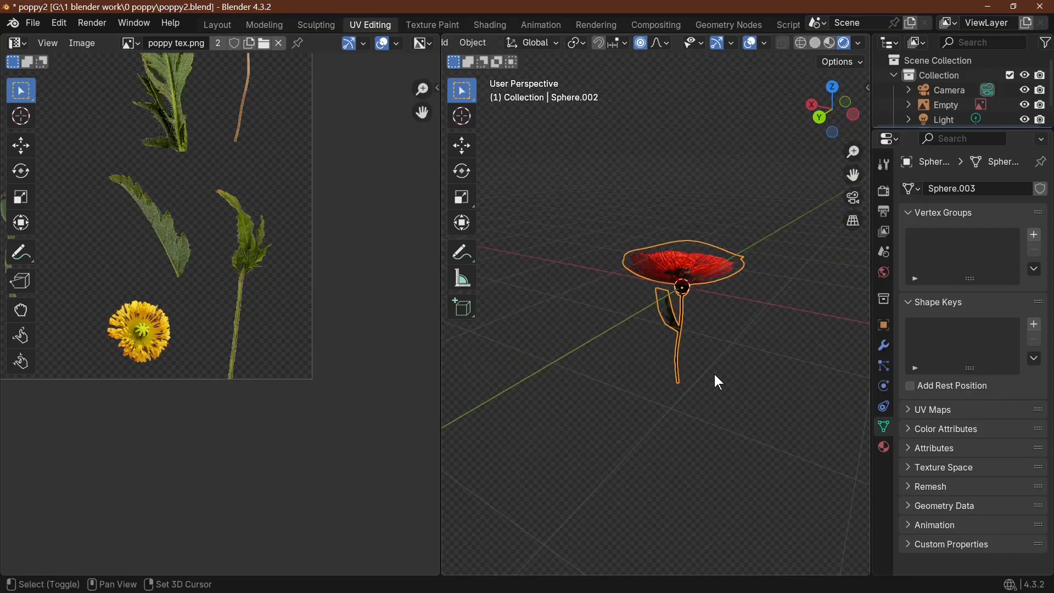
pyautogui.hotkey('shift', 'd')
pyautogui.click(588, 375)
pyautogui.hotkey('shift', 'd')
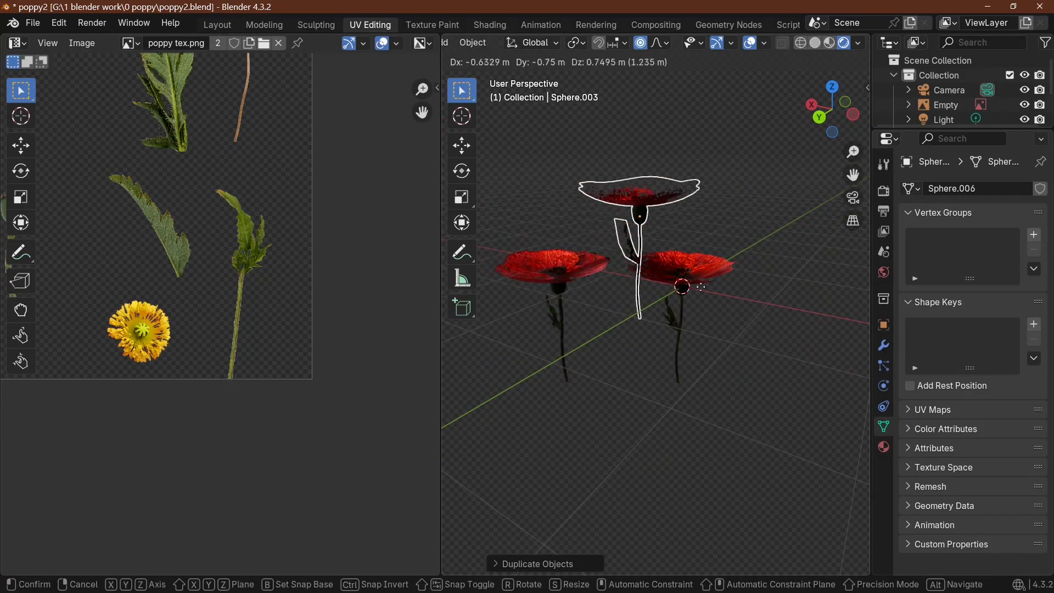
pyautogui.click(739, 260)
pyautogui.hotkey('shift', 'd')
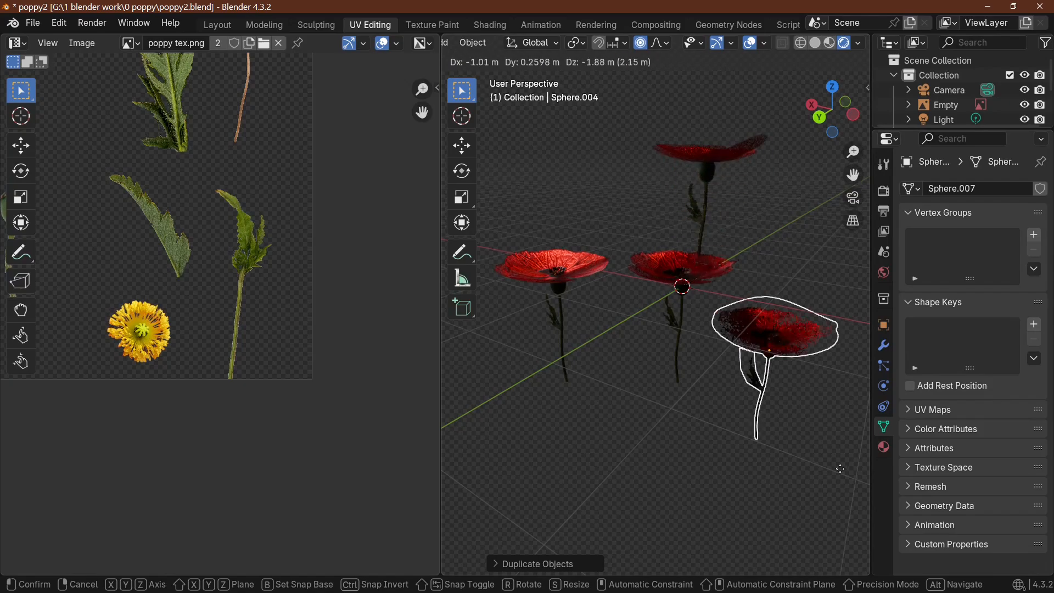